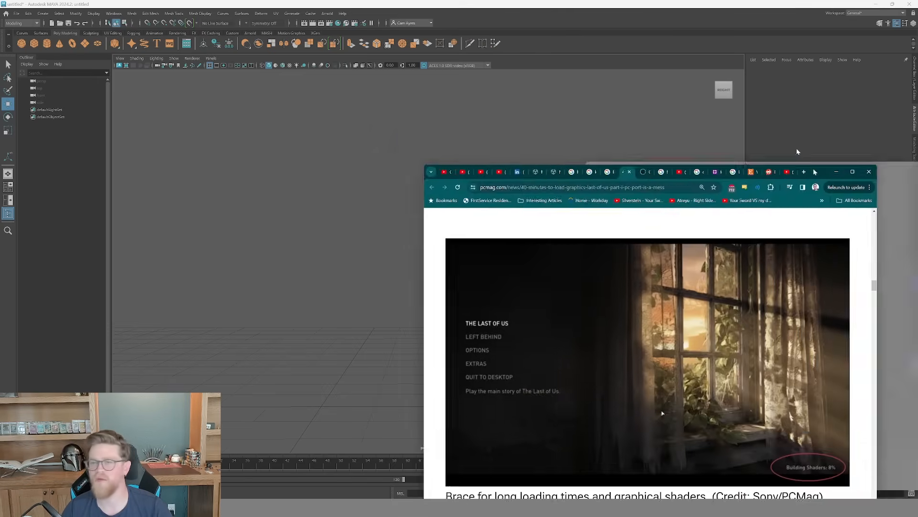
# Examine the curtains around the window in The Last of Us reference image.
pyautogui.scroll(-3, 482, 424)
pyautogui.scroll(-2, 699, 212)
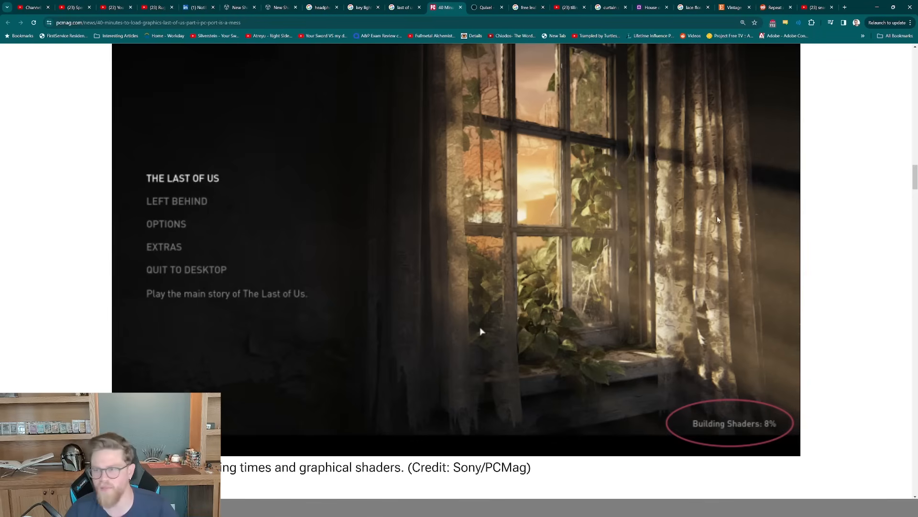
pyautogui.scroll(1, 719, 224)
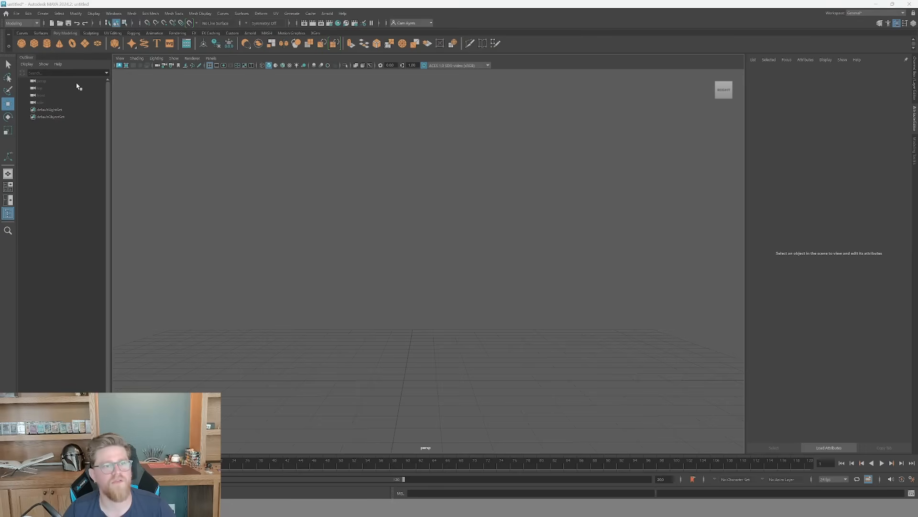
# Create a polygon plane and stand it upright with a Z rotation of -90.
pyautogui.click(85, 44)
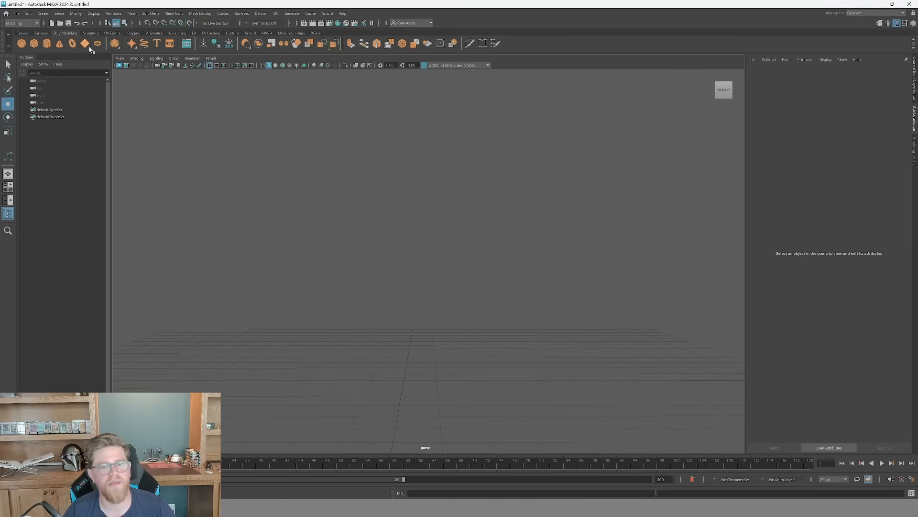
pyautogui.press('e')
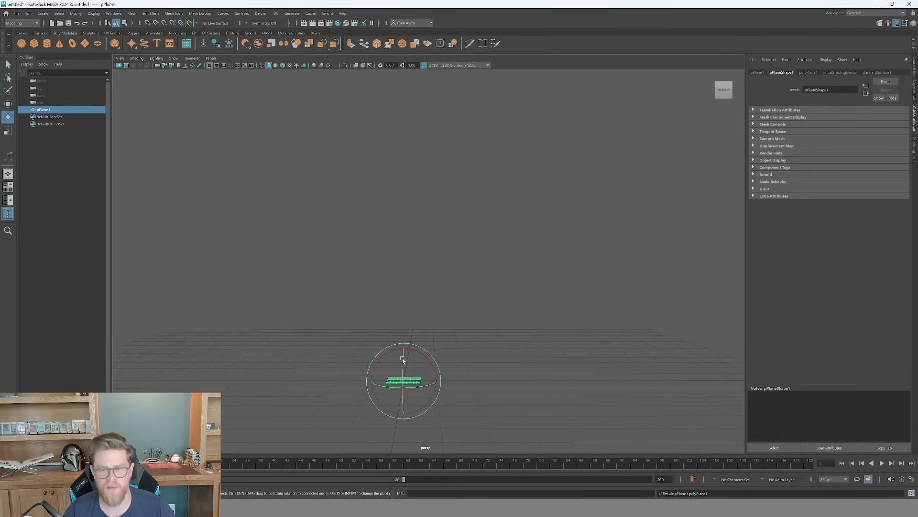
pyautogui.moveTo(402, 381); pyautogui.dragTo(404, 404)
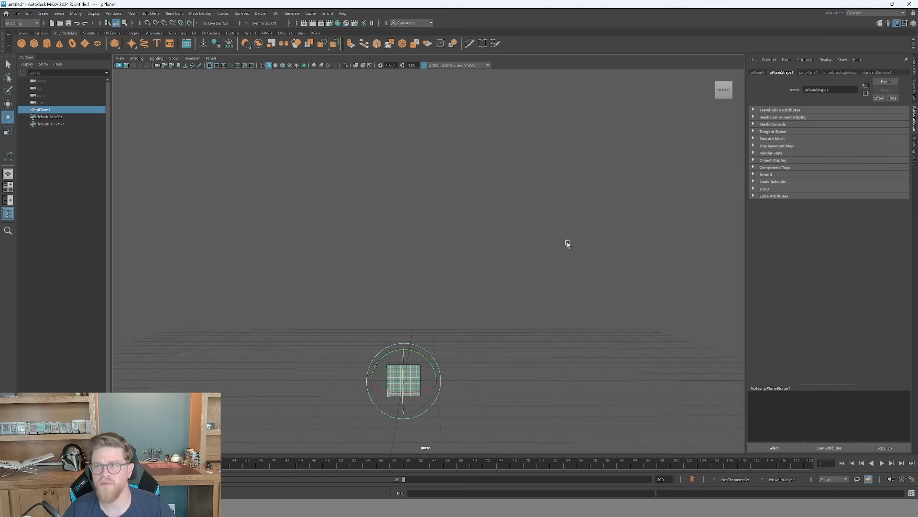
pyautogui.click(758, 73)
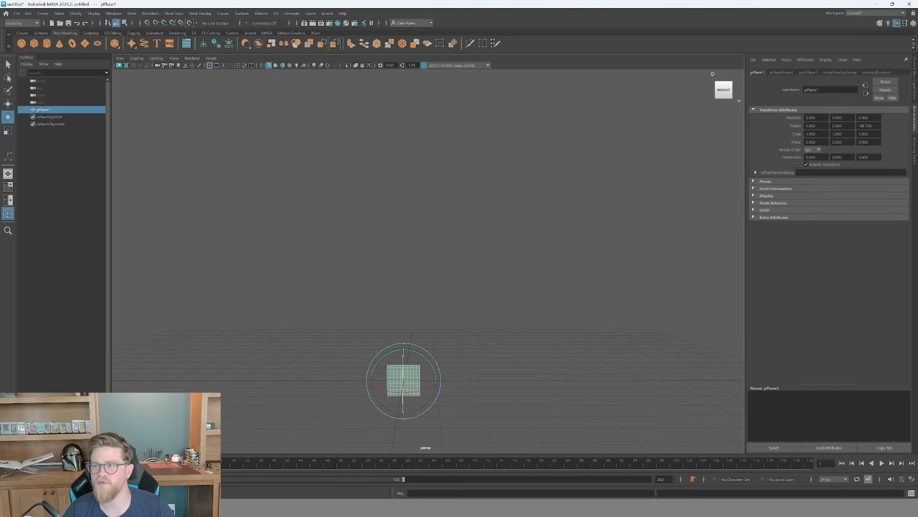
pyautogui.doubleClick(866, 126)
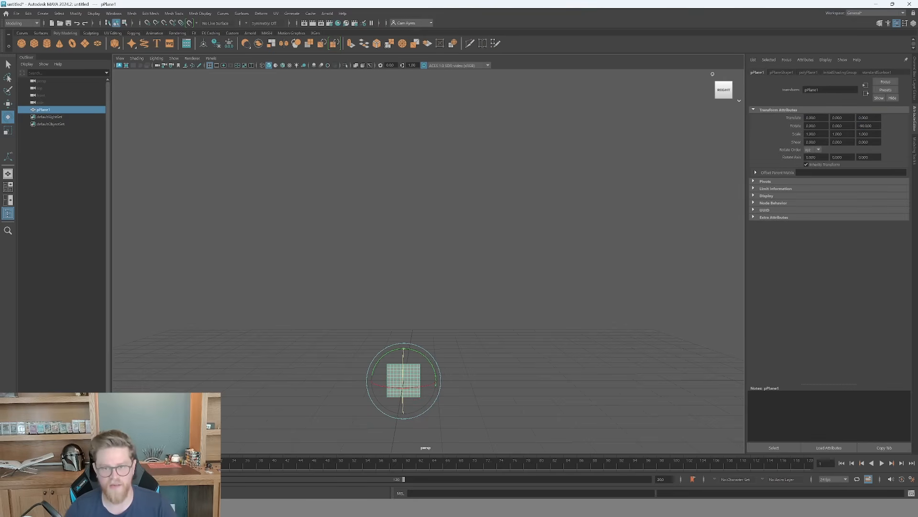
# Move the upright plane up to about Y 3.87 and sideways to about Z 2.43.
pyautogui.click(507, 253)
pyautogui.click(419, 381)
pyautogui.press('w')
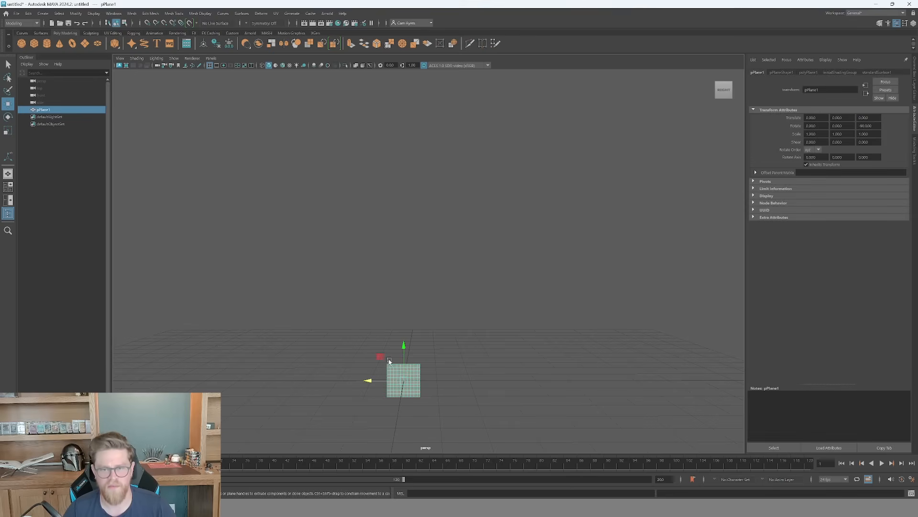
pyautogui.moveTo(389, 361); pyautogui.dragTo(300, 230)
# Scale the plane into a tall curtain panel about 7.72 units high and 3.27 units wide.
pyautogui.press('r')
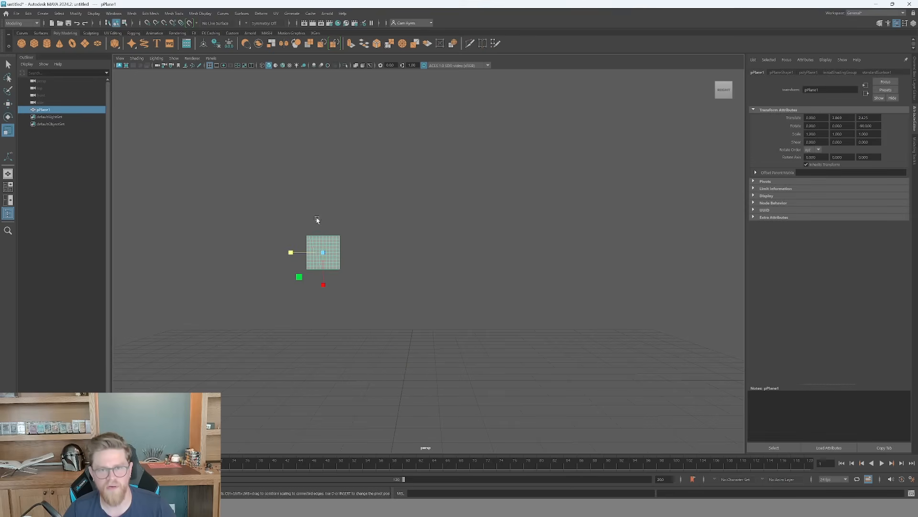
pyautogui.keyDown('alt'); pyautogui.moveTo(310, 270); pyautogui.dragTo(351, 249); pyautogui.keyUp('alt')
pyautogui.moveTo(337, 279); pyautogui.dragTo(348, 341)
pyautogui.moveTo(304, 248); pyautogui.dragTo(293, 248)
pyautogui.moveTo(337, 278)
pyautogui.mouseDown()
pyautogui.moveTo(339, 287)
pyautogui.moveTo(333, 279)
pyautogui.mouseUp()
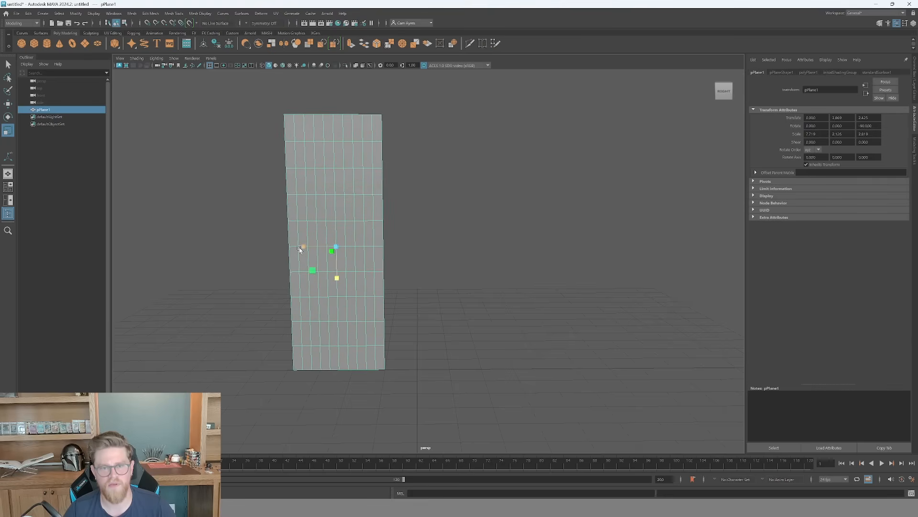
pyautogui.moveTo(302, 248); pyautogui.dragTo(297, 249)
# Switch to the browser to check the curtain proportions in the reference image, and return to Maya.
pyautogui.hotkey('alt', 'Tab')
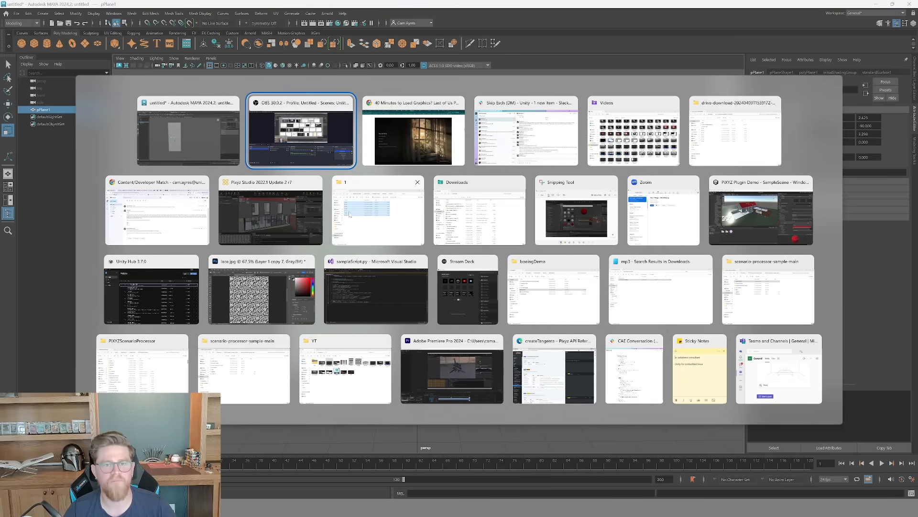
pyautogui.hotkey('alt', 'Tab')
pyautogui.scroll(-1, 607, 273)
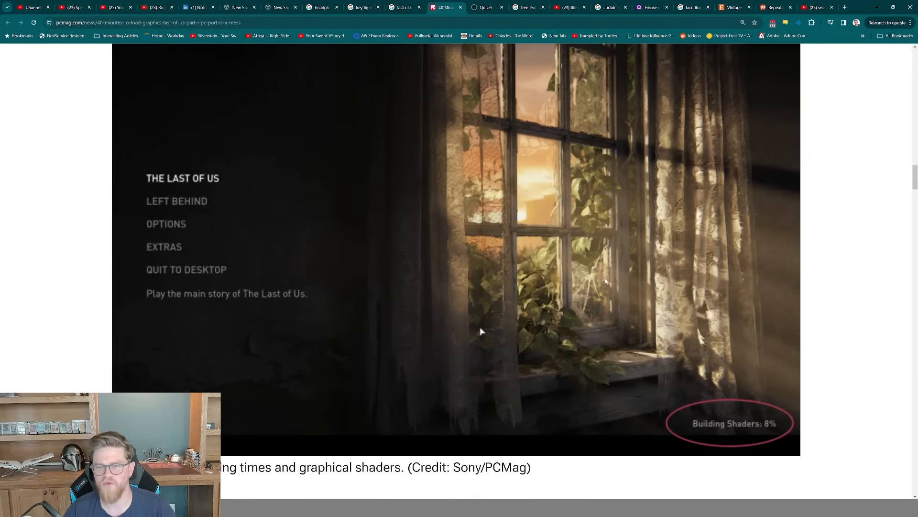
pyautogui.scroll(1, 606, 281)
pyautogui.scroll(-1, 607, 281)
pyautogui.hotkey('alt', 'Tab')
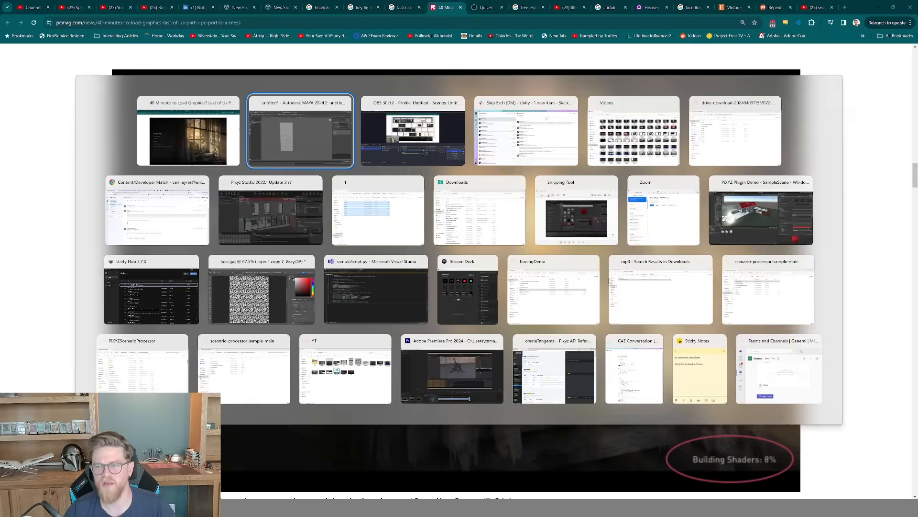
# Duplicate the curtain plane and move the copy along Z to about -2.48, leaving a gap between the panels.
pyautogui.keyDown('alt'); pyautogui.moveTo(446, 240); pyautogui.dragTo(418, 246); pyautogui.keyUp('alt')
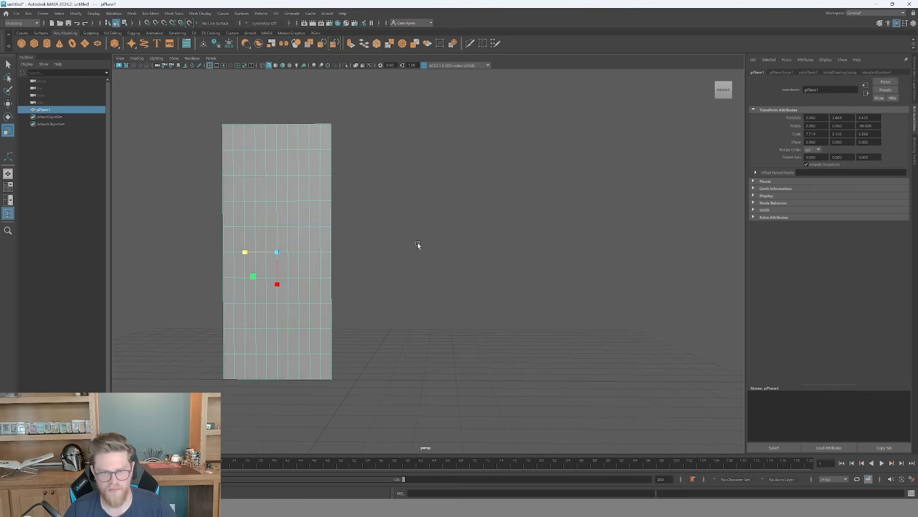
pyautogui.hotkey('ctrl', 'd')
pyautogui.press('w')
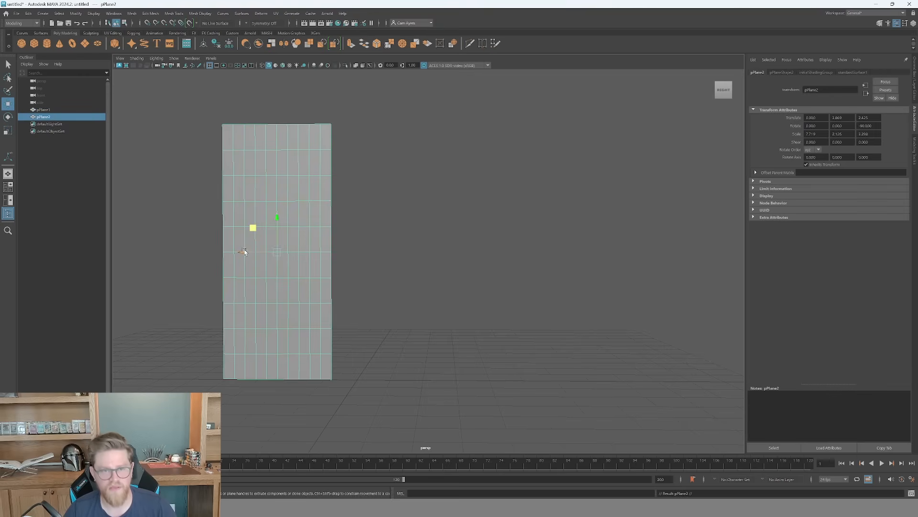
pyautogui.moveTo(243, 252); pyautogui.dragTo(406, 265)
pyautogui.keyDown('alt'); pyautogui.moveTo(396, 267); pyautogui.dragTo(428, 268, button='middle'); pyautogui.keyUp('alt')
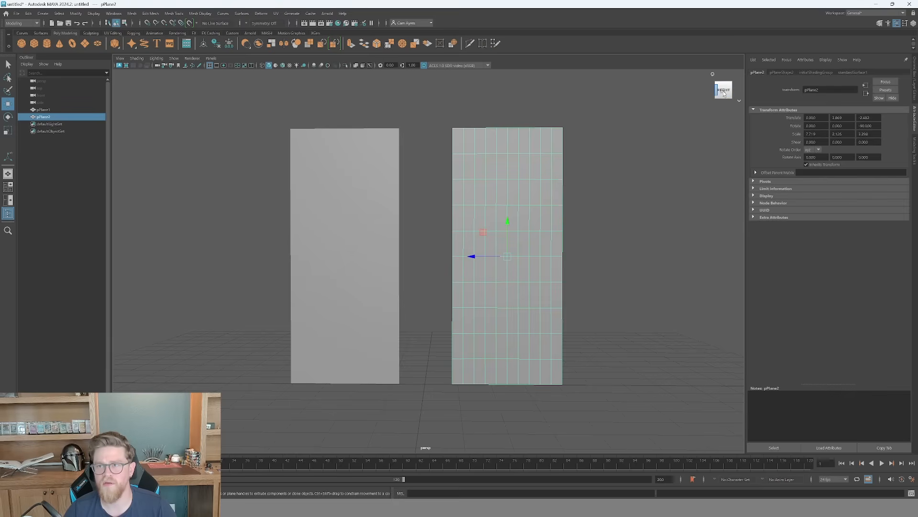
# Switch to the orthographic side view and frame both curtain planes.
pyautogui.scroll(2, 590, 235)
pyautogui.press('space')
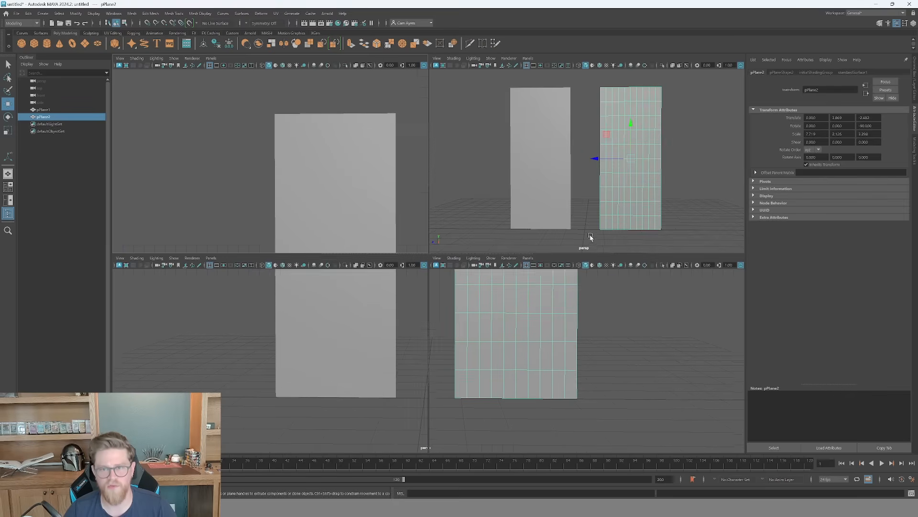
pyautogui.press('space')
pyautogui.press('a')
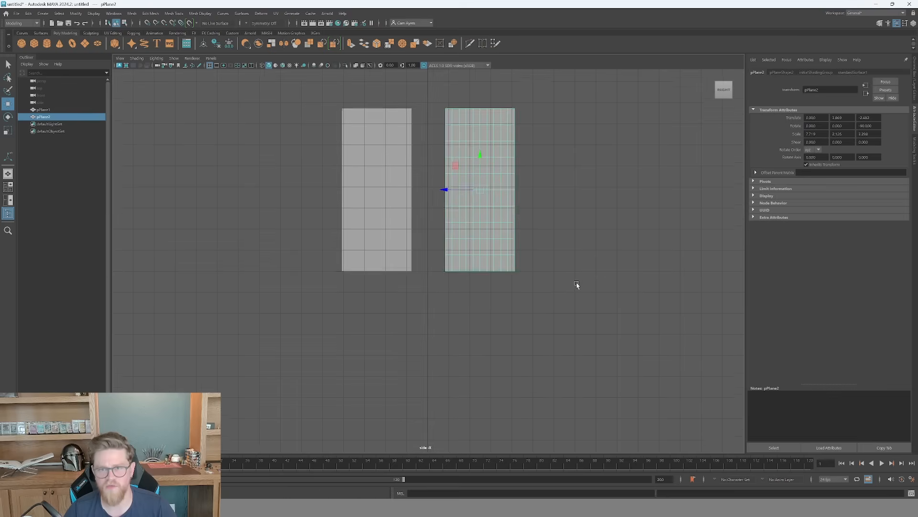
pyautogui.scroll(5, 575, 266)
pyautogui.scroll(-2, 650, 316)
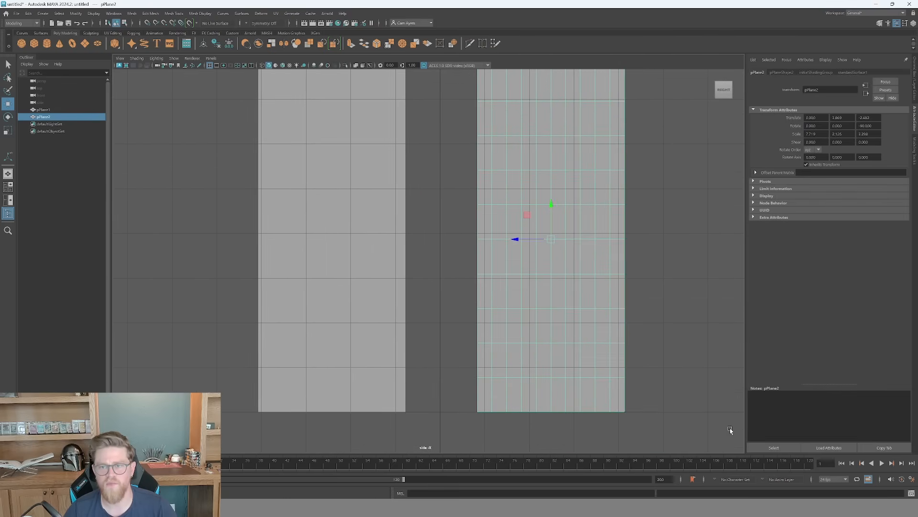
pyautogui.keyDown('alt'); pyautogui.moveTo(650, 317); pyautogui.dragTo(648, 321, button='middle'); pyautogui.keyUp('alt')
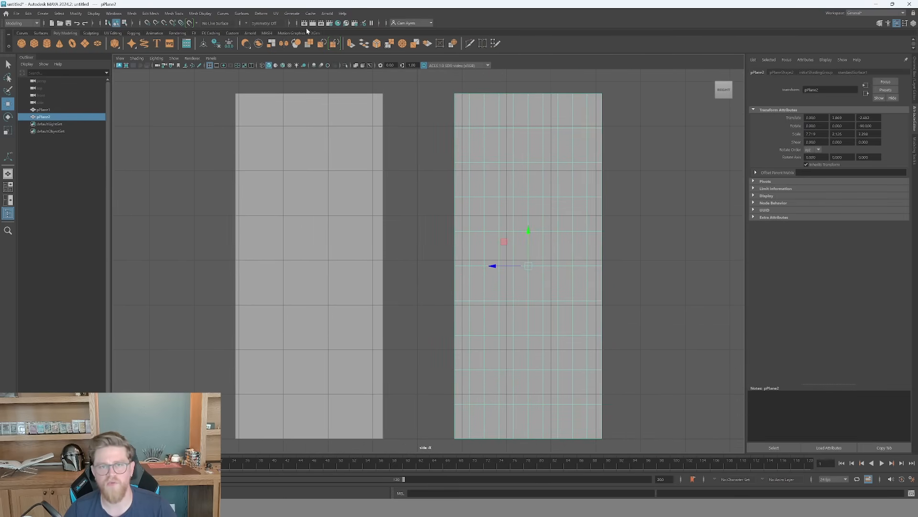
# Apply a camera-based UV projection to the duplicated plane and return to object selection.
pyautogui.click(278, 14)
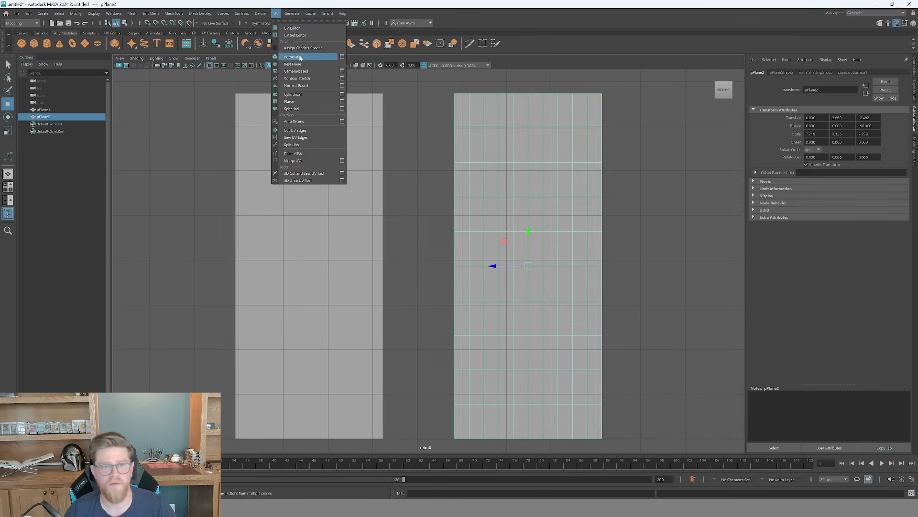
pyautogui.click(306, 72)
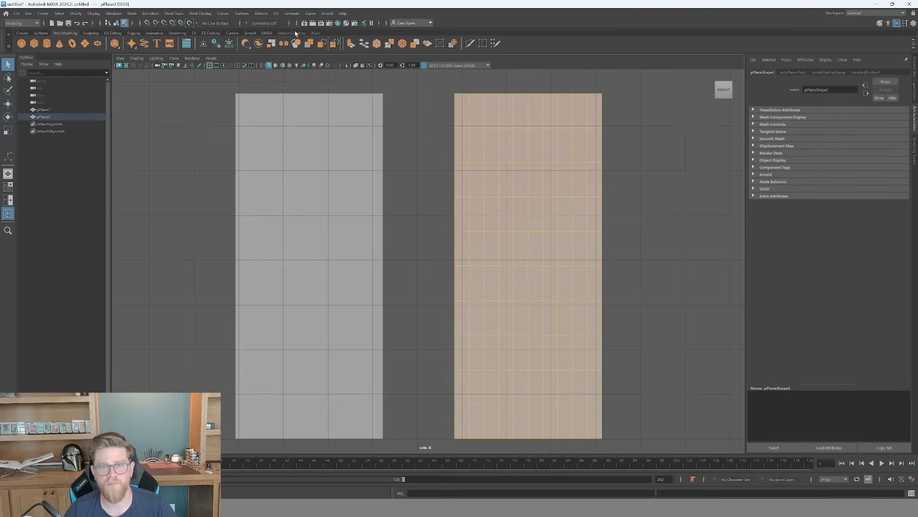
pyautogui.press('F8')
# Select both curtain planes and combine them into one mesh.
pyautogui.moveTo(263, 126); pyautogui.dragTo(611, 213)
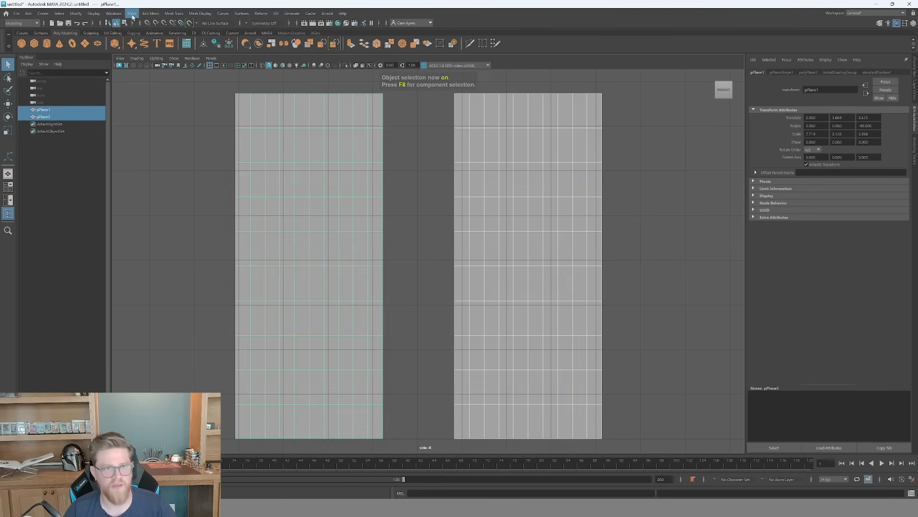
pyautogui.click(131, 13)
pyautogui.click(147, 43)
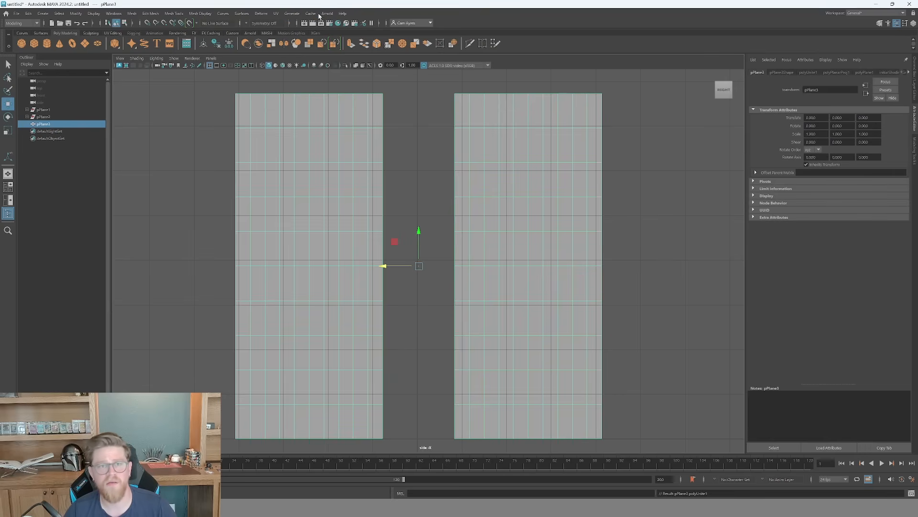
# Apply a camera-based UV projection to the combined mesh and check its layout in the UV Editor.
pyautogui.click(276, 13)
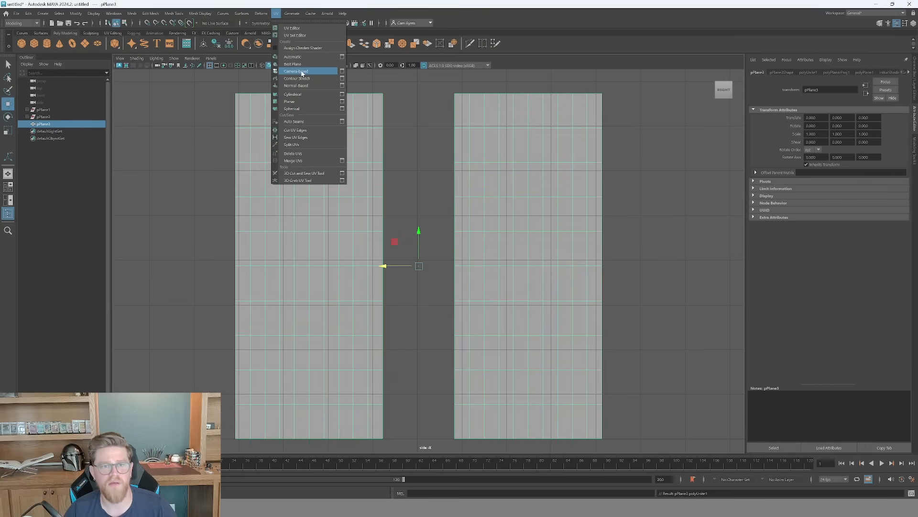
pyautogui.click(298, 65)
pyautogui.click(276, 13)
pyautogui.click(291, 28)
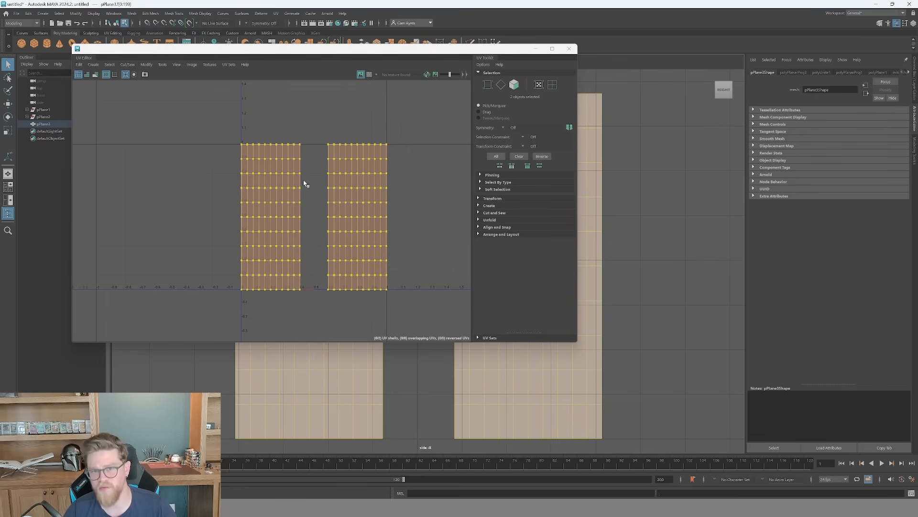
pyautogui.click(569, 50)
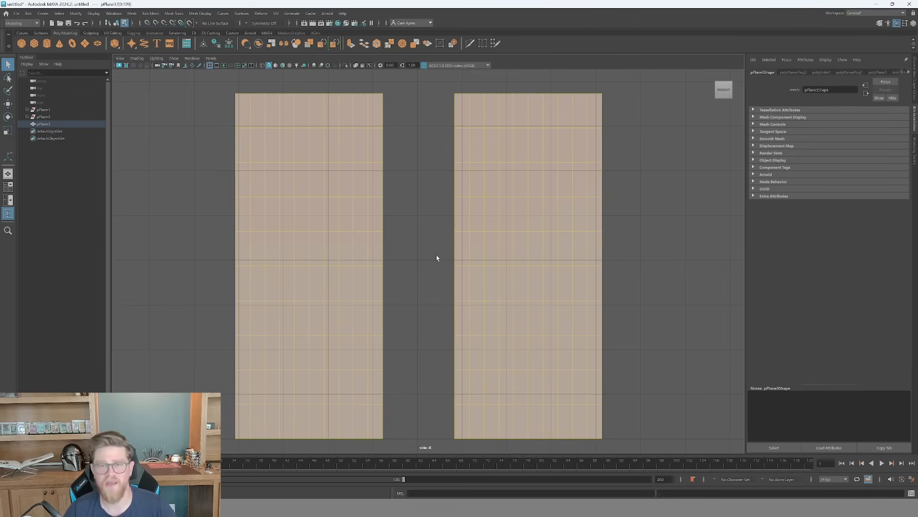
# Return to the perspective view and offset every second vertical edge loop of the left curtain along X to form pleats.
pyautogui.press('space')
pyautogui.press('space')
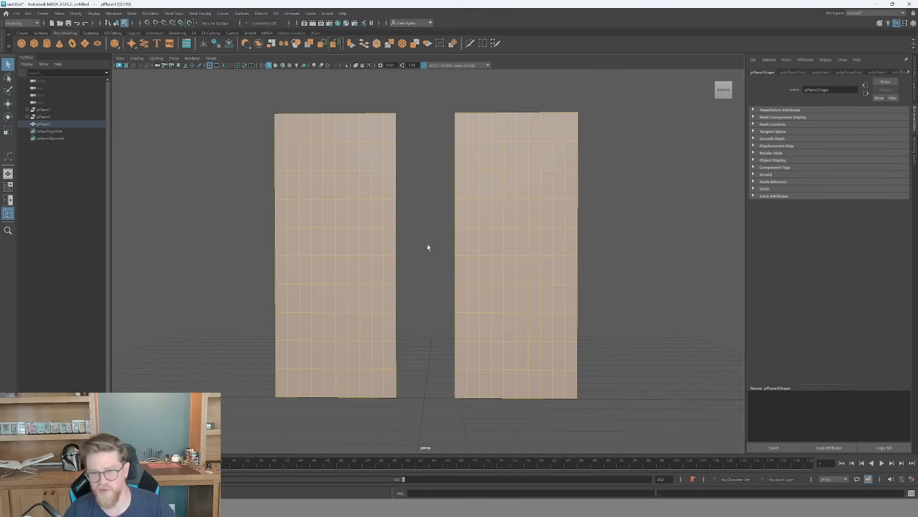
pyautogui.keyDown('alt'); pyautogui.moveTo(428, 247); pyautogui.dragTo(446, 253); pyautogui.keyUp('alt')
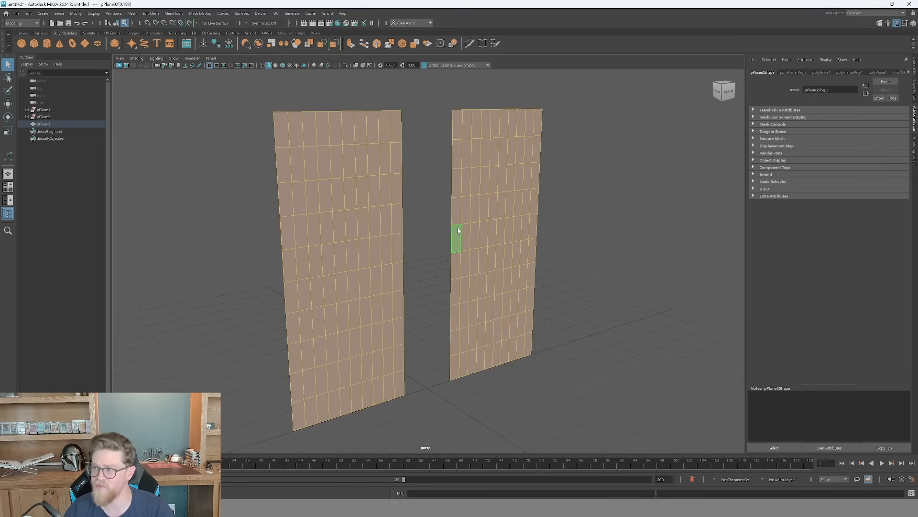
pyautogui.keyDown('alt'); pyautogui.moveTo(475, 236); pyautogui.dragTo(504, 238); pyautogui.keyUp('alt')
pyautogui.keyDown('alt'); pyautogui.moveTo(434, 233); pyautogui.dragTo(506, 237, button='middle'); pyautogui.keyUp('alt')
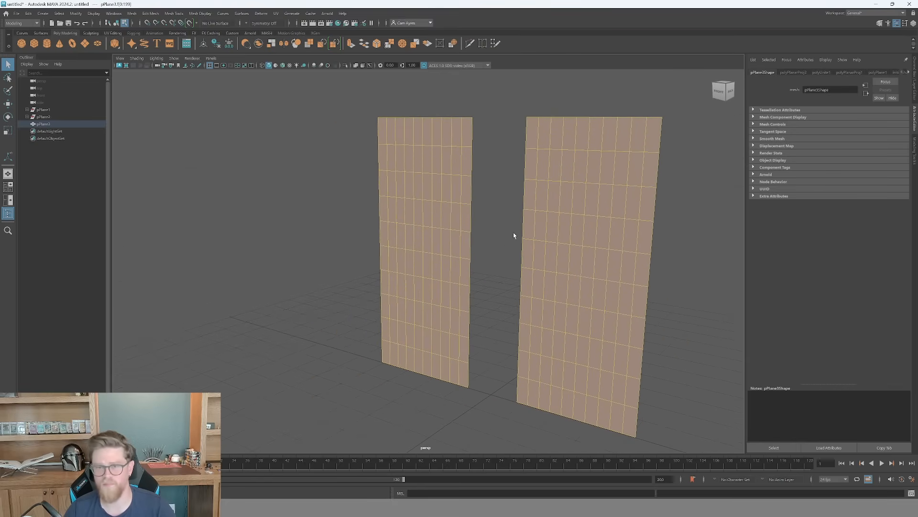
pyautogui.keyDown('alt'); pyautogui.moveTo(515, 236); pyautogui.dragTo(617, 233); pyautogui.keyUp('alt')
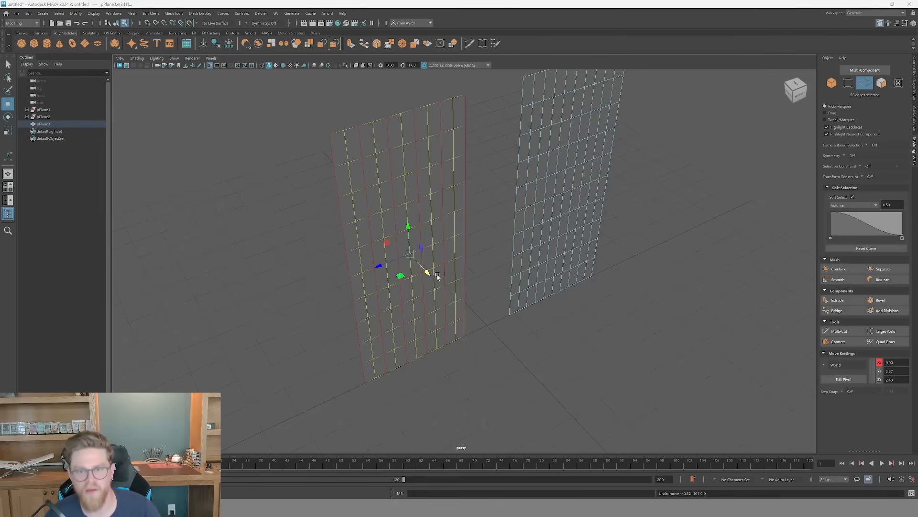
pyautogui.moveTo(430, 275); pyautogui.dragTo(435, 277)
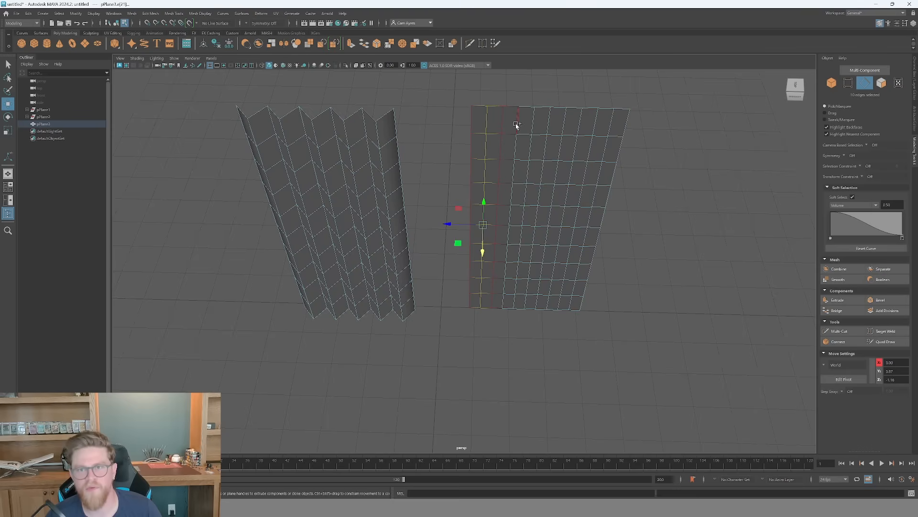
# Select every second vertical edge loop of the right curtain and offset the loops along X to form matching pleats.
pyautogui.keyDown('shift'); pyautogui.doubleClick(517, 123); pyautogui.keyUp('shift')
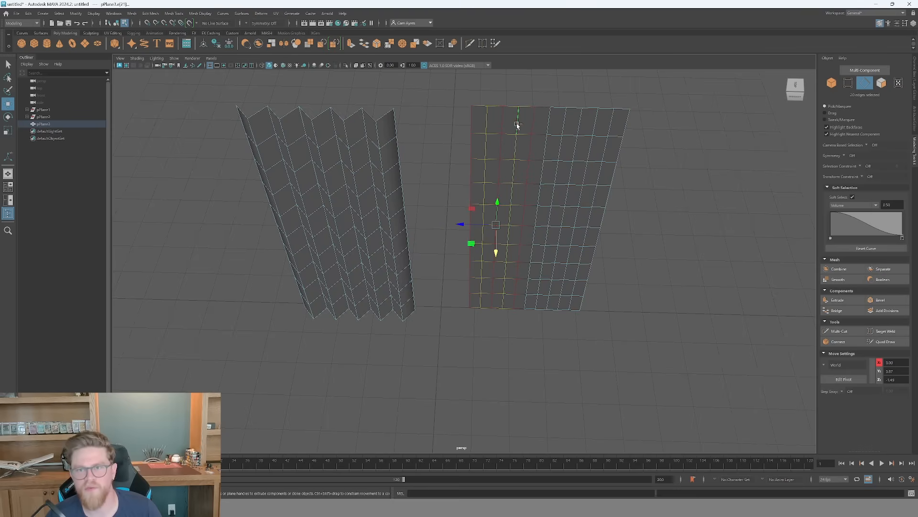
pyautogui.keyDown('shift'); pyautogui.doubleClick(548, 124); pyautogui.keyUp('shift')
pyautogui.keyDown('shift'); pyautogui.doubleClick(578, 125); pyautogui.keyUp('shift')
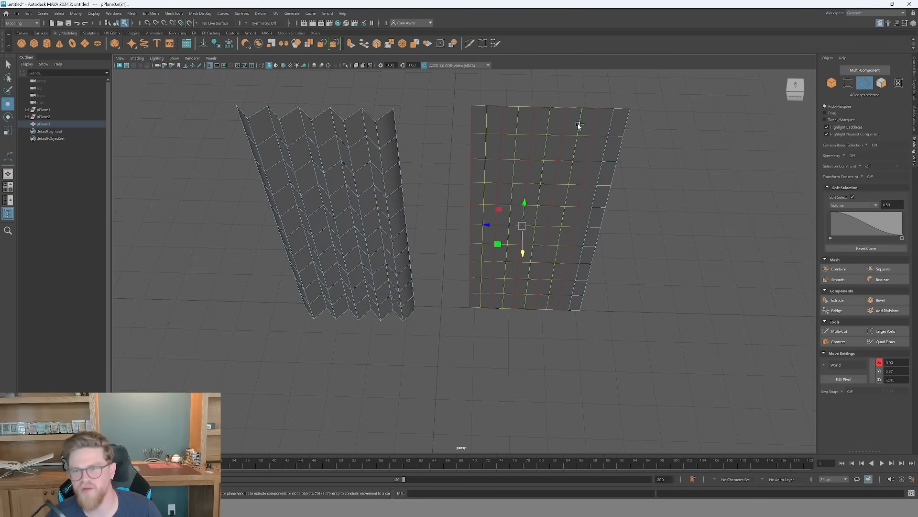
pyautogui.keyDown('shift'); pyautogui.doubleClick(611, 125); pyautogui.keyUp('shift')
pyautogui.moveTo(537, 250); pyautogui.dragTo(499, 289)
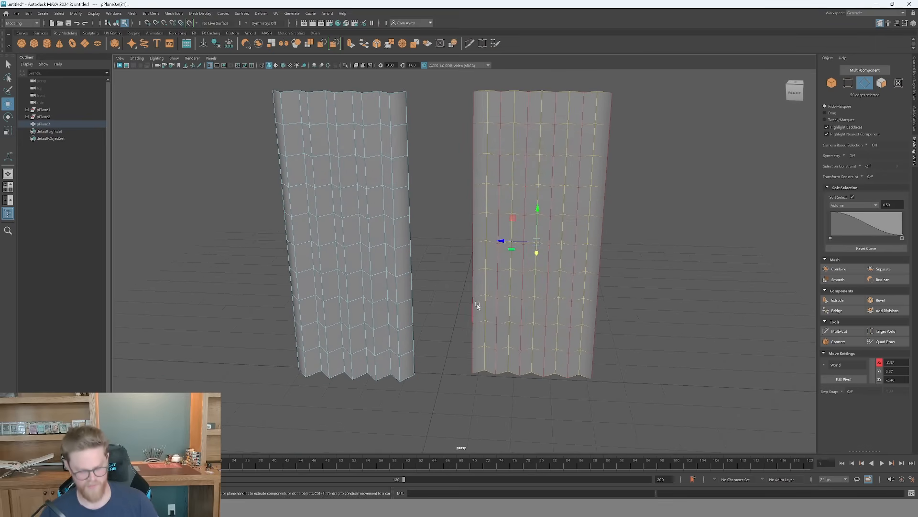
# Return to object mode and smooth the combined curtain mesh with one division.
pyautogui.press('F8')
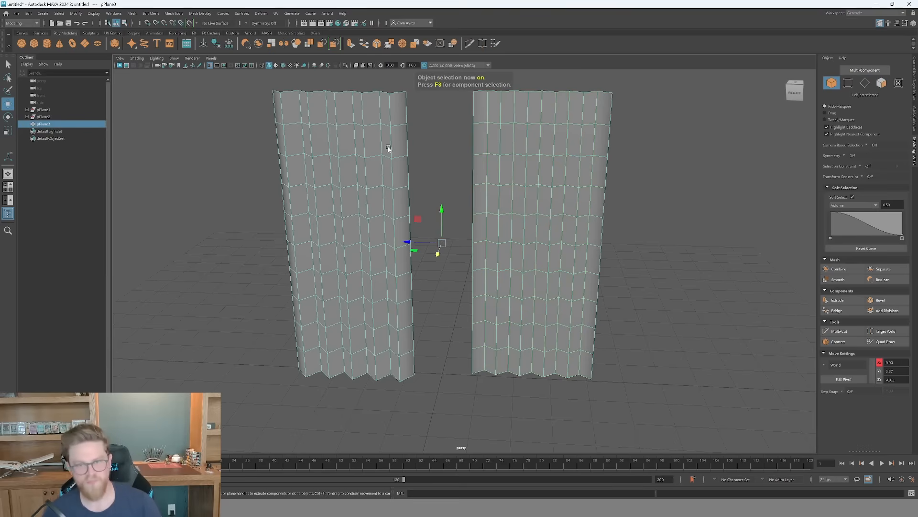
pyautogui.click(133, 14)
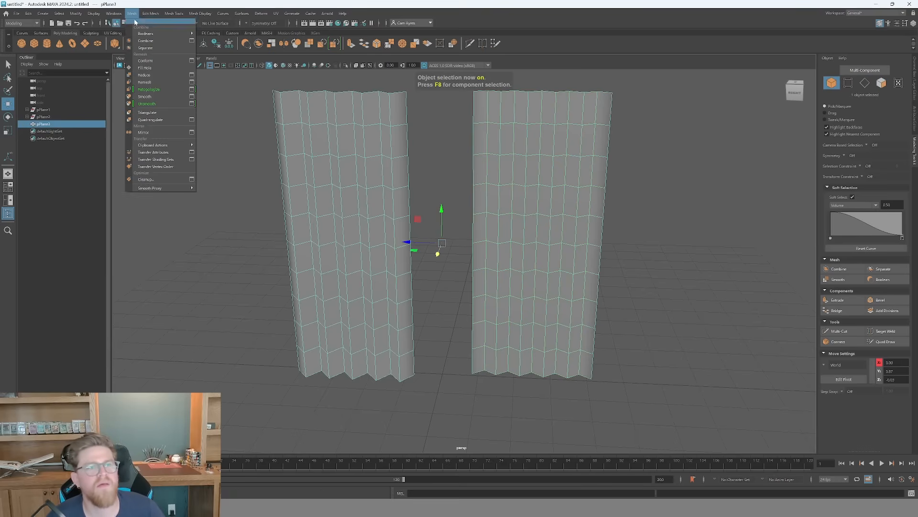
pyautogui.click(145, 96)
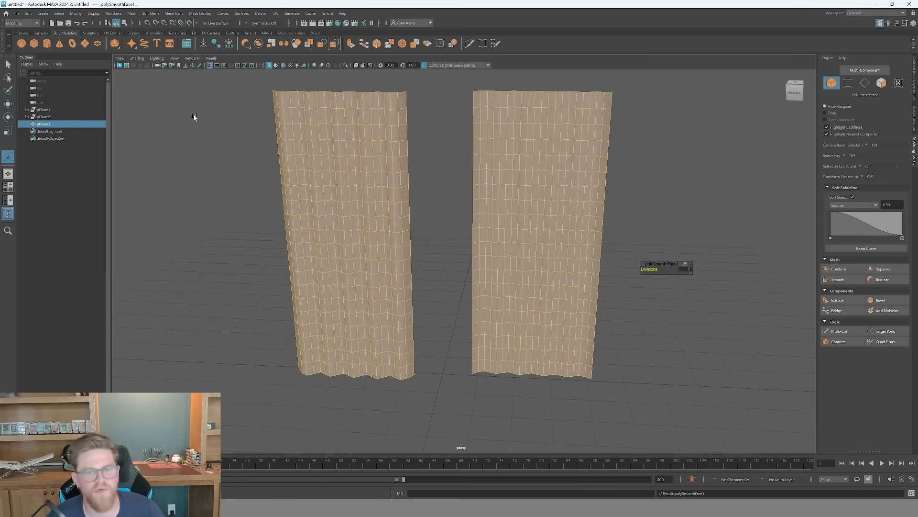
pyautogui.click(426, 192)
# Scale the smoothed curtain mesh along X to adjust the depth of the pleats.
pyautogui.moveTo(421, 194)
pyautogui.keyDown('alt'); pyautogui.mouseDown()
pyautogui.moveTo(455, 185)
pyautogui.moveTo(431, 193)
pyautogui.moveTo(441, 205)
pyautogui.moveTo(454, 196)
pyautogui.moveTo(429, 188)
pyautogui.moveTo(409, 198)
pyautogui.mouseUp(); pyautogui.keyUp('alt')
pyautogui.click(408, 199)
pyautogui.press('r')
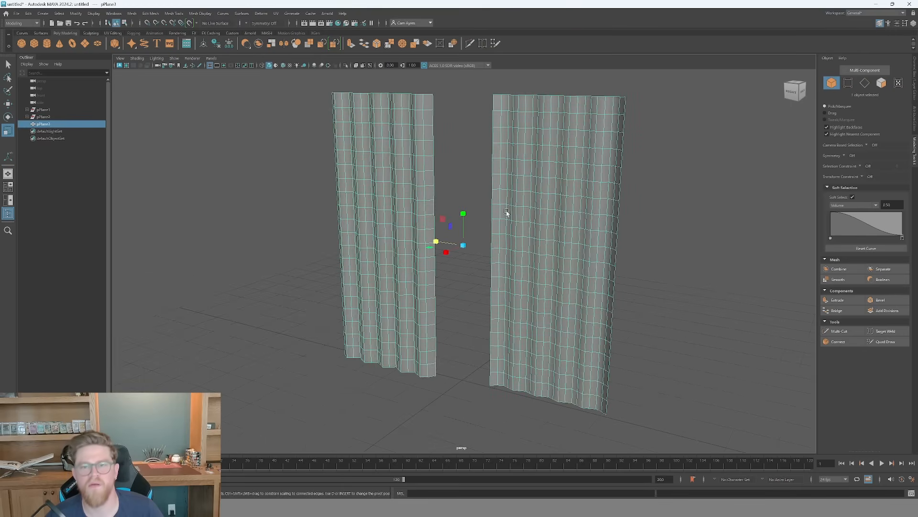
pyautogui.moveTo(436, 241); pyautogui.dragTo(447, 245)
pyautogui.click(588, 252)
pyautogui.keyDown('alt'); pyautogui.moveTo(588, 253); pyautogui.dragTo(609, 252); pyautogui.keyUp('alt')
# Switch to the reference image in Chrome to examine the curtain shape, and return to Maya to compare the mesh.
pyautogui.hotkey('alt', 'Tab')
pyautogui.hotkey('alt', 'Tab')
pyautogui.hotkey('alt', 'Tab')
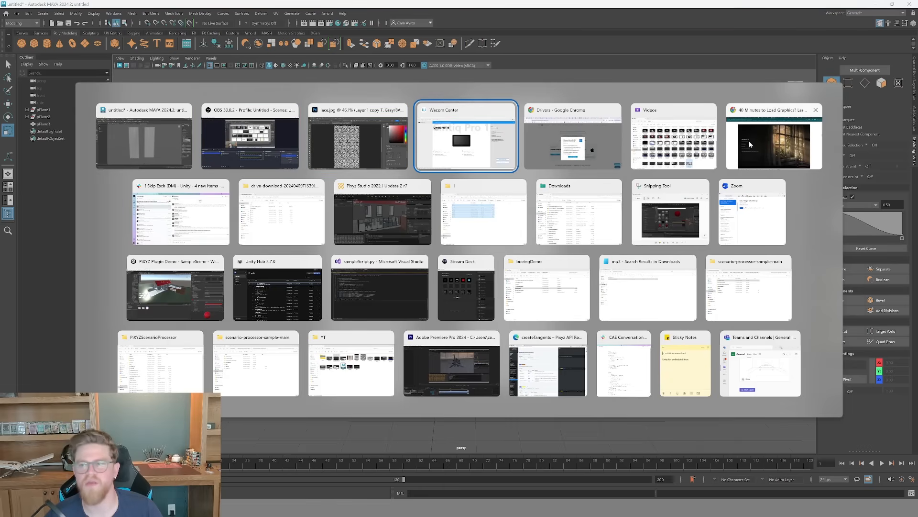
pyautogui.click(750, 145)
pyautogui.hotkey('alt', 'Tab')
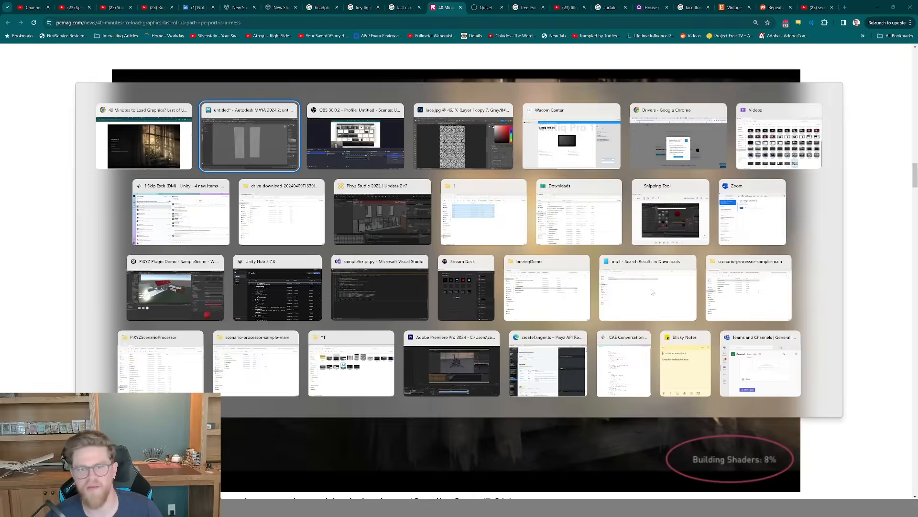
pyautogui.keyDown('alt'); pyautogui.moveTo(454, 257); pyautogui.dragTo(462, 256); pyautogui.keyUp('alt')
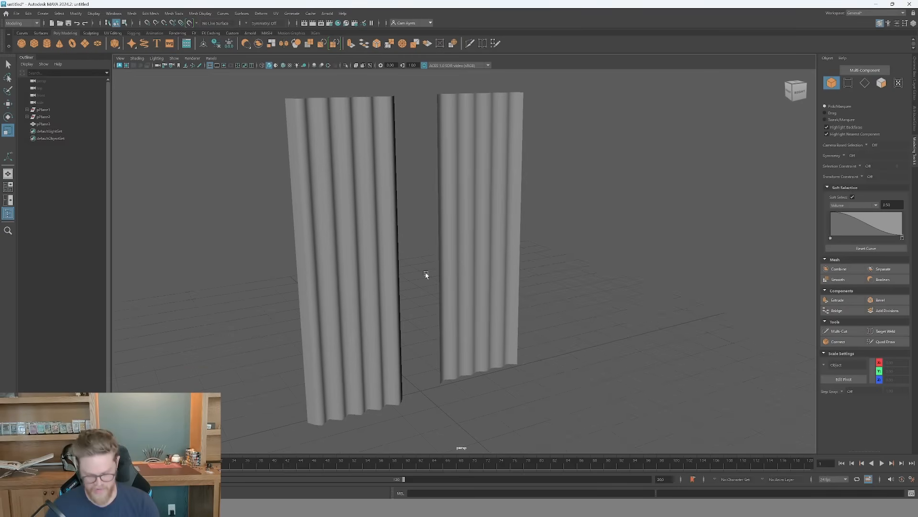
# Set the soft selection radius to 3 and move vertices in the left curtain's lower and upper areas along X to bend it.
pyautogui.press('F9')
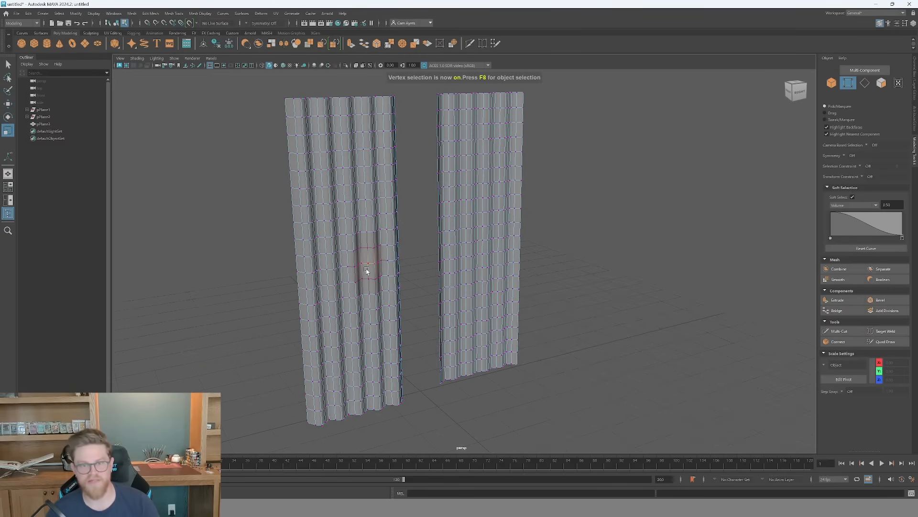
pyautogui.click(369, 268)
pyautogui.keyDown('alt'); pyautogui.moveTo(394, 284); pyautogui.dragTo(412, 281); pyautogui.keyUp('alt')
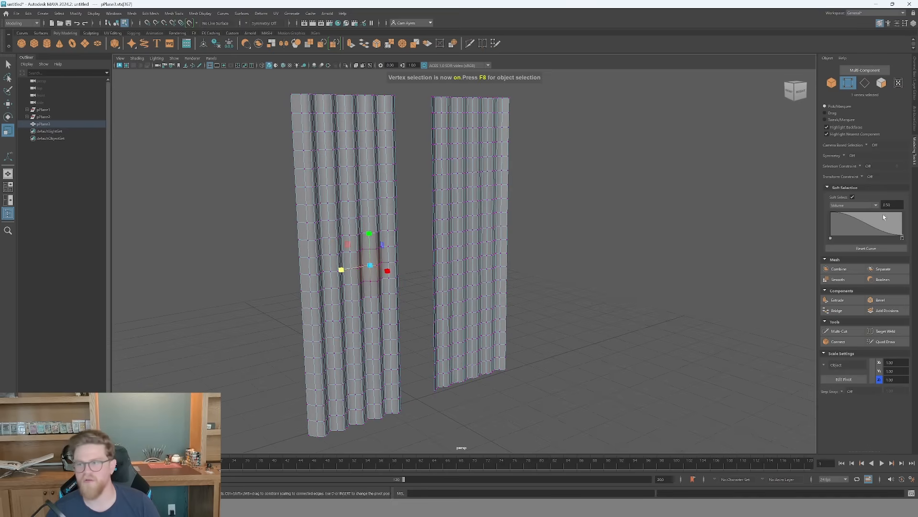
pyautogui.moveTo(894, 205); pyautogui.dragTo(875, 207)
pyautogui.write('3')
pyautogui.press('Return')
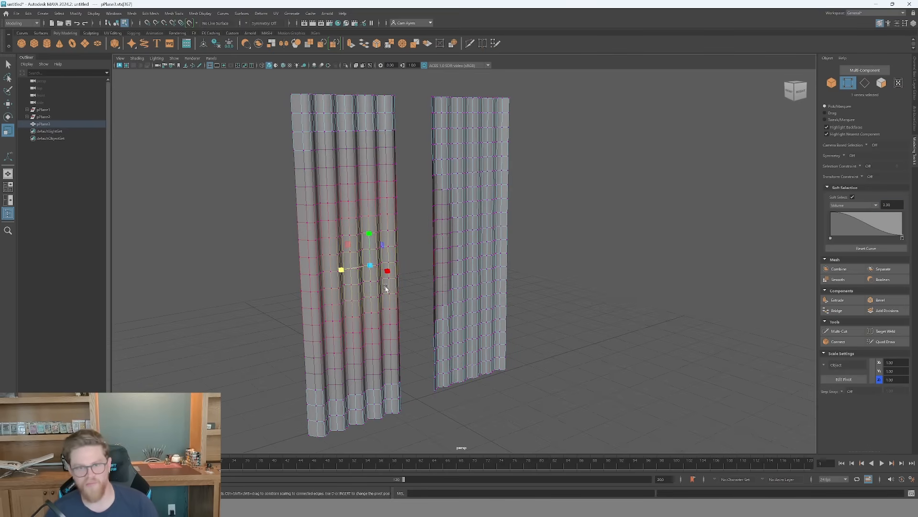
pyautogui.click(311, 326)
pyautogui.press('w')
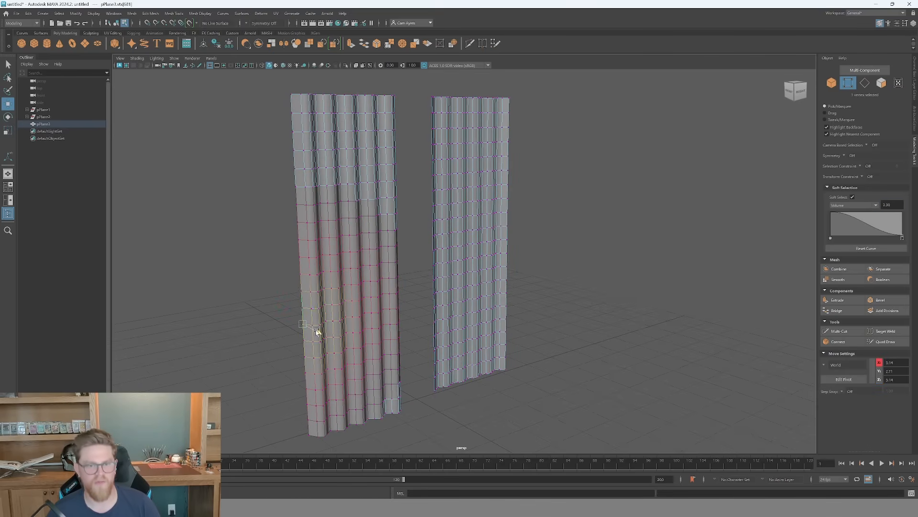
pyautogui.moveTo(313, 330); pyautogui.dragTo(325, 336)
pyautogui.click(365, 165)
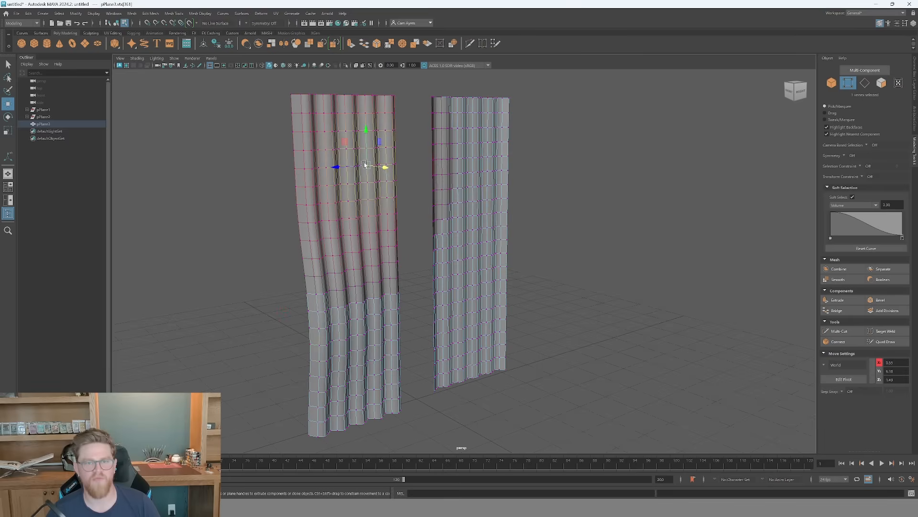
pyautogui.moveTo(384, 171); pyautogui.dragTo(368, 165)
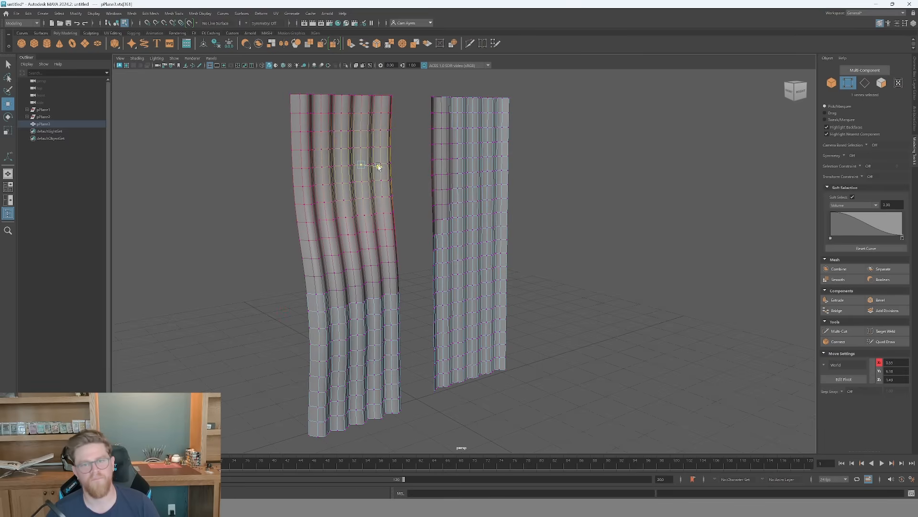
# Move soft-selected vertices in the right curtain's lower and upper areas along X to give it a gentle bend.
pyautogui.click(456, 304)
pyautogui.moveTo(483, 309); pyautogui.dragTo(486, 310)
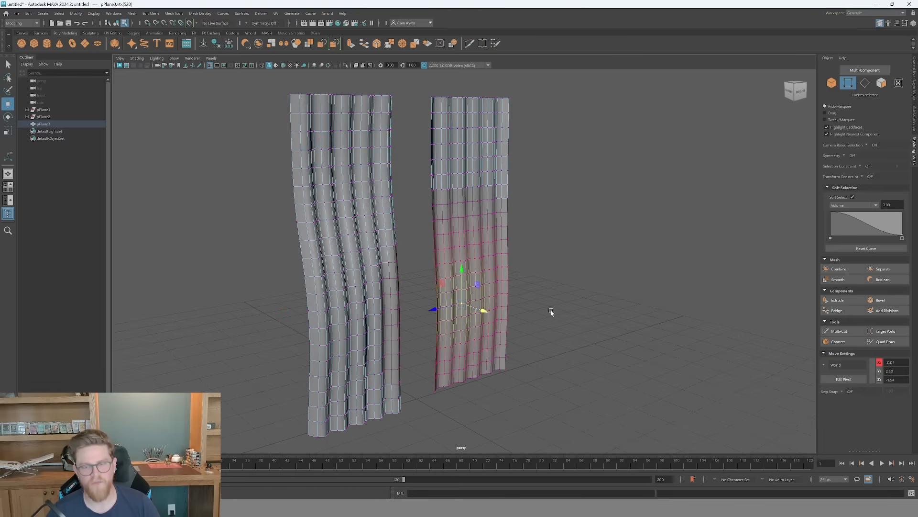
pyautogui.moveTo(551, 312)
pyautogui.keyDown('alt'); pyautogui.mouseDown()
pyautogui.moveTo(527, 314)
pyautogui.moveTo(536, 305)
pyautogui.mouseUp(); pyautogui.keyUp('alt')
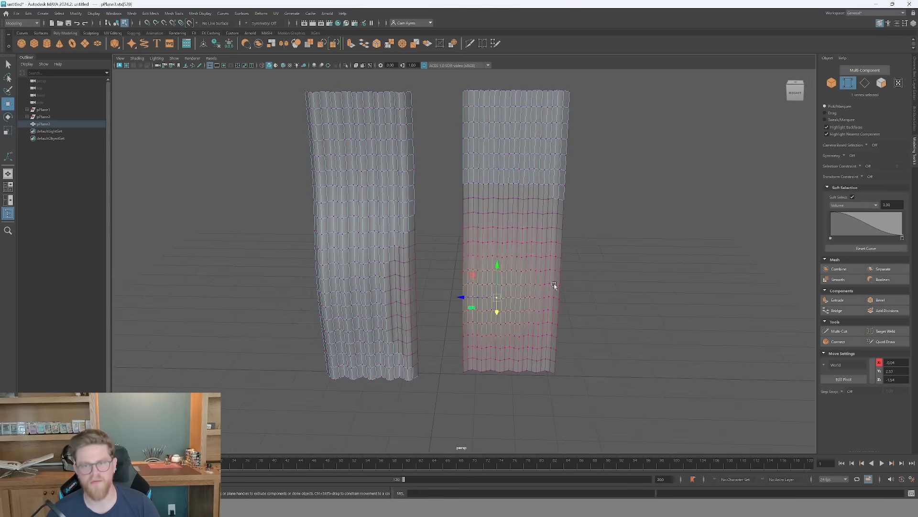
pyautogui.click(566, 198)
pyautogui.moveTo(566, 206); pyautogui.dragTo(568, 211)
pyautogui.click(632, 229)
pyautogui.keyDown('alt'); pyautogui.moveTo(633, 229); pyautogui.dragTo(602, 264); pyautogui.keyUp('alt')
# Try a soft selection radius of 1 by shifting an upper vertex of the left curtain along X, and undo the move.
pyautogui.click(894, 205)
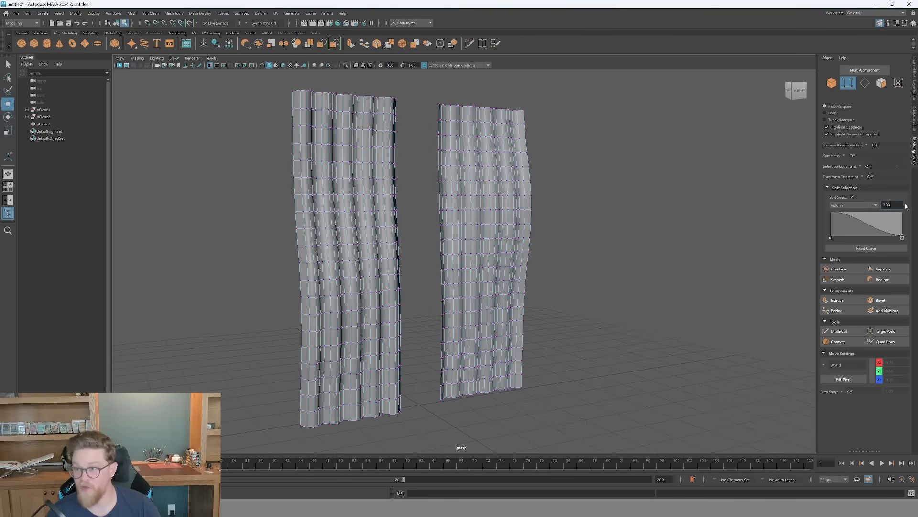
pyautogui.moveTo(890, 205); pyautogui.dragTo(863, 208)
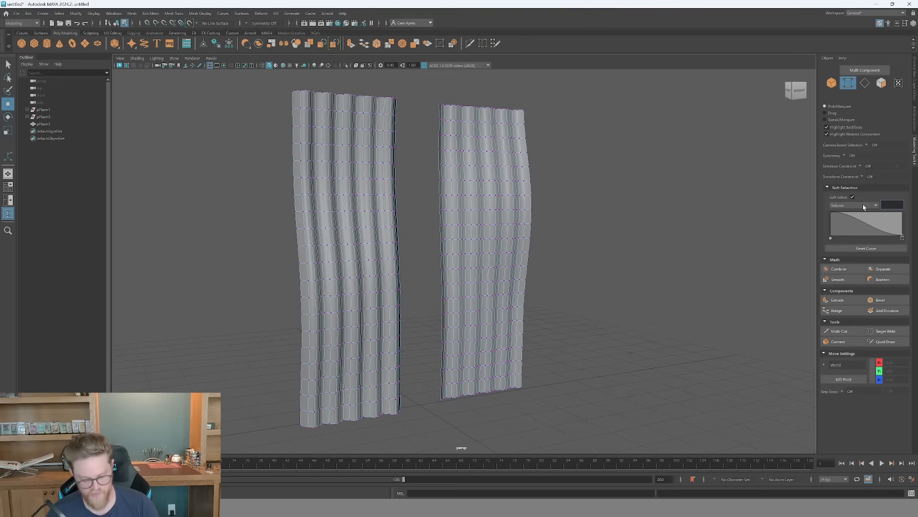
pyautogui.write('1')
pyautogui.press('Return')
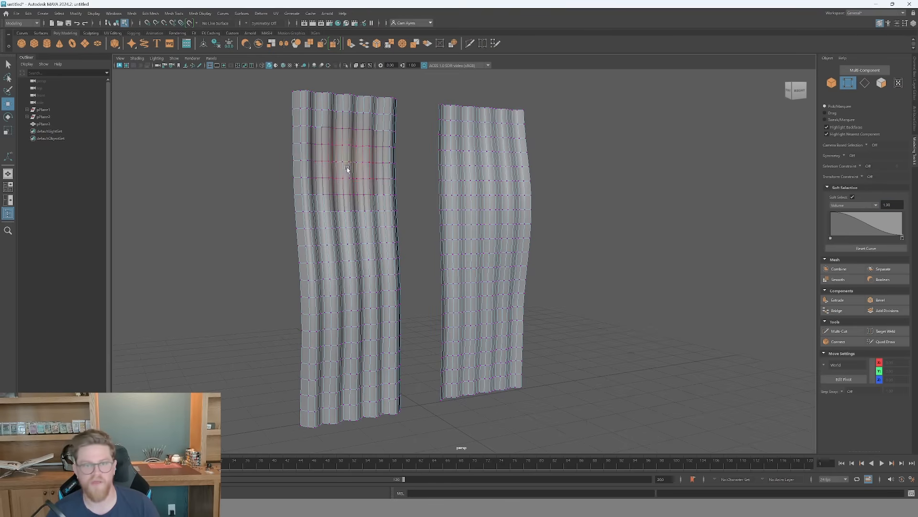
pyautogui.click(326, 162)
pyautogui.keyDown('alt'); pyautogui.moveTo(360, 190); pyautogui.dragTo(386, 198); pyautogui.keyUp('alt')
pyautogui.moveTo(355, 165); pyautogui.dragTo(358, 163)
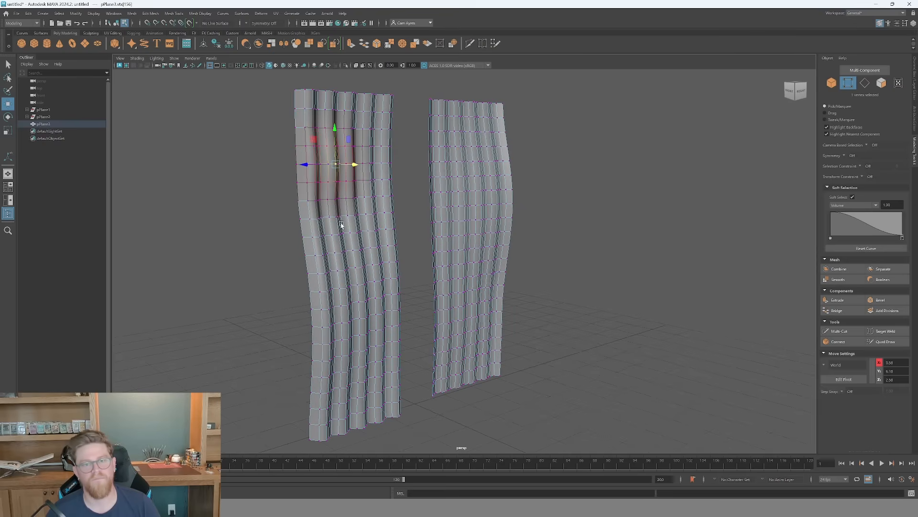
pyautogui.hotkey('ctrl', 'z')
# Select vertices along the left curtain's inner edge in its upper half, set the soft selection radius to 2, and move them along X.
pyautogui.moveTo(385, 243)
pyautogui.keyDown('alt'); pyautogui.mouseDown()
pyautogui.moveTo(398, 250)
pyautogui.moveTo(372, 258)
pyautogui.moveTo(396, 266)
pyautogui.moveTo(398, 240)
pyautogui.mouseUp(); pyautogui.keyUp('alt')
pyautogui.click(395, 226)
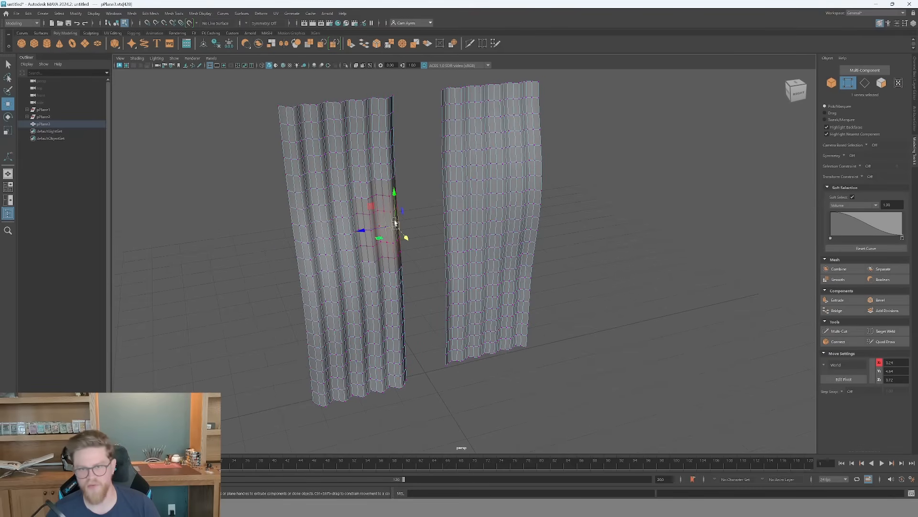
pyautogui.keyDown('shift'); pyautogui.click(390, 171); pyautogui.keyUp('shift')
pyautogui.moveTo(402, 204); pyautogui.dragTo(423, 243)
pyautogui.hotkey('ctrl', 'z')
pyautogui.moveTo(897, 205); pyautogui.dragTo(877, 206)
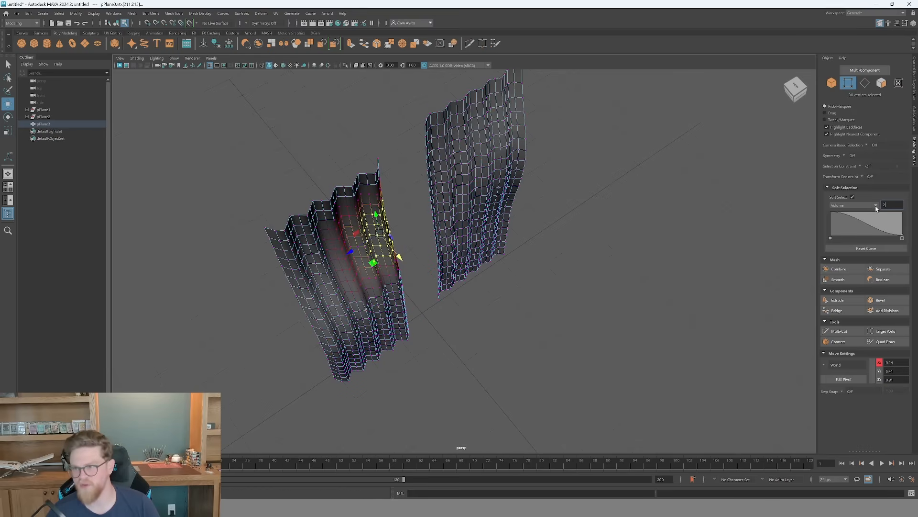
pyautogui.write('2')
pyautogui.press('Return')
pyautogui.moveTo(399, 259); pyautogui.dragTo(402, 262)
pyautogui.keyDown('alt'); pyautogui.moveTo(474, 316); pyautogui.dragTo(439, 278); pyautogui.keyUp('alt')
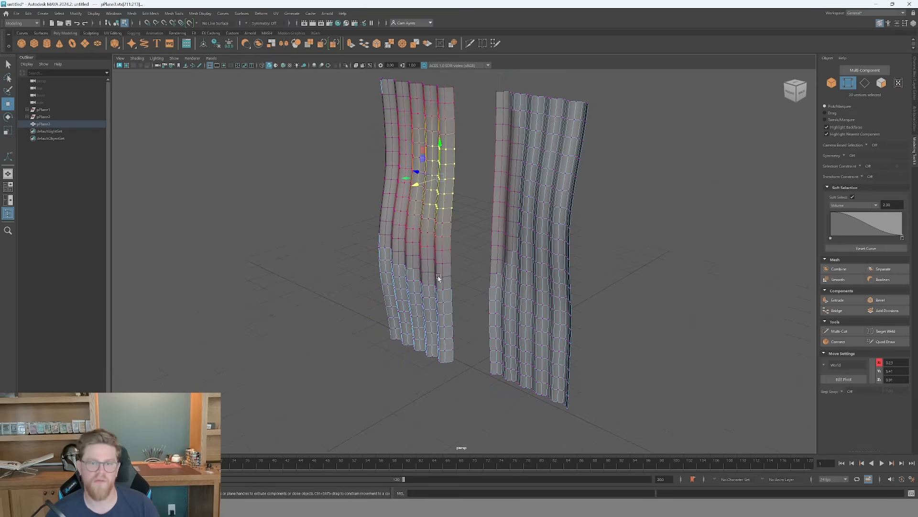
# Move soft-selected vertices near the left curtain's lower inner area and hem along X to vary its folds.
pyautogui.click(439, 327)
pyautogui.moveTo(413, 338); pyautogui.dragTo(388, 369)
pyautogui.click(414, 348)
pyautogui.keyDown('shift'); pyautogui.click(427, 354); pyautogui.keyUp('shift')
pyautogui.keyDown('alt'); pyautogui.moveTo(469, 350); pyautogui.dragTo(519, 344); pyautogui.keyUp('alt')
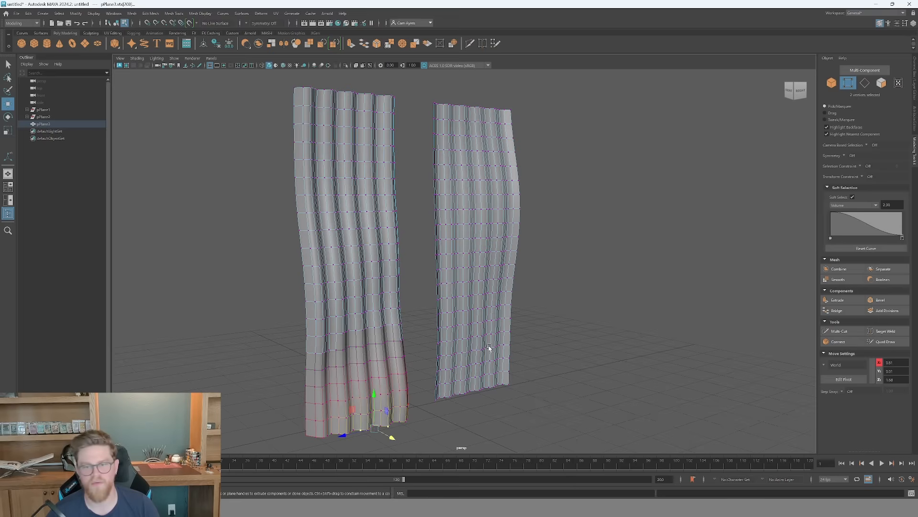
# Move soft-selected vertices at the right curtain's lower inner area and hem along X to vary its folds.
pyautogui.click(450, 370)
pyautogui.moveTo(467, 377); pyautogui.dragTo(478, 403)
pyautogui.click(456, 398)
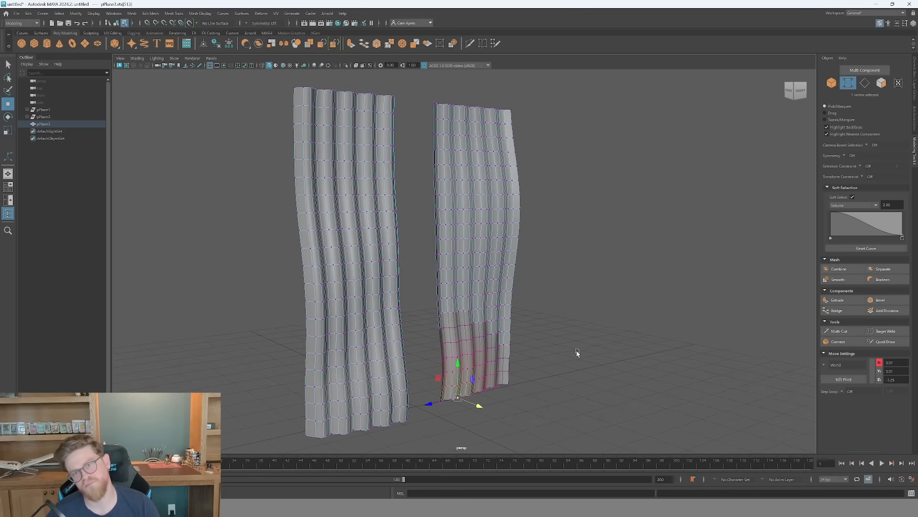
pyautogui.keyDown('alt'); pyautogui.moveTo(578, 353); pyautogui.dragTo(570, 357); pyautogui.keyUp('alt')
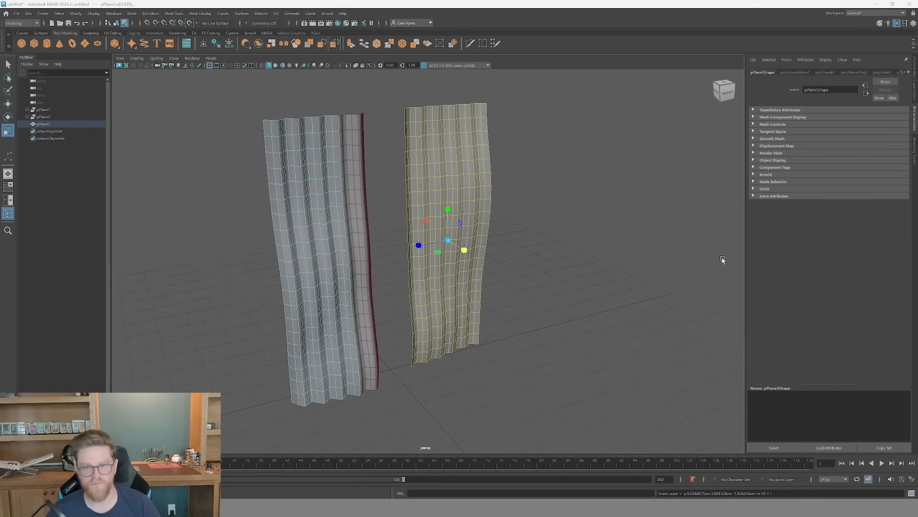
# Select the right curtain's inner vertical border edges, turn off soft selection, and move the edges along X.
pyautogui.moveTo(553, 281)
pyautogui.keyDown('alt'); pyautogui.mouseDown()
pyautogui.moveTo(533, 285)
pyautogui.moveTo(547, 283)
pyautogui.mouseUp(); pyautogui.keyUp('alt')
pyautogui.click(425, 269)
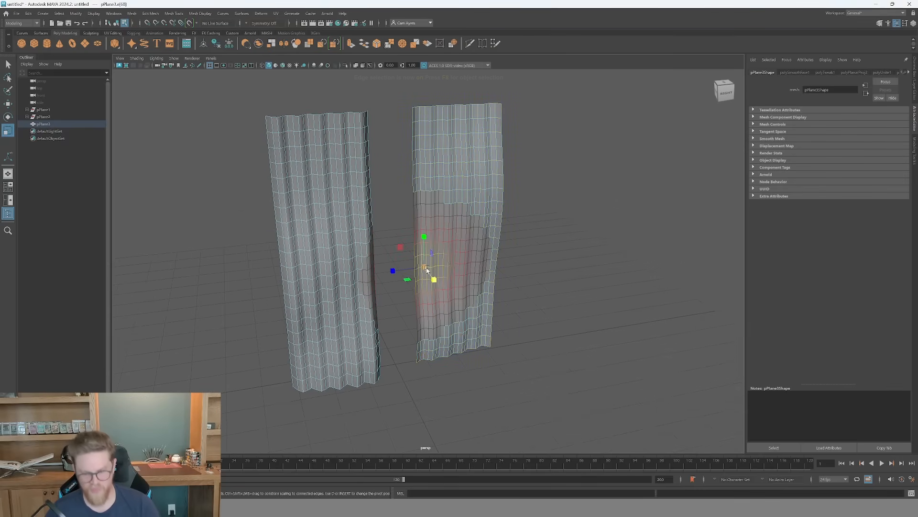
pyautogui.doubleClick(415, 247)
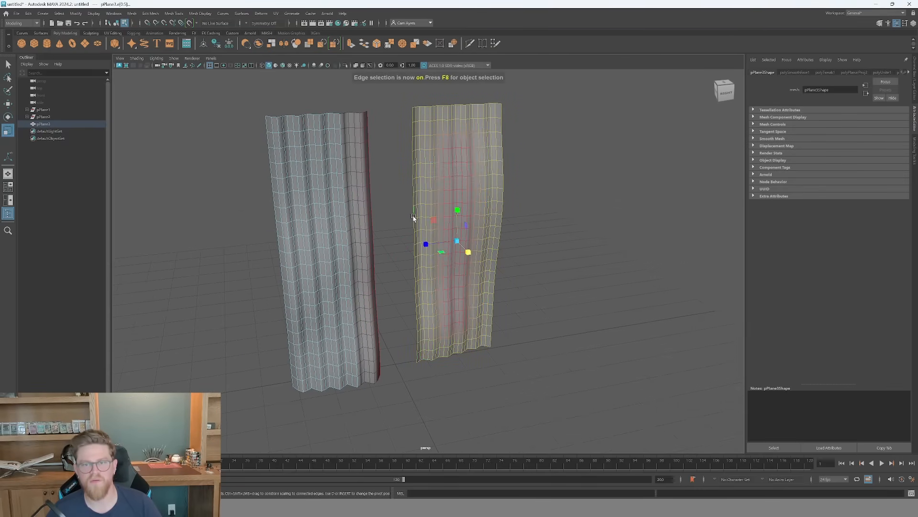
pyautogui.click(413, 200)
pyautogui.click(412, 113)
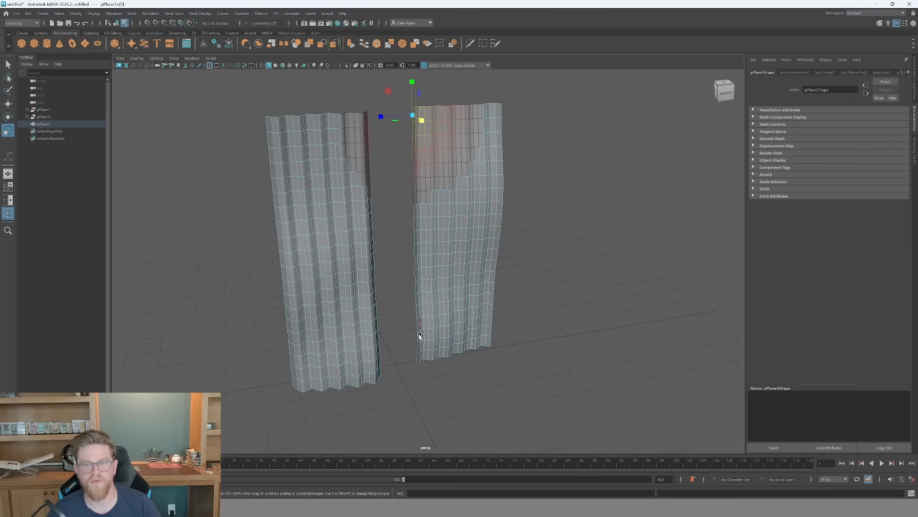
pyautogui.keyDown('shift'); pyautogui.doubleClick(417, 360); pyautogui.keyUp('shift')
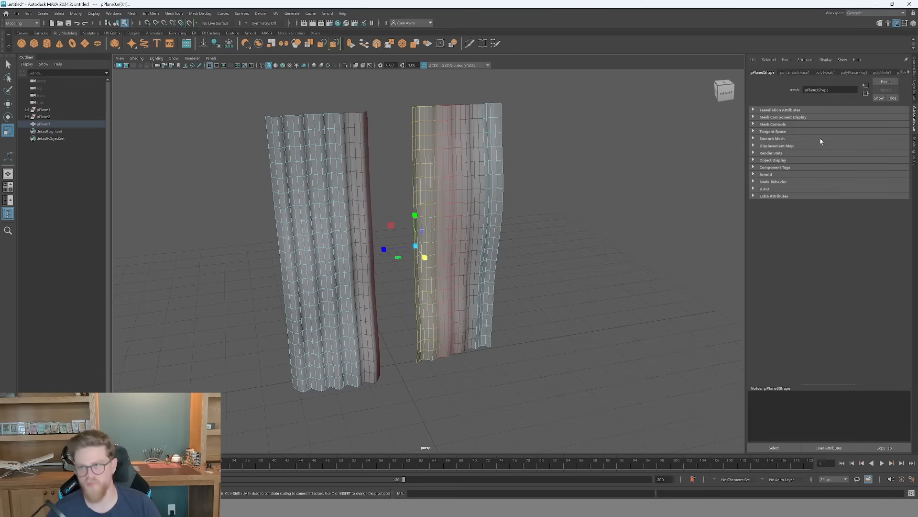
pyautogui.click(914, 152)
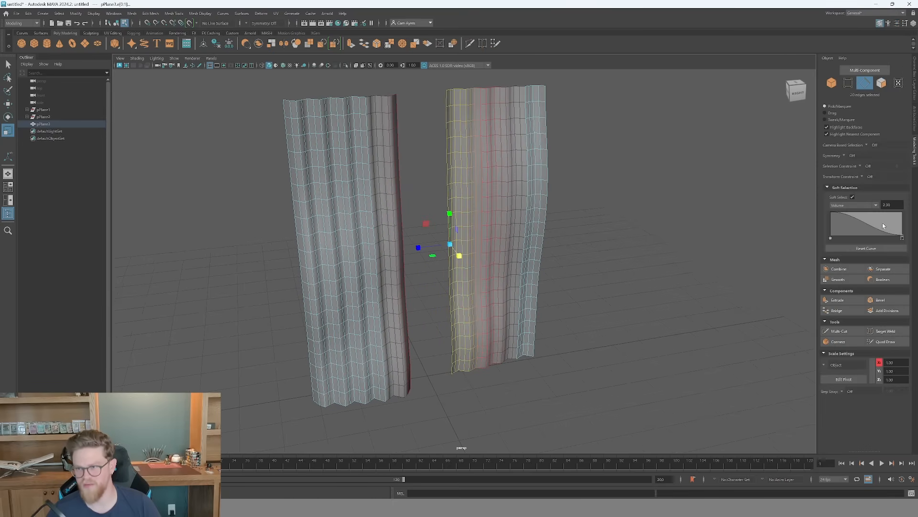
pyautogui.click(851, 197)
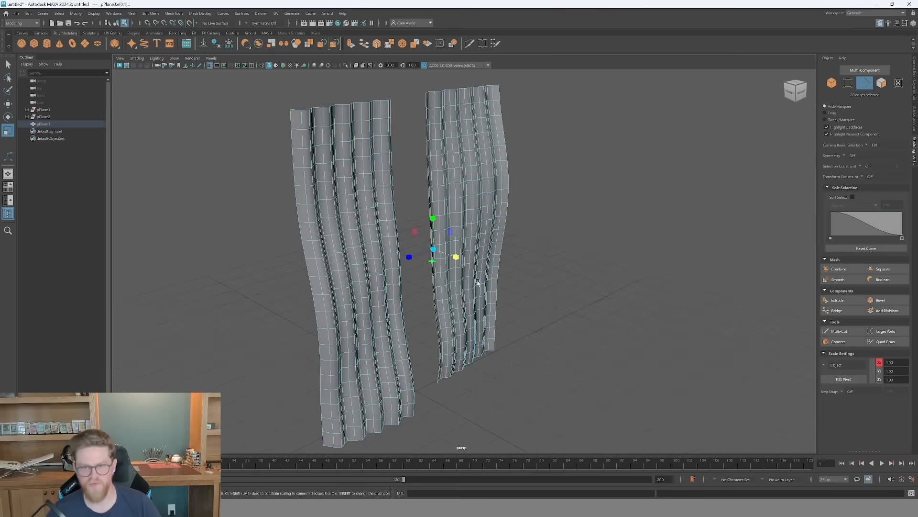
pyautogui.press('w')
pyautogui.moveTo(456, 261)
pyautogui.mouseDown()
pyautogui.moveTo(443, 244)
pyautogui.moveTo(451, 253)
pyautogui.mouseUp()
pyautogui.press('e')
pyautogui.press('w')
pyautogui.keyDown('alt'); pyautogui.moveTo(562, 339); pyautogui.dragTo(535, 344); pyautogui.keyUp('alt')
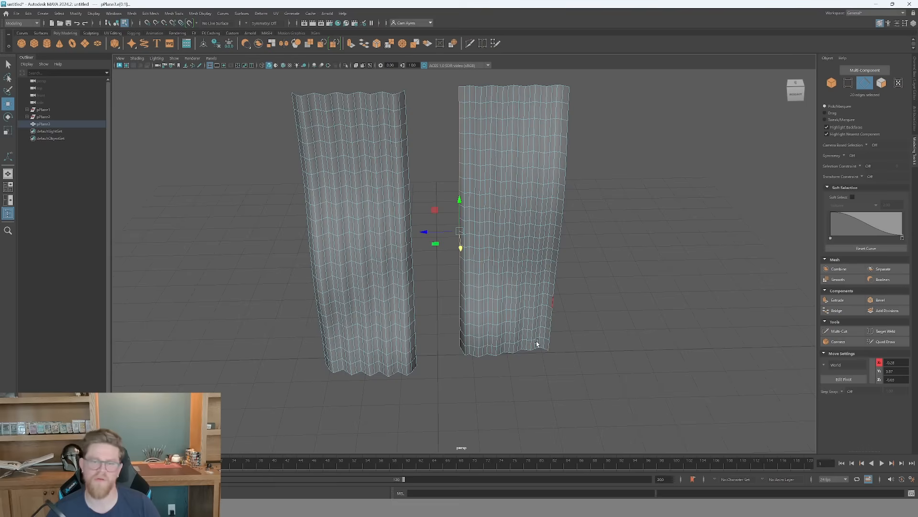
# Select all vertices of the right curtain and move them along Z to adjust the gap between the curtains.
pyautogui.press('F9')
pyautogui.moveTo(596, 391); pyautogui.dragTo(443, 74)
pyautogui.keyDown('alt'); pyautogui.moveTo(445, 165); pyautogui.dragTo(487, 197); pyautogui.keyUp('alt')
pyautogui.moveTo(500, 238)
pyautogui.mouseDown()
pyautogui.moveTo(516, 253)
pyautogui.moveTo(553, 248)
pyautogui.moveTo(491, 253)
pyautogui.mouseUp()
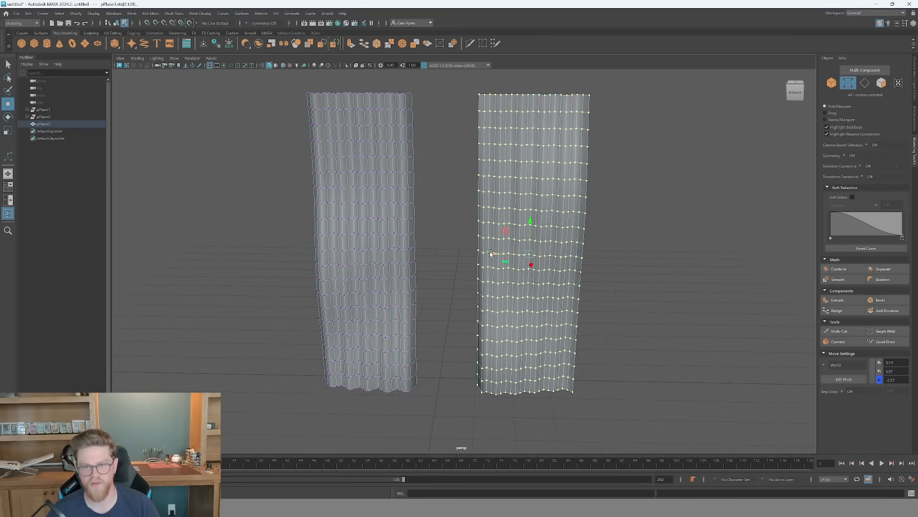
# Turn on soft selection and move vertices on the left curtain's inner edge along Z, at mid-height and lower down, to curve it.
pyautogui.click(409, 235)
pyautogui.click(853, 196)
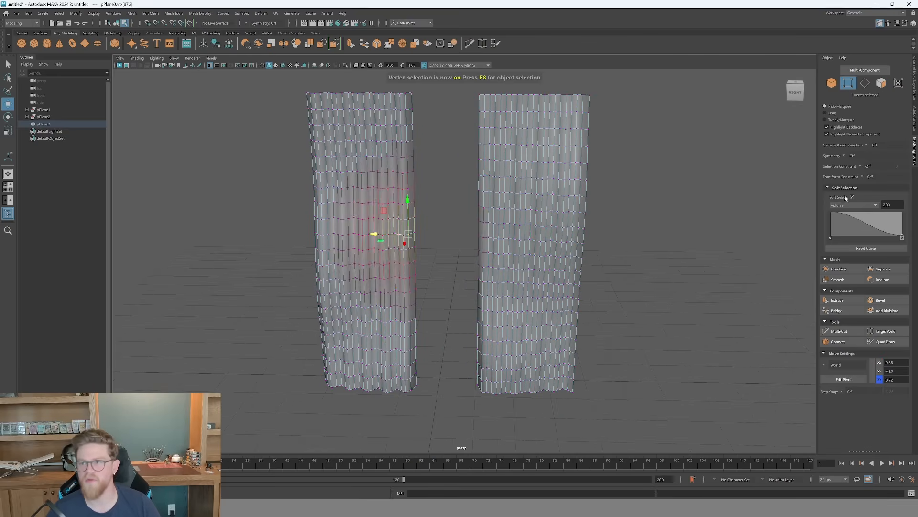
pyautogui.moveTo(373, 234); pyautogui.dragTo(368, 232)
pyautogui.click(414, 300)
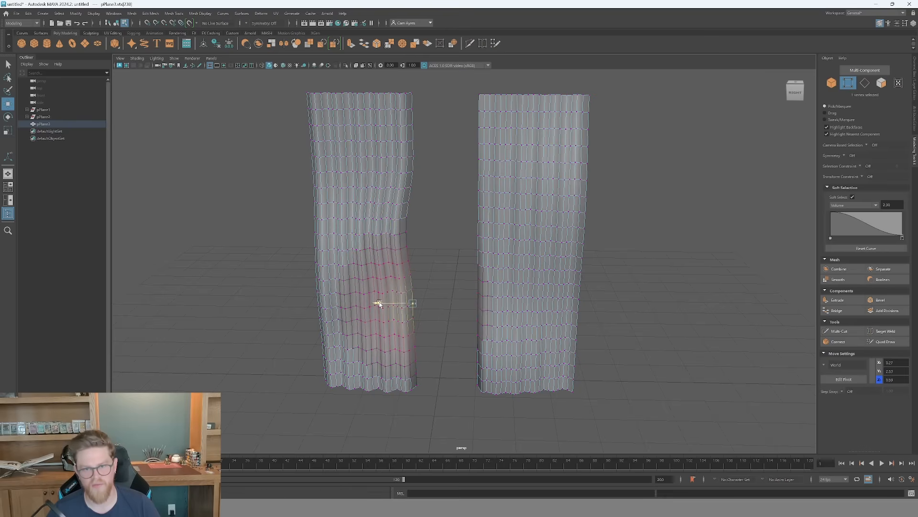
# Move soft-selected vertices on the right curtain's inner edge along Z, slightly at mid-height and further below, to curve it.
pyautogui.click(481, 228)
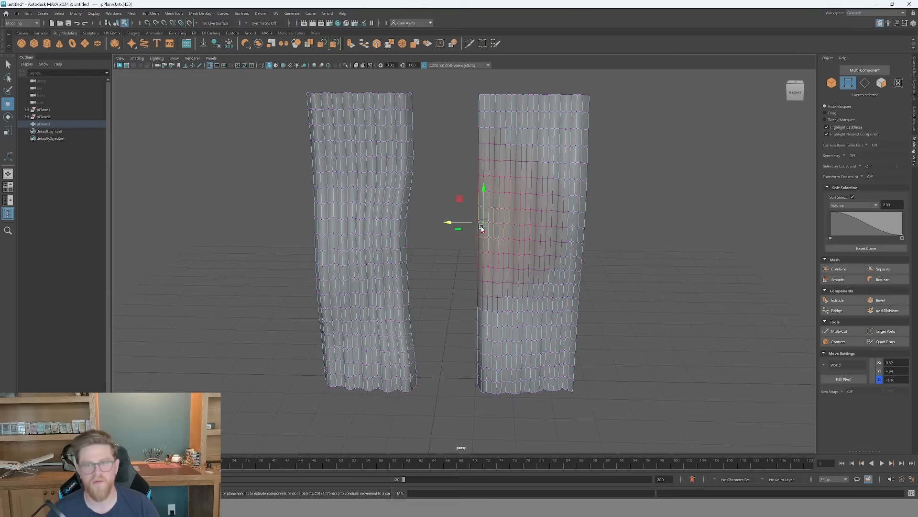
pyautogui.moveTo(459, 223); pyautogui.dragTo(458, 224)
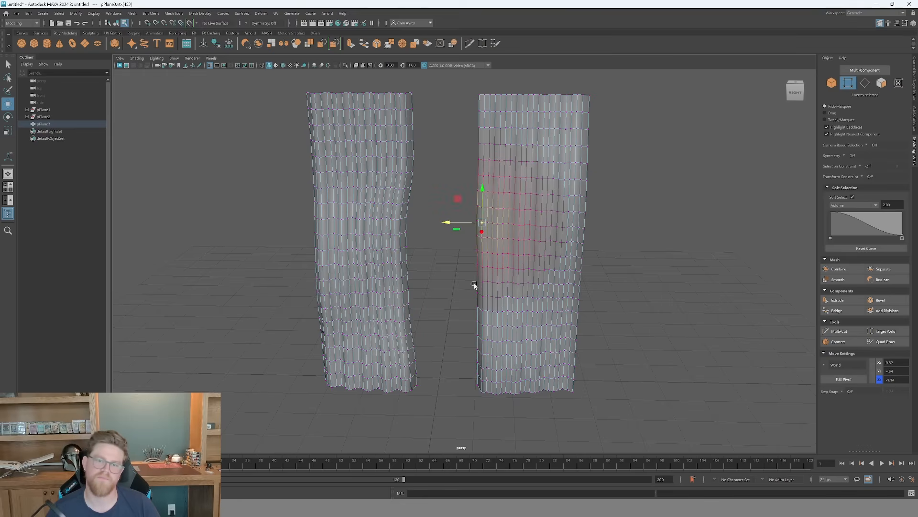
pyautogui.click(480, 305)
pyautogui.moveTo(471, 309)
pyautogui.mouseDown()
pyautogui.moveTo(457, 308)
pyautogui.moveTo(471, 308)
pyautogui.mouseUp()
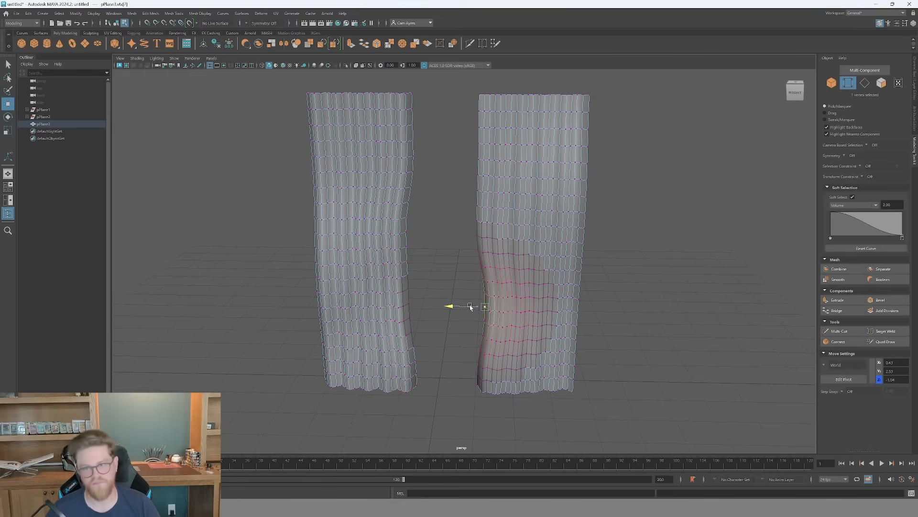
# Reshape the left curtain's lower folds with soft-selected vertices, moving an inner hem vertex along X, and clear the selection.
pyautogui.click(607, 330)
pyautogui.moveTo(615, 340)
pyautogui.keyDown('alt'); pyautogui.mouseDown()
pyautogui.moveTo(657, 335)
pyautogui.moveTo(613, 345)
pyautogui.mouseUp(); pyautogui.keyUp('alt')
pyautogui.click(380, 365)
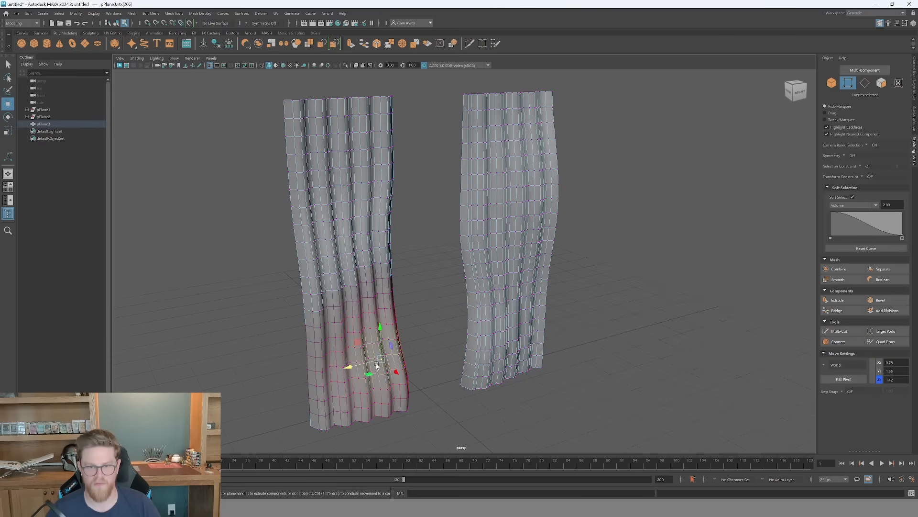
pyautogui.moveTo(353, 369); pyautogui.dragTo(341, 369)
pyautogui.keyDown('alt'); pyautogui.moveTo(599, 363); pyautogui.dragTo(448, 380); pyautogui.keyUp('alt')
pyautogui.click(409, 382)
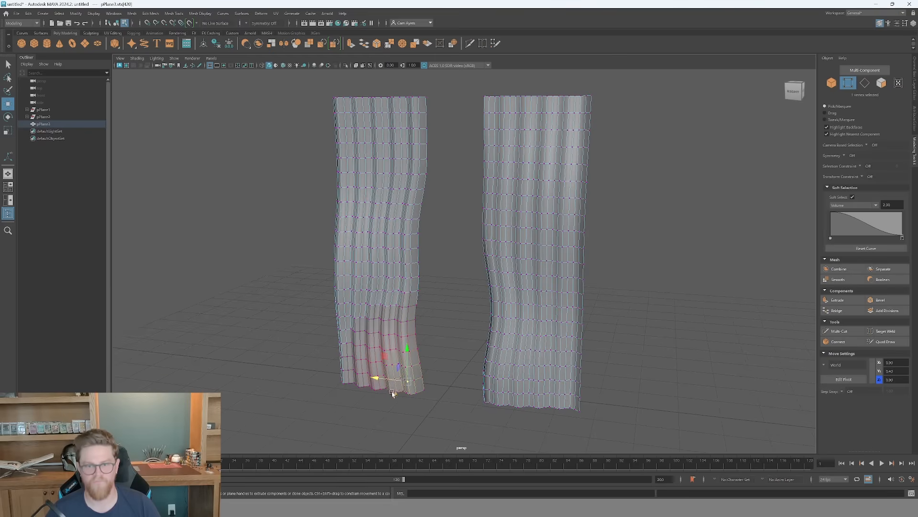
pyautogui.moveTo(392, 393); pyautogui.dragTo(390, 395, button='middle')
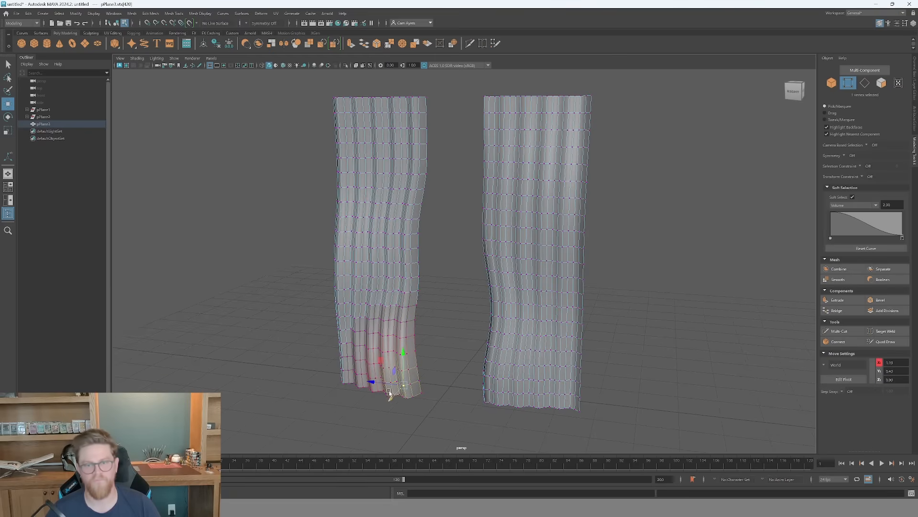
pyautogui.click(563, 356)
pyautogui.keyDown('alt'); pyautogui.moveTo(650, 344); pyautogui.dragTo(629, 286); pyautogui.keyUp('alt')
# Return to object selection and check the curtains' UV layout in the UV Editor.
pyautogui.press('F8')
pyautogui.click(276, 15)
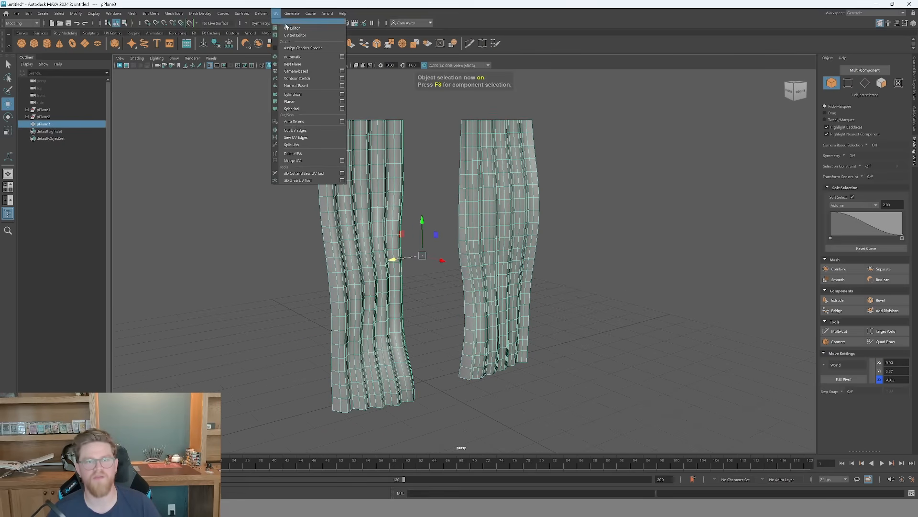
pyautogui.click(289, 20)
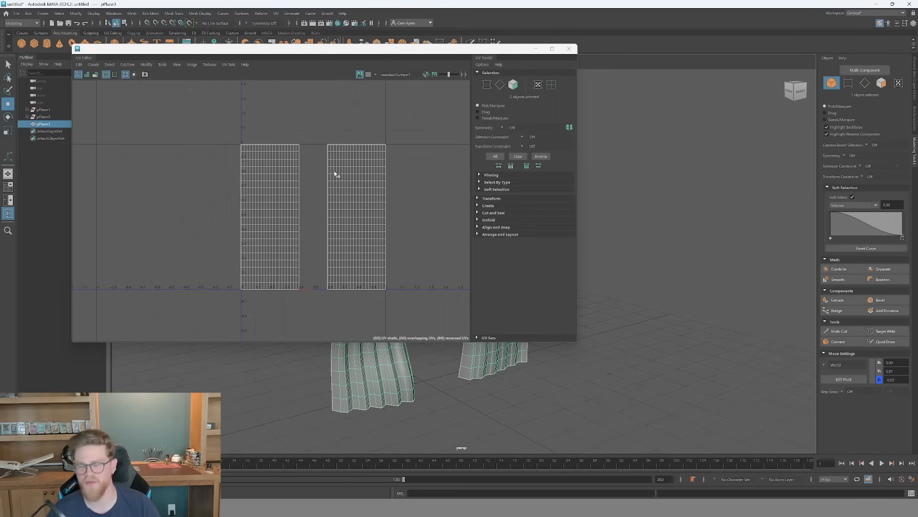
pyautogui.click(569, 49)
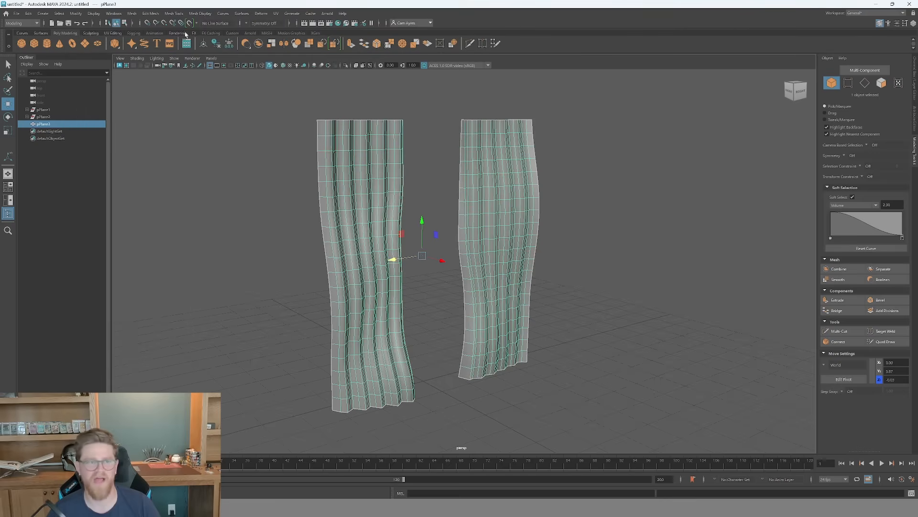
# Export the selected curtains as an FBX file named curtain_v2 in the TLOU folder.
pyautogui.click(16, 13)
pyautogui.click(28, 125)
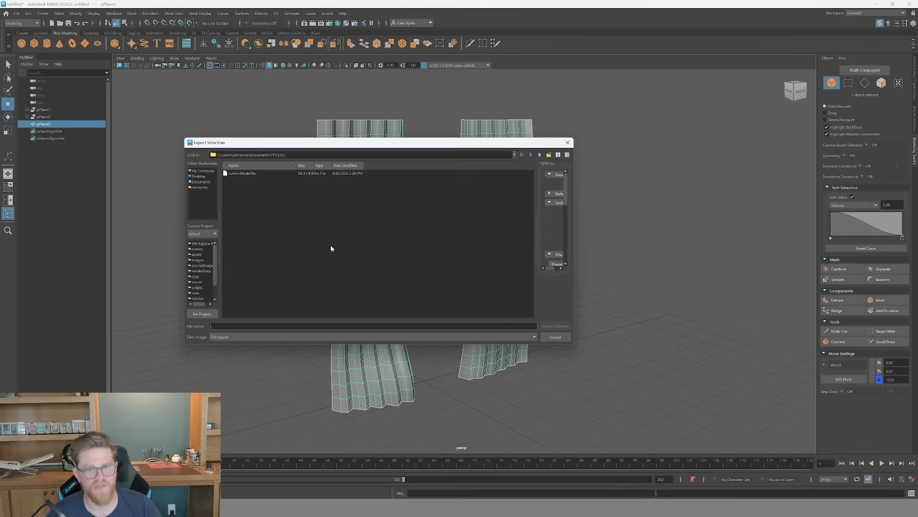
pyautogui.click(266, 326)
pyautogui.write('curtain_v2')
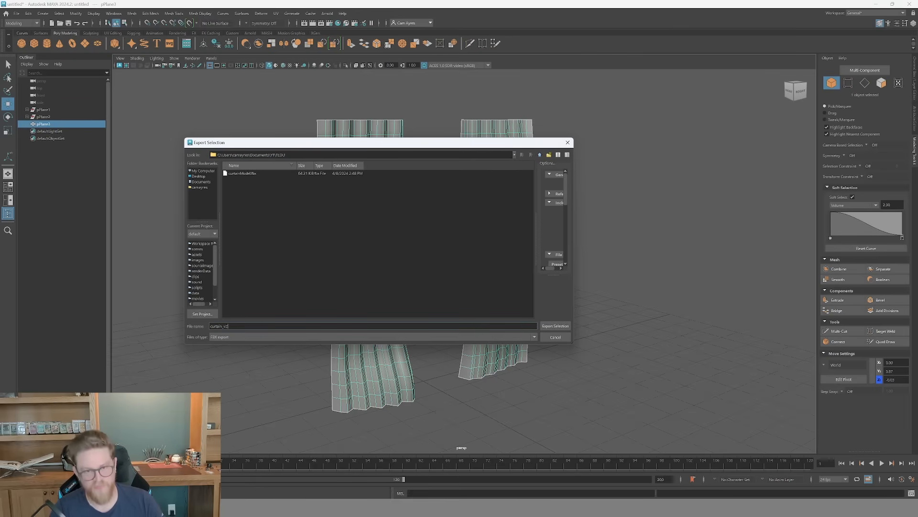
pyautogui.press('Return')
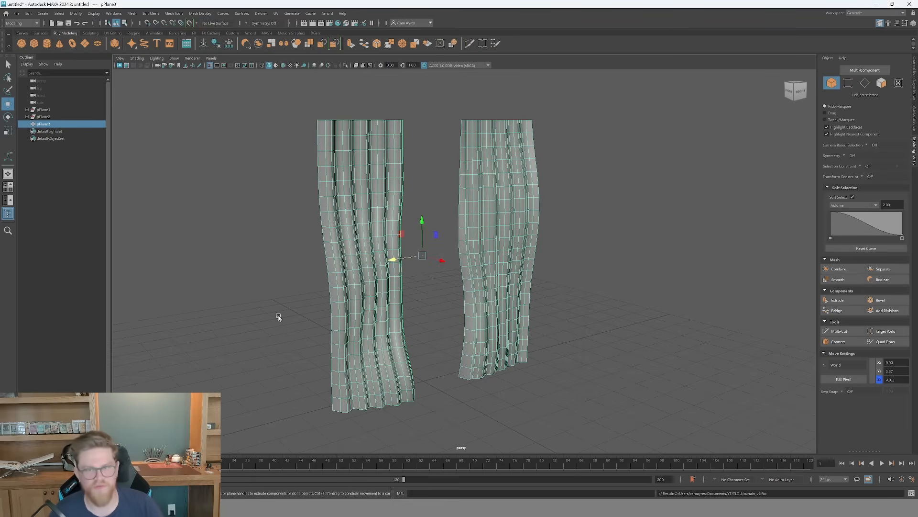
pyautogui.click(876, 4)
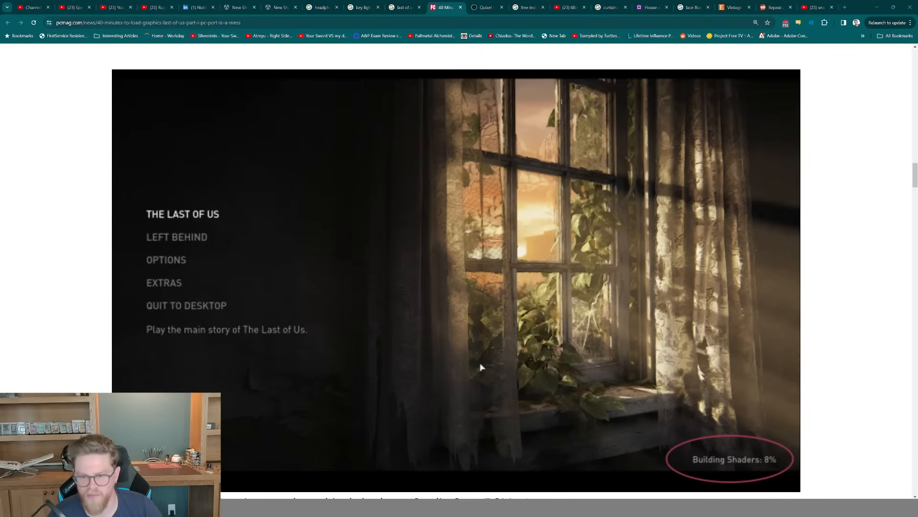
pyautogui.press('super')
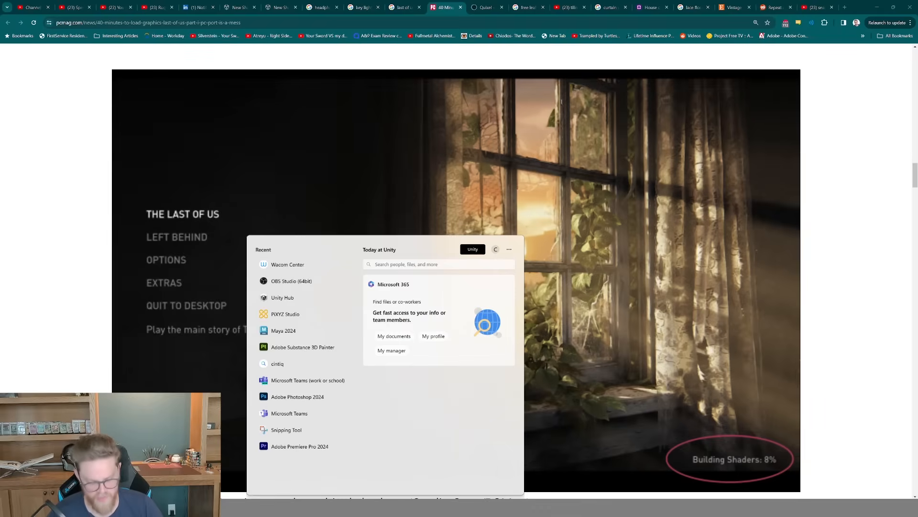
pyautogui.write('subst')
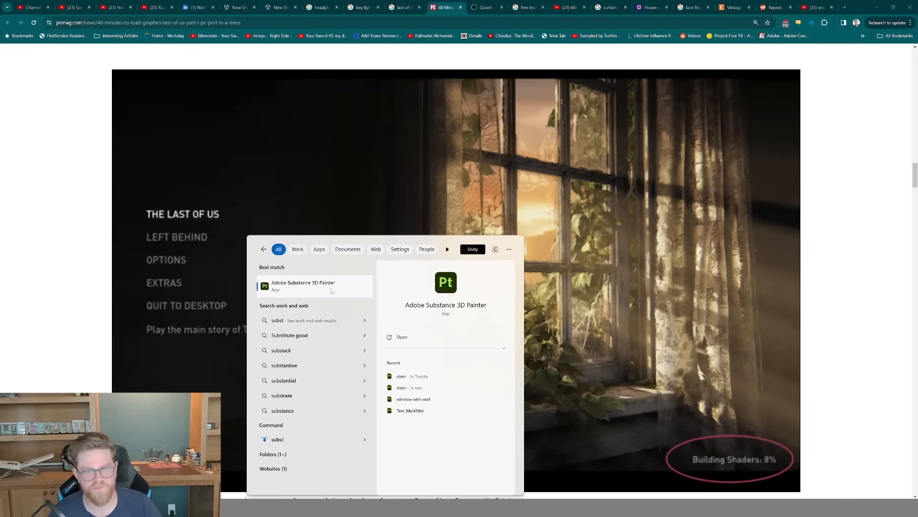
pyautogui.press('Escape')
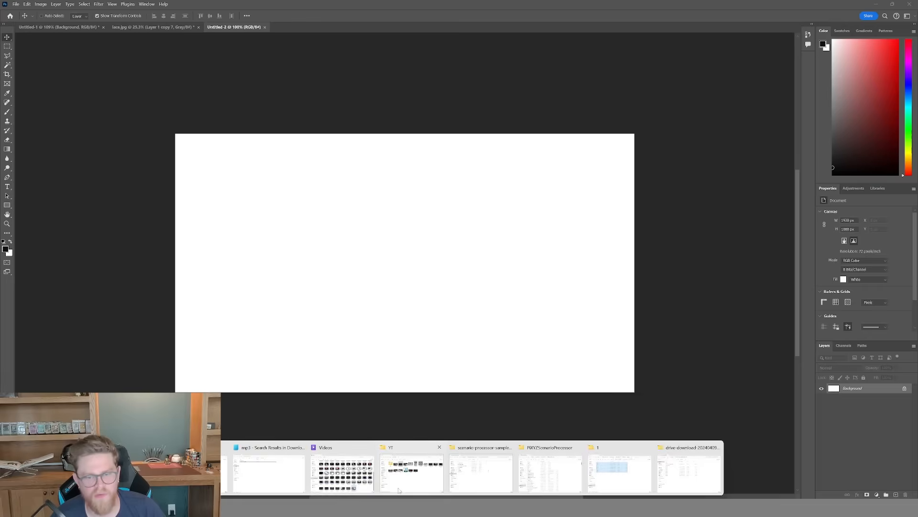
# Place the tileLace image from the TLOU folder into the blank Photoshop document, scaled to about 252 px wide in the canvas's upper-left corner.
pyautogui.click(413, 479)
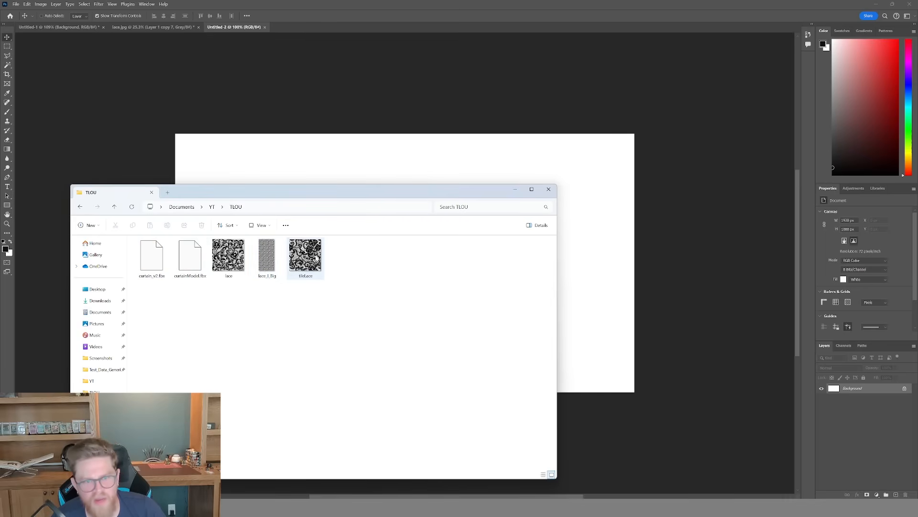
pyautogui.click(310, 258)
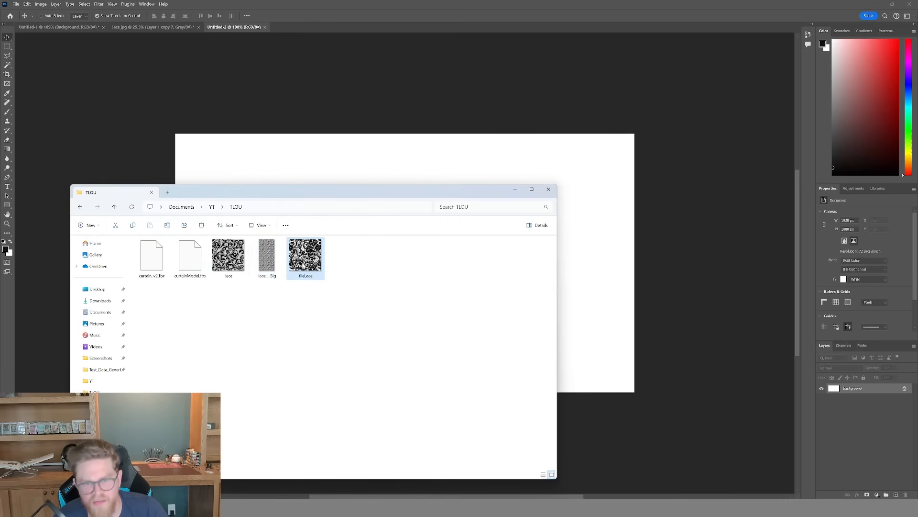
pyautogui.moveTo(304, 266); pyautogui.dragTo(299, 164)
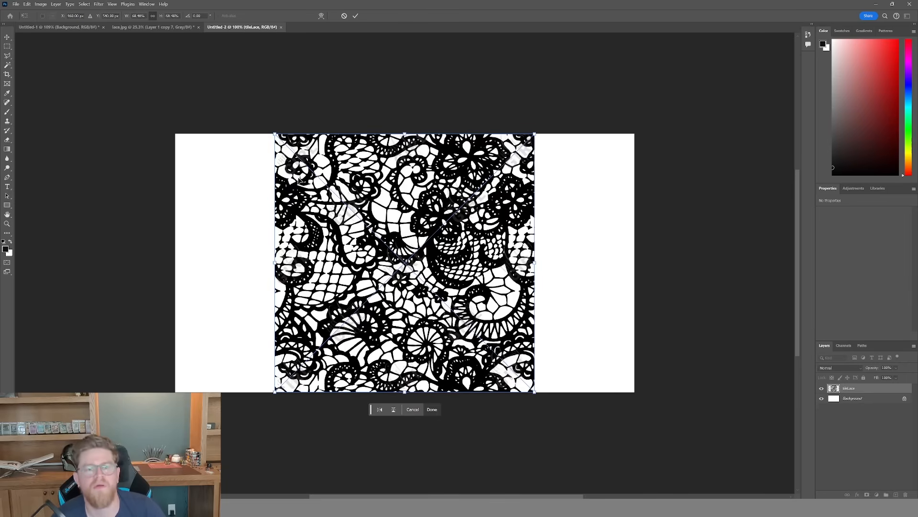
pyautogui.moveTo(535, 393); pyautogui.dragTo(319, 211)
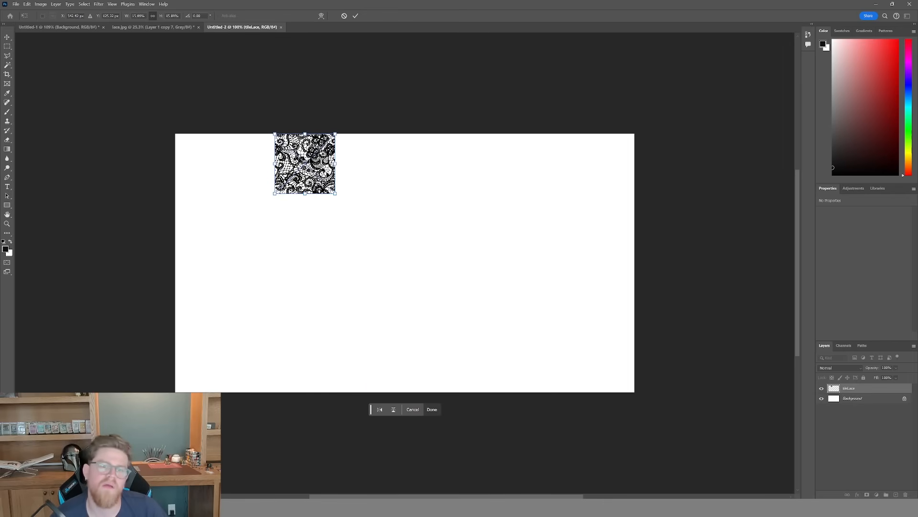
pyautogui.moveTo(326, 168); pyautogui.dragTo(226, 169)
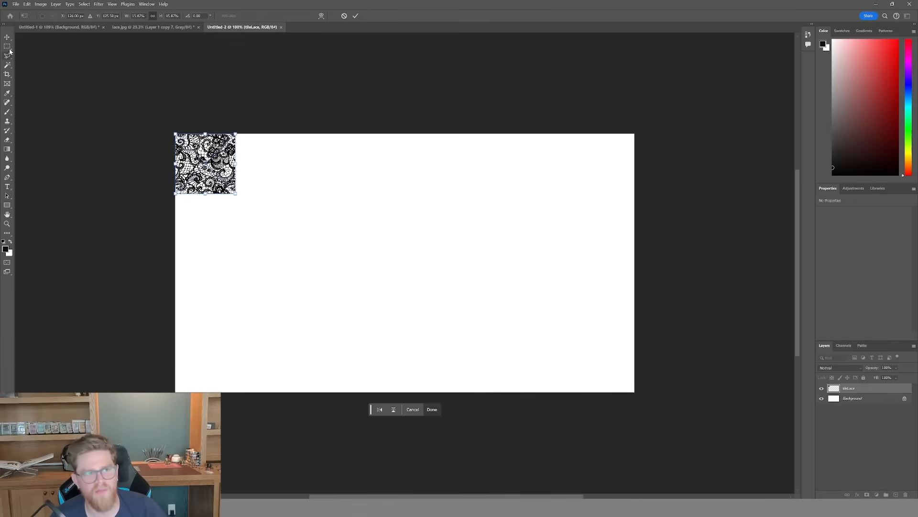
# Crop the canvas to a 1:1 square starting at the lace tile's left edge.
pyautogui.click(8, 74)
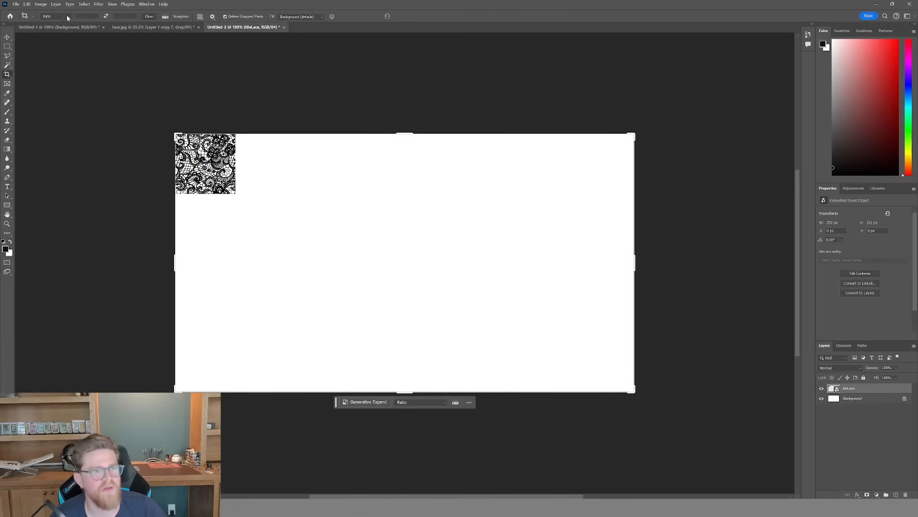
pyautogui.write('1')
pyautogui.press('Tab')
pyautogui.write('1')
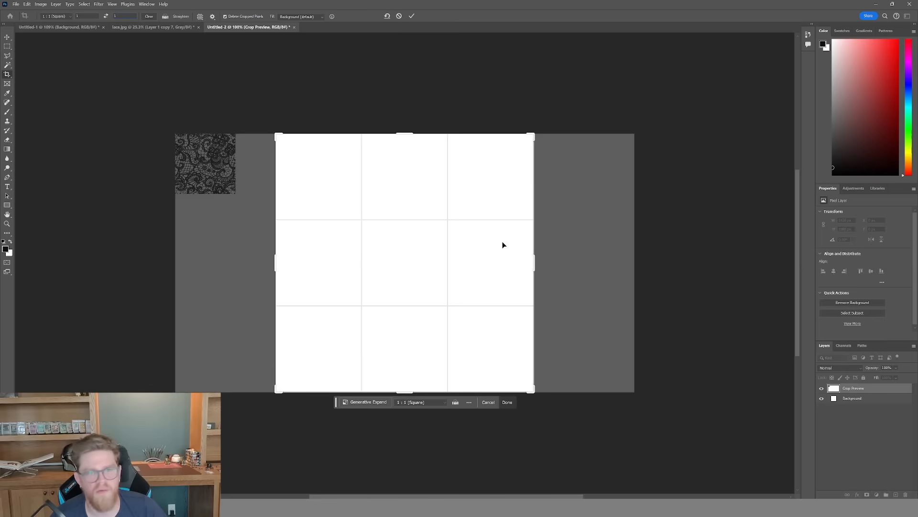
pyautogui.moveTo(502, 243); pyautogui.dragTo(568, 251)
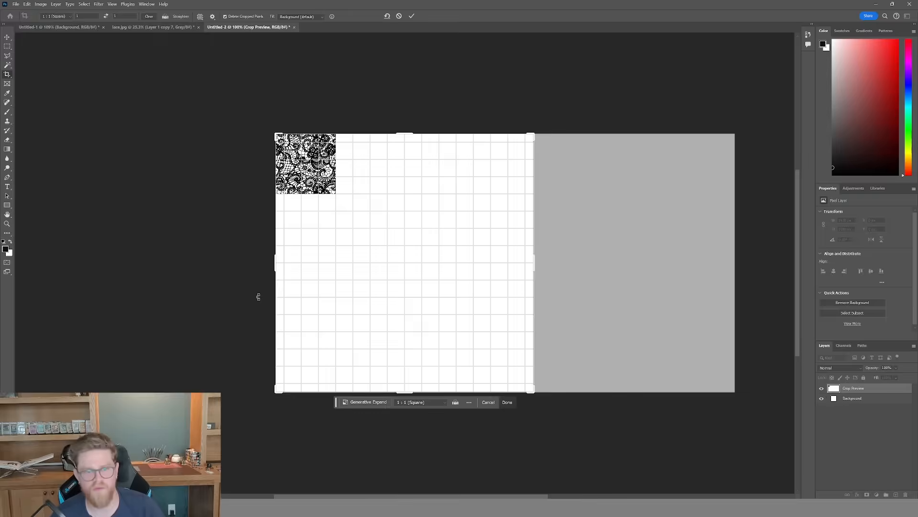
pyautogui.press('Return')
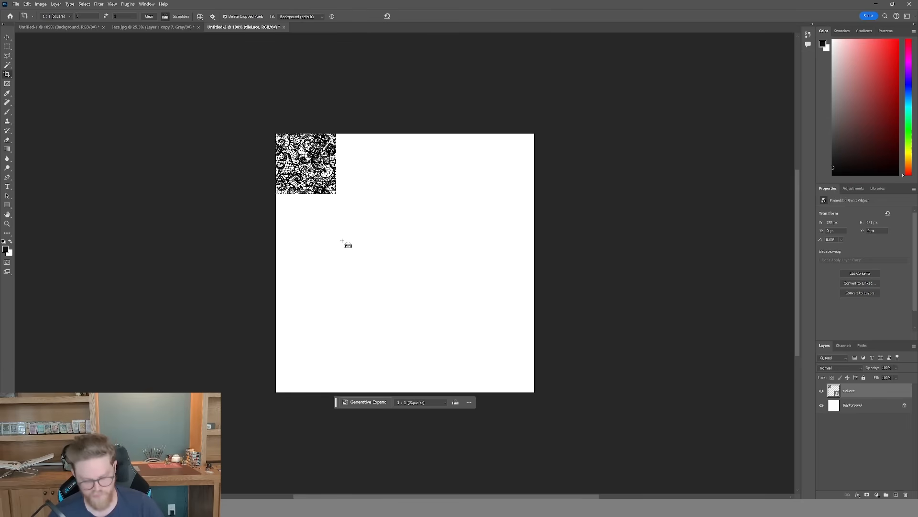
# Duplicate the lace tile three times and line the copies up side by side along the canvas's upper edge.
pyautogui.hotkey('ctrl', 'j')
pyautogui.press('v')
pyautogui.moveTo(325, 172); pyautogui.dragTo(508, 169)
pyautogui.hotkey('ctrl', 'j')
pyautogui.hotkey('ctrl', 'j')
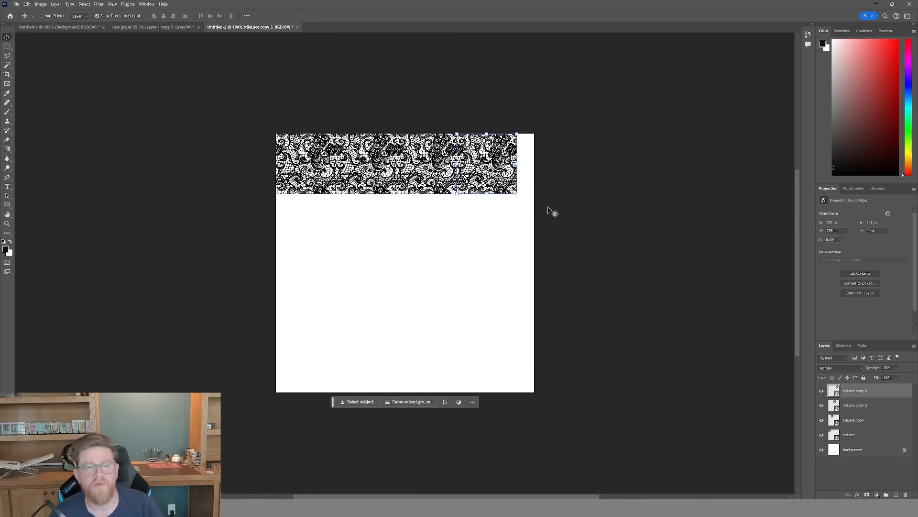
# Move the last lace tile in the row to about X 732 px so it overlaps the neighbouring tile and hides the seam.
pyautogui.keyDown('ctrl'); pyautogui.click(392, 206); pyautogui.keyUp('ctrl')
pyautogui.keyDown('alt'); pyautogui.scroll(3, 441, 214); pyautogui.keyUp('alt')
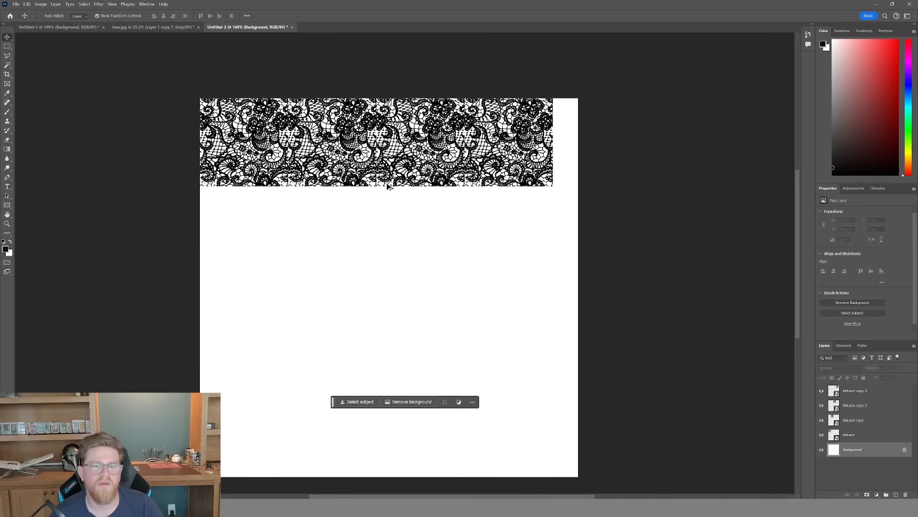
pyautogui.moveTo(487, 167); pyautogui.dragTo(477, 165)
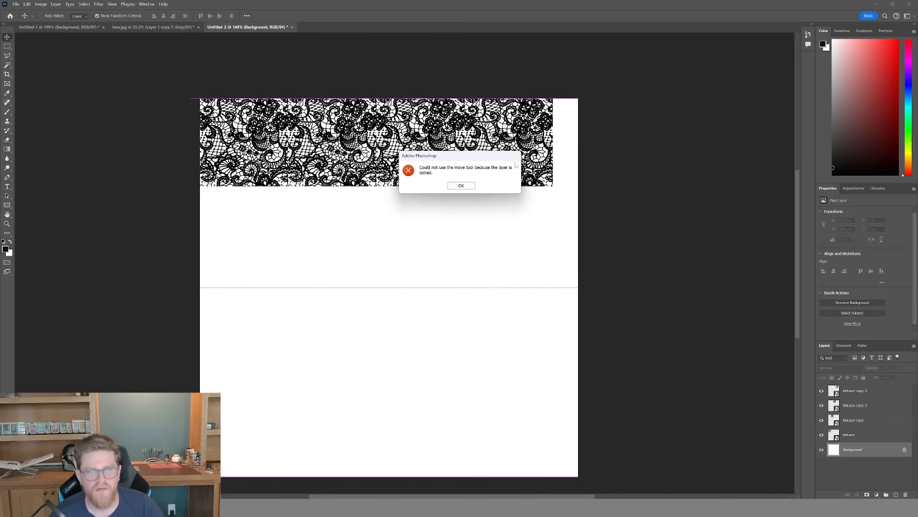
pyautogui.click(472, 186)
pyautogui.click(856, 388)
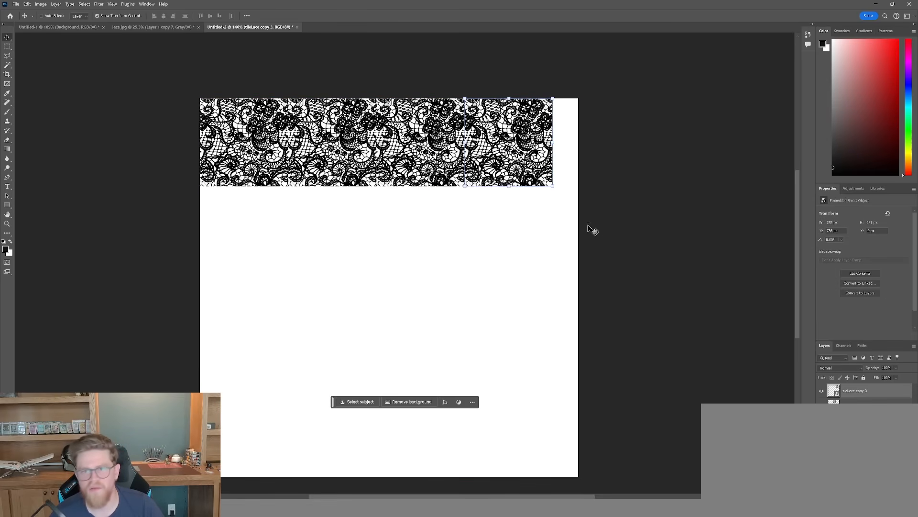
pyautogui.moveTo(532, 175); pyautogui.dragTo(517, 168)
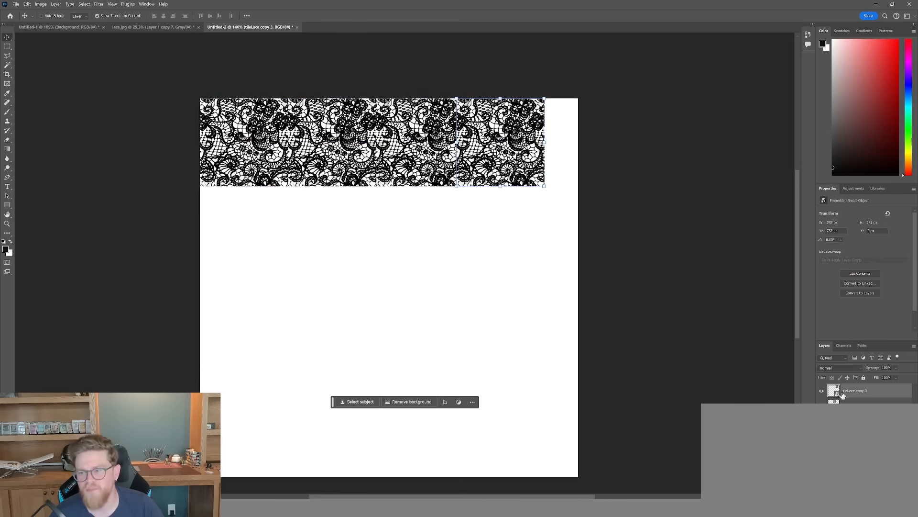
# Delete the first two lace tiles and place a duplicate of the remaining overlapped pair at the canvas's left edge.
pyautogui.click(853, 419)
pyautogui.keyDown('ctrl'); pyautogui.click(857, 435); pyautogui.keyUp('ctrl')
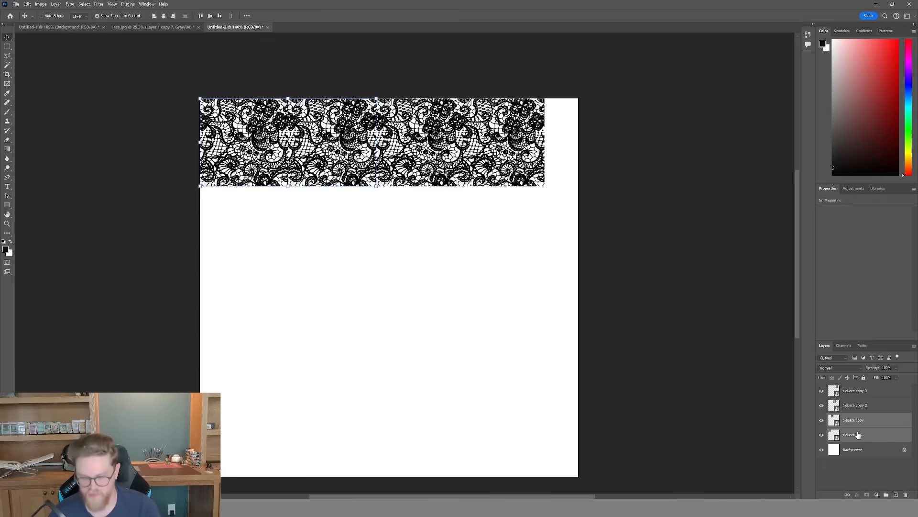
pyautogui.press('Delete')
pyautogui.click(860, 391)
pyautogui.keyDown('shift'); pyautogui.click(858, 405); pyautogui.keyUp('shift')
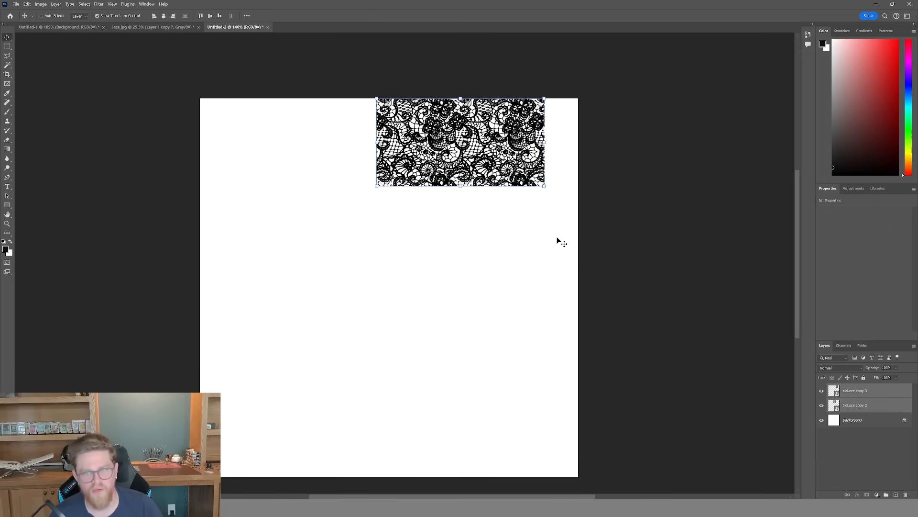
pyautogui.moveTo(512, 170); pyautogui.dragTo(332, 153)
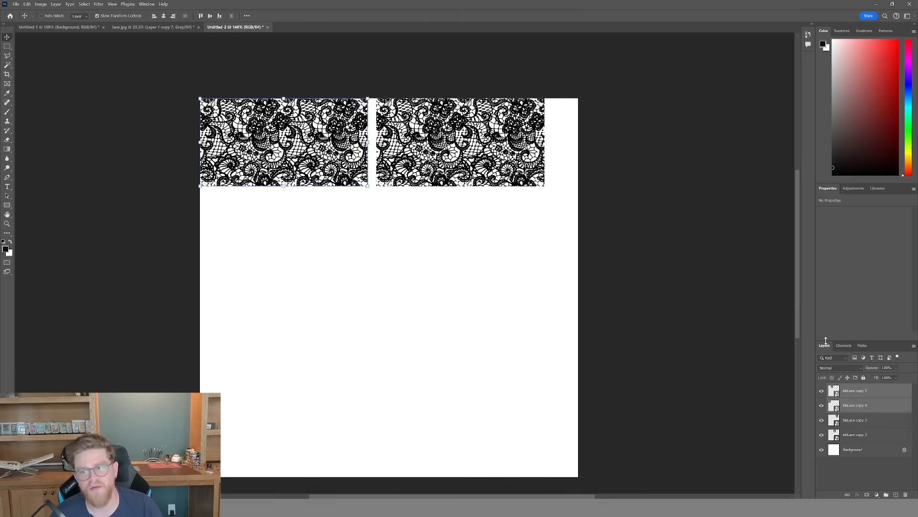
# Move the second pair of lace tiles across to the canvas's far vertical edge, keeping it in the upper row.
pyautogui.click(858, 420)
pyautogui.keyDown('shift'); pyautogui.click(856, 434); pyautogui.keyUp('shift')
pyautogui.moveTo(486, 170); pyautogui.dragTo(518, 171)
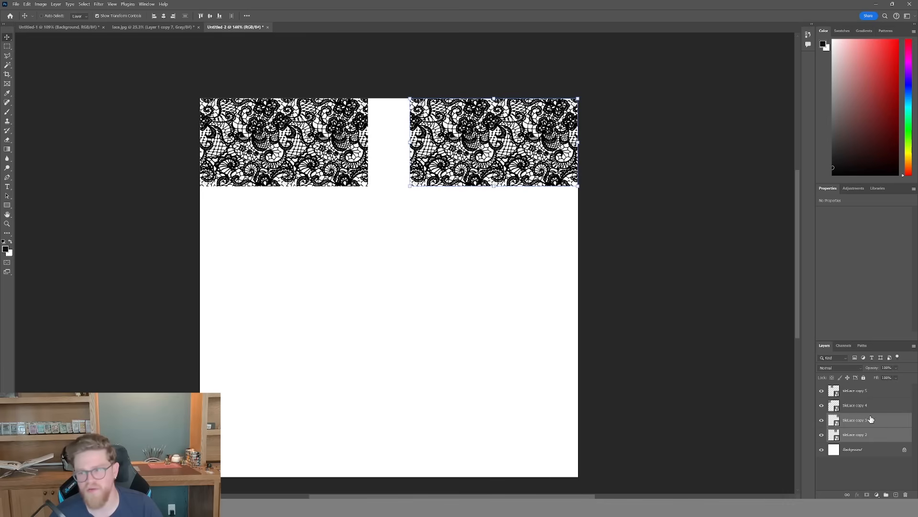
# Duplicate the whole upper row of four lace tiles directly below, slightly overlapping the first row to hide the seam.
pyautogui.keyDown('shift'); pyautogui.click(863, 399); pyautogui.keyUp('shift')
pyautogui.click(868, 437)
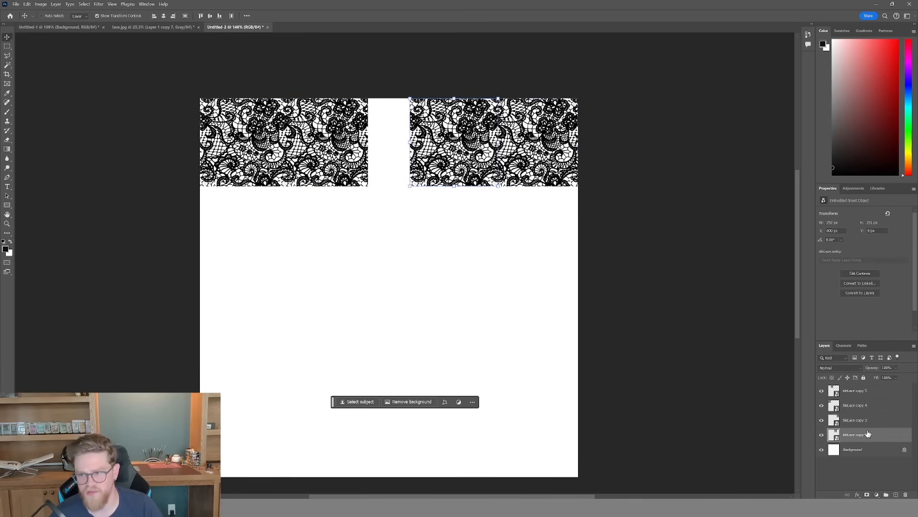
pyautogui.keyDown('shift'); pyautogui.click(867, 398); pyautogui.keyUp('shift')
pyautogui.keyDown('alt'); pyautogui.moveTo(502, 163); pyautogui.dragTo(505, 249); pyautogui.keyUp('alt')
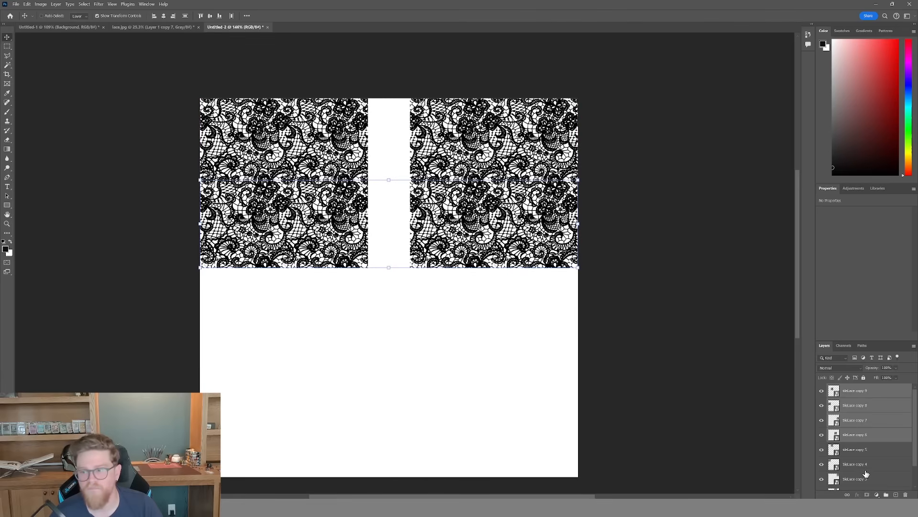
# Duplicate all eight lace tile layers of the two rows, leaving the Background layer out.
pyautogui.scroll(-2, 865, 460)
pyautogui.scroll(2, 860, 434)
pyautogui.click(867, 394)
pyautogui.scroll(-2, 877, 422)
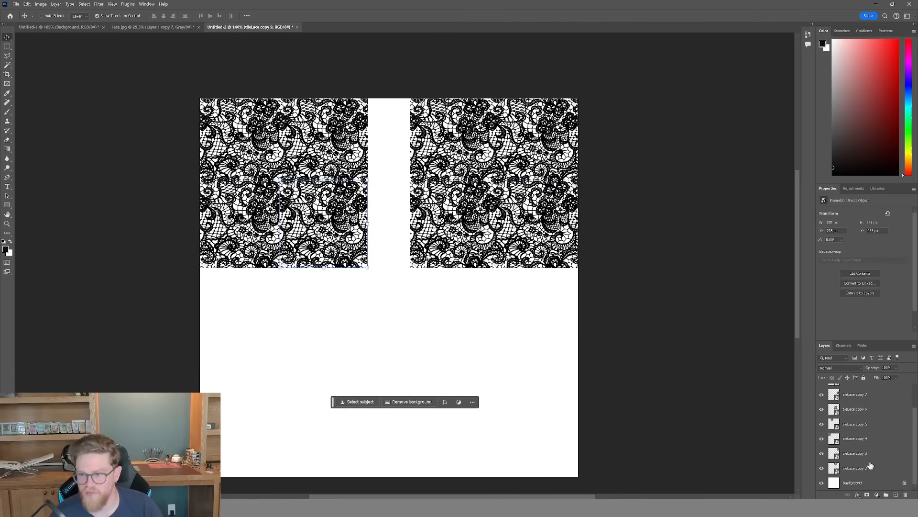
pyautogui.keyDown('shift'); pyautogui.click(865, 469); pyautogui.keyUp('shift')
pyautogui.hotkey('ctrl', 'j')
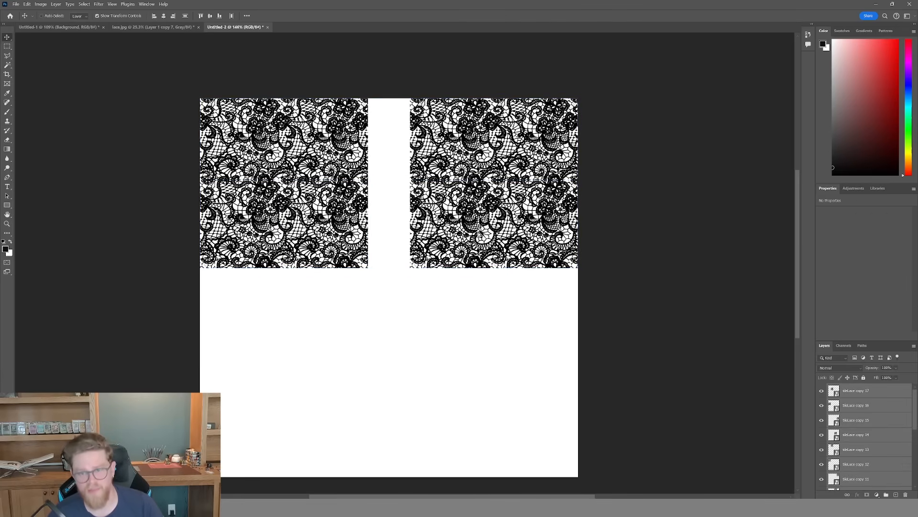
pyautogui.moveTo(461, 223); pyautogui.dragTo(461, 392)
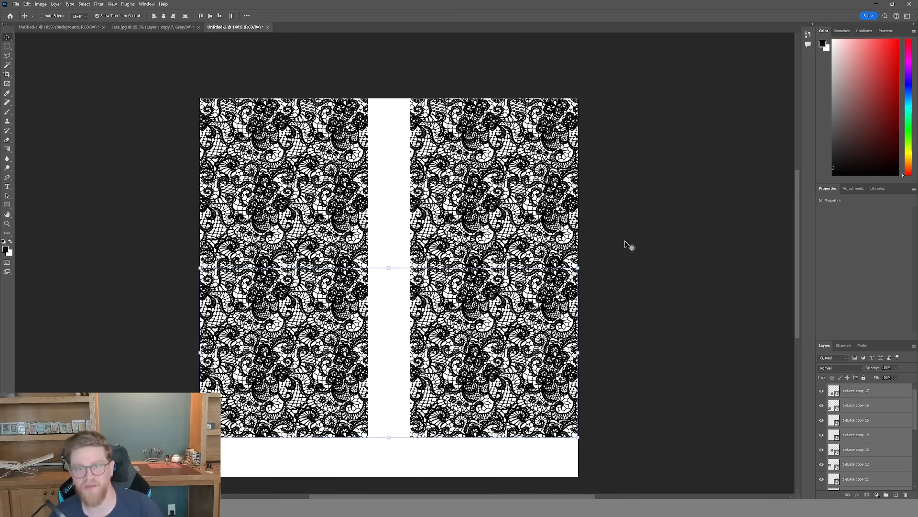
pyautogui.click(869, 426)
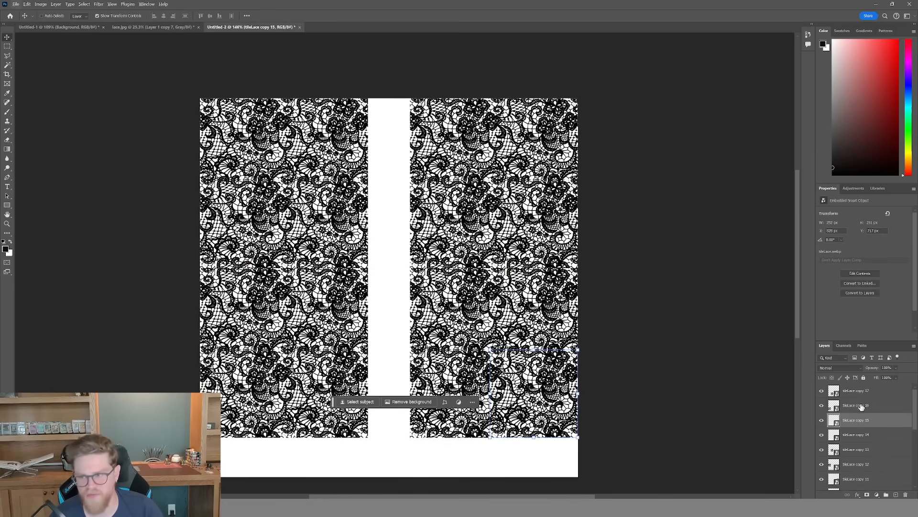
pyautogui.hotkey('ctrl', 'z')
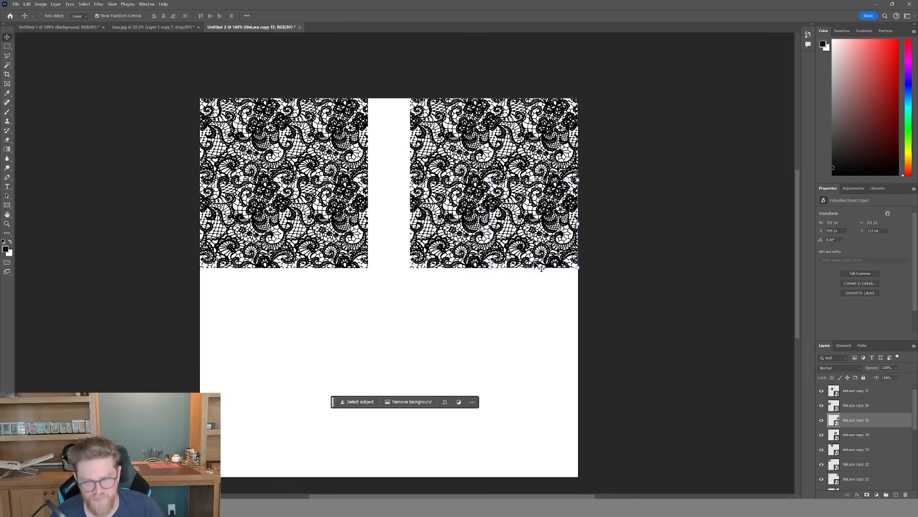
pyautogui.moveTo(518, 223); pyautogui.dragTo(518, 312)
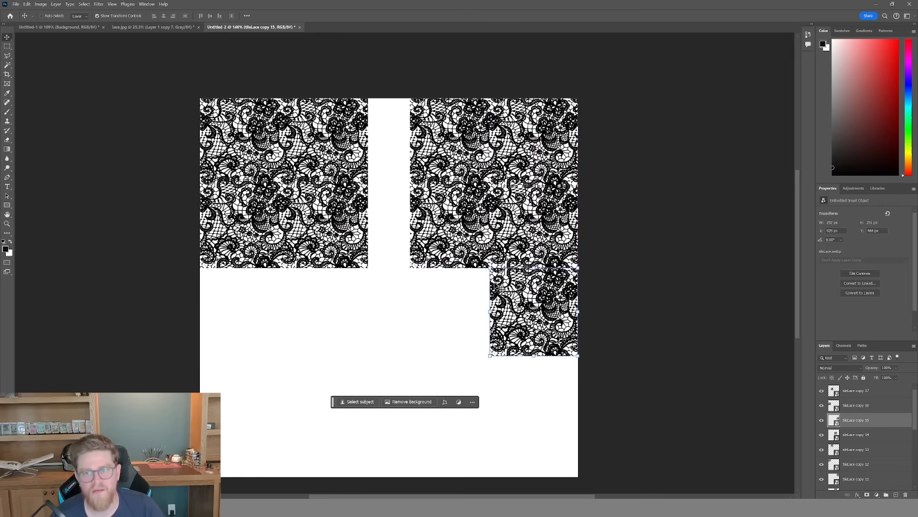
pyautogui.hotkey('ctrl', 'z')
# Move the eight duplicated tiles below the first two rows with a slight overlap, and duplicate that block downward to fill the canvas.
pyautogui.click(859, 393)
pyautogui.scroll(-2, 867, 415)
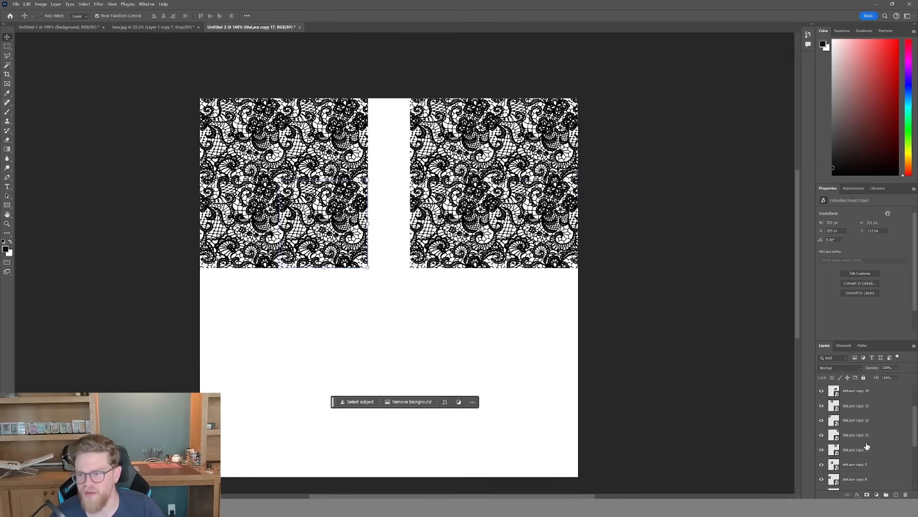
pyautogui.keyDown('shift'); pyautogui.click(861, 452); pyautogui.keyUp('shift')
pyautogui.moveTo(538, 243); pyautogui.dragTo(538, 413)
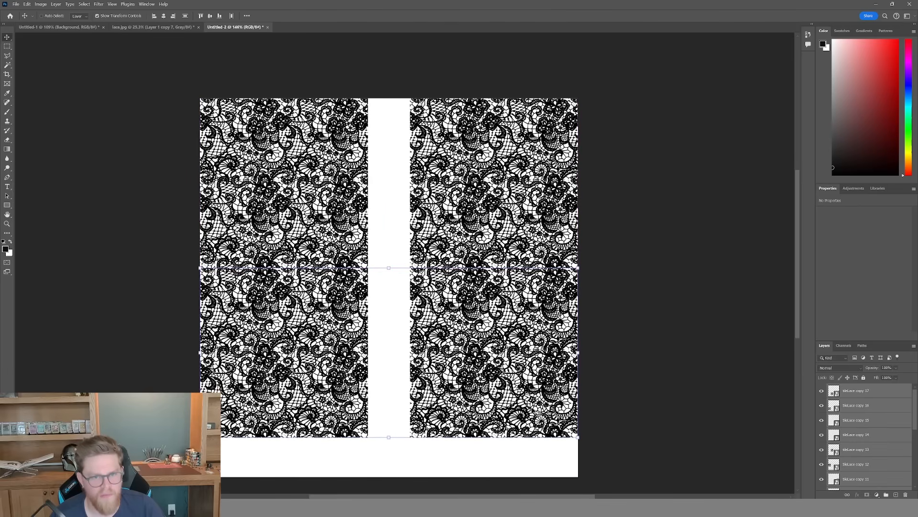
pyautogui.moveTo(510, 376); pyautogui.dragTo(503, 384)
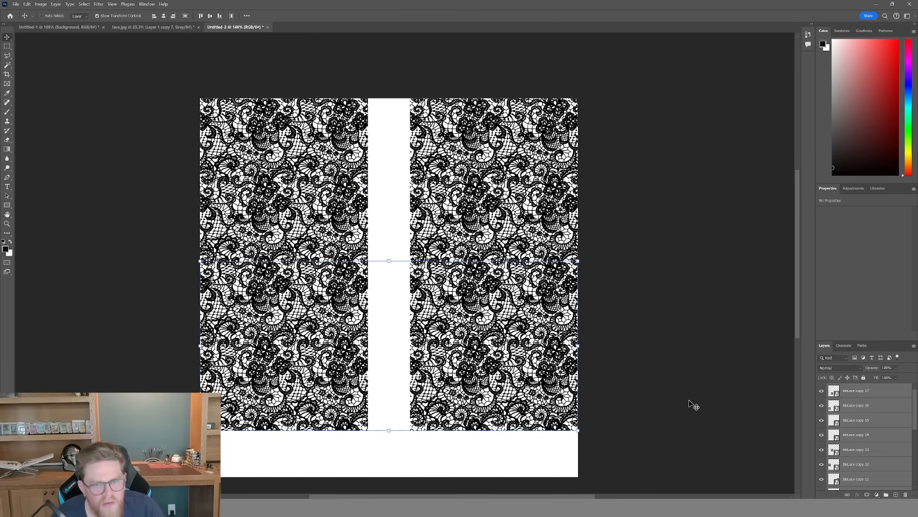
pyautogui.keyDown('alt'); pyautogui.moveTo(479, 290); pyautogui.dragTo(479, 438); pyautogui.keyUp('alt')
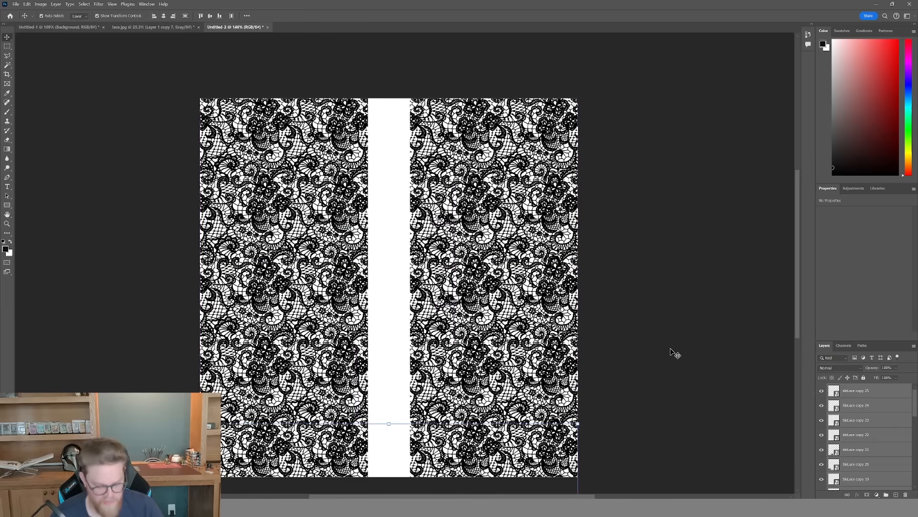
pyautogui.click(879, 423)
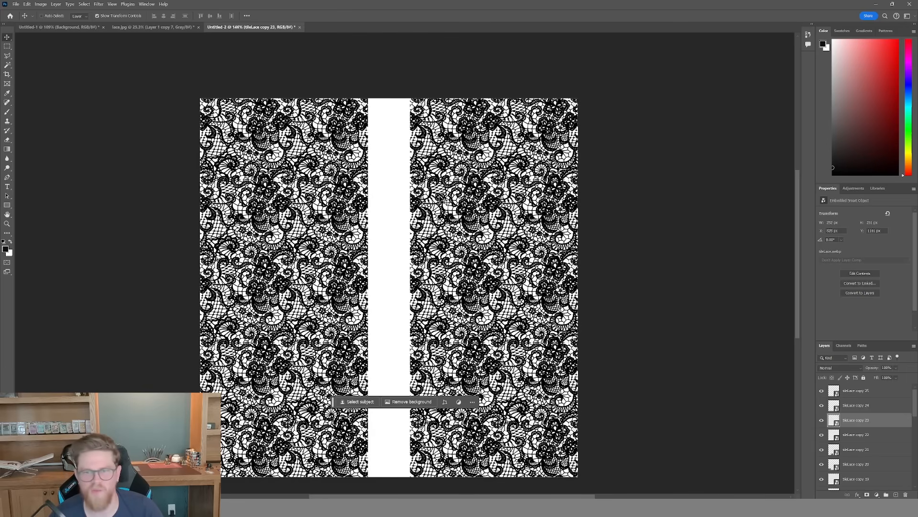
# Export the tiled lace image as a PNG named lace_Mask in the TLOU folder.
pyautogui.click(14, 4)
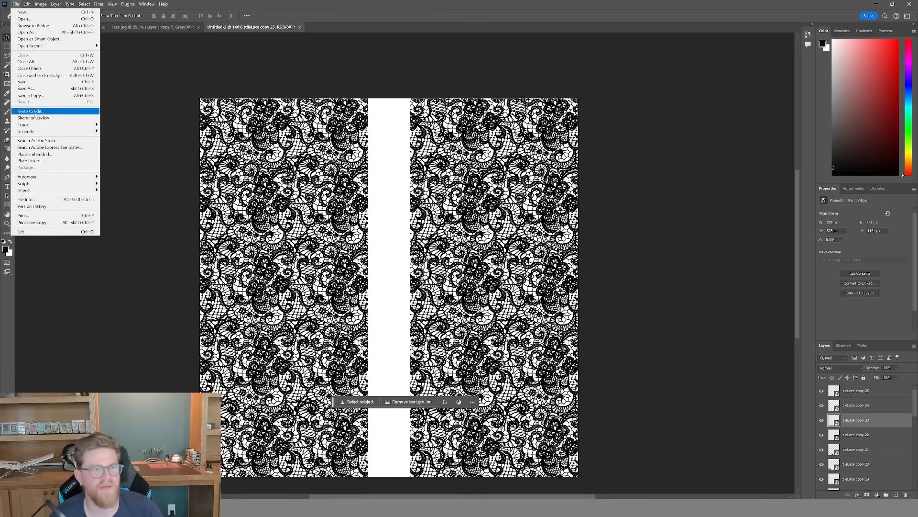
pyautogui.moveTo(72, 125)
pyautogui.click(143, 131)
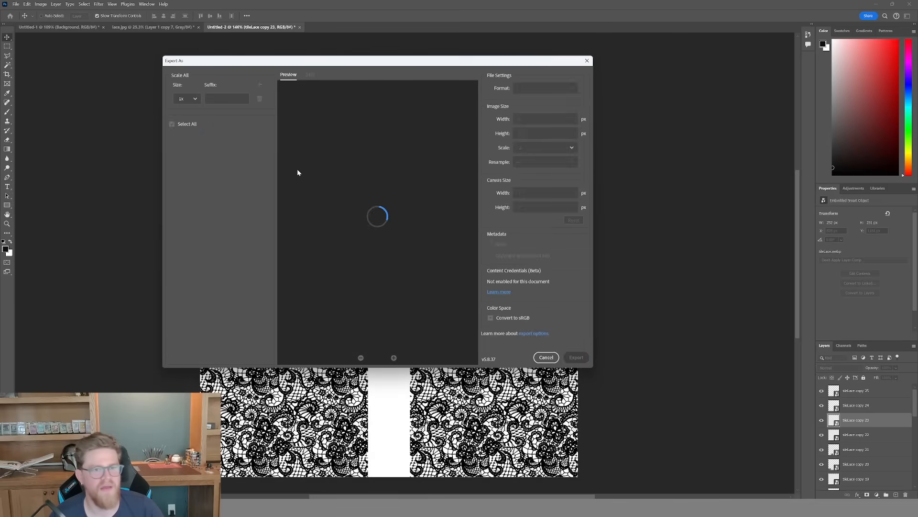
pyautogui.click(545, 89)
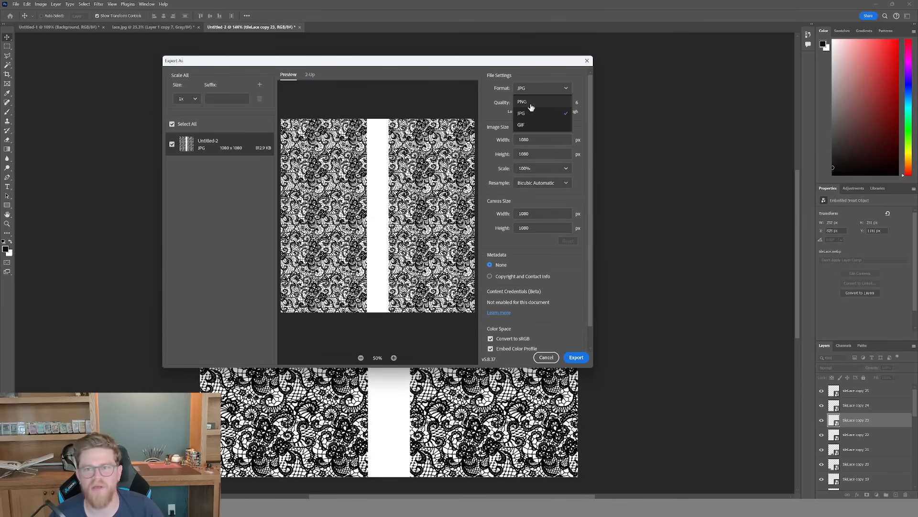
pyautogui.click(526, 102)
pyautogui.click(570, 358)
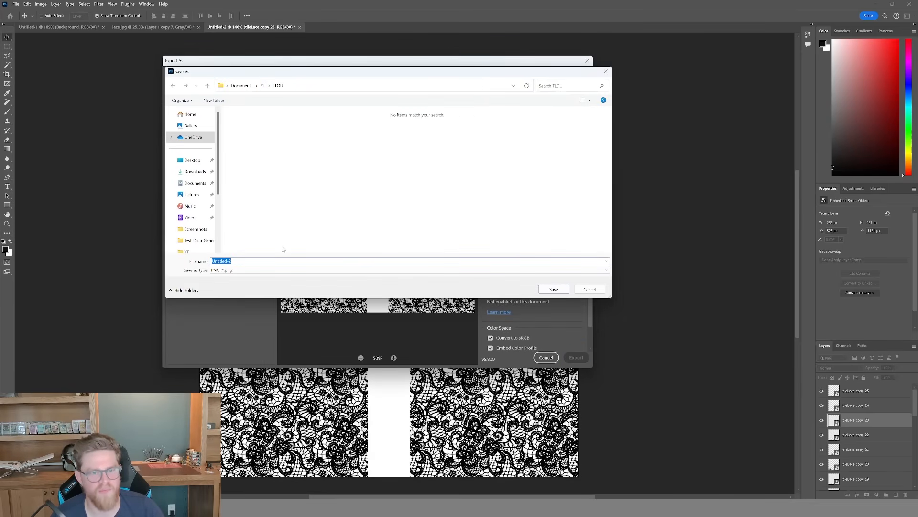
pyautogui.write('lace')
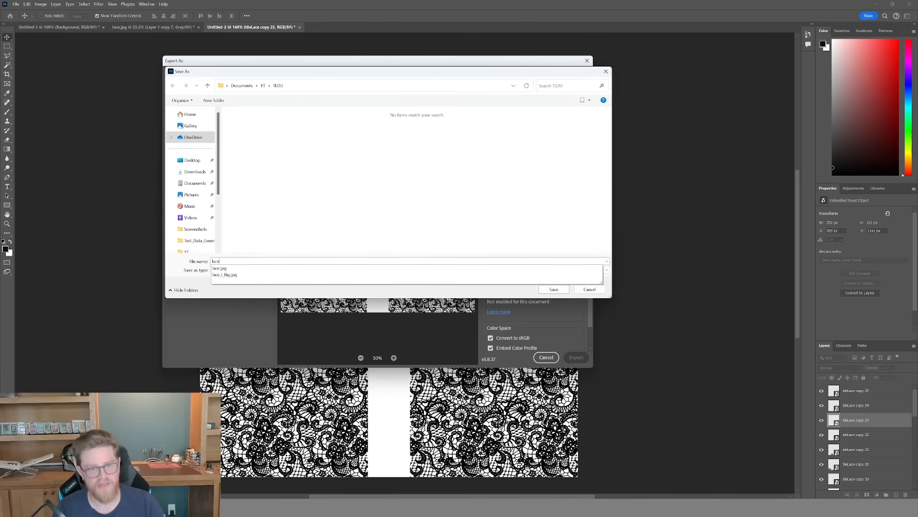
pyautogui.write('_Mask')
pyautogui.press('Return')
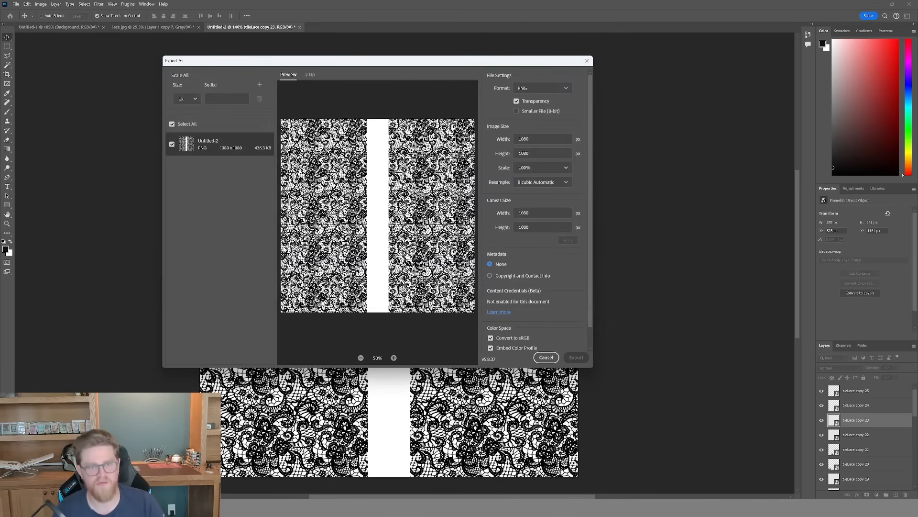
# Switch to Substance 3D Painter and create a new project from curtain_v2.fbx with the Unity HD Render Pipeline template.
pyautogui.hotkey('alt', 'Tab')
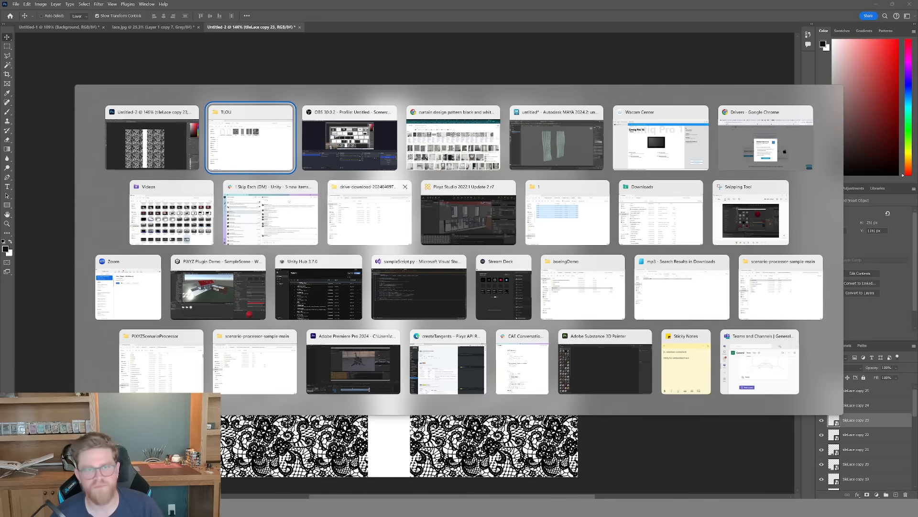
pyautogui.click(605, 362)
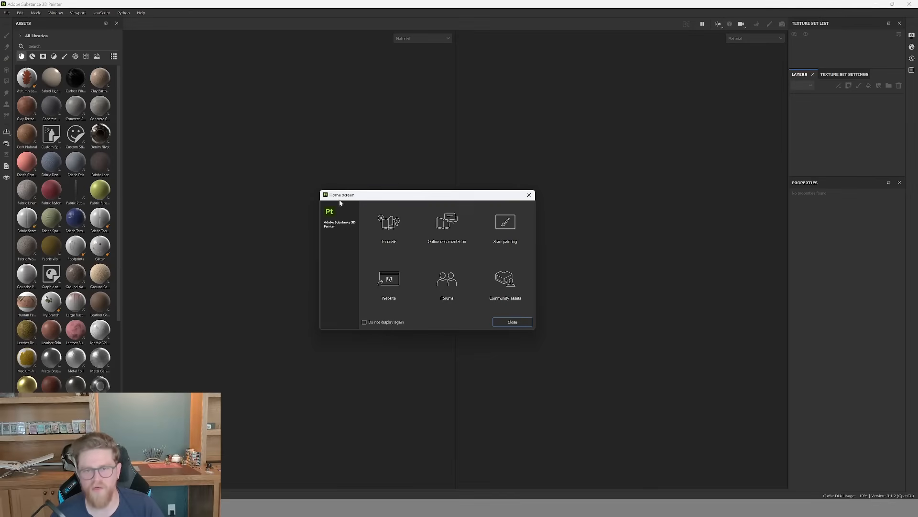
pyautogui.click(498, 322)
pyautogui.click(8, 12)
pyautogui.click(19, 23)
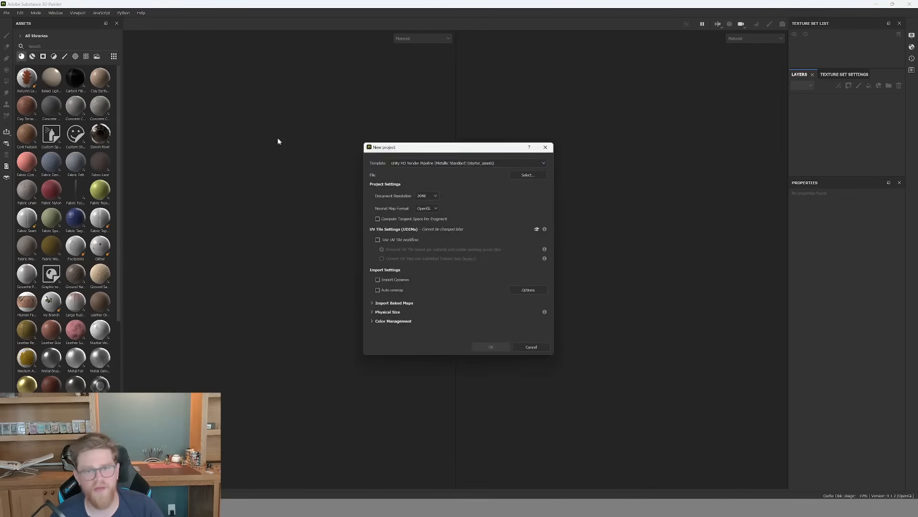
pyautogui.click(530, 173)
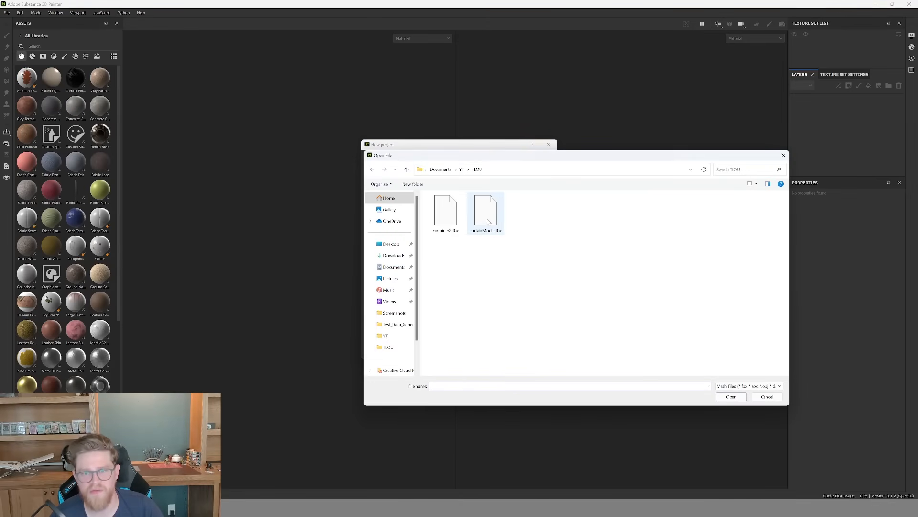
pyautogui.click(445, 213)
pyautogui.click(732, 397)
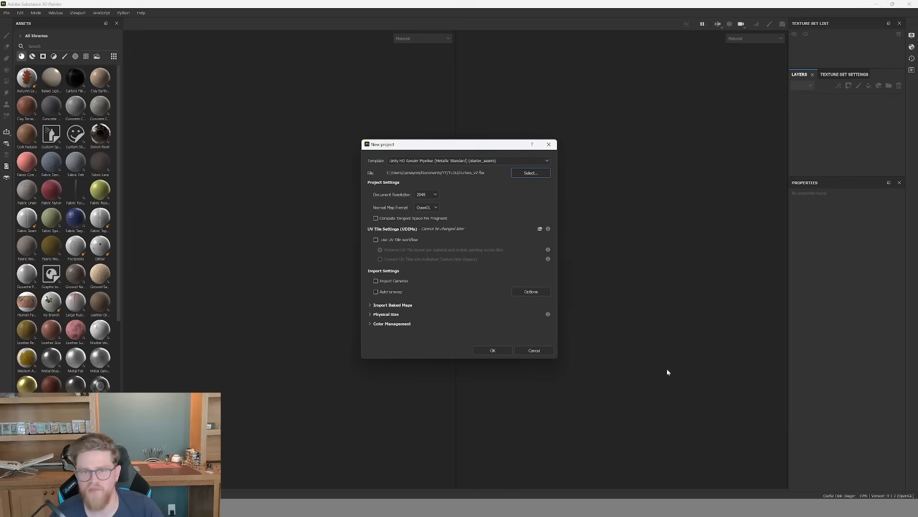
pyautogui.click(494, 350)
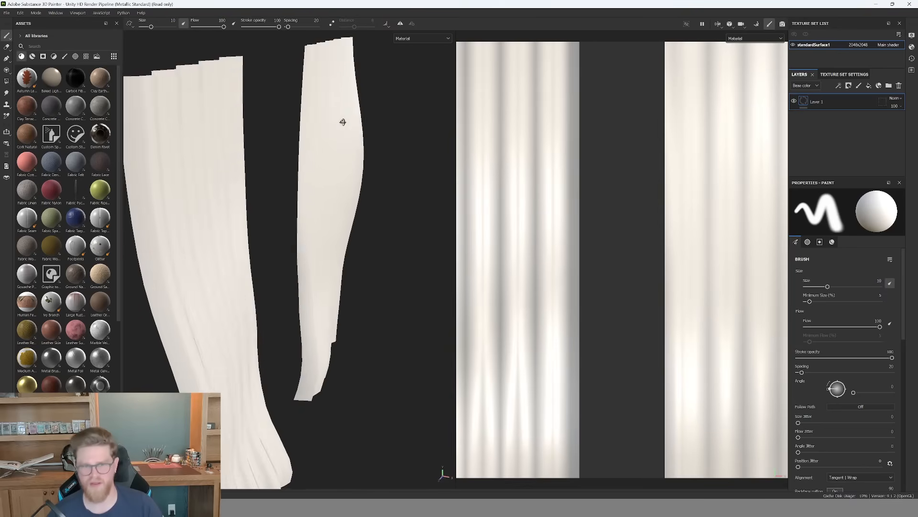
# Examine the imported curtains from the front and compare them with The Last of Us menu image in Chrome.
pyautogui.keyDown('alt'); pyautogui.moveTo(351, 143); pyautogui.dragTo(271, 127, button='right'); pyautogui.keyUp('alt')
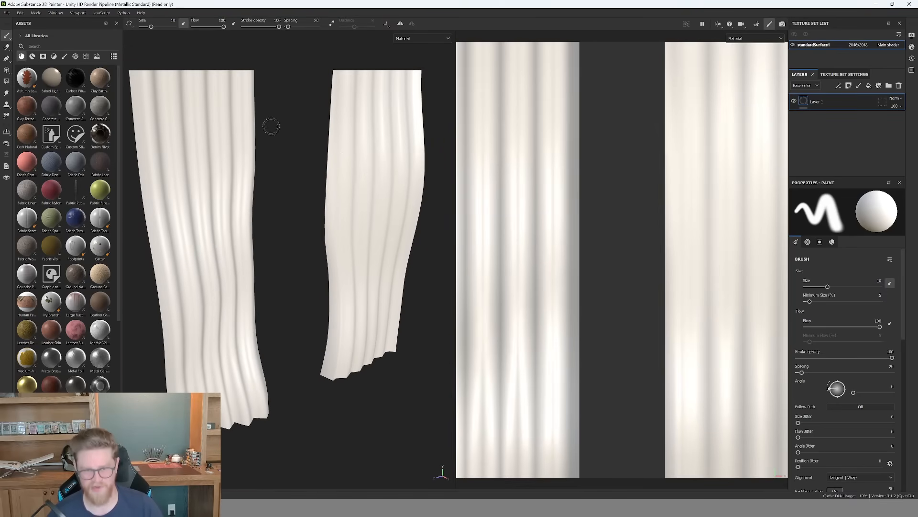
pyautogui.keyDown('alt'); pyautogui.moveTo(323, 139); pyautogui.dragTo(338, 144, button='middle'); pyautogui.keyUp('alt')
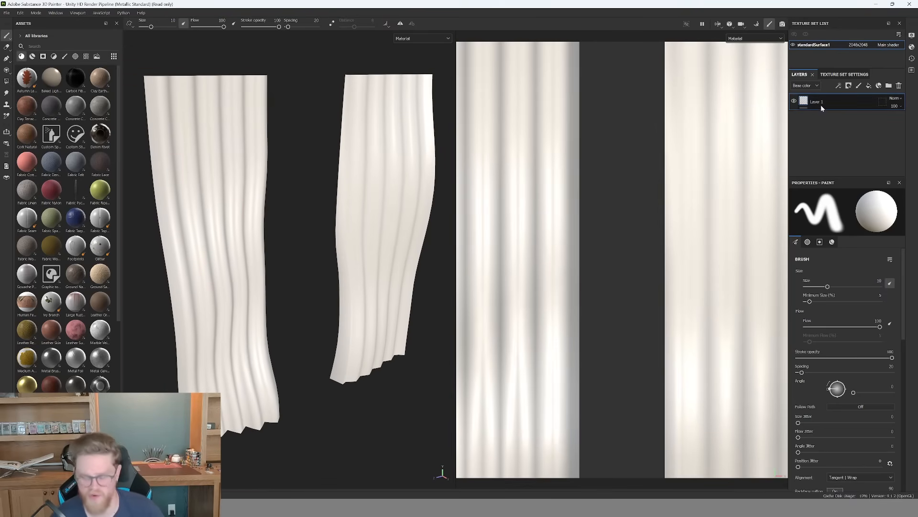
pyautogui.hotkey('alt', 'Tab')
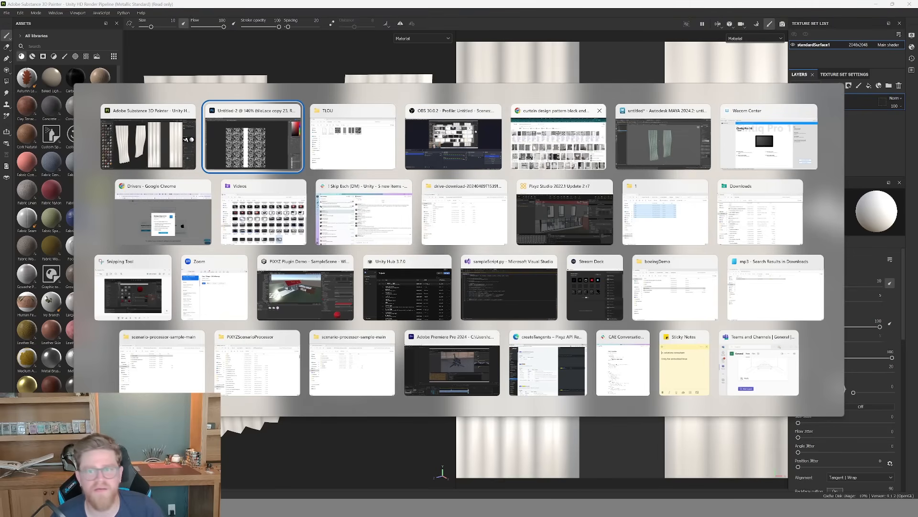
pyautogui.click(558, 139)
pyautogui.click(432, 8)
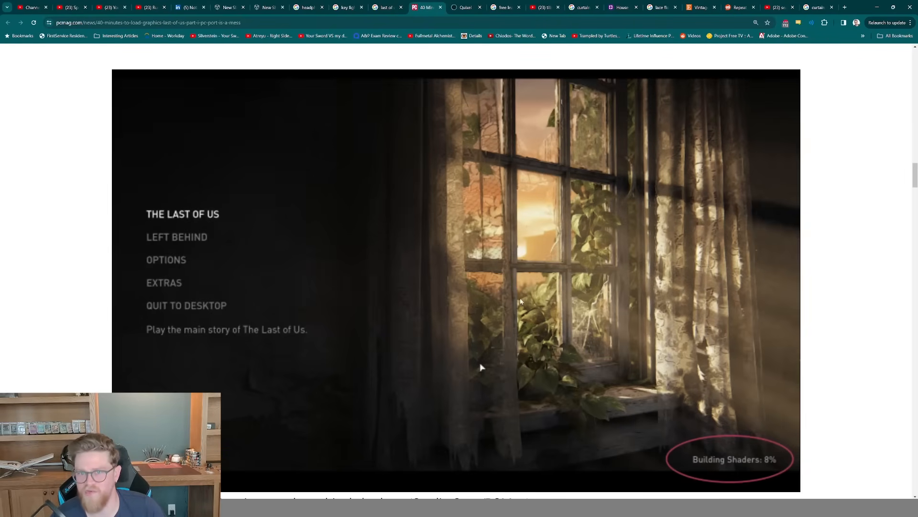
pyautogui.click(877, 7)
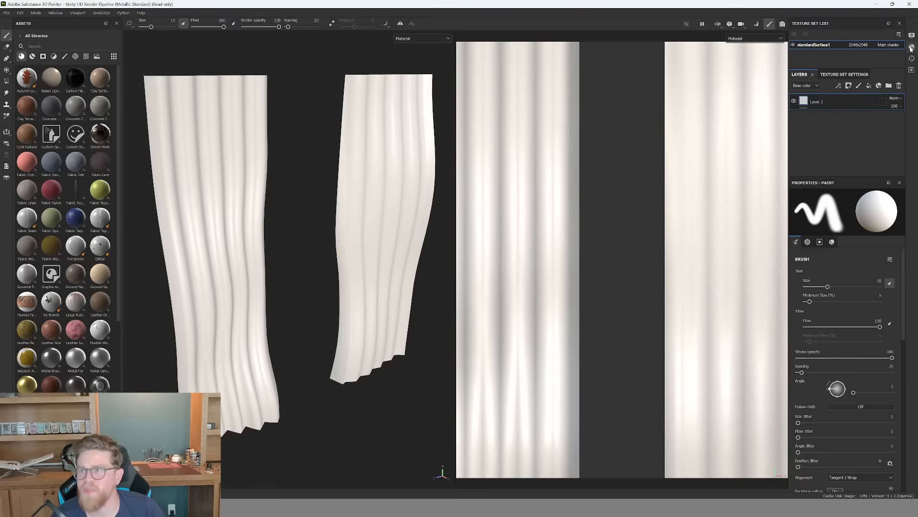
# Change the main shader to pbr-metal-rough-with-alpha-blending and close the shader settings.
pyautogui.click(911, 47)
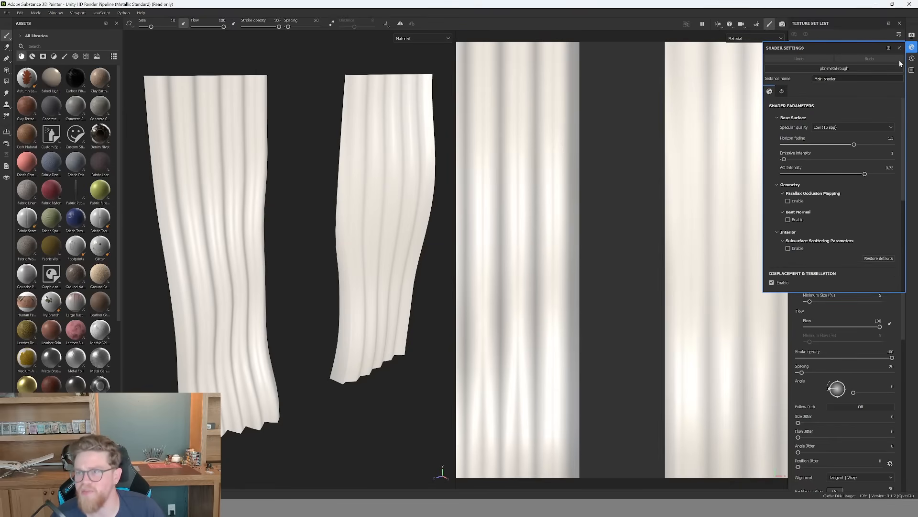
pyautogui.click(835, 71)
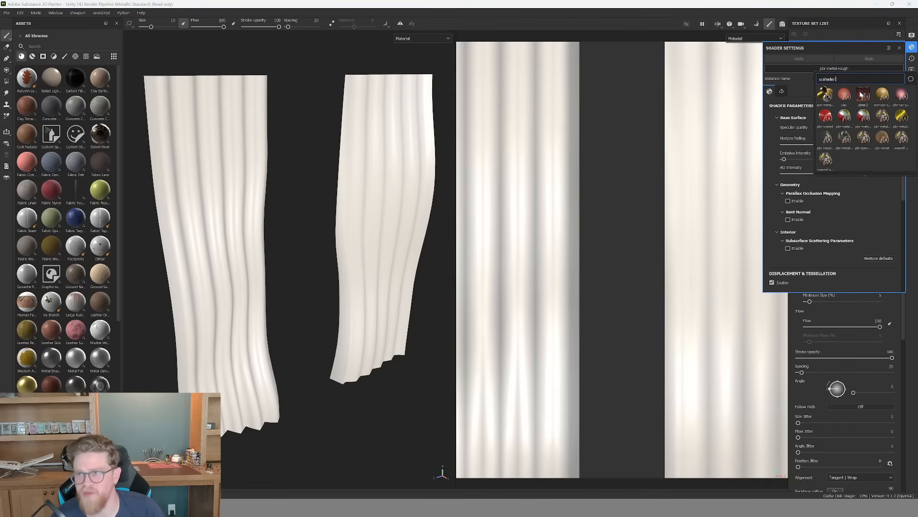
pyautogui.click(831, 141)
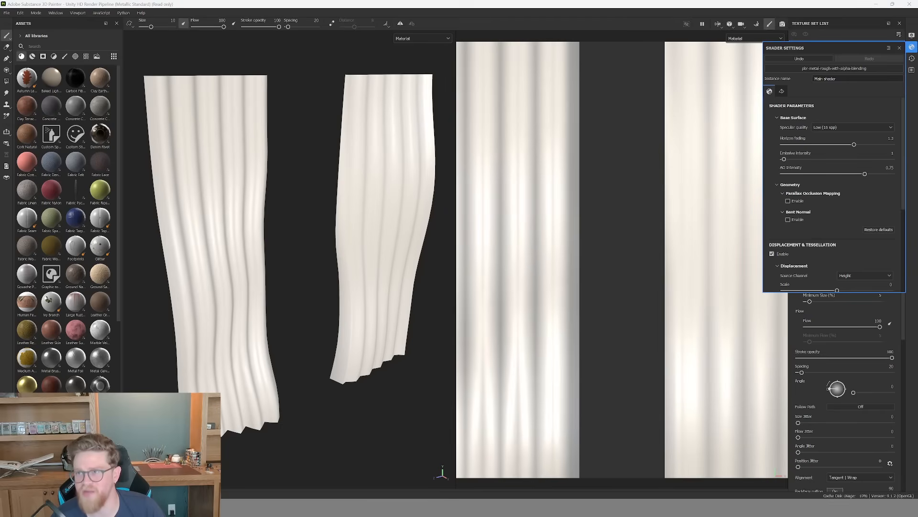
pyautogui.click(911, 47)
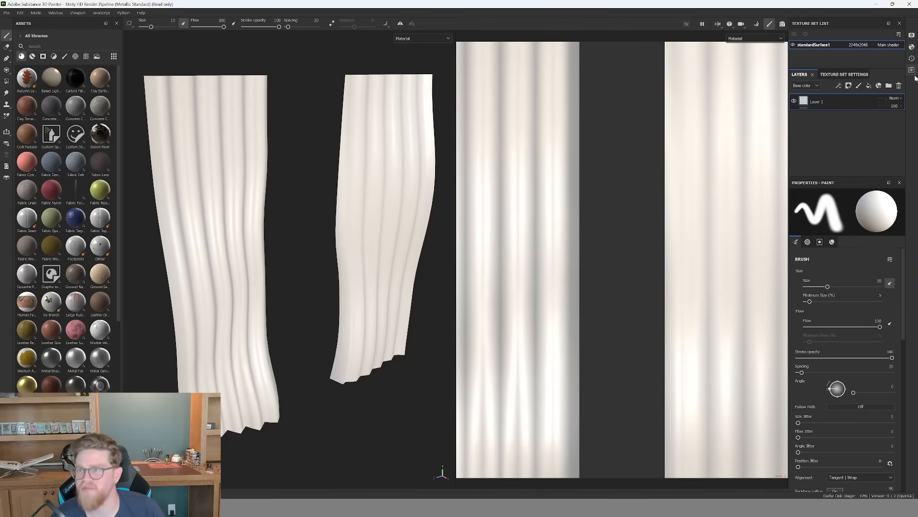
# Add an Opacity channel to the curtain's texture set and return to its layer stack.
pyautogui.click(855, 75)
pyautogui.scroll(-3, 890, 119)
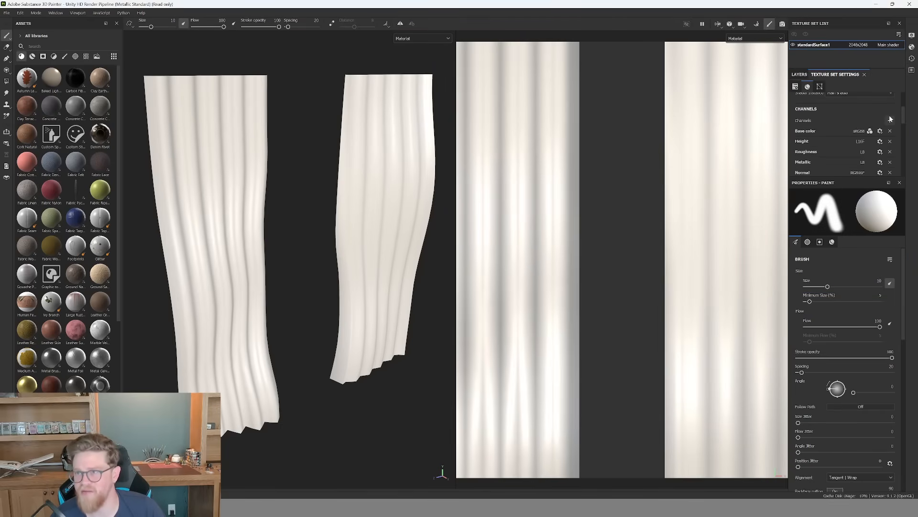
pyautogui.click(891, 121)
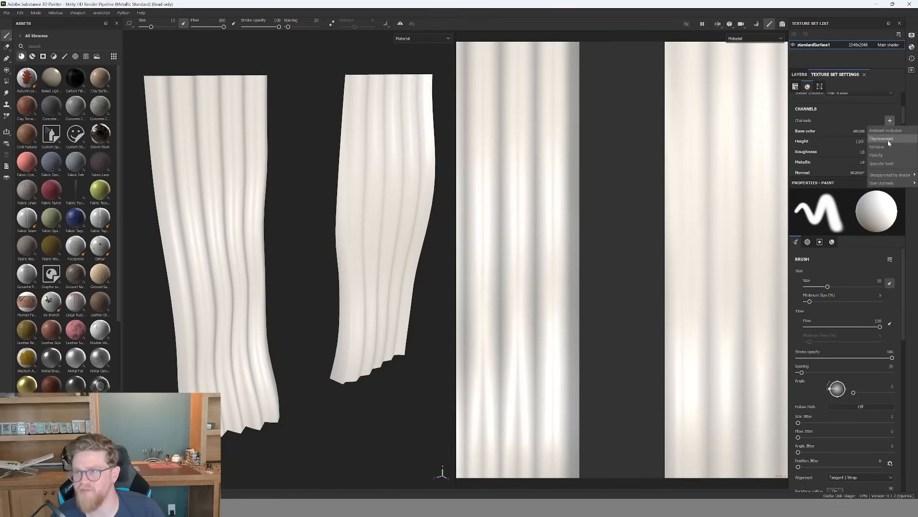
pyautogui.click(886, 155)
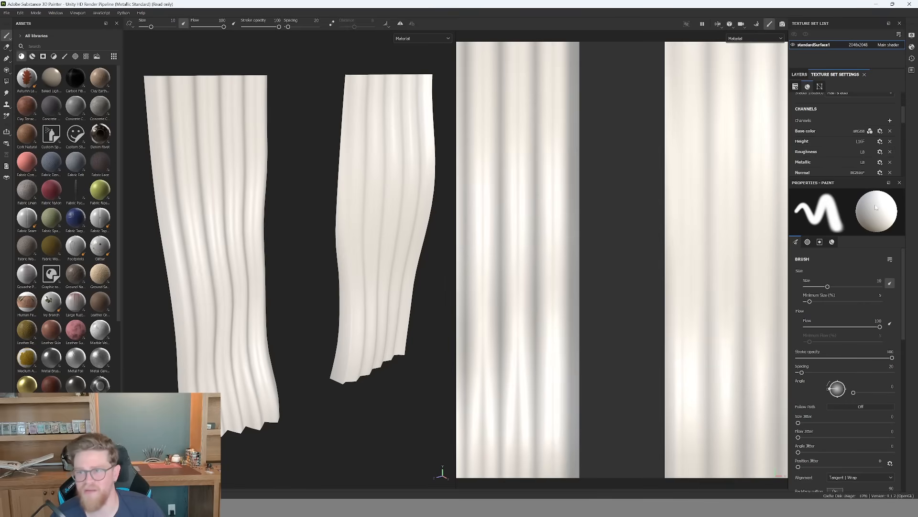
pyautogui.click(799, 74)
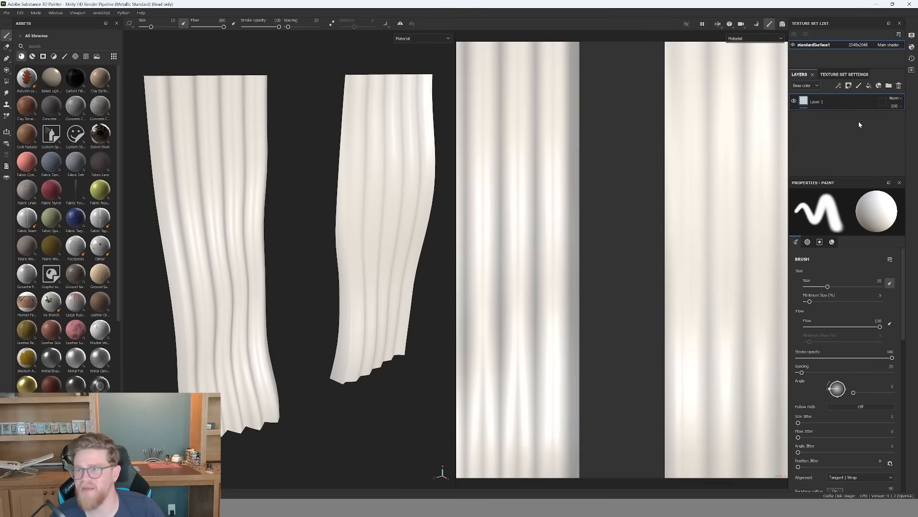
# Add a fill layer with its opacity channel enabled and lower that opacity to about 0.05 so the curtains look sheer.
pyautogui.click(869, 88)
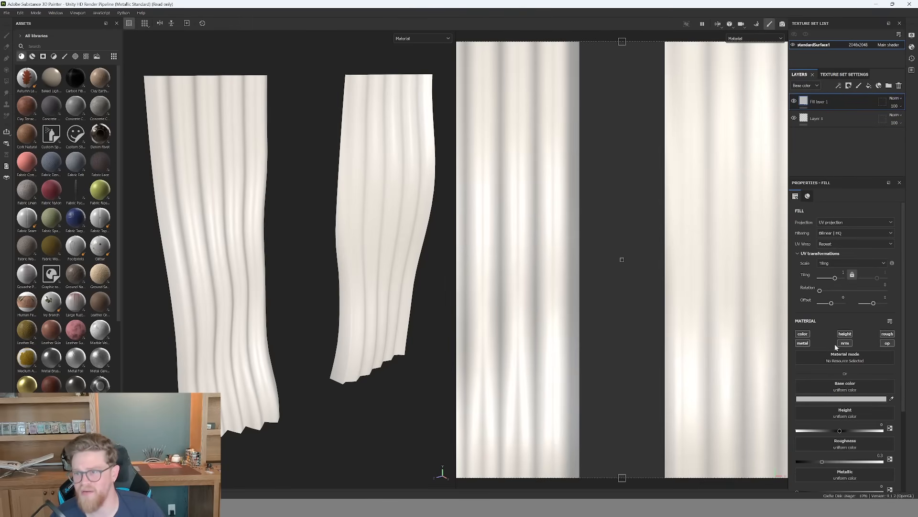
pyautogui.scroll(-3, 897, 425)
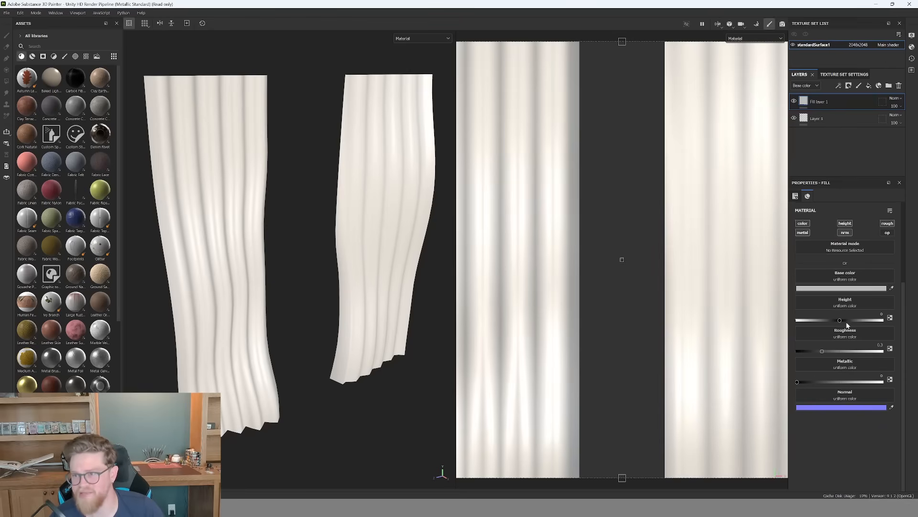
pyautogui.click(887, 232)
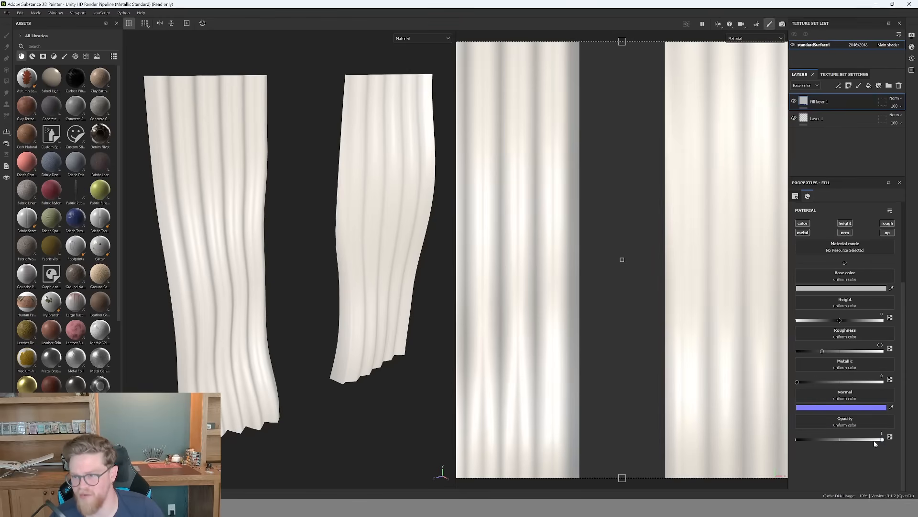
pyautogui.moveTo(882, 439); pyautogui.dragTo(774, 440)
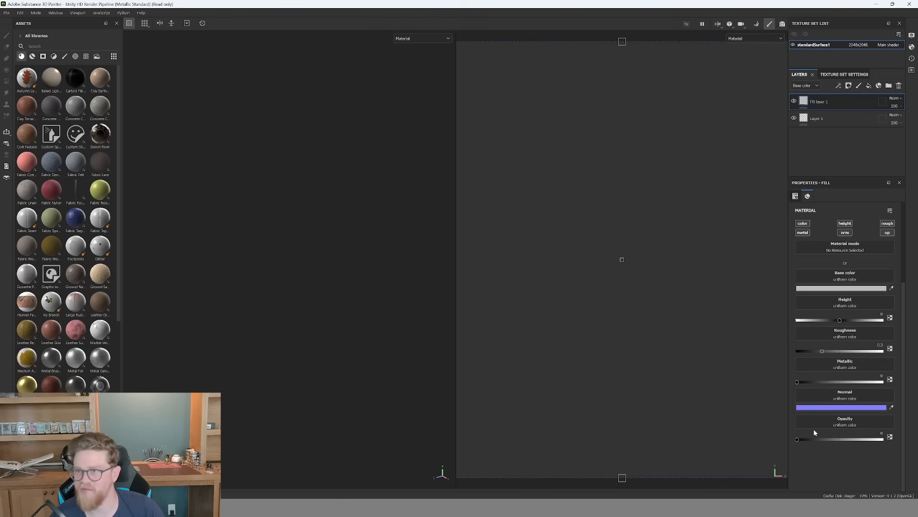
pyautogui.moveTo(797, 439)
pyautogui.mouseDown()
pyautogui.moveTo(839, 441)
pyautogui.moveTo(801, 443)
pyautogui.mouseUp()
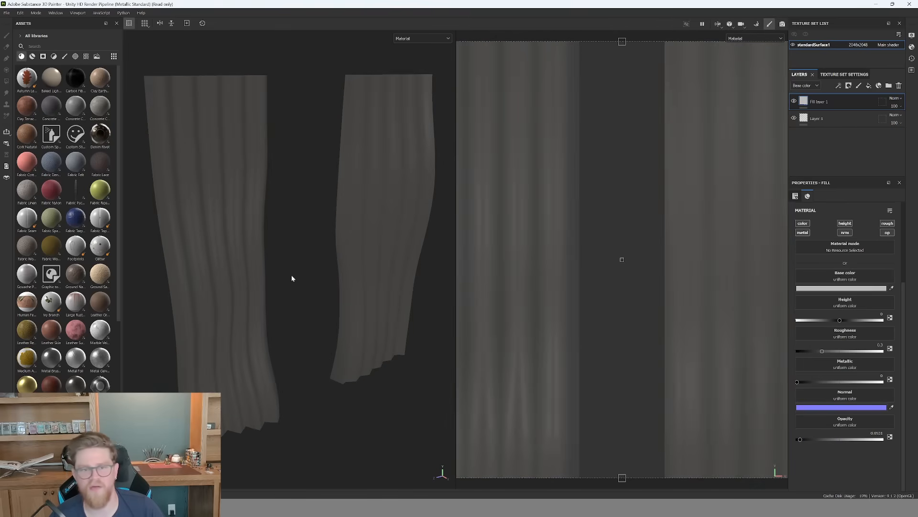
pyautogui.keyDown('alt'); pyautogui.moveTo(292, 279); pyautogui.dragTo(331, 264); pyautogui.keyUp('alt')
pyautogui.scroll(-2, 650, 299)
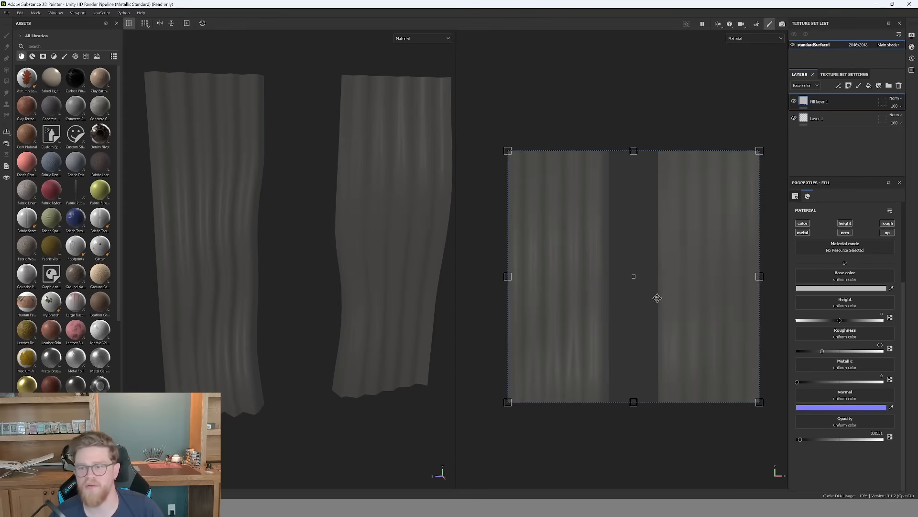
pyautogui.scroll(1, 658, 291)
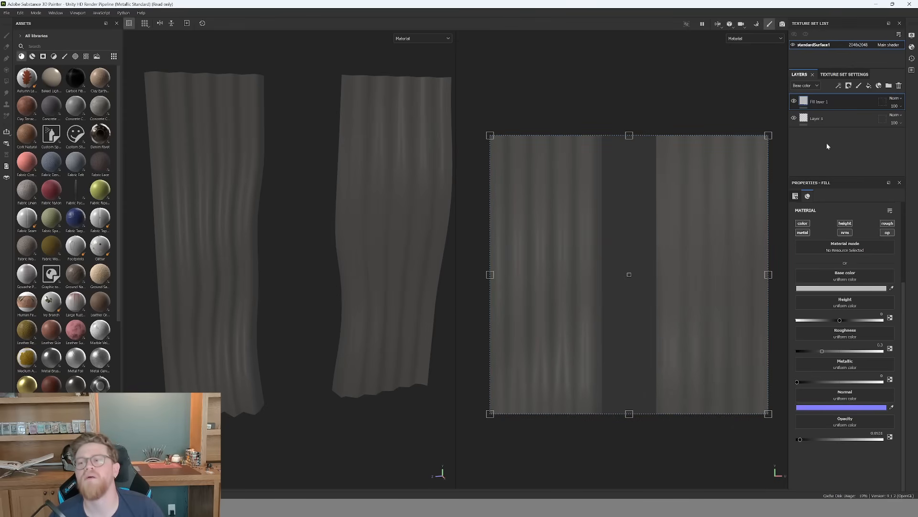
# Add a paint layer above the fill layer and go to its brush's stencil settings.
pyautogui.click(858, 85)
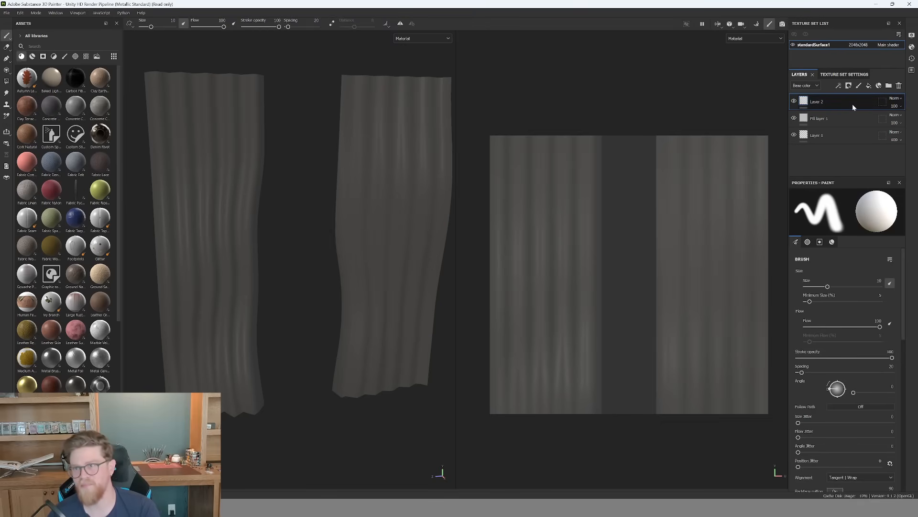
pyautogui.scroll(-5, 833, 271)
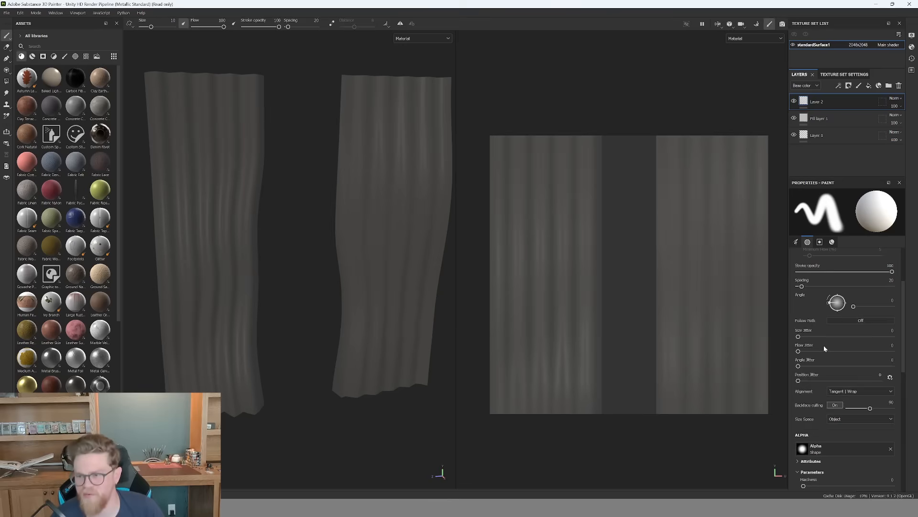
pyautogui.scroll(-1, 827, 361)
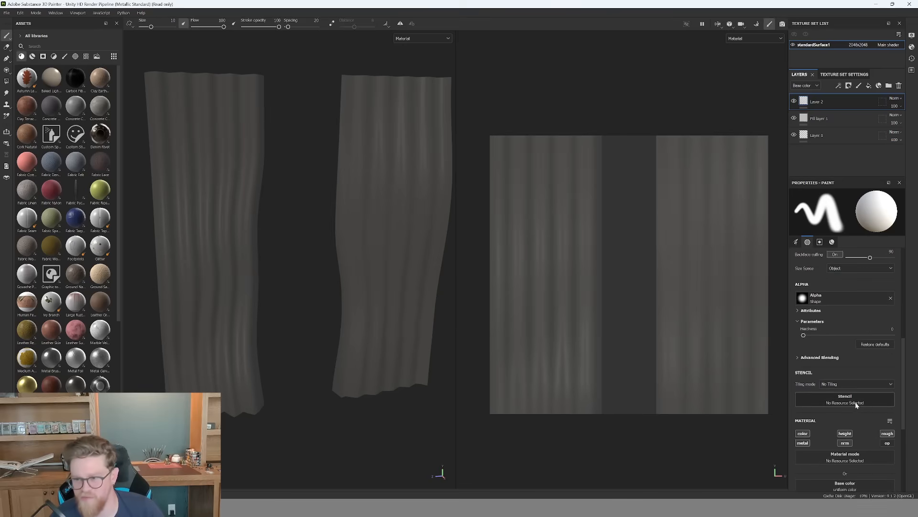
# Import lace_Mask.png from the TLOU folder into the current project as an alpha resource.
pyautogui.click(7, 13)
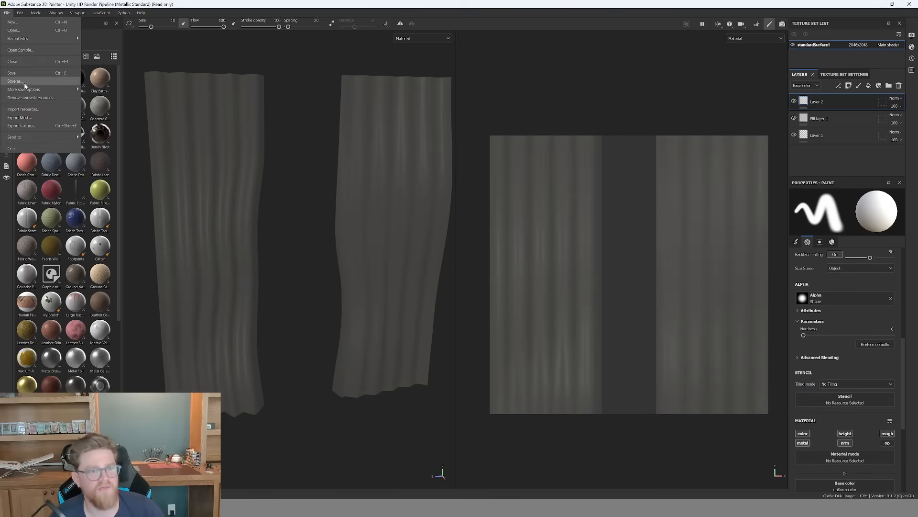
pyautogui.click(29, 113)
pyautogui.click(498, 158)
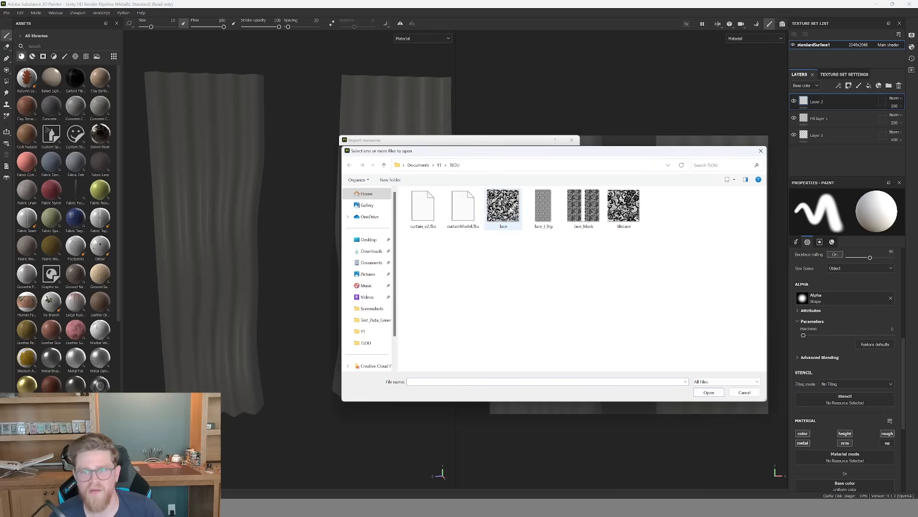
pyautogui.click(573, 216)
pyautogui.click(703, 392)
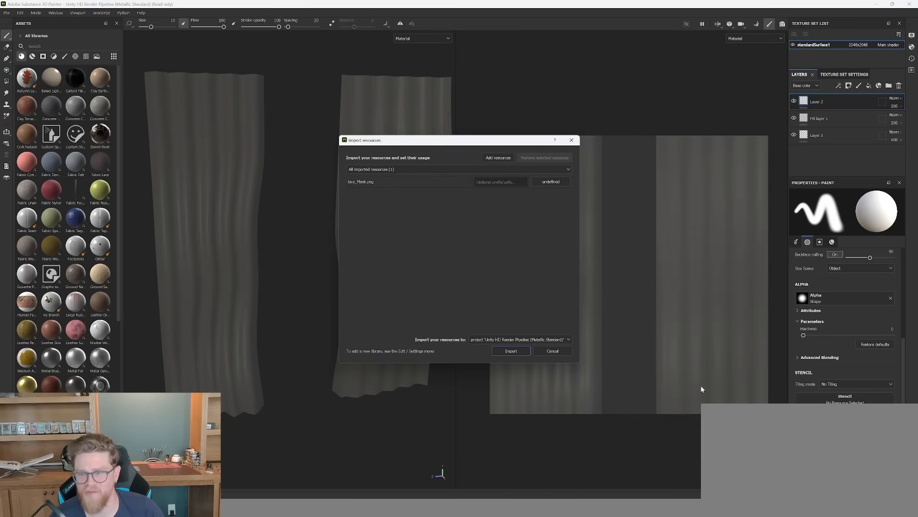
pyautogui.click(512, 351)
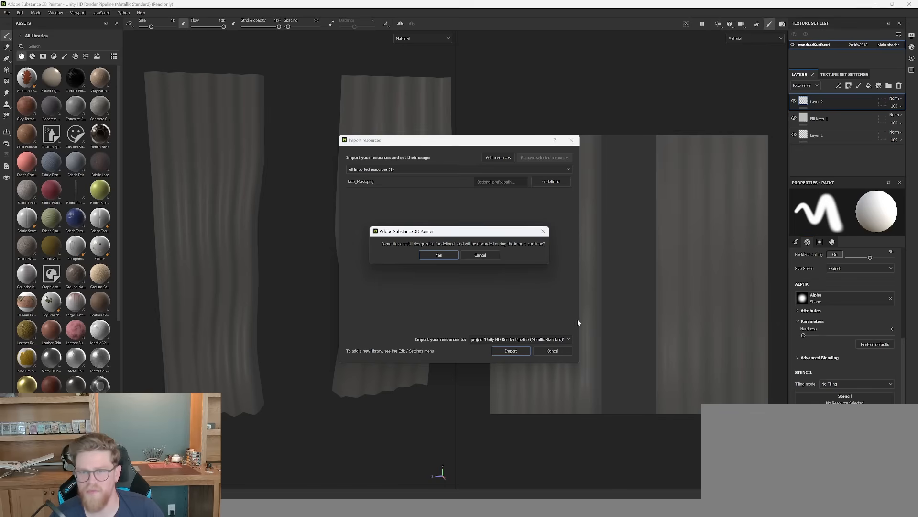
pyautogui.click(494, 258)
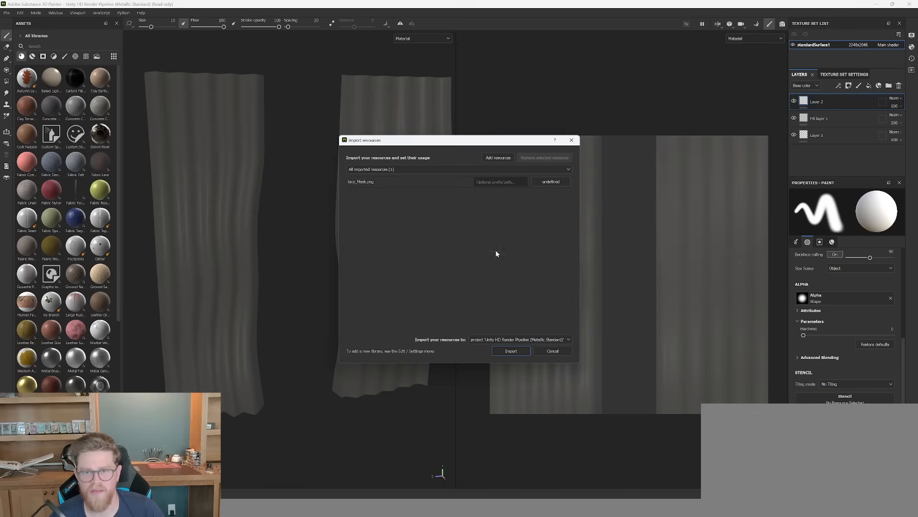
pyautogui.click(561, 182)
pyautogui.click(588, 190)
pyautogui.click(512, 350)
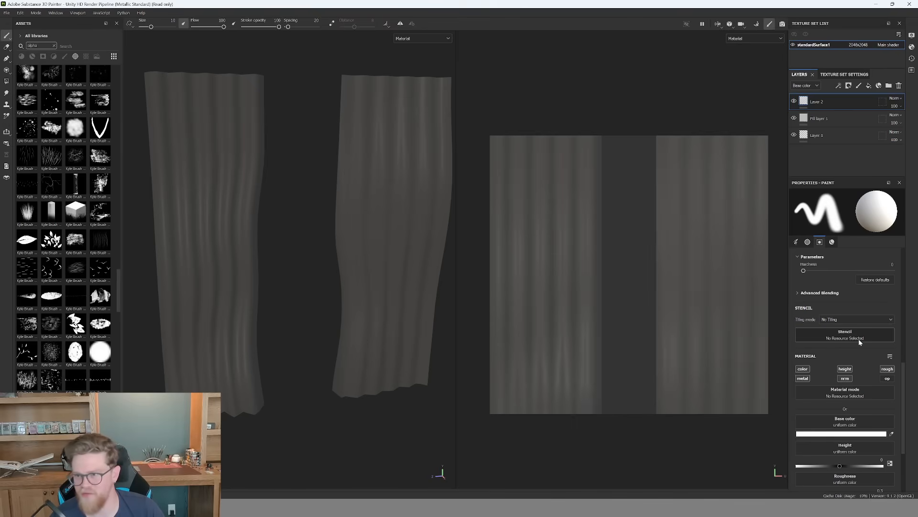
# Load lace_Mask as the brush's stencil, line the UV layout up with it, and enable the brush's opacity channel.
pyautogui.moveTo(75, 461); pyautogui.dragTo(822, 334)
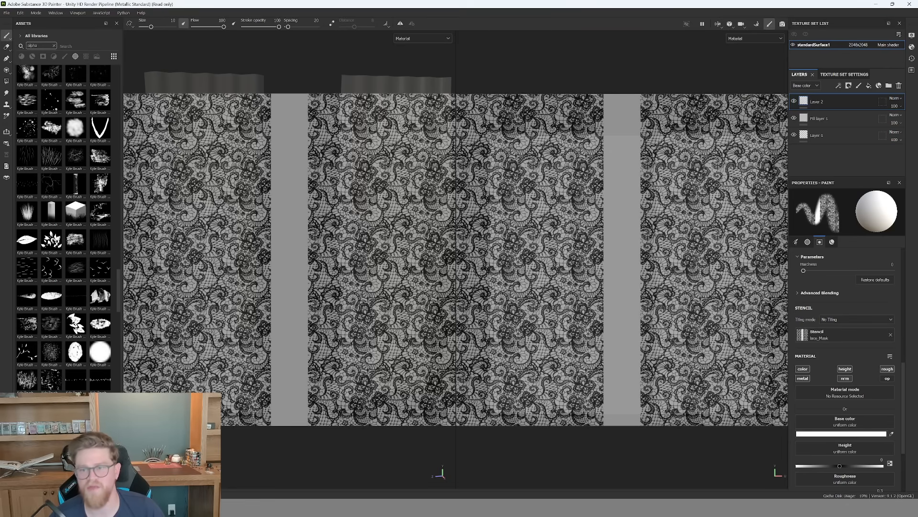
pyautogui.moveTo(641, 272)
pyautogui.keyDown('ctrl'); pyautogui.mouseDown(button='right')
pyautogui.moveTo(610, 271)
pyautogui.moveTo(643, 271)
pyautogui.mouseUp(button='right'); pyautogui.keyUp('ctrl')
pyautogui.scroll(2, 672, 253)
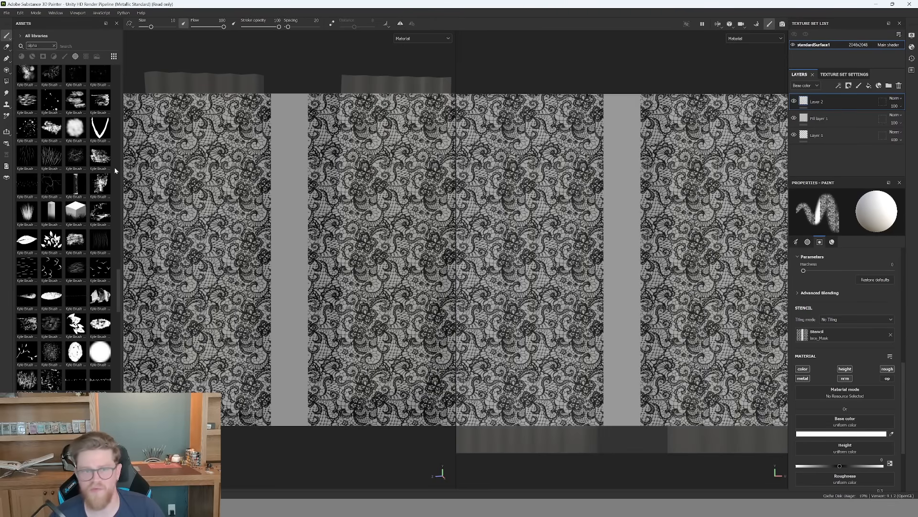
pyautogui.moveTo(636, 282)
pyautogui.keyDown('alt'); pyautogui.mouseDown(button='middle')
pyautogui.moveTo(601, 264)
pyautogui.moveTo(609, 254)
pyautogui.moveTo(609, 277)
pyautogui.moveTo(639, 264)
pyautogui.mouseUp(button='middle'); pyautogui.keyUp('alt')
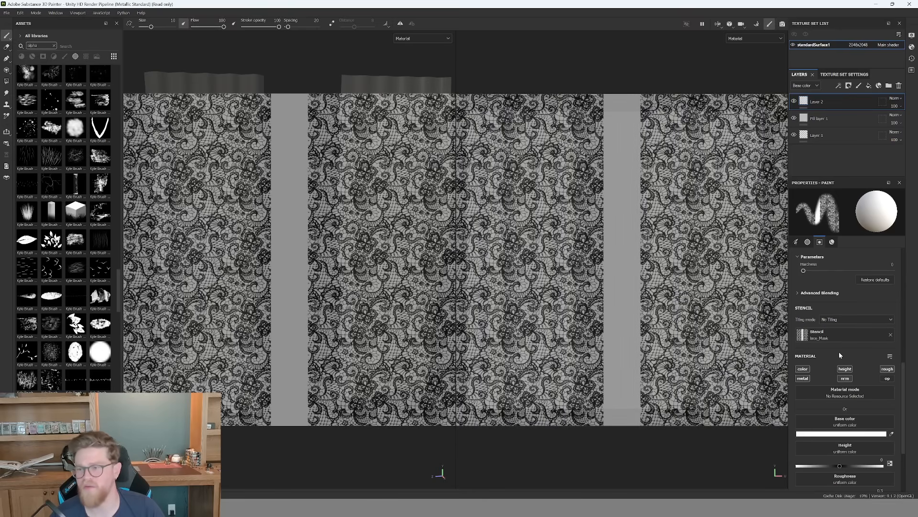
pyautogui.scroll(-3, 866, 371)
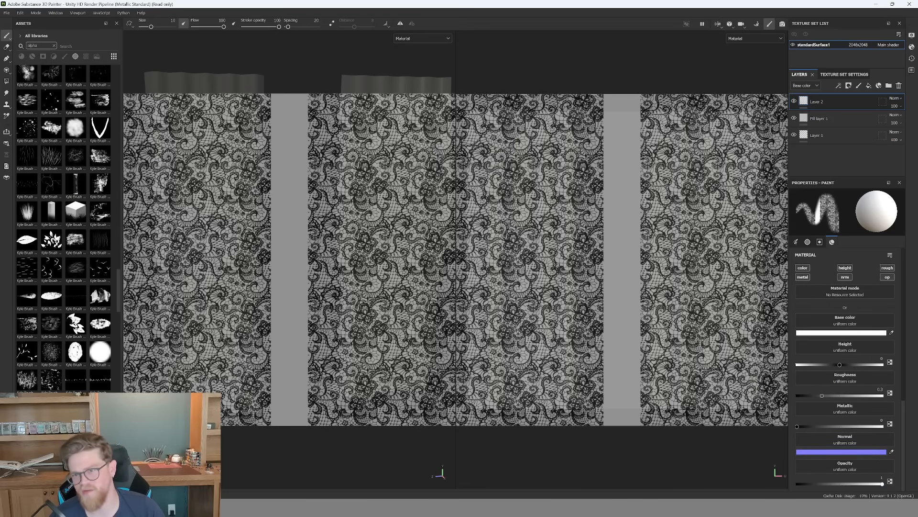
# Switch to Photoshop, merge all the tileLace copy layers into one layer, and invert its colours.
pyautogui.hotkey('alt', 'Tab')
pyautogui.keyDown('alt'); pyautogui.click(378, 150); pyautogui.keyUp('alt')
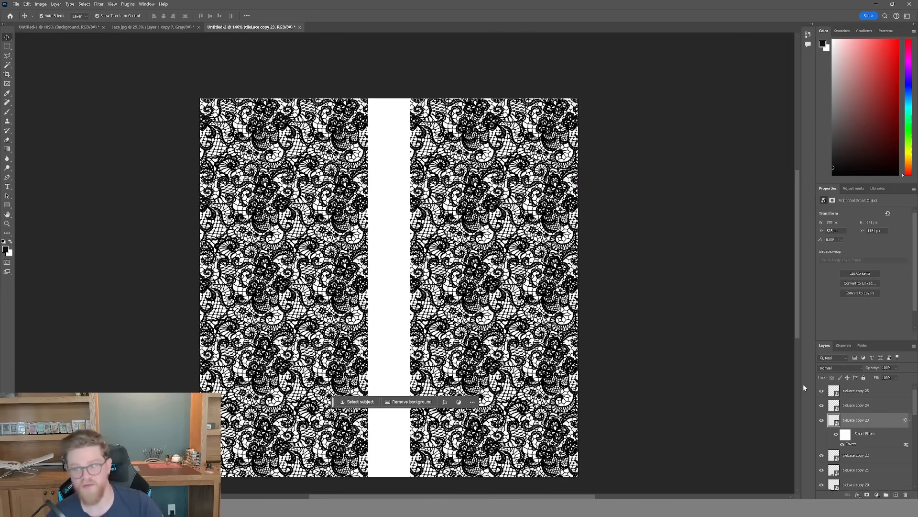
pyautogui.click(856, 391)
pyautogui.scroll(-6, 867, 442)
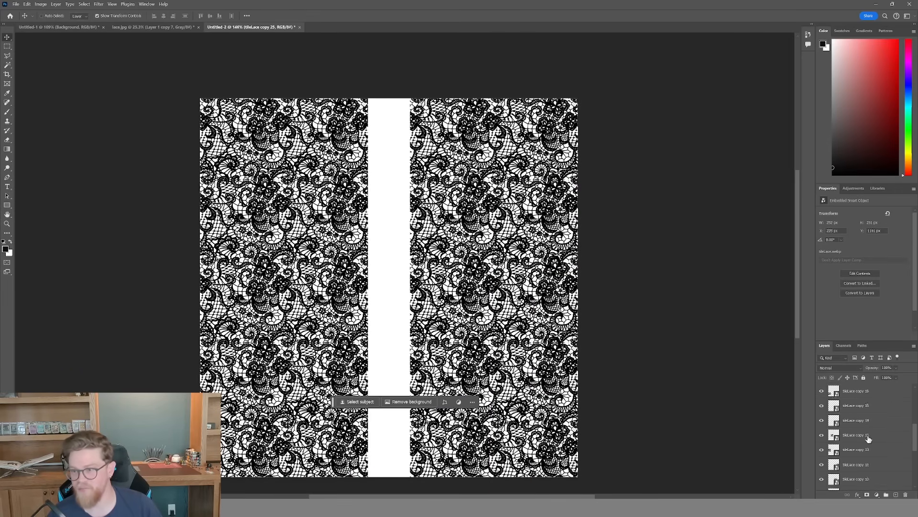
pyautogui.keyDown('shift'); pyautogui.click(864, 472); pyautogui.keyUp('shift')
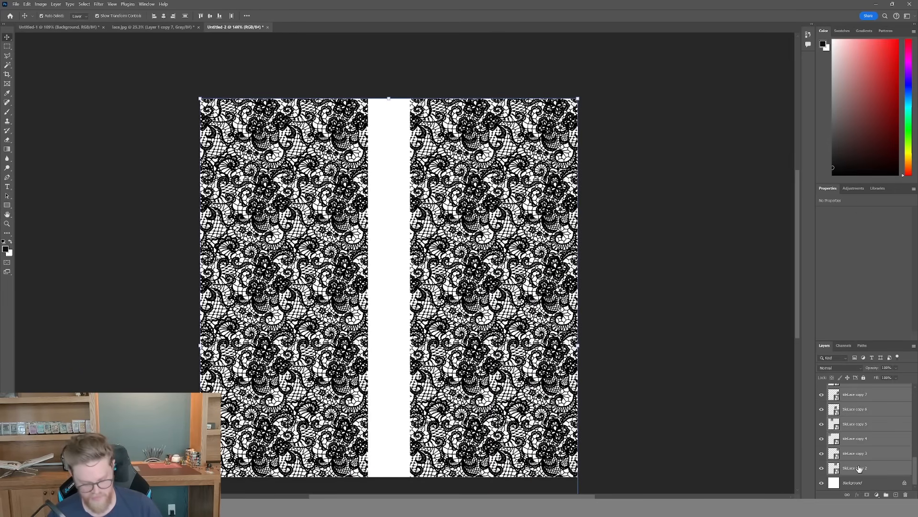
pyautogui.rightClick(906, 457)
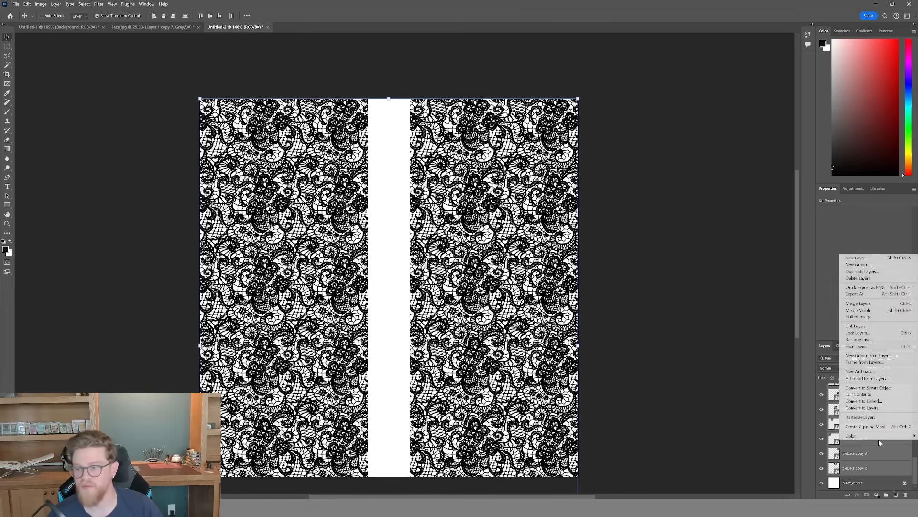
pyautogui.click(876, 309)
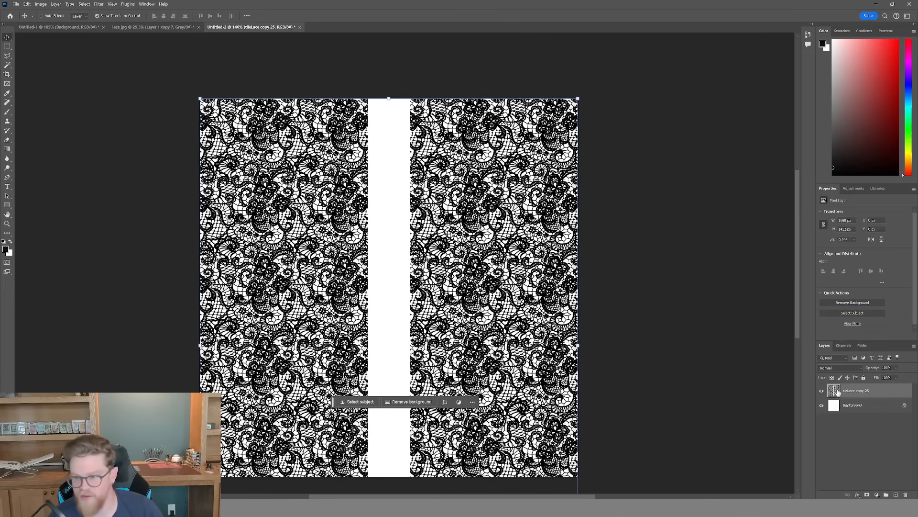
pyautogui.hotkey('ctrl', 'i')
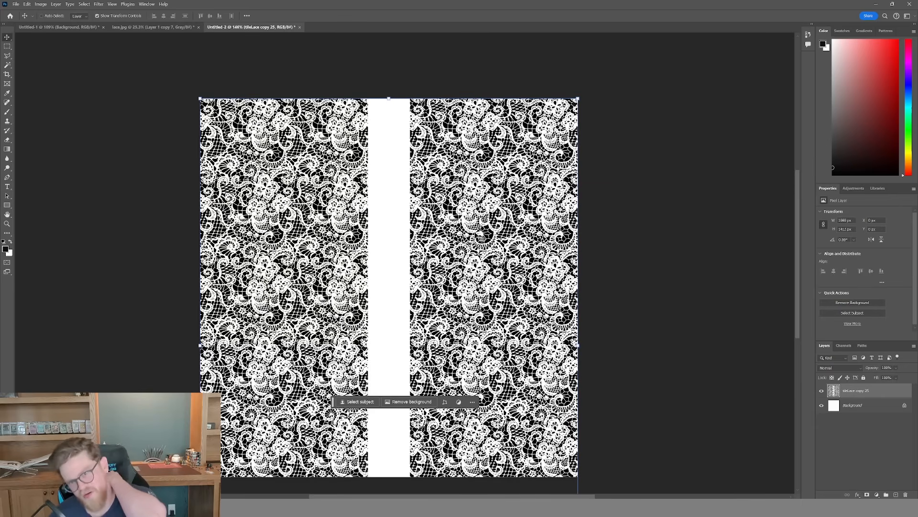
# Export the inverted lace image as a PNG into the TLOU folder, replacing lace_Mask.png.
pyautogui.click(16, 5)
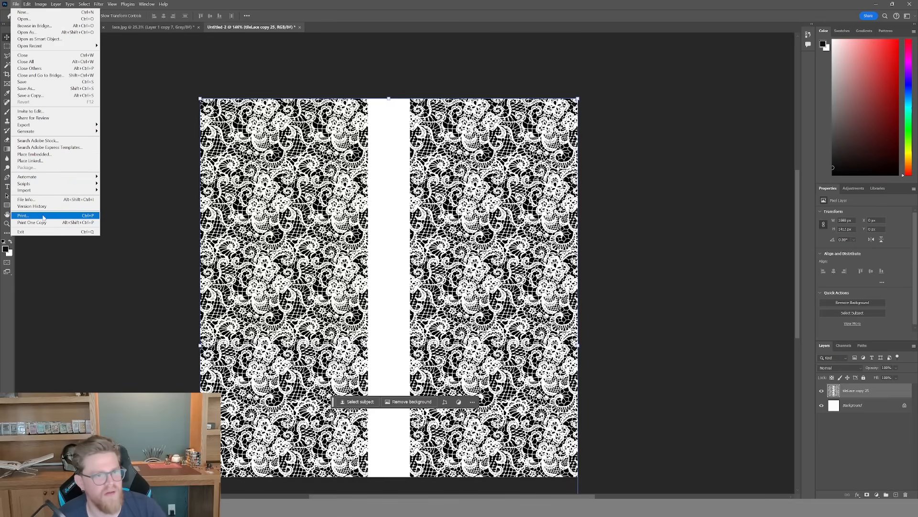
pyautogui.click(177, 125)
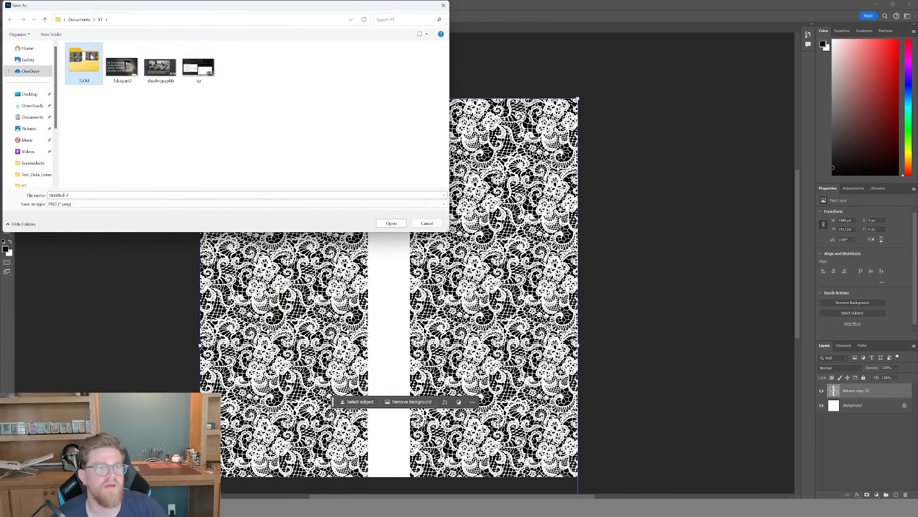
pyautogui.doubleClick(84, 63)
pyautogui.click(83, 62)
pyautogui.click(391, 224)
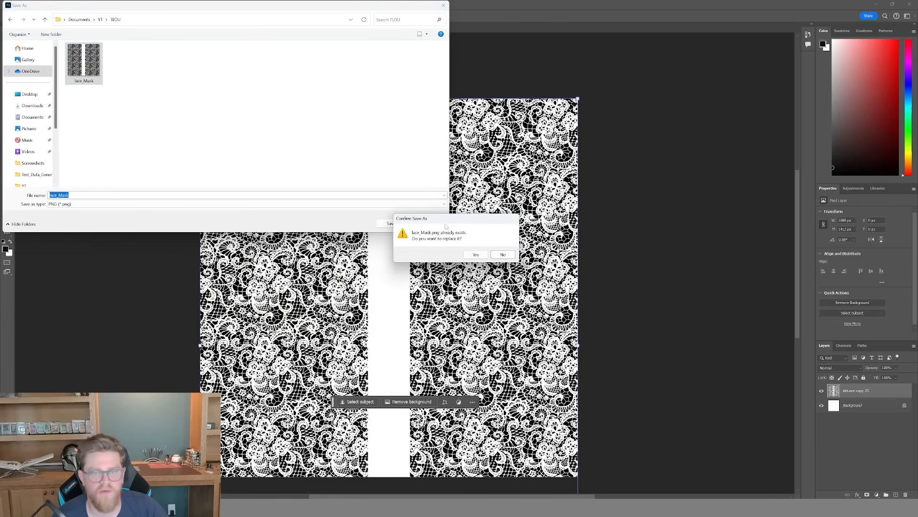
pyautogui.click(476, 254)
# Switch to Substance Painter and import the updated lace_Mask.png from the TLOU folder into the current project as an alpha.
pyautogui.hotkey('alt', 'Tab')
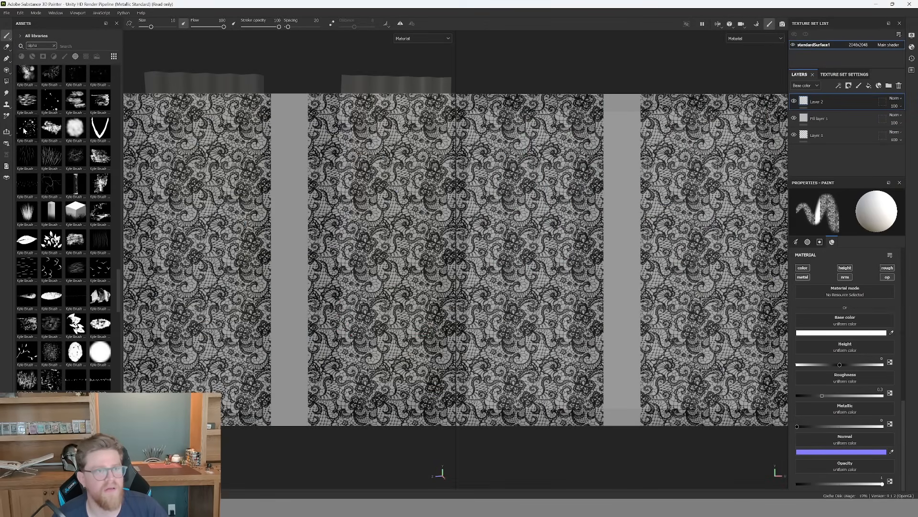
pyautogui.click(7, 12)
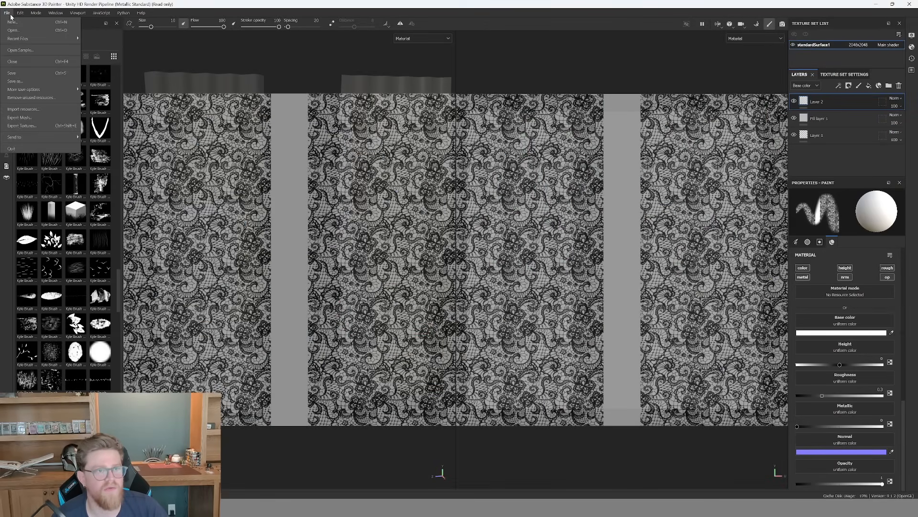
pyautogui.click(27, 109)
pyautogui.click(497, 157)
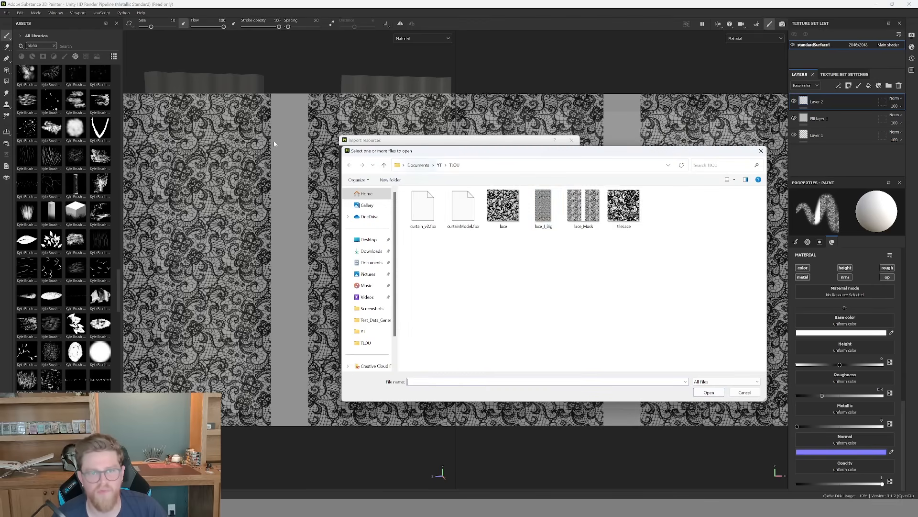
pyautogui.click(577, 214)
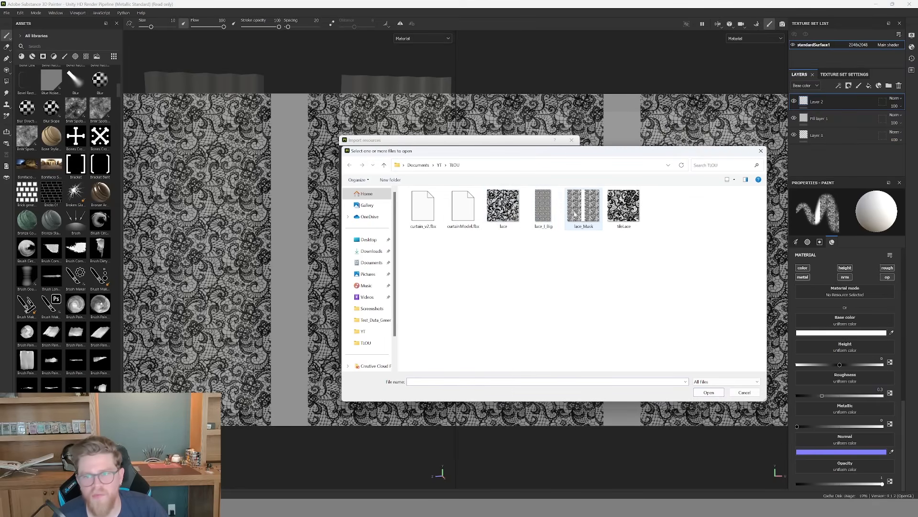
pyautogui.click(709, 392)
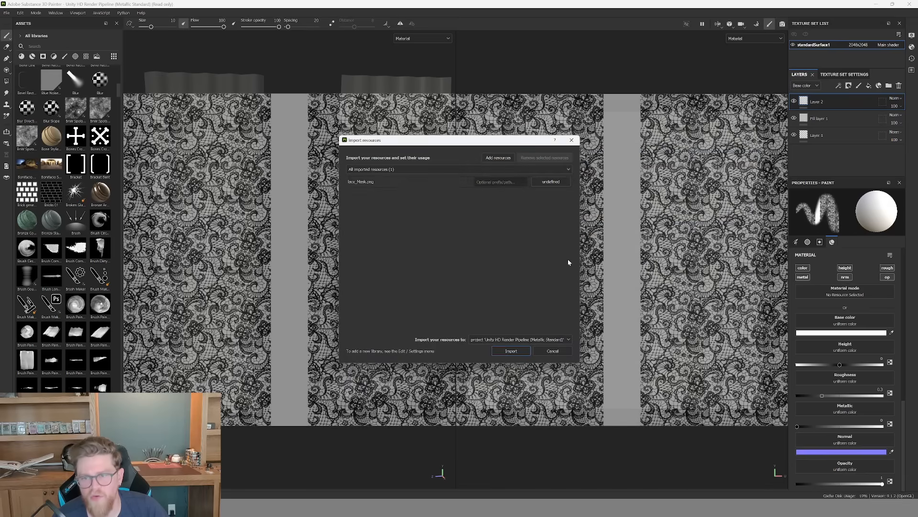
pyautogui.click(551, 182)
pyautogui.click(563, 195)
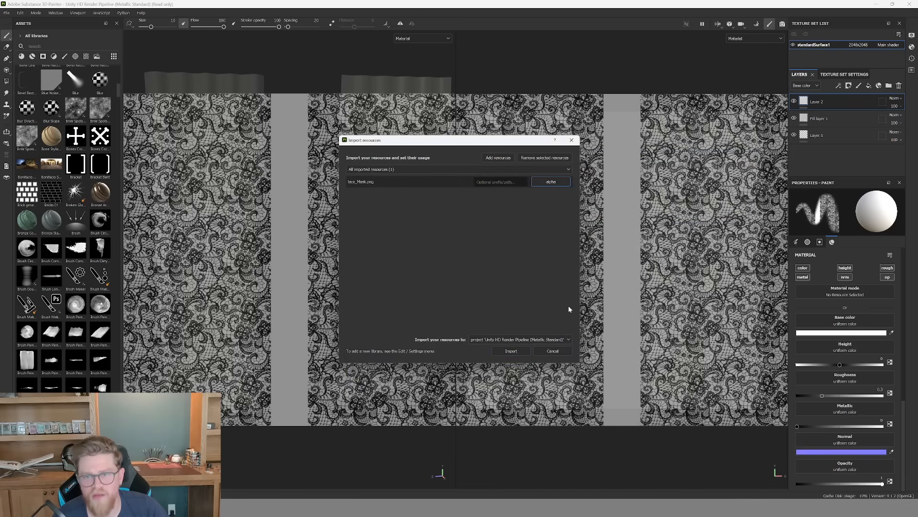
pyautogui.click(526, 350)
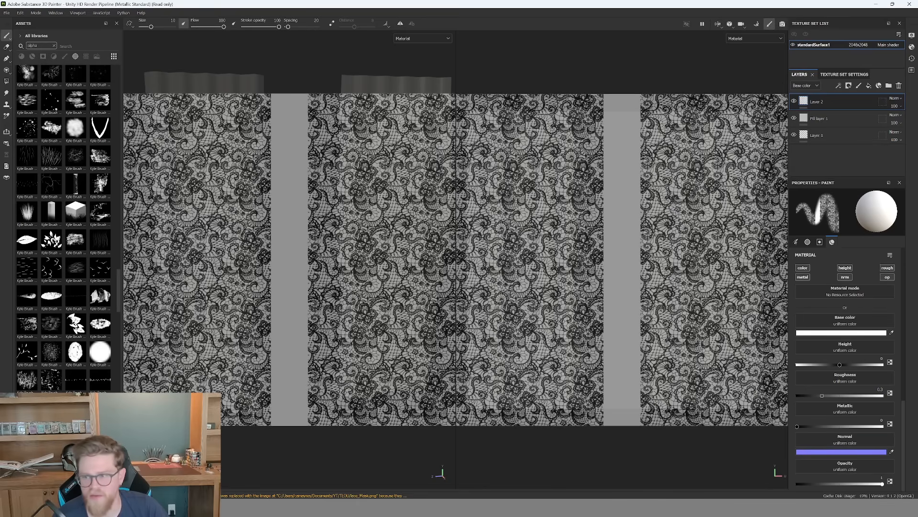
# Load the updated inverted lace_Mask alpha as the brush's stencil.
pyautogui.moveTo(93, 416); pyautogui.dragTo(191, 411)
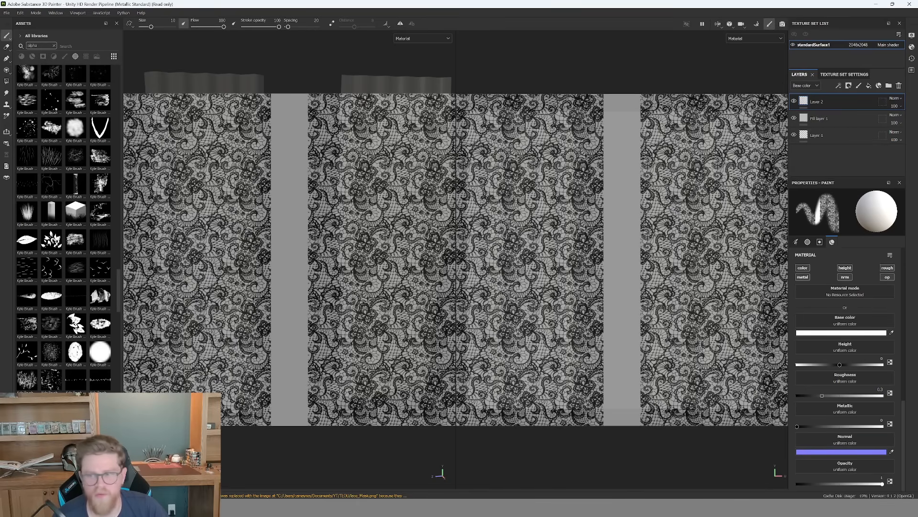
pyautogui.scroll(3, 863, 310)
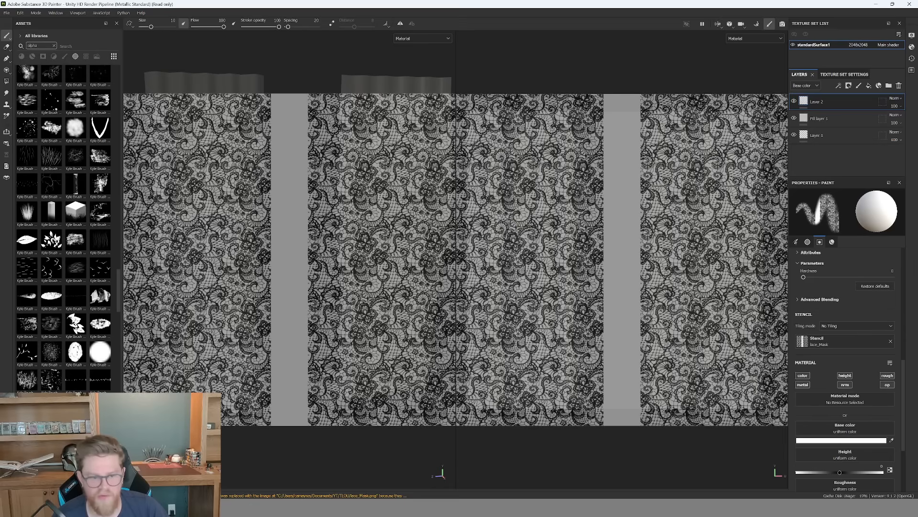
pyautogui.moveTo(96, 412); pyautogui.dragTo(804, 339)
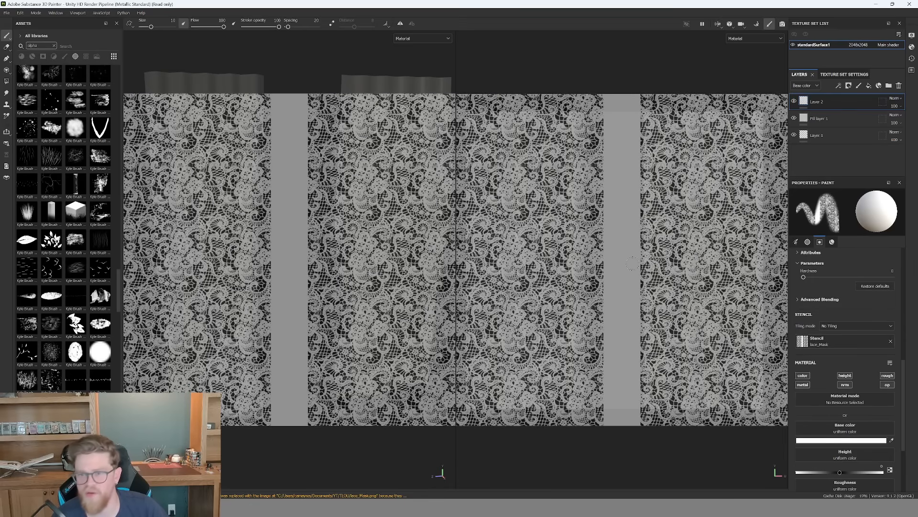
# Enlarge the brush and paint the lace pattern through the stencil over the whole left curtain in the UV layout.
pyautogui.scroll(-3, 875, 386)
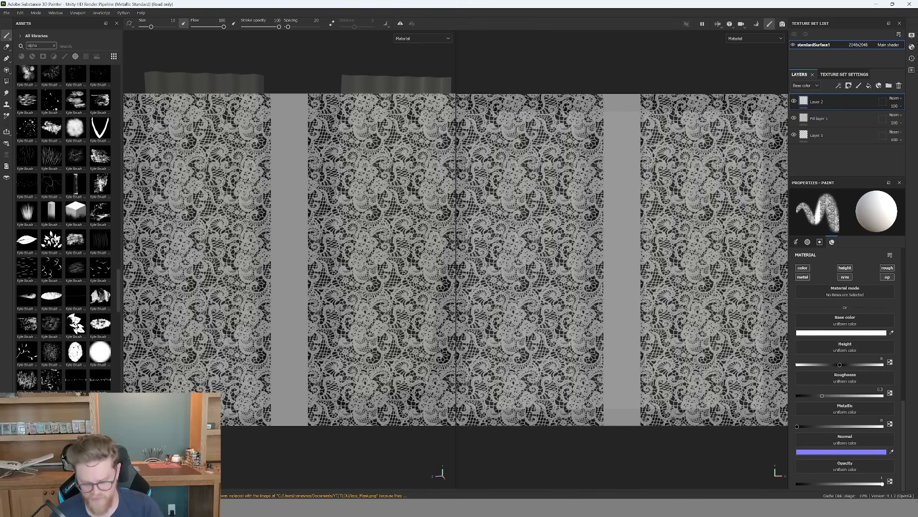
pyautogui.press(']')
pyautogui.press(']')
pyautogui.press(']')
pyautogui.press(']')
pyautogui.press(']')
pyautogui.press(']')
pyautogui.press(']')
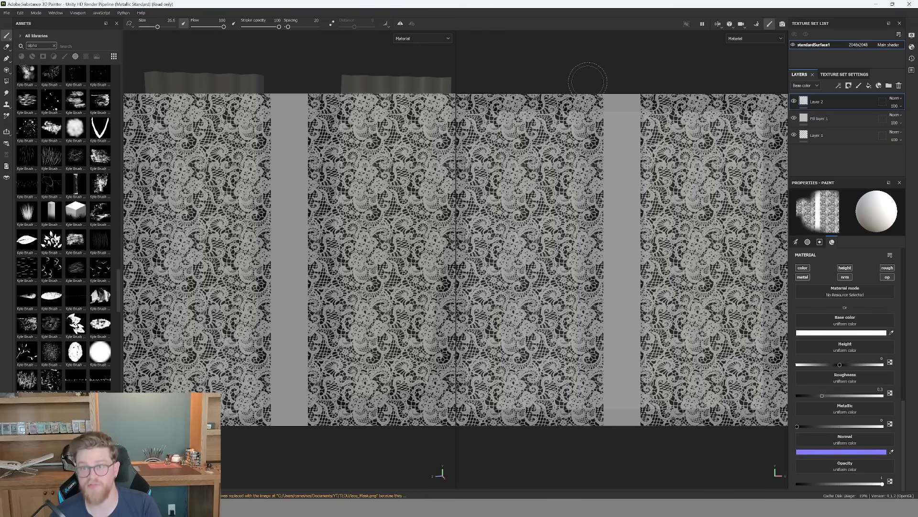
pyautogui.moveTo(587, 82); pyautogui.dragTo(588, 192)
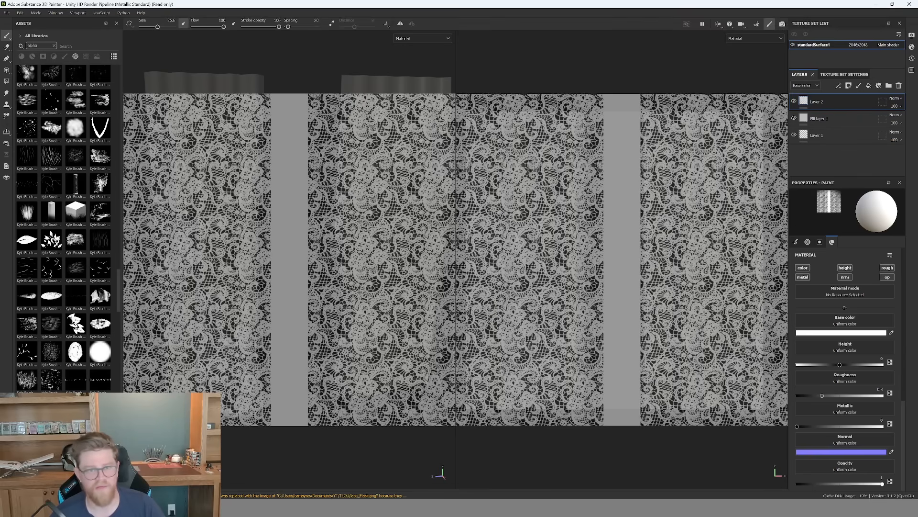
pyautogui.moveTo(524, 71)
pyautogui.mouseDown()
pyautogui.moveTo(499, 306)
pyautogui.moveTo(484, 124)
pyautogui.moveTo(475, 119)
pyautogui.moveTo(481, 371)
pyautogui.moveTo(490, 400)
pyautogui.moveTo(563, 405)
pyautogui.moveTo(572, 117)
pyautogui.moveTo(507, 120)
pyautogui.moveTo(538, 158)
pyautogui.moveTo(526, 333)
pyautogui.moveTo(550, 383)
pyautogui.moveTo(582, 406)
pyautogui.moveTo(581, 225)
pyautogui.mouseUp()
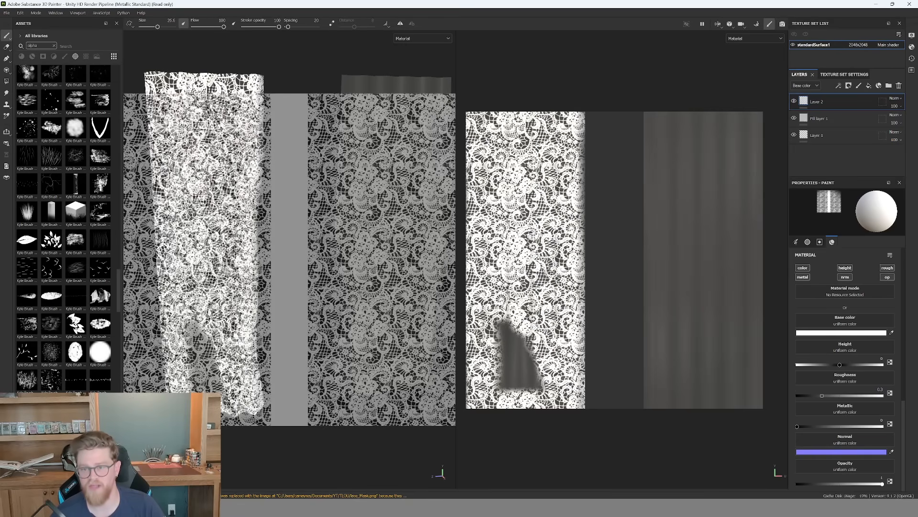
pyautogui.moveTo(562, 415); pyautogui.dragTo(519, 404)
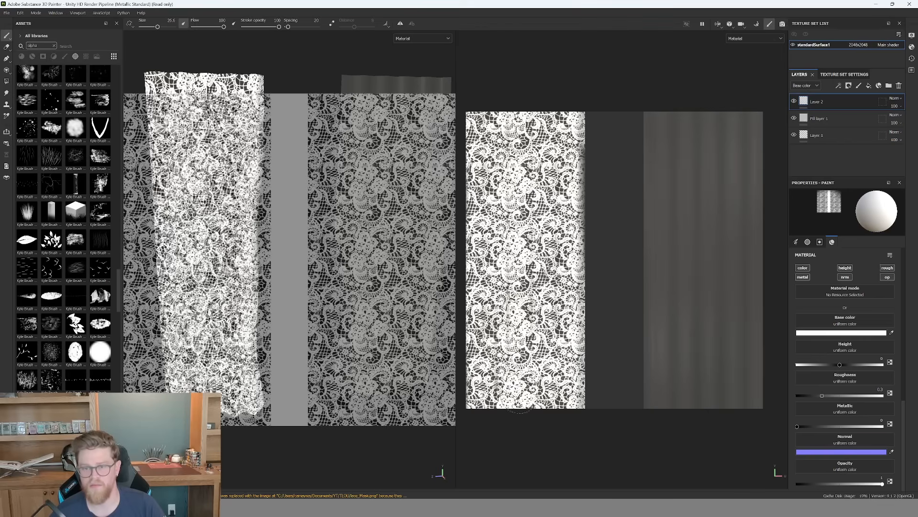
# Paint the lace pattern over the right curtain in the UV layout and touch up the thin spots on both curtains.
pyautogui.moveTo(753, 406)
pyautogui.mouseDown()
pyautogui.moveTo(689, 397)
pyautogui.moveTo(679, 378)
pyautogui.moveTo(703, 337)
pyautogui.moveTo(703, 295)
pyautogui.moveTo(652, 254)
pyautogui.moveTo(674, 117)
pyautogui.moveTo(691, 251)
pyautogui.moveTo(712, 220)
pyautogui.moveTo(732, 127)
pyautogui.moveTo(752, 128)
pyautogui.moveTo(749, 270)
pyautogui.moveTo(724, 148)
pyautogui.moveTo(720, 280)
pyautogui.mouseUp()
pyautogui.moveTo(657, 318); pyautogui.dragTo(642, 297)
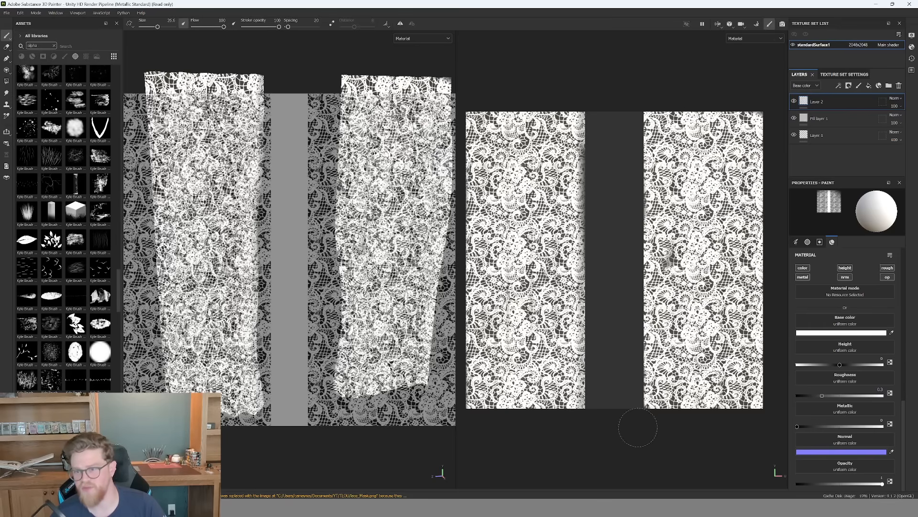
pyautogui.moveTo(670, 263)
pyautogui.mouseDown()
pyautogui.moveTo(659, 106)
pyautogui.moveTo(663, 143)
pyautogui.mouseUp()
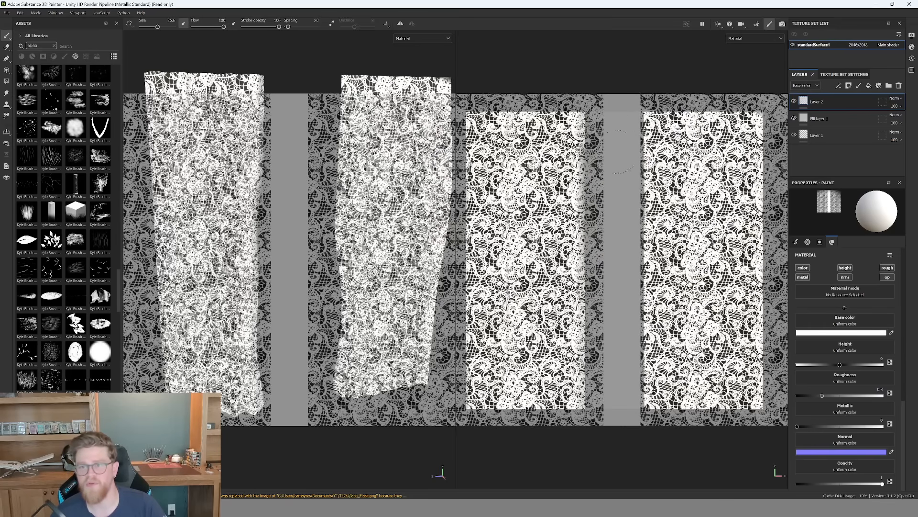
pyautogui.moveTo(584, 168)
pyautogui.mouseDown()
pyautogui.moveTo(573, 244)
pyautogui.moveTo(575, 139)
pyautogui.moveTo(604, 64)
pyautogui.mouseUp()
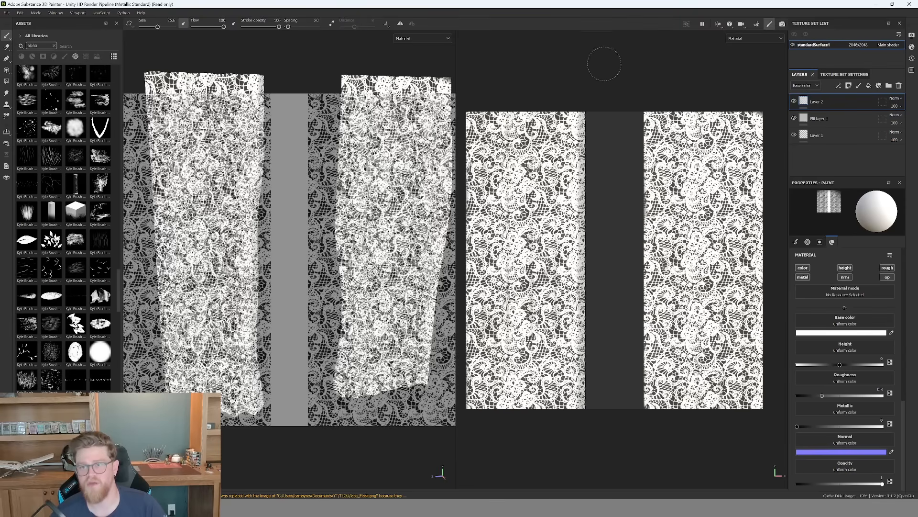
pyautogui.click(520, 141)
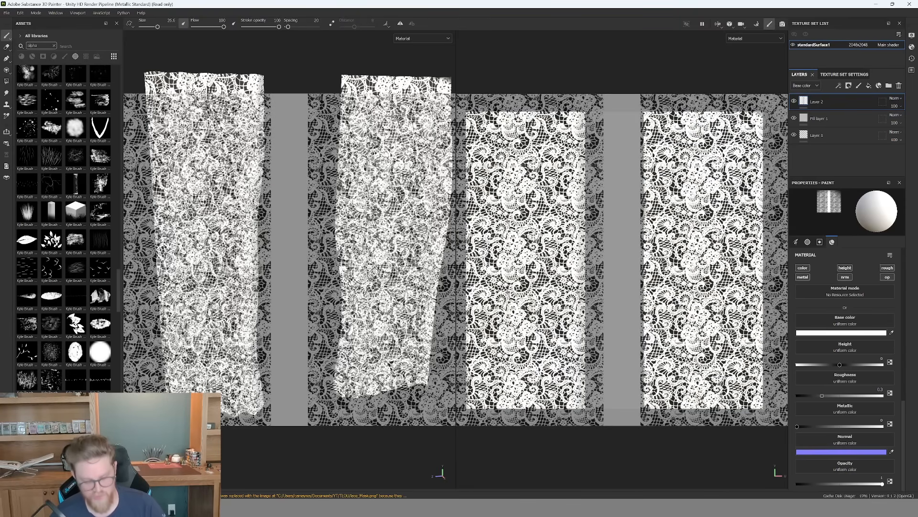
# Select Fill layer 1 to hide the stencil and examine the lace cutouts on the 3D curtains from several angles.
pyautogui.click(832, 123)
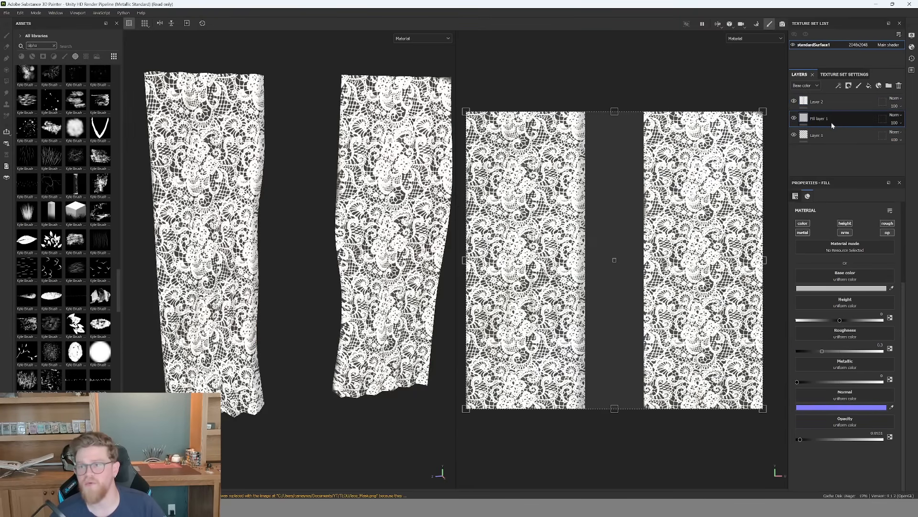
pyautogui.keyDown('alt'); pyautogui.moveTo(333, 254); pyautogui.dragTo(385, 266); pyautogui.keyUp('alt')
pyautogui.keyDown('alt'); pyautogui.moveTo(386, 266); pyautogui.dragTo(314, 220, button='right'); pyautogui.keyUp('alt')
pyautogui.keyDown('alt'); pyautogui.moveTo(314, 221); pyautogui.dragTo(239, 142); pyautogui.keyUp('alt')
pyautogui.keyDown('alt'); pyautogui.moveTo(372, 221); pyautogui.dragTo(369, 221); pyautogui.keyUp('alt')
pyautogui.keyDown('alt'); pyautogui.moveTo(369, 221); pyautogui.dragTo(324, 169, button='middle'); pyautogui.keyUp('alt')
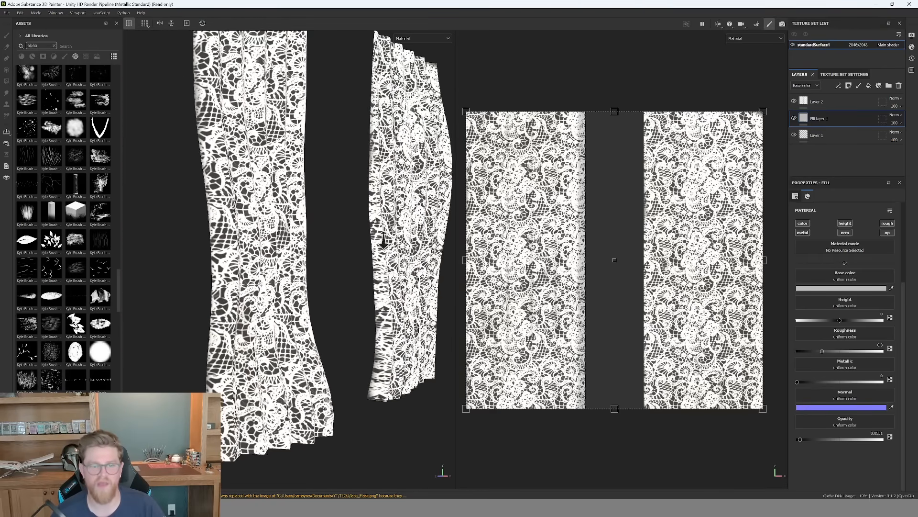
pyautogui.keyDown('alt'); pyautogui.moveTo(324, 168); pyautogui.dragTo(366, 202, button='right'); pyautogui.keyUp('alt')
pyautogui.keyDown('alt'); pyautogui.moveTo(362, 206); pyautogui.dragTo(330, 230); pyautogui.keyUp('alt')
pyautogui.keyDown('alt'); pyautogui.moveTo(327, 225); pyautogui.dragTo(321, 243, button='right'); pyautogui.keyUp('alt')
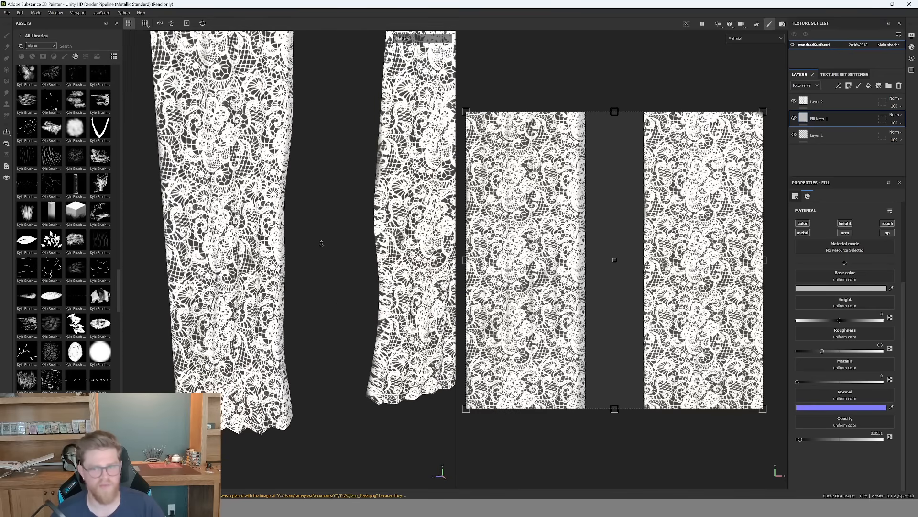
# Add a fill layer above the painted lace layer with its opacity channel disabled, and delete the extra empty paint layer.
pyautogui.click(836, 101)
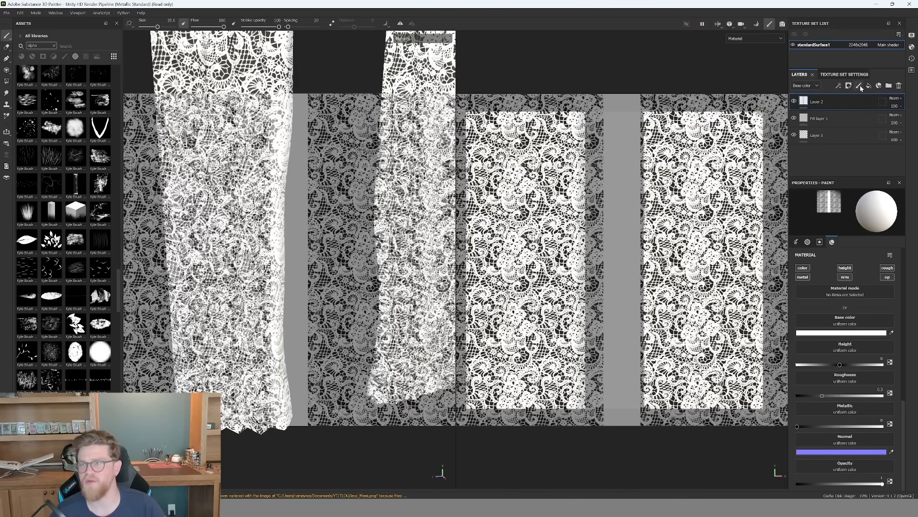
pyautogui.click(858, 85)
pyautogui.click(868, 85)
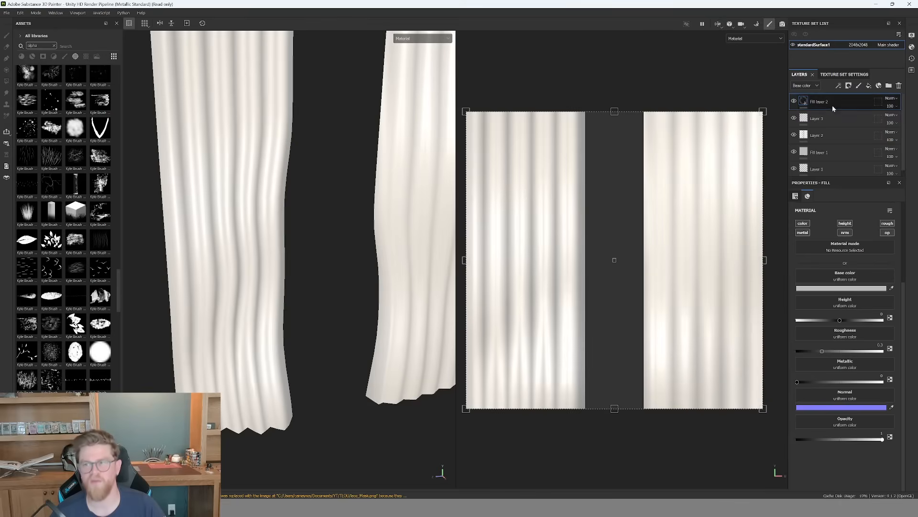
pyautogui.click(829, 118)
pyautogui.press('Delete')
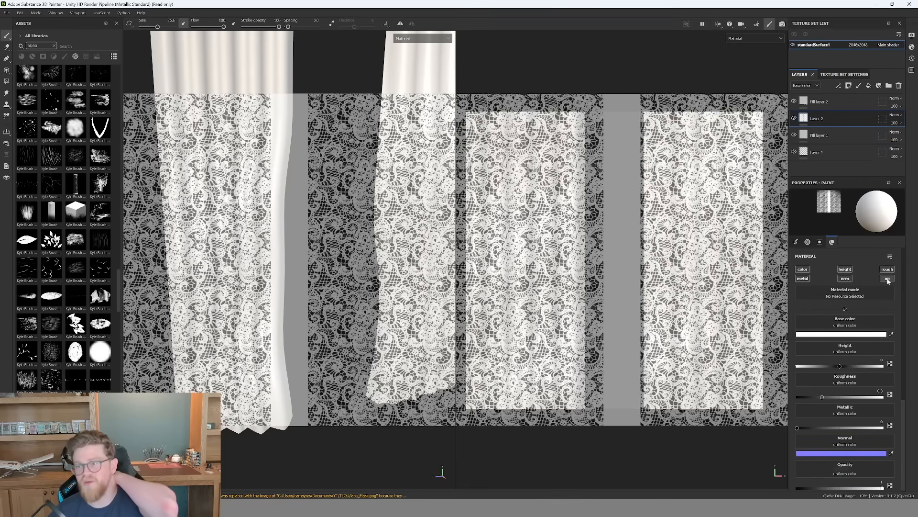
pyautogui.click(834, 105)
pyautogui.click(887, 232)
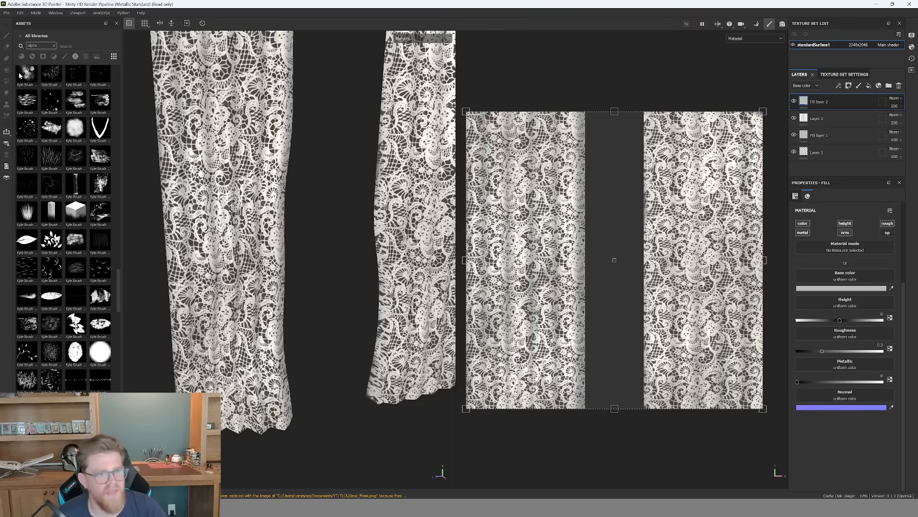
# Browse the material library without the alpha filter and add the Fabric Dobby Aged smart material to the layer stack.
pyautogui.click(31, 57)
pyautogui.click(55, 46)
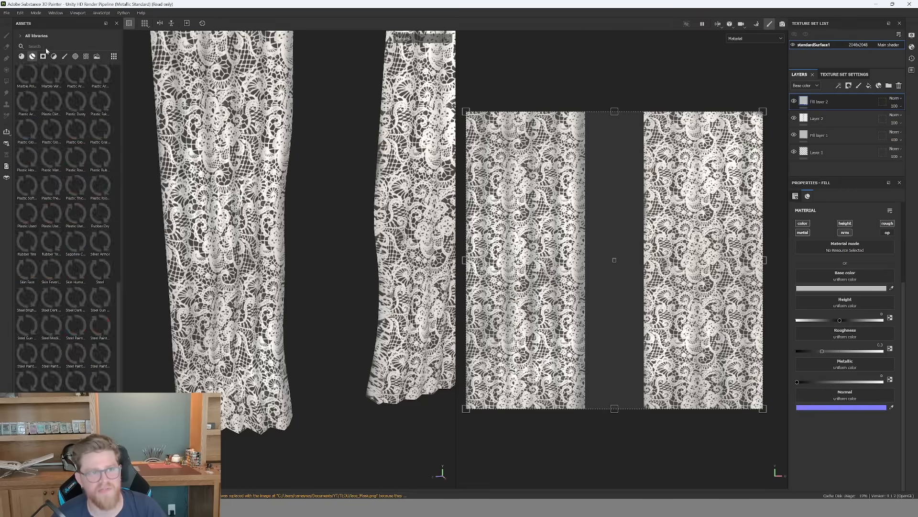
pyautogui.scroll(10, 61, 112)
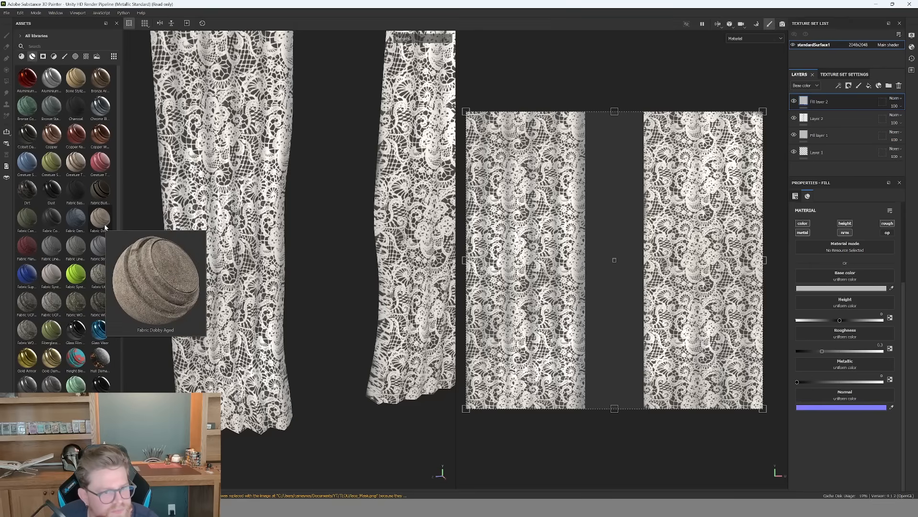
pyautogui.moveTo(100, 218); pyautogui.dragTo(840, 123)
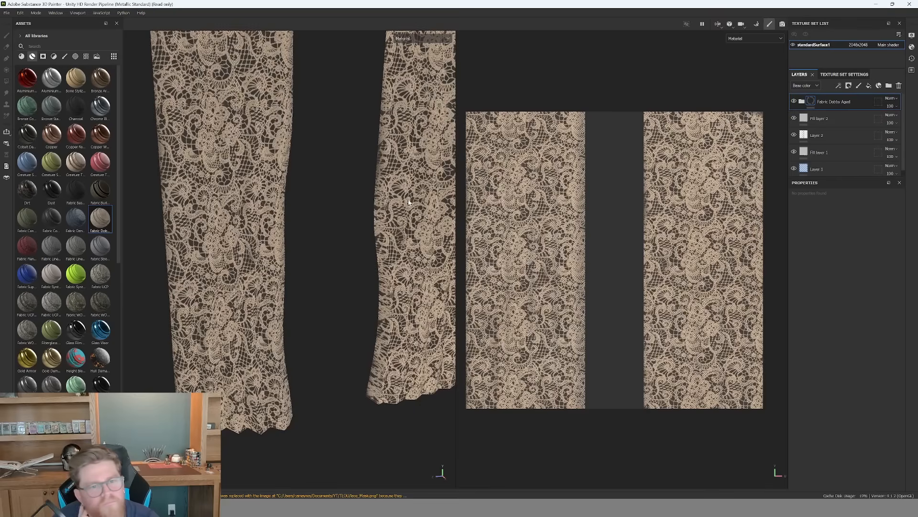
# Examine the Fabric Dobby Aged weave on the lace curtain up close.
pyautogui.keyDown('alt'); pyautogui.moveTo(326, 216); pyautogui.dragTo(337, 292, button='right'); pyautogui.keyUp('alt')
pyautogui.keyDown('alt'); pyautogui.moveTo(270, 266); pyautogui.dragTo(432, 285, button='middle'); pyautogui.keyUp('alt')
pyautogui.keyDown('alt'); pyautogui.moveTo(388, 253); pyautogui.dragTo(398, 248); pyautogui.keyUp('alt')
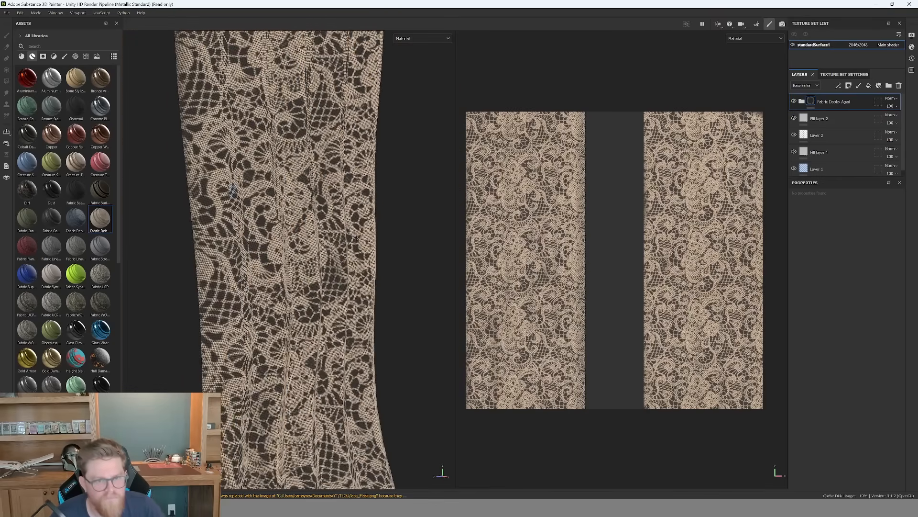
pyautogui.keyDown('alt'); pyautogui.moveTo(399, 248); pyautogui.dragTo(392, 298, button='right'); pyautogui.keyUp('alt')
pyautogui.keyDown('alt'); pyautogui.moveTo(392, 297); pyautogui.dragTo(375, 289); pyautogui.keyUp('alt')
pyautogui.keyDown('alt'); pyautogui.moveTo(375, 289); pyautogui.dragTo(339, 200, button='right'); pyautogui.keyUp('alt')
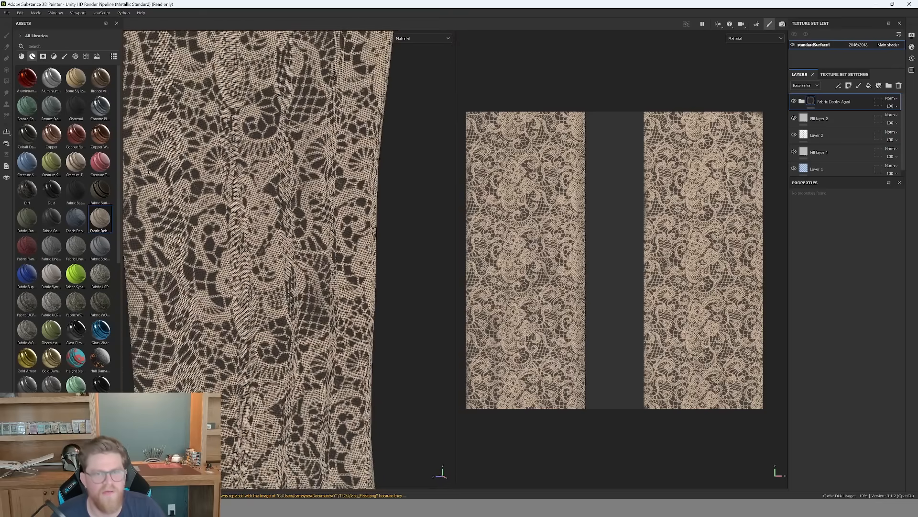
pyautogui.keyDown('alt'); pyautogui.moveTo(338, 201); pyautogui.dragTo(356, 197); pyautogui.keyUp('alt')
# Expand the Fabric Dobby Aged group and shift its Base Color layer to a paler, slightly yellower beige.
pyautogui.click(813, 103)
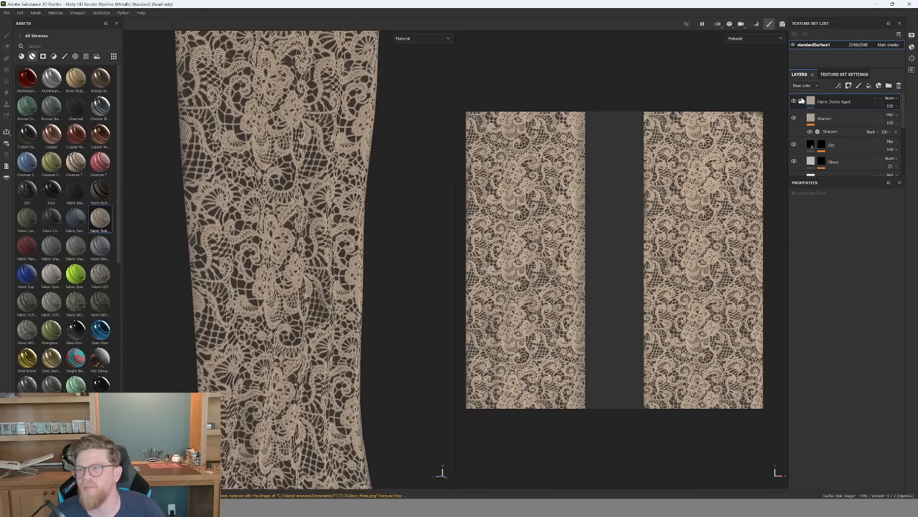
pyautogui.click(818, 122)
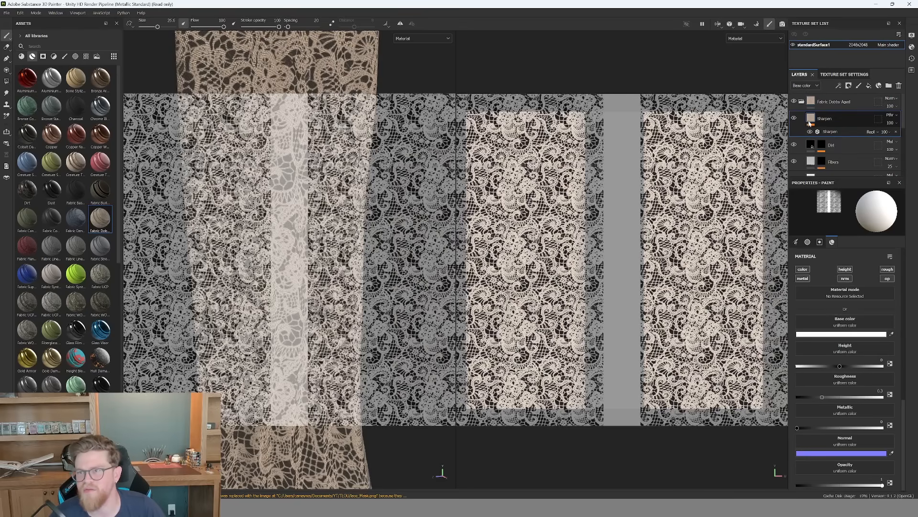
pyautogui.scroll(10, 871, 295)
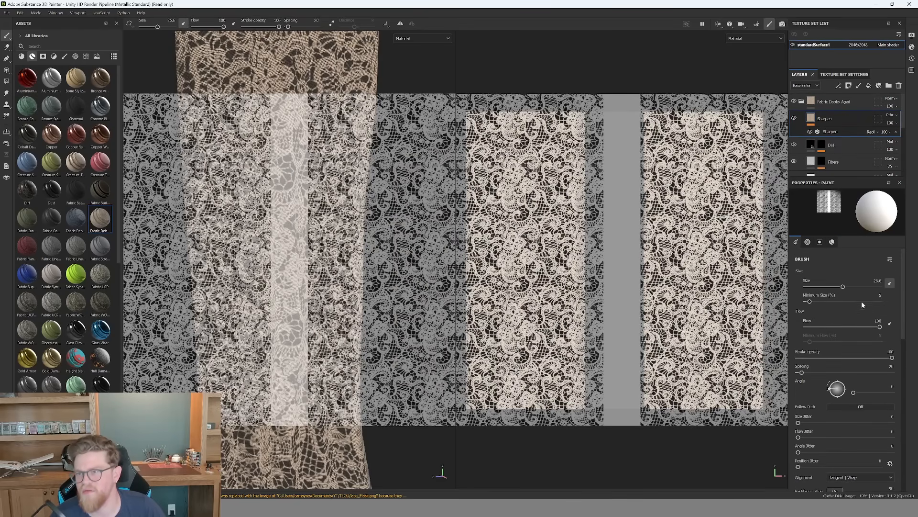
pyautogui.scroll(-2, 862, 131)
pyautogui.click(815, 163)
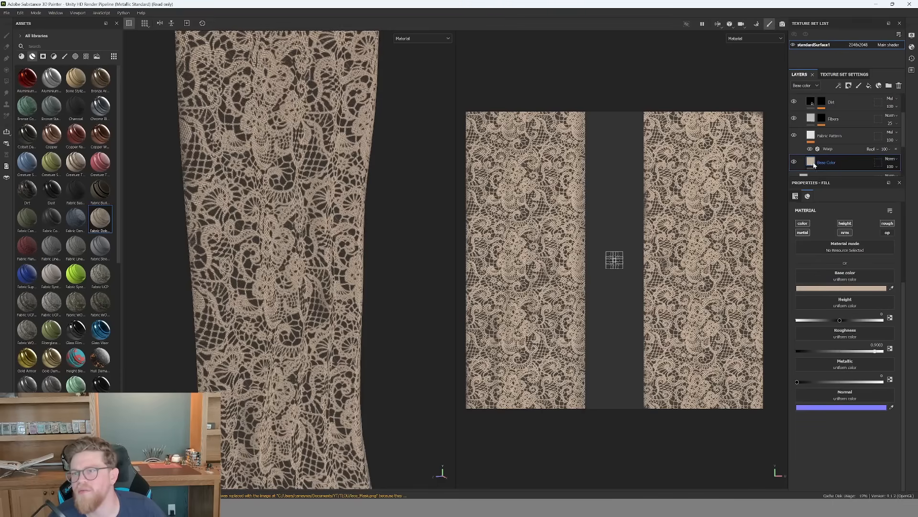
pyautogui.click(851, 289)
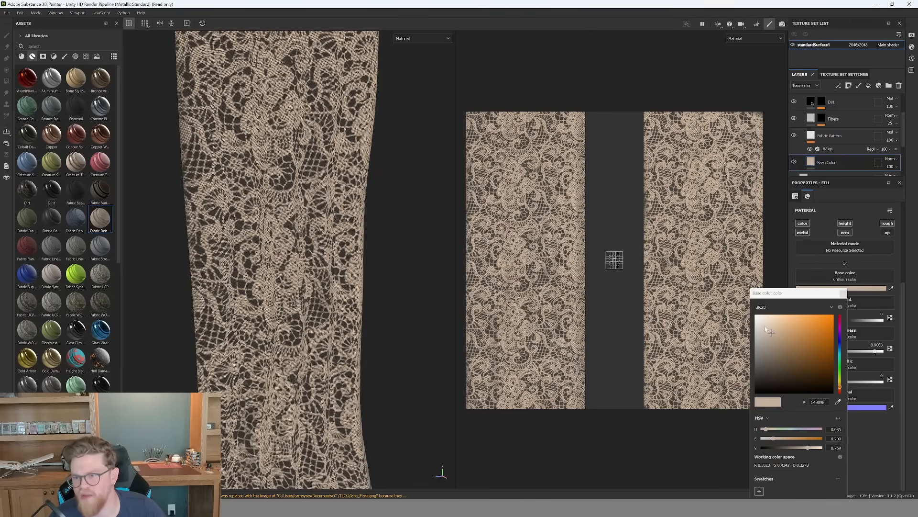
pyautogui.moveTo(771, 332)
pyautogui.mouseDown()
pyautogui.moveTo(759, 330)
pyautogui.moveTo(768, 331)
pyautogui.mouseUp()
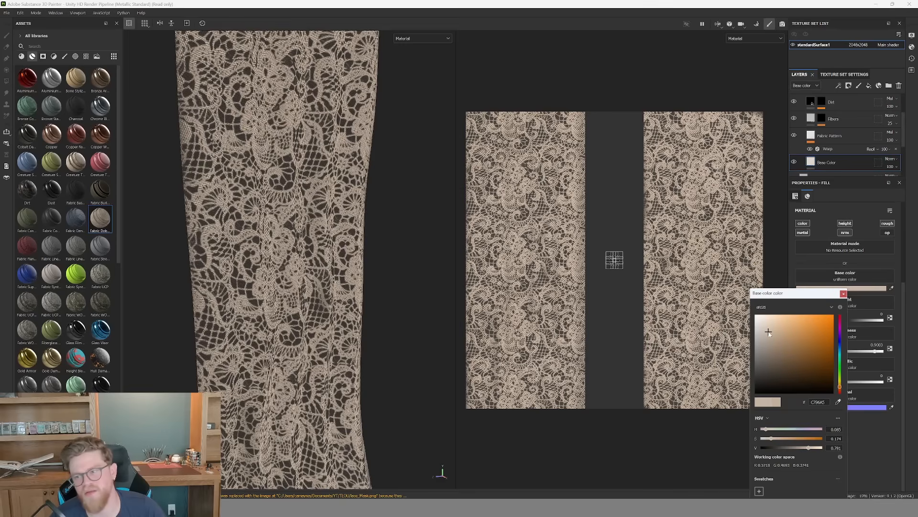
pyautogui.moveTo(839, 381); pyautogui.dragTo(841, 390)
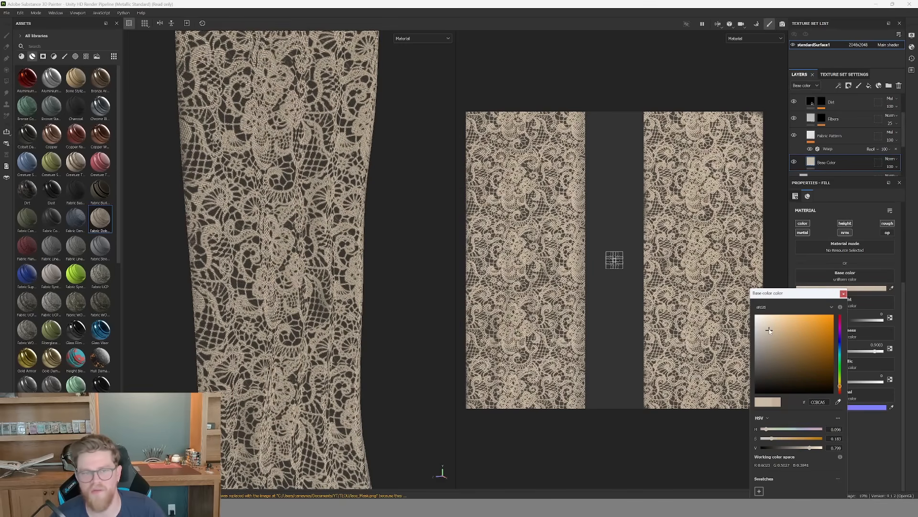
pyautogui.click(843, 293)
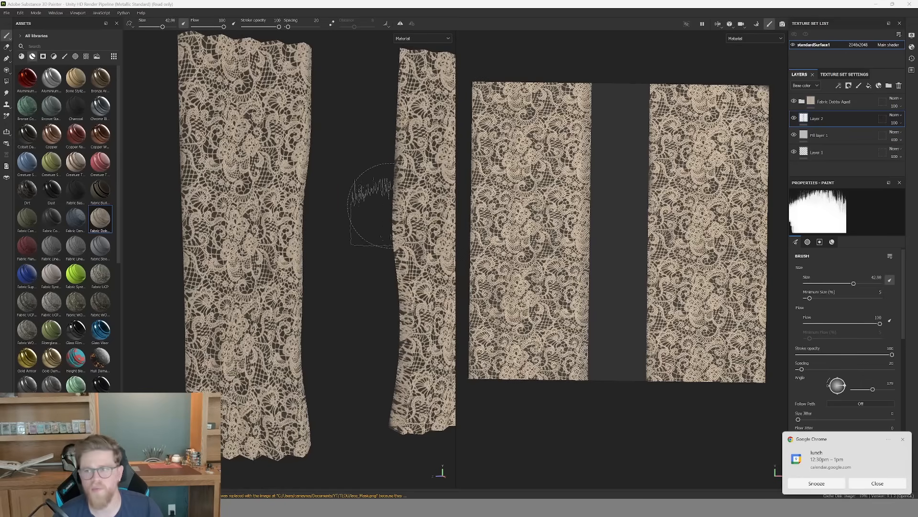
# Add a black mask to Layer 2 and dismiss the calendar notification.
pyautogui.keyDown('alt'); pyautogui.moveTo(363, 199); pyautogui.dragTo(333, 215); pyautogui.keyUp('alt')
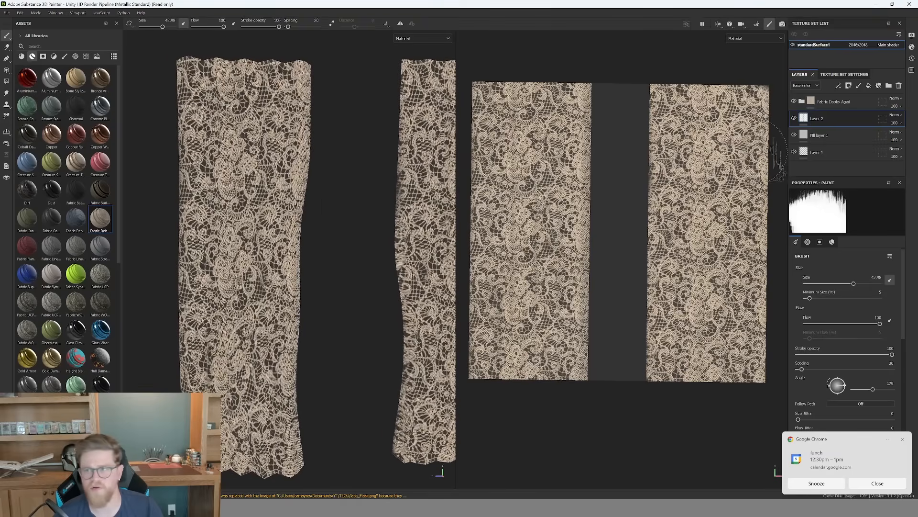
pyautogui.rightClick(807, 120)
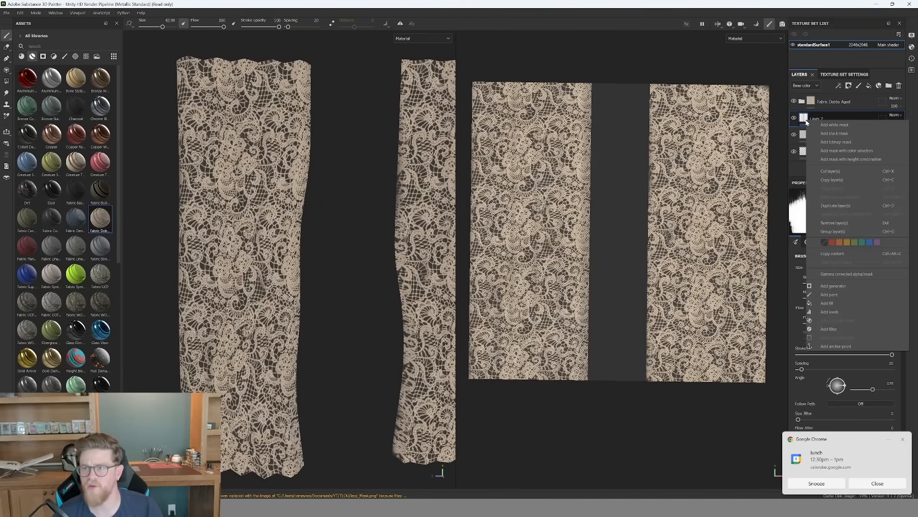
pyautogui.click(843, 134)
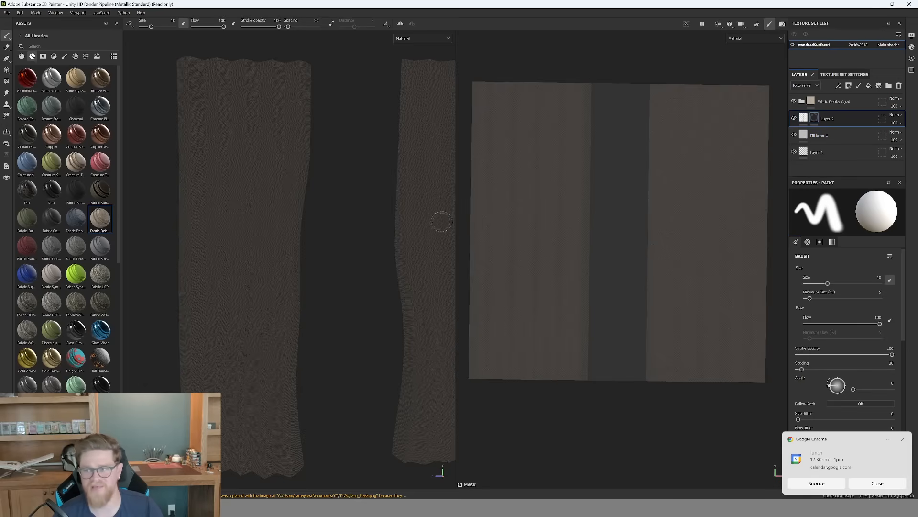
pyautogui.click(903, 439)
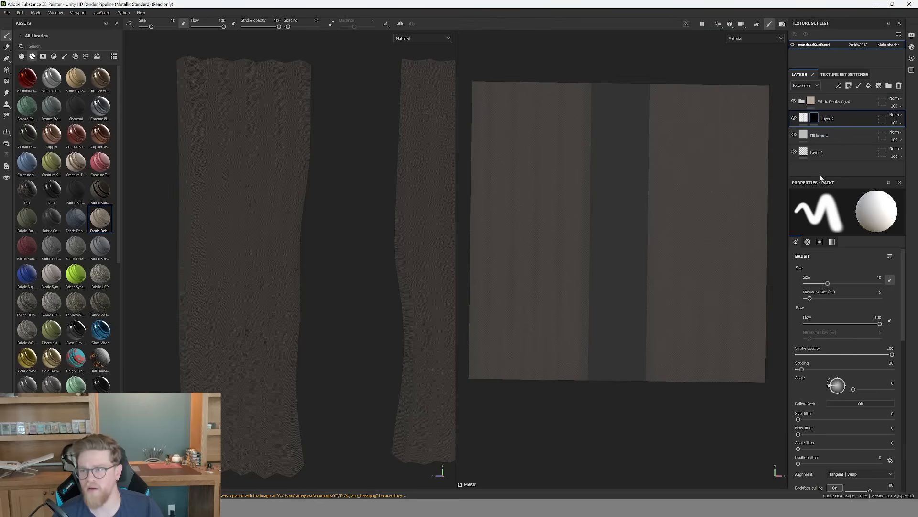
# Enlarge the soft brush and paint Layer 2's mask white over both curtains, leaving their lower ends masked.
pyautogui.scroll(-5, 828, 297)
pyautogui.scroll(-3, 828, 296)
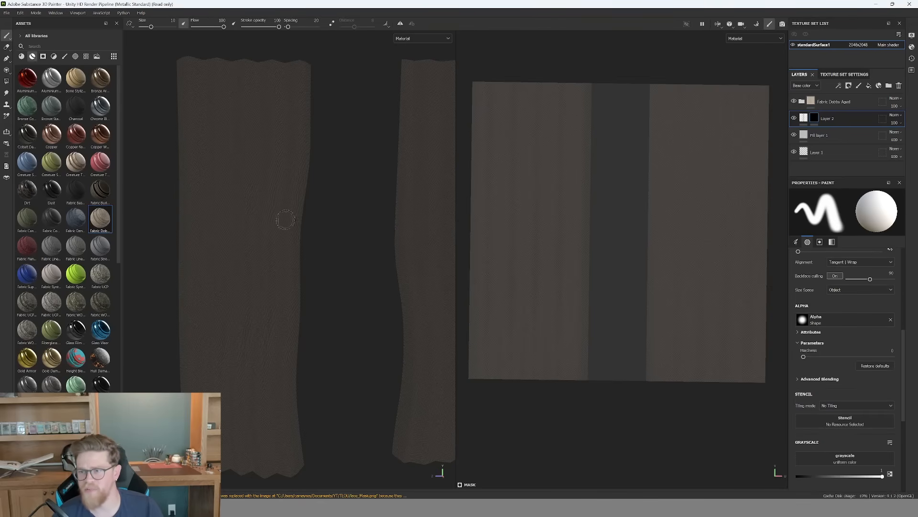
pyautogui.keyDown('ctrl'); pyautogui.moveTo(242, 224); pyautogui.dragTo(278, 223, button='right'); pyautogui.keyUp('ctrl')
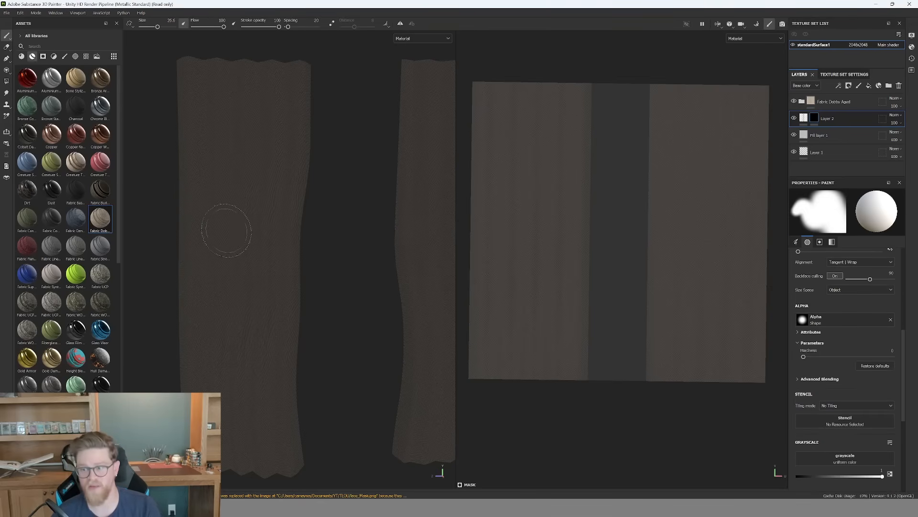
pyautogui.moveTo(189, 232)
pyautogui.mouseDown()
pyautogui.moveTo(320, 182)
pyautogui.moveTo(307, 102)
pyautogui.moveTo(191, 77)
pyautogui.moveTo(306, 71)
pyautogui.mouseUp()
pyautogui.moveTo(479, 119)
pyautogui.mouseDown()
pyautogui.moveTo(488, 316)
pyautogui.moveTo(577, 303)
pyautogui.moveTo(517, 229)
pyautogui.moveTo(600, 256)
pyautogui.moveTo(587, 96)
pyautogui.moveTo(632, 81)
pyautogui.moveTo(668, 139)
pyautogui.moveTo(665, 292)
pyautogui.moveTo(751, 289)
pyautogui.moveTo(761, 192)
pyautogui.moveTo(754, 93)
pyautogui.moveTo(669, 148)
pyautogui.mouseUp()
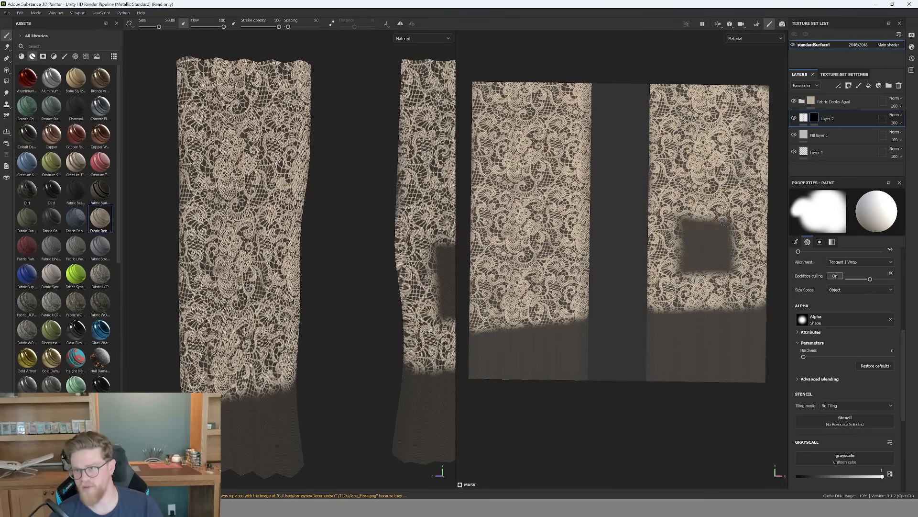
# Switch to the browser's The Last of Us menu image, examine the curtains' lower edges, and return to Substance Painter.
pyautogui.press('super+Tab')
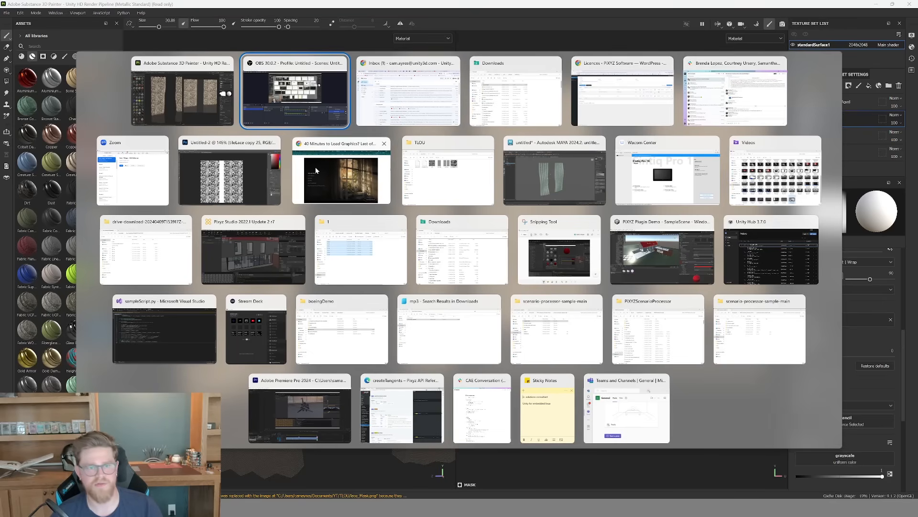
pyautogui.click(294, 157)
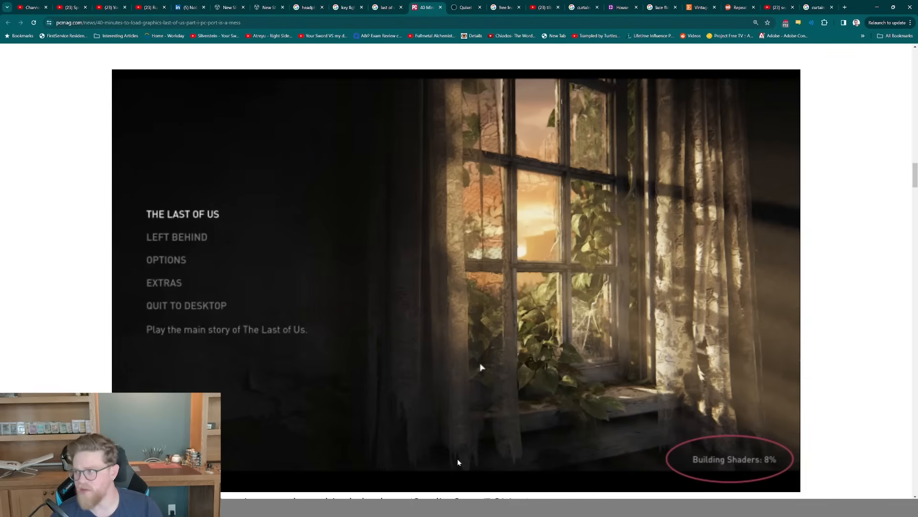
pyautogui.hotkey('alt', 'Tab')
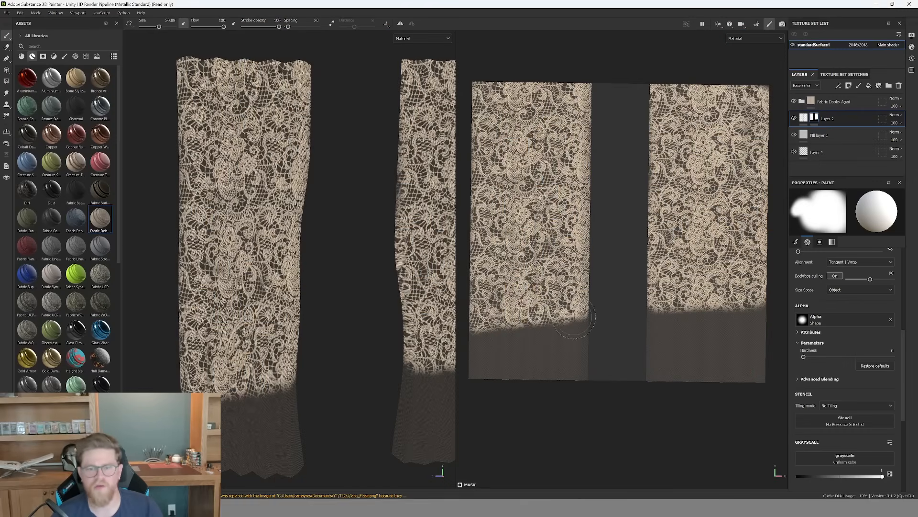
# Browse the brush alphas, filter them by "drip", and set Drips High as the mask brush's alpha.
pyautogui.click(845, 321)
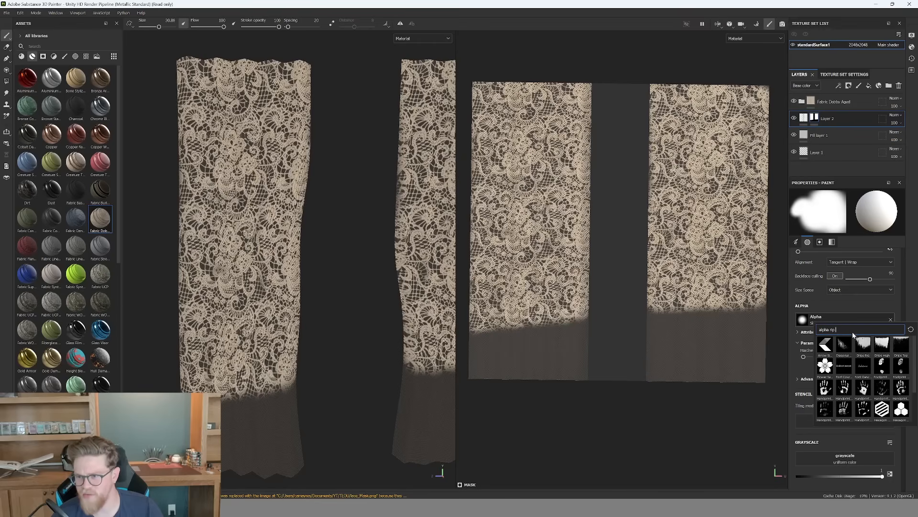
pyautogui.scroll(-2, 867, 364)
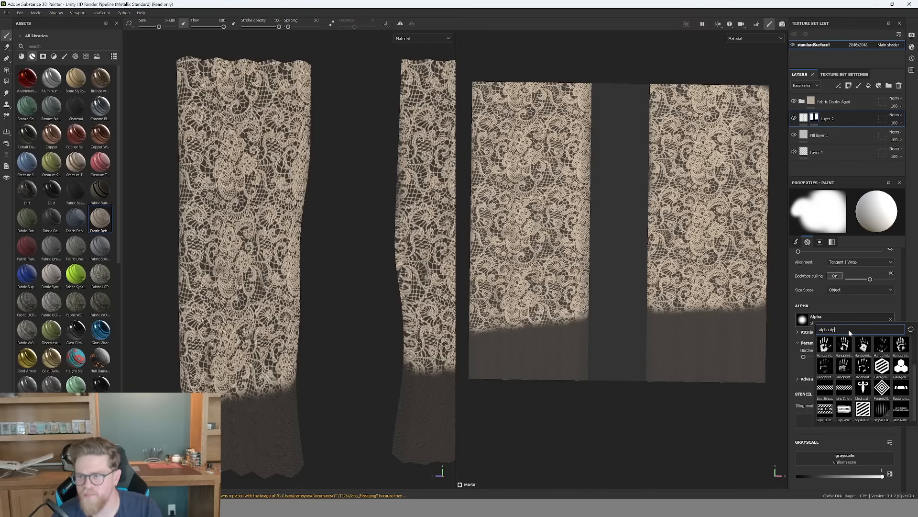
pyautogui.press('BackSpace')
pyautogui.press('BackSpace')
pyautogui.press('BackSpace')
pyautogui.press('BackSpace')
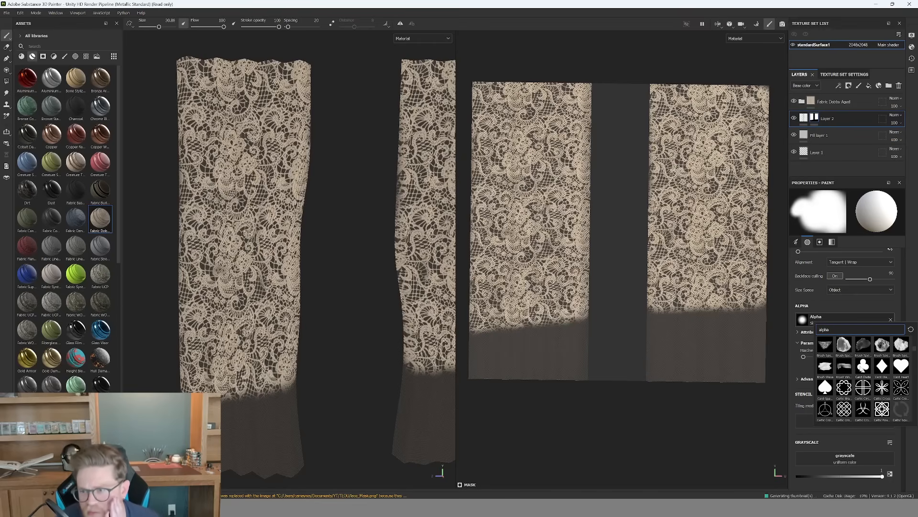
pyautogui.scroll(-5, 868, 378)
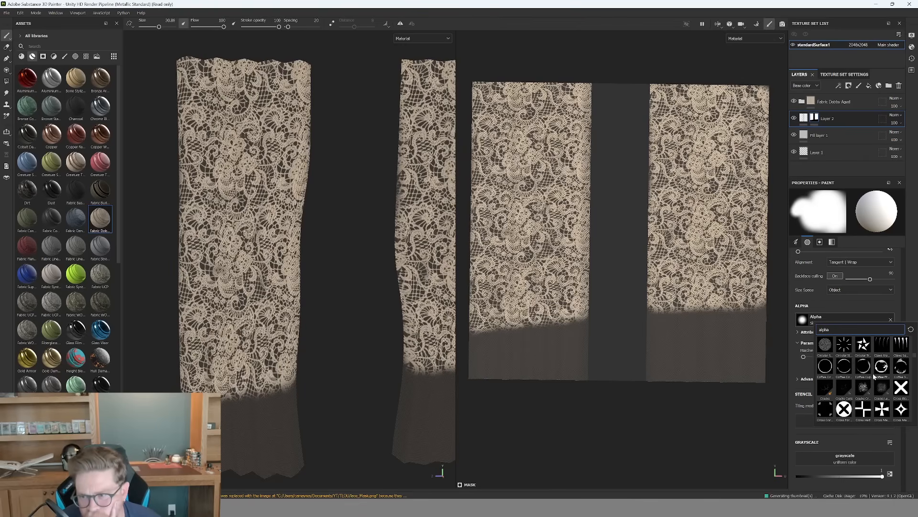
pyautogui.moveTo(875, 373)
pyautogui.moveTo(900, 347)
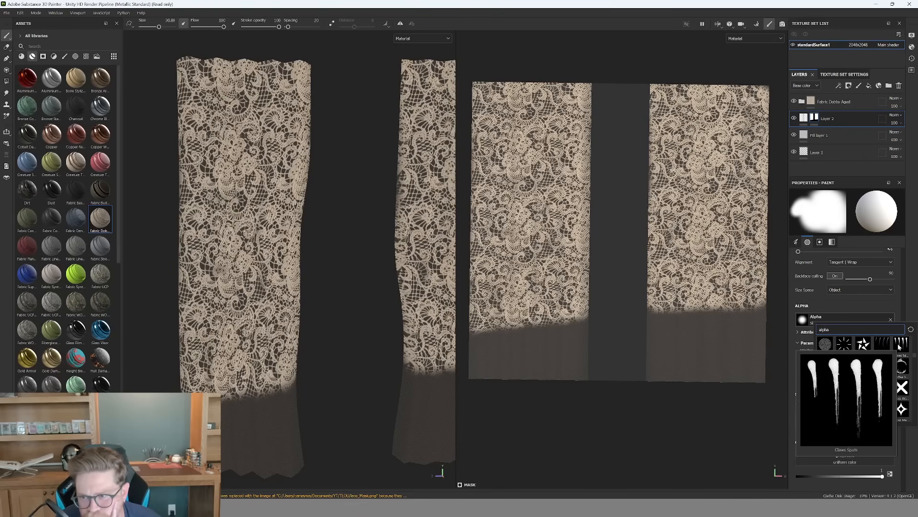
pyautogui.scroll(-5, 884, 401)
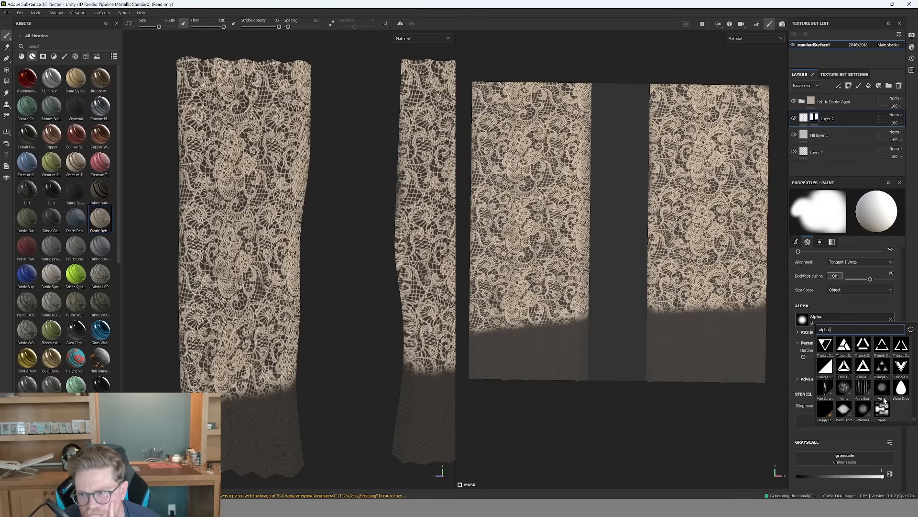
pyautogui.scroll(10, 884, 401)
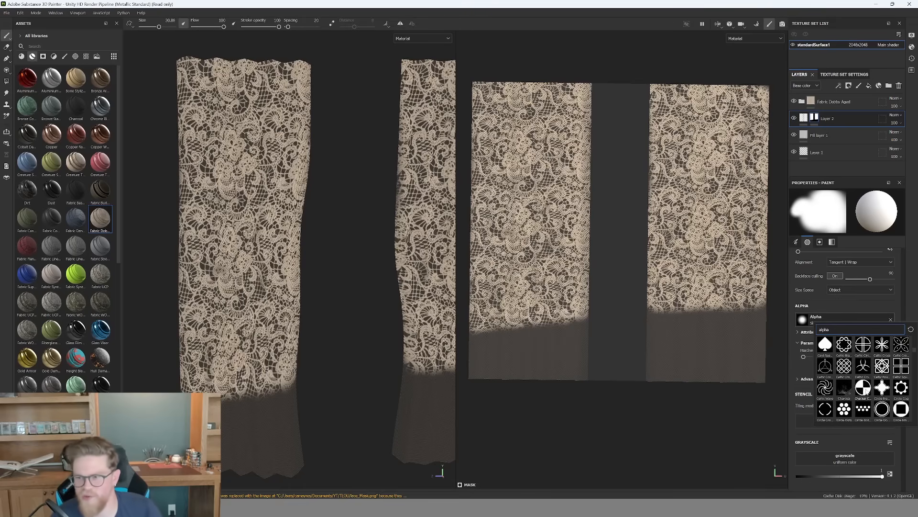
pyautogui.write('drip')
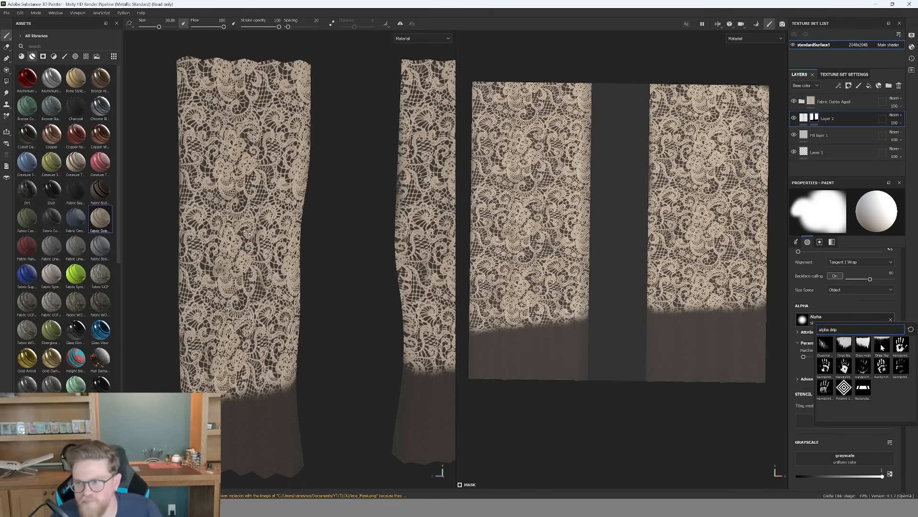
pyautogui.click(864, 345)
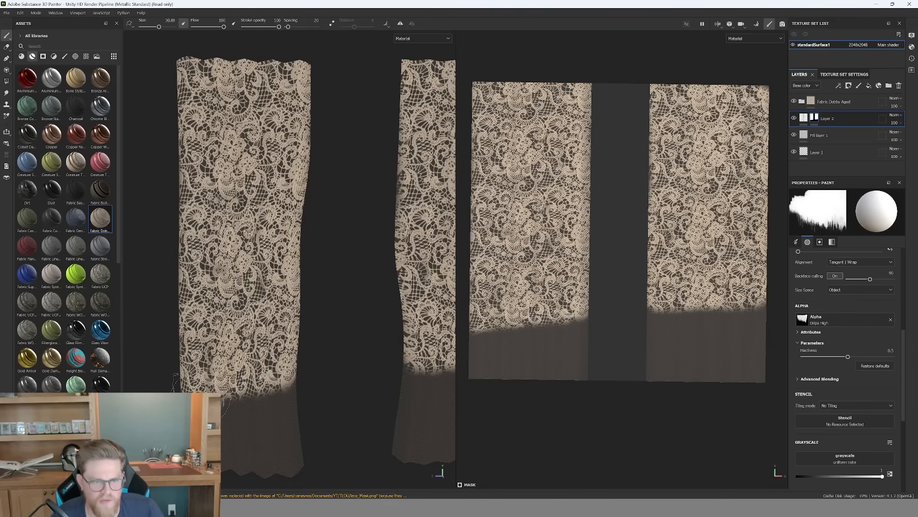
# Paint ragged, torn lower edges on both curtains in Layer 2's mask with the Drips High brush, varying its size.
pyautogui.click(177, 384)
pyautogui.moveTo(177, 385)
pyautogui.mouseDown()
pyautogui.moveTo(268, 435)
pyautogui.moveTo(270, 409)
pyautogui.moveTo(293, 383)
pyautogui.moveTo(302, 401)
pyautogui.mouseUp()
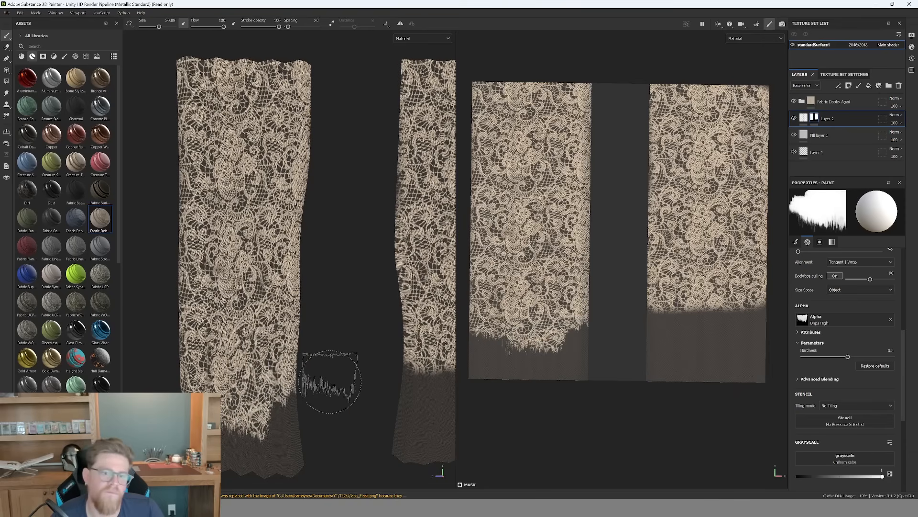
pyautogui.moveTo(692, 327)
pyautogui.mouseDown()
pyautogui.moveTo(656, 319)
pyautogui.moveTo(673, 326)
pyautogui.mouseUp()
pyautogui.keyDown('ctrl'); pyautogui.moveTo(677, 323); pyautogui.dragTo(668, 324, button='right'); pyautogui.keyUp('ctrl')
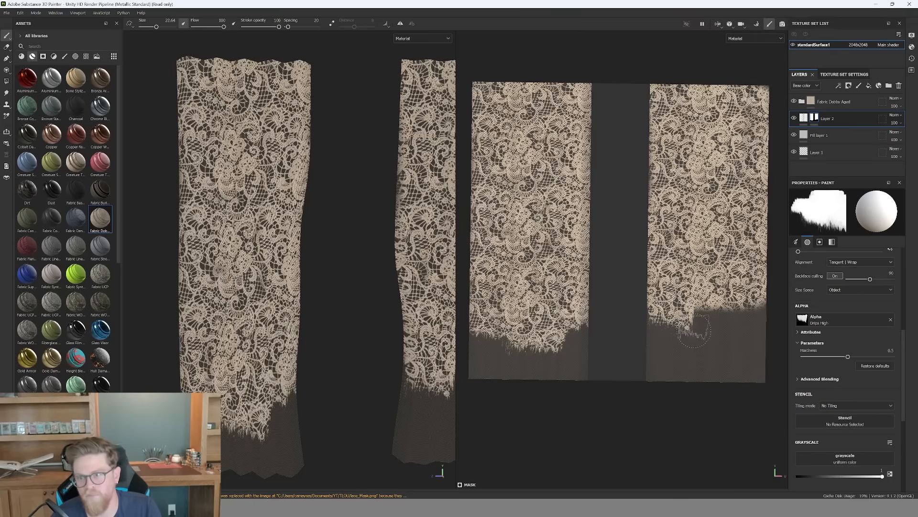
pyautogui.moveTo(693, 325)
pyautogui.mouseDown()
pyautogui.moveTo(737, 321)
pyautogui.moveTo(732, 352)
pyautogui.mouseUp()
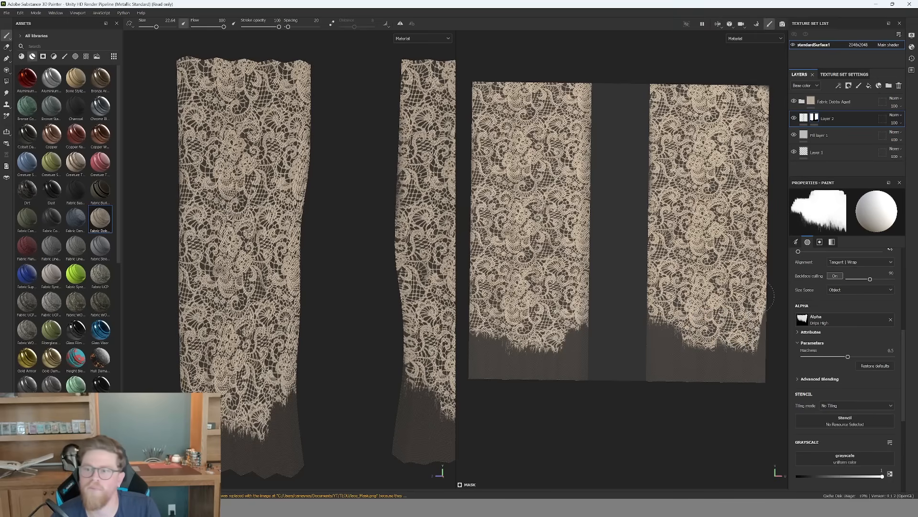
pyautogui.keyDown('ctrl'); pyautogui.moveTo(729, 357); pyautogui.dragTo(717, 356, button='right'); pyautogui.keyUp('ctrl')
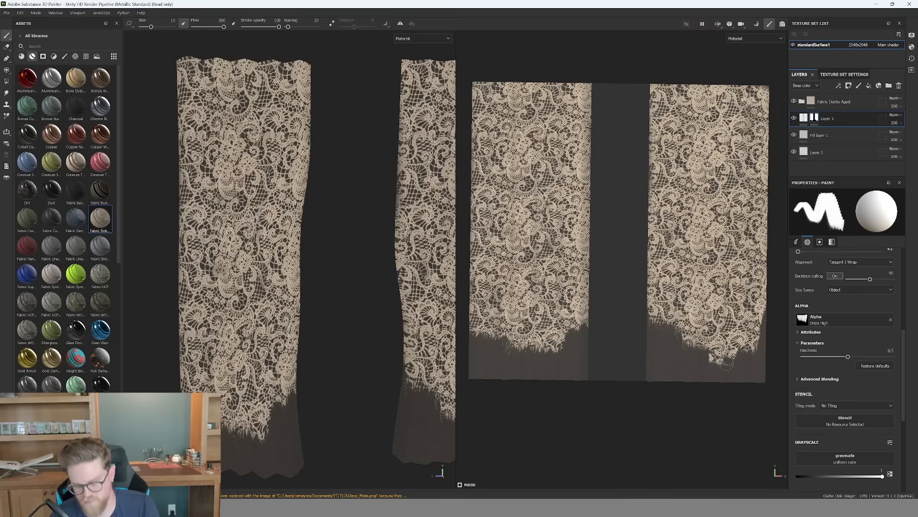
pyautogui.keyDown('ctrl'); pyautogui.moveTo(725, 362); pyautogui.dragTo(740, 357, button='right'); pyautogui.keyUp('ctrl')
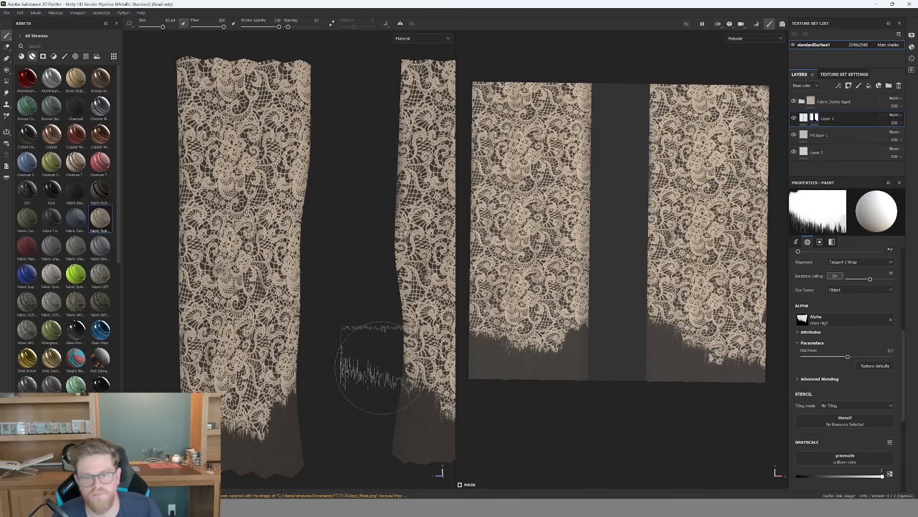
# Set the opacity channel of Fill layer 1 to 0.
pyautogui.keyDown('alt'); pyautogui.moveTo(381, 367); pyautogui.dragTo(206, 269, button='right'); pyautogui.keyUp('alt')
pyautogui.keyDown('alt'); pyautogui.moveTo(319, 320); pyautogui.dragTo(388, 313); pyautogui.keyUp('alt')
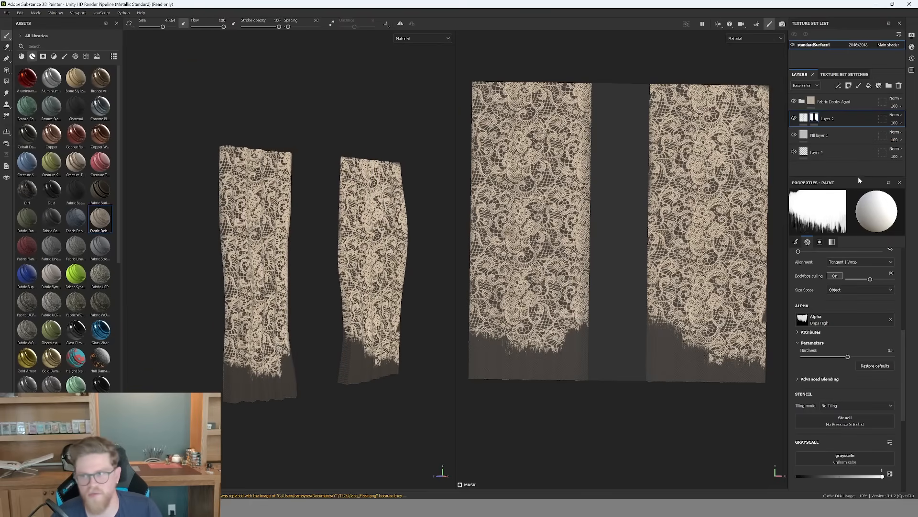
pyautogui.click(827, 137)
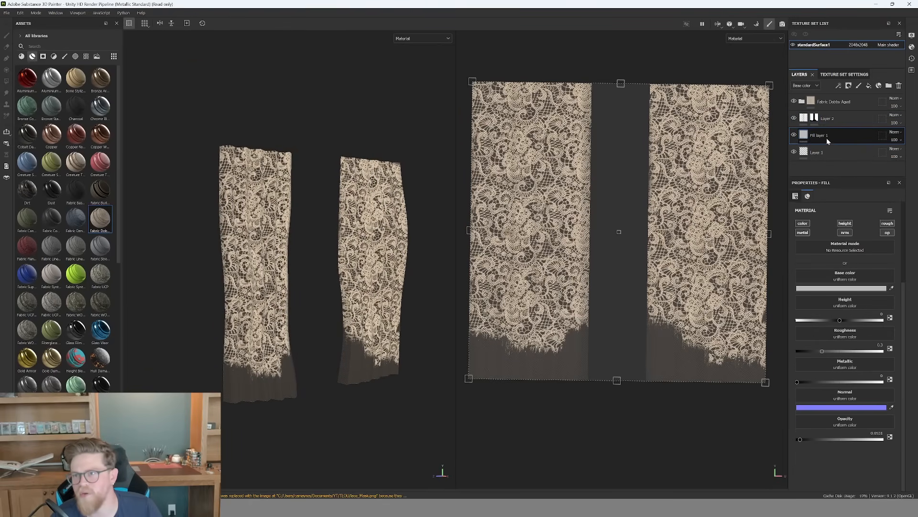
pyautogui.moveTo(799, 439); pyautogui.dragTo(794, 439)
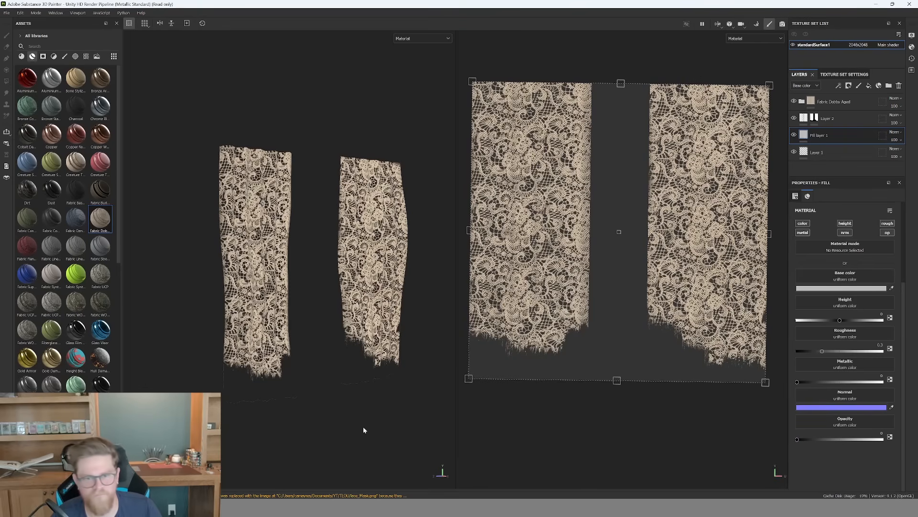
pyautogui.keyDown('alt'); pyautogui.moveTo(364, 430); pyautogui.dragTo(370, 409); pyautogui.keyUp('alt')
# Select Layer 2's mask for painting and reduce the brush size.
pyautogui.click(826, 120)
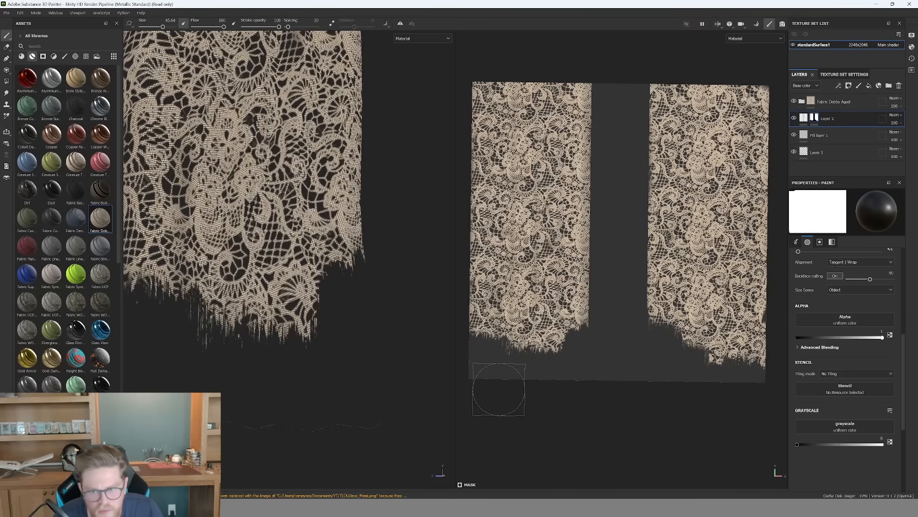
pyautogui.scroll(-3, 314, 401)
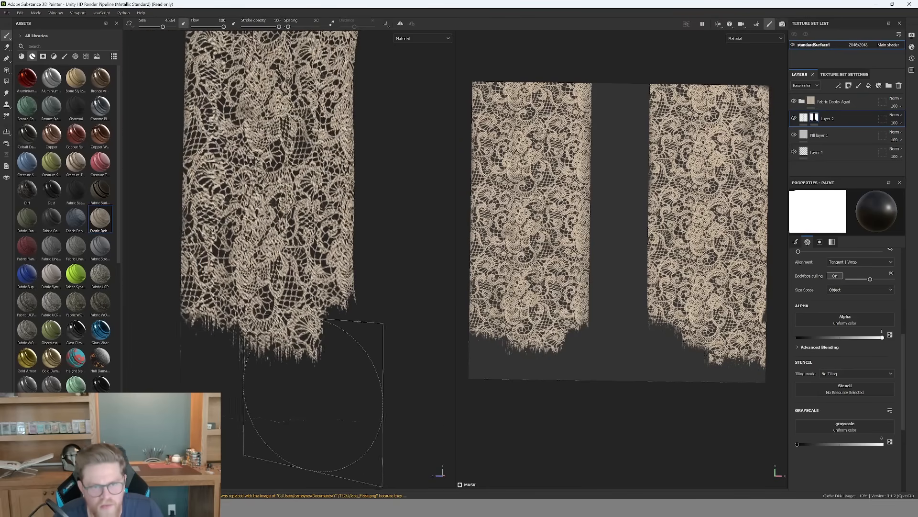
pyautogui.moveTo(312, 400)
pyautogui.keyDown('alt'); pyautogui.mouseDown()
pyautogui.moveTo(312, 375)
pyautogui.moveTo(495, 365)
pyautogui.moveTo(366, 375)
pyautogui.moveTo(316, 397)
pyautogui.mouseUp(); pyautogui.keyUp('alt')
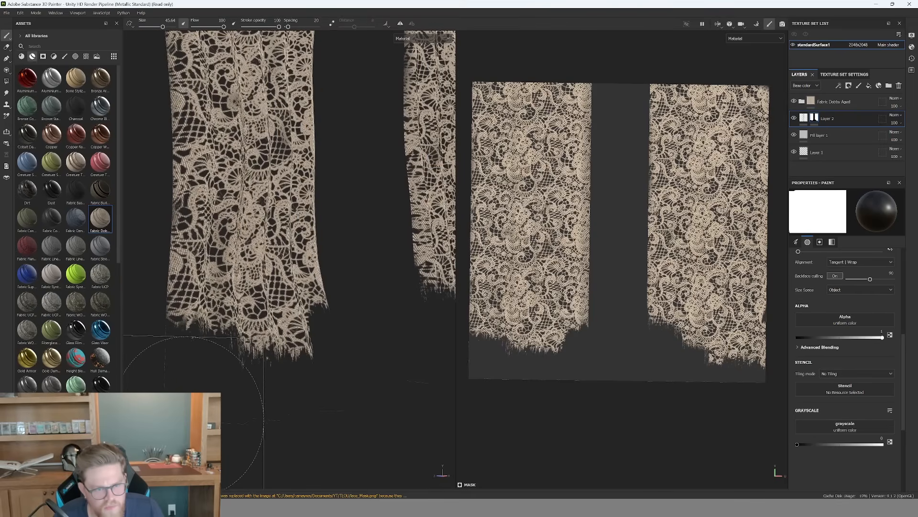
pyautogui.keyDown('ctrl'); pyautogui.moveTo(177, 416); pyautogui.dragTo(160, 380, button='right'); pyautogui.keyUp('ctrl')
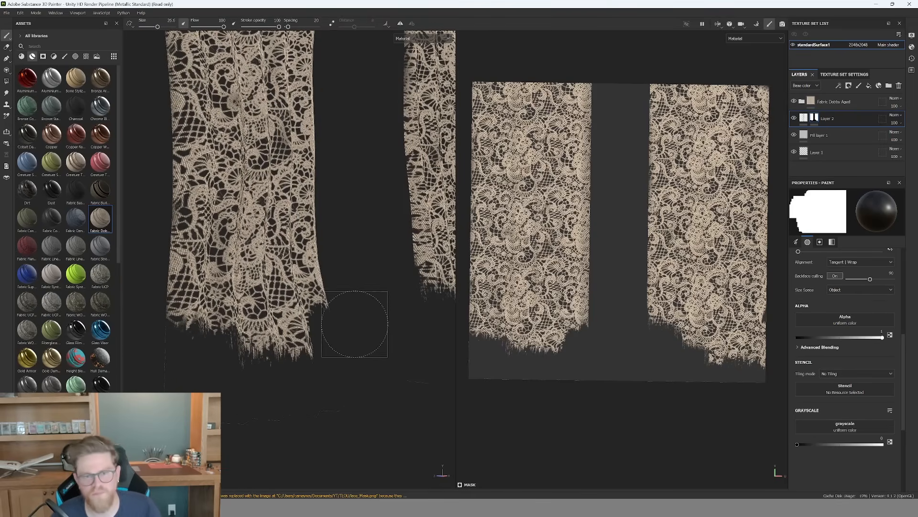
pyautogui.keyDown('alt'); pyautogui.moveTo(353, 328); pyautogui.dragTo(369, 329); pyautogui.keyUp('alt')
pyautogui.moveTo(243, 258)
pyautogui.keyDown('alt'); pyautogui.mouseDown()
pyautogui.moveTo(332, 271)
pyautogui.moveTo(297, 365)
pyautogui.mouseUp(); pyautogui.keyUp('alt')
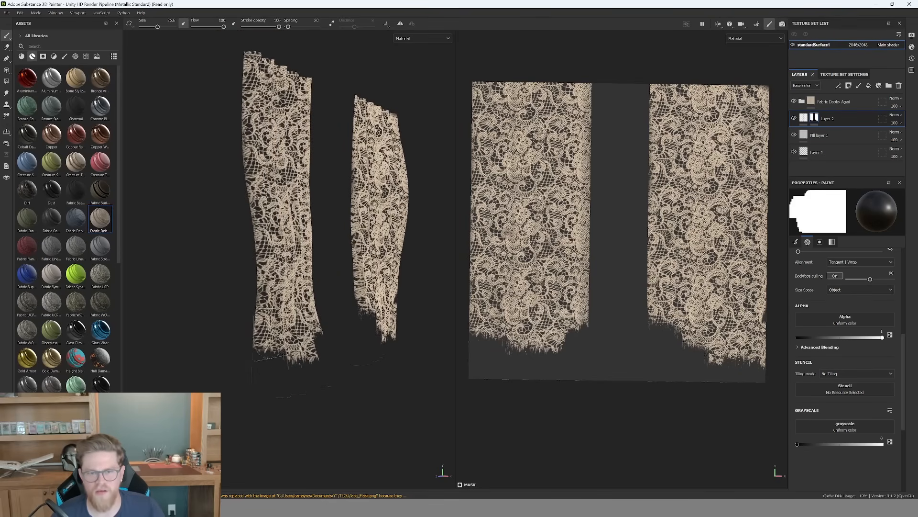
pyautogui.keyDown('alt'); pyautogui.moveTo(325, 313); pyautogui.dragTo(323, 308); pyautogui.keyUp('alt')
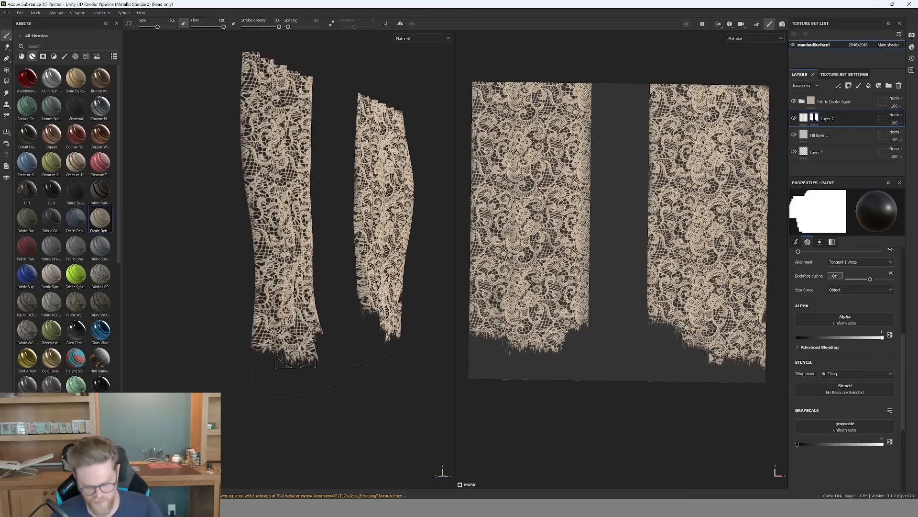
pyautogui.press('[')
pyautogui.press('[')
pyautogui.press('[')
pyautogui.press(']')
pyautogui.press(']')
pyautogui.press(']')
pyautogui.press(']')
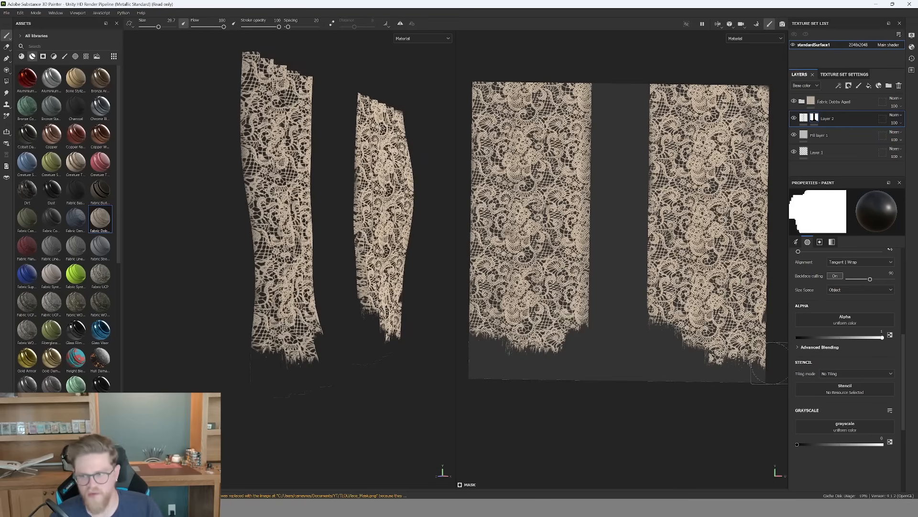
# Load the Diagonal Drips alpha and stamp it in white along the ragged lower edge of the left curtain panel.
pyautogui.click(855, 325)
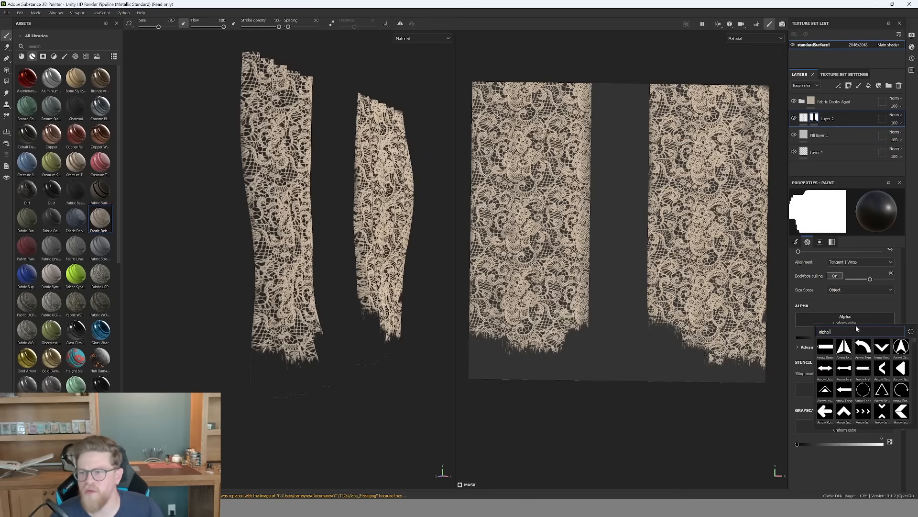
pyautogui.click(843, 471)
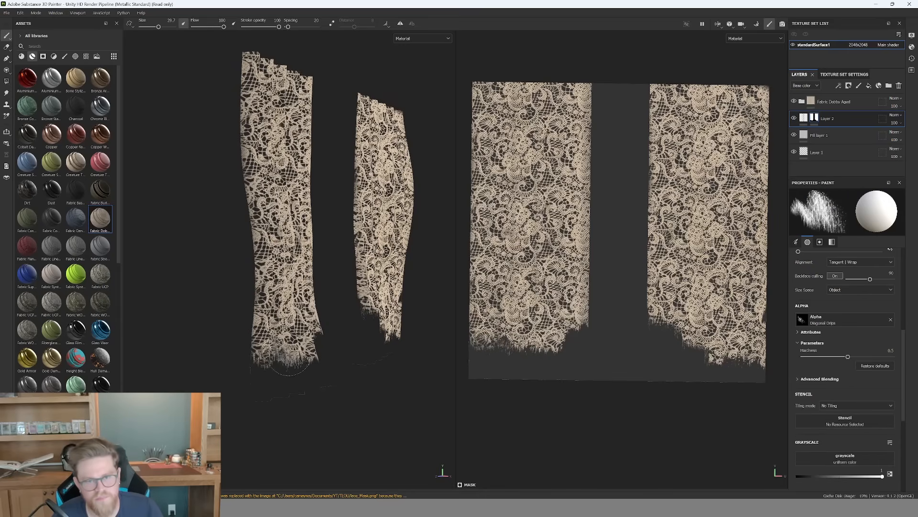
pyautogui.moveTo(296, 348); pyautogui.dragTo(295, 364)
pyautogui.click(296, 365)
pyautogui.click(315, 361)
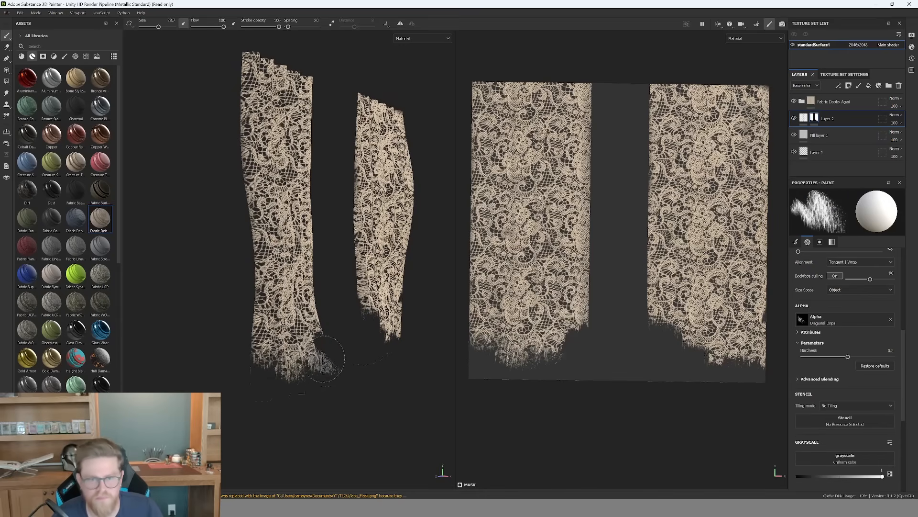
pyautogui.click(321, 338)
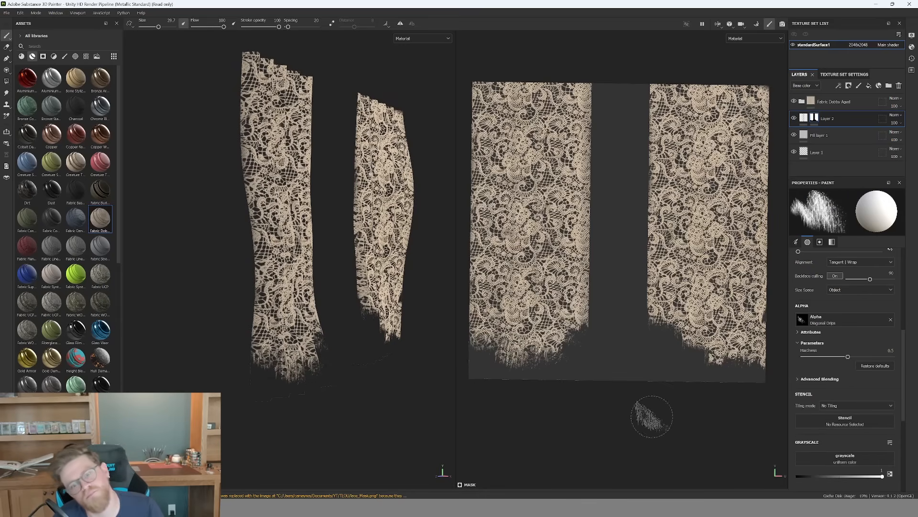
# Switch the brush alpha to Drips Big and paint in more frayed lace along the left curtain panel's hem.
pyautogui.click(835, 322)
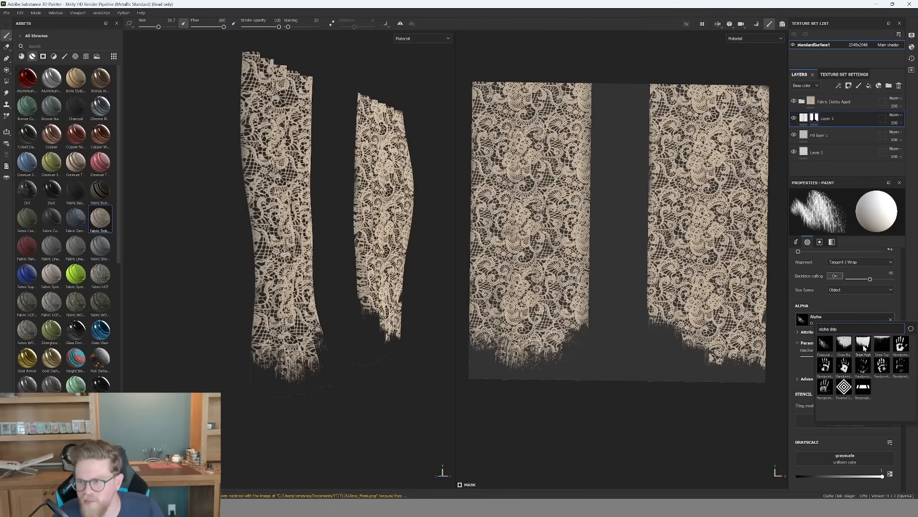
pyautogui.click(848, 344)
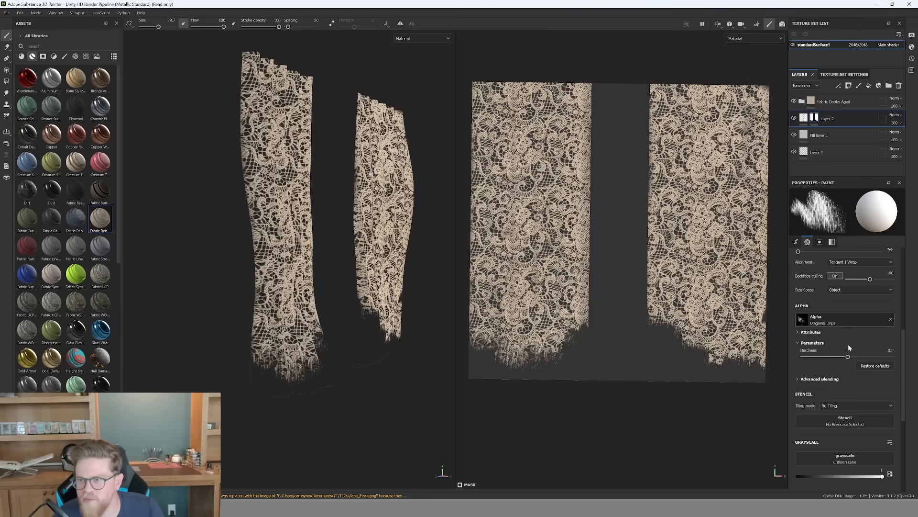
pyautogui.moveTo(269, 376); pyautogui.dragTo(283, 377)
pyautogui.click(316, 356)
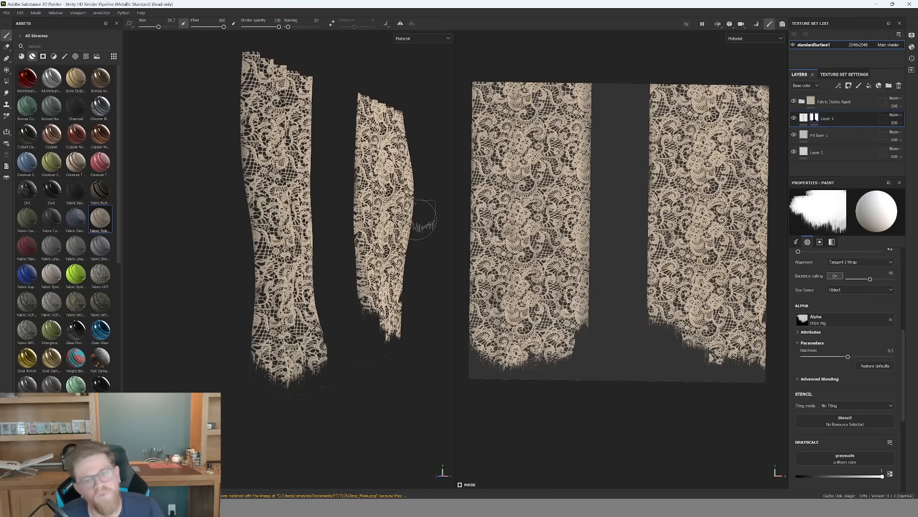
# Stamp the Drips Big alpha along the right curtain panel's lower edge to extend its frayed lace hem.
pyautogui.click(370, 314)
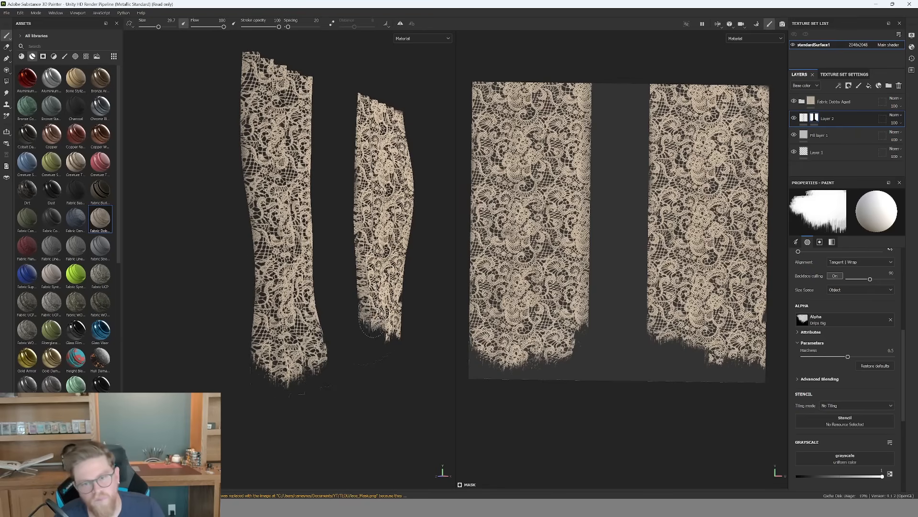
pyautogui.click(371, 322)
pyautogui.click(374, 330)
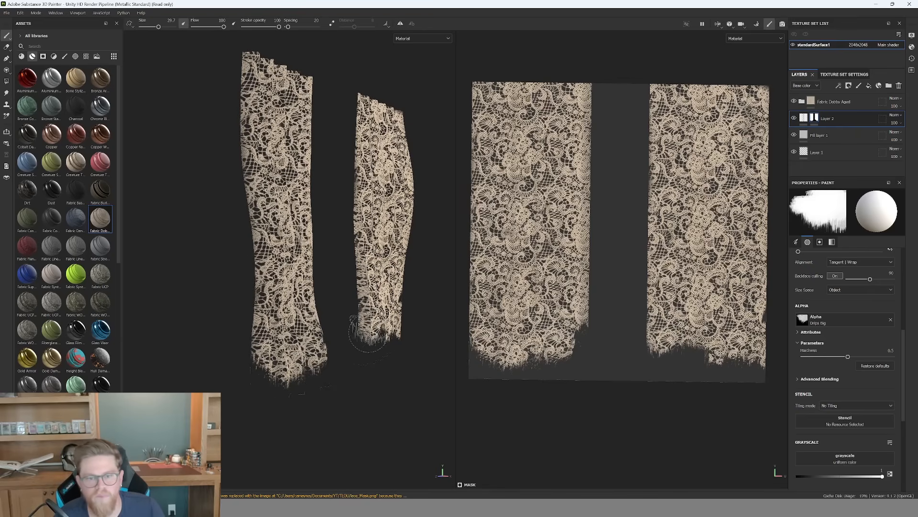
pyautogui.click(383, 339)
pyautogui.click(393, 339)
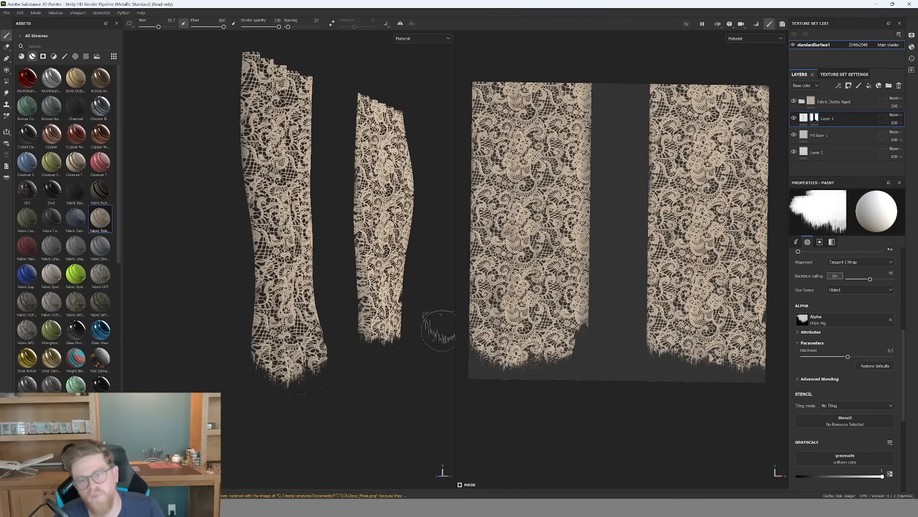
pyautogui.click(373, 349)
pyautogui.click(382, 344)
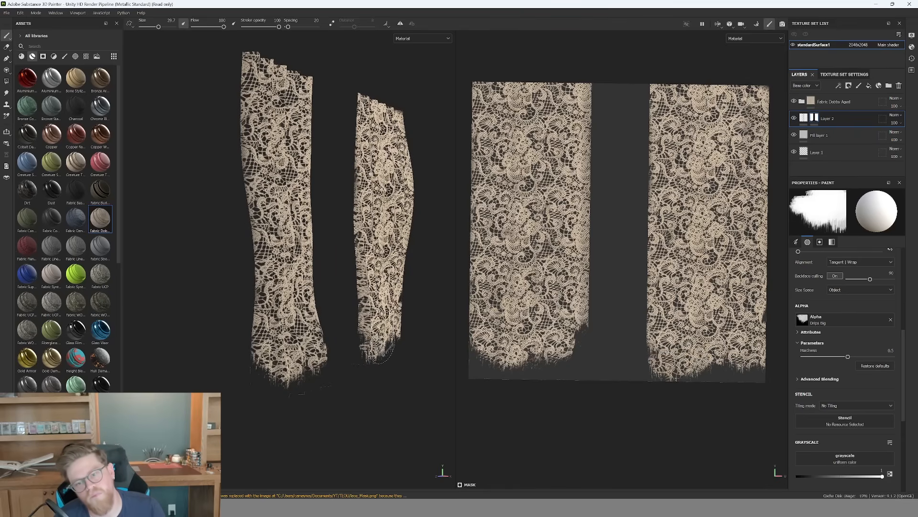
pyautogui.click(366, 348)
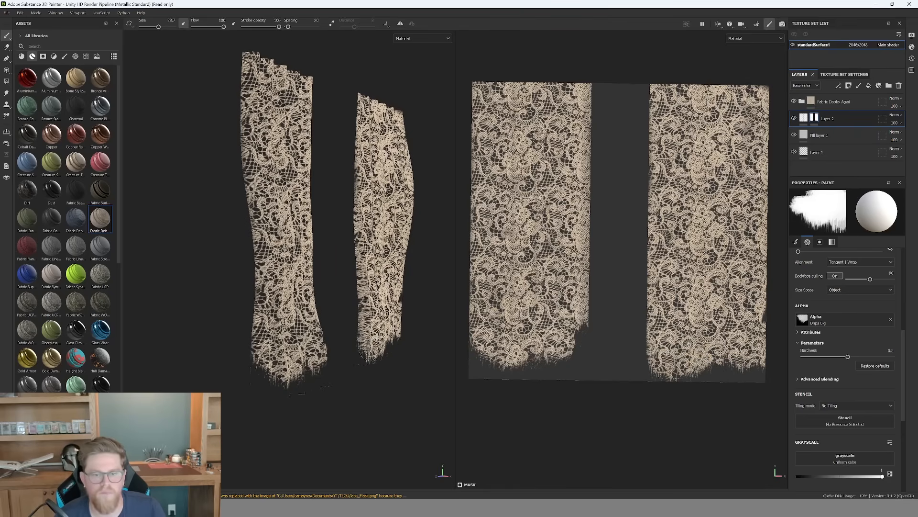
pyautogui.moveTo(392, 397)
pyautogui.keyDown('alt'); pyautogui.mouseDown(button='right')
pyautogui.moveTo(353, 368)
pyautogui.moveTo(388, 392)
pyautogui.mouseUp(button='right'); pyautogui.keyUp('alt')
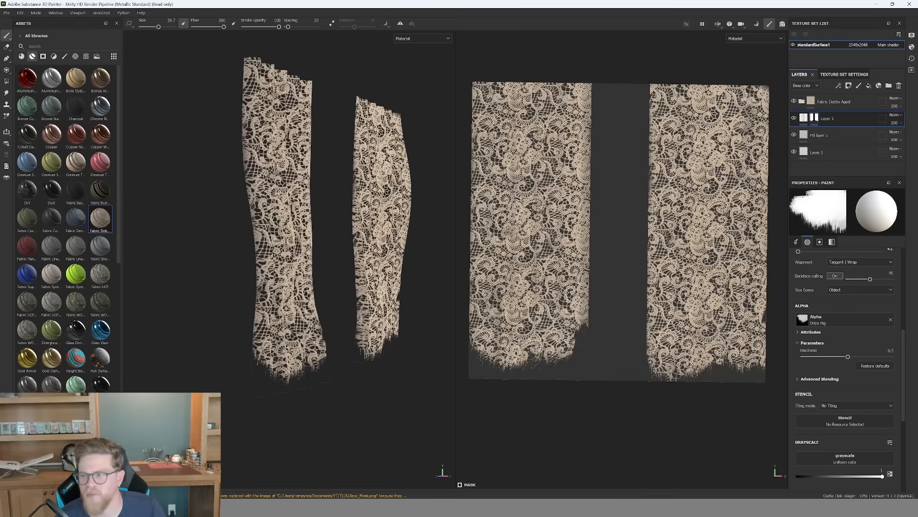
pyautogui.keyDown('alt'); pyautogui.moveTo(353, 181); pyautogui.dragTo(350, 242, button='middle'); pyautogui.keyUp('alt')
pyautogui.keyDown('alt'); pyautogui.moveTo(350, 242); pyautogui.dragTo(341, 243); pyautogui.keyUp('alt')
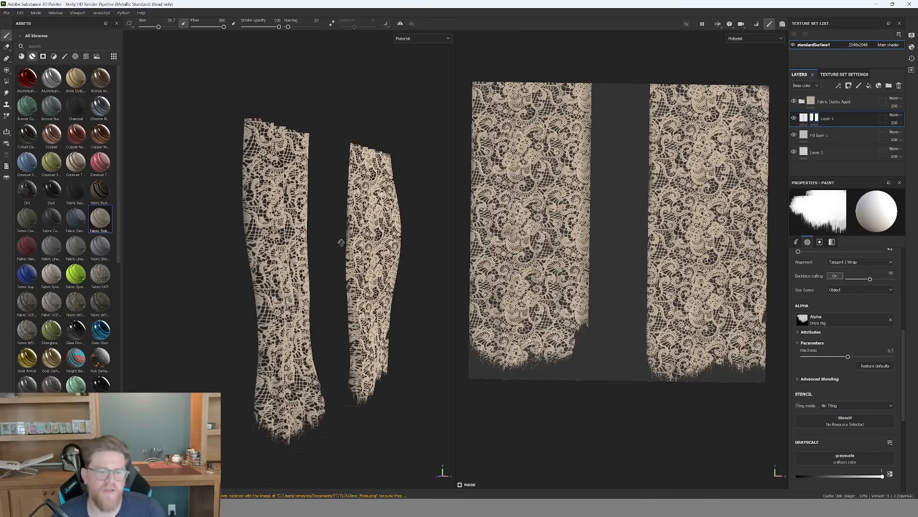
pyautogui.click(21, 56)
pyautogui.scroll(-5, 69, 244)
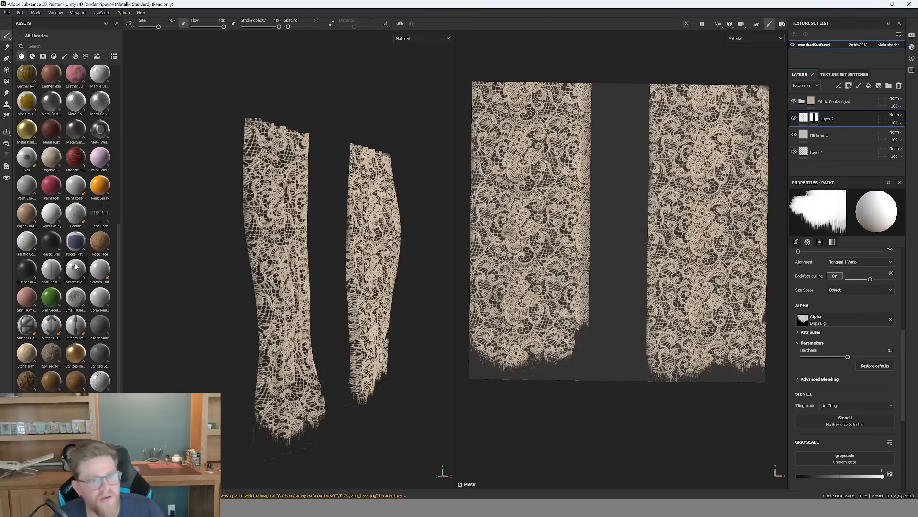
pyautogui.scroll(5, 76, 266)
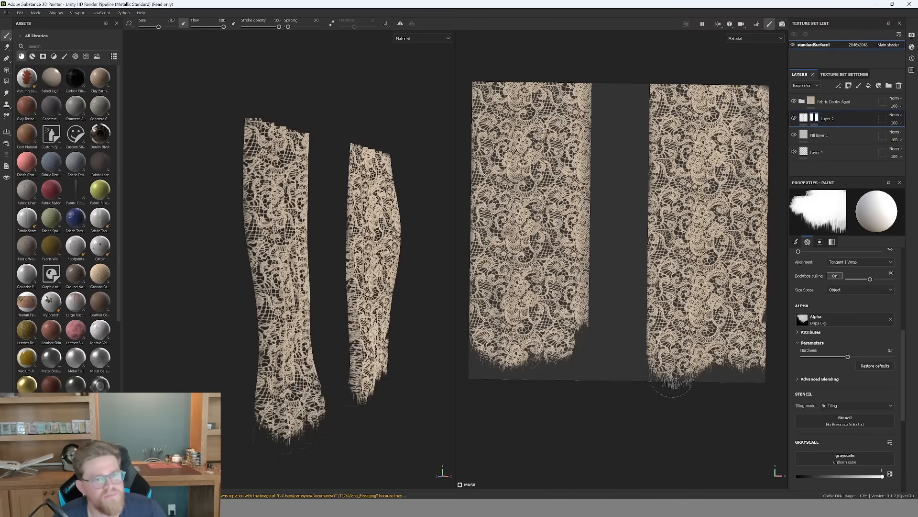
# Clear the mask brush's alpha and add a new paint layer above the Fabric Dobby Aged folder.
pyautogui.click(890, 320)
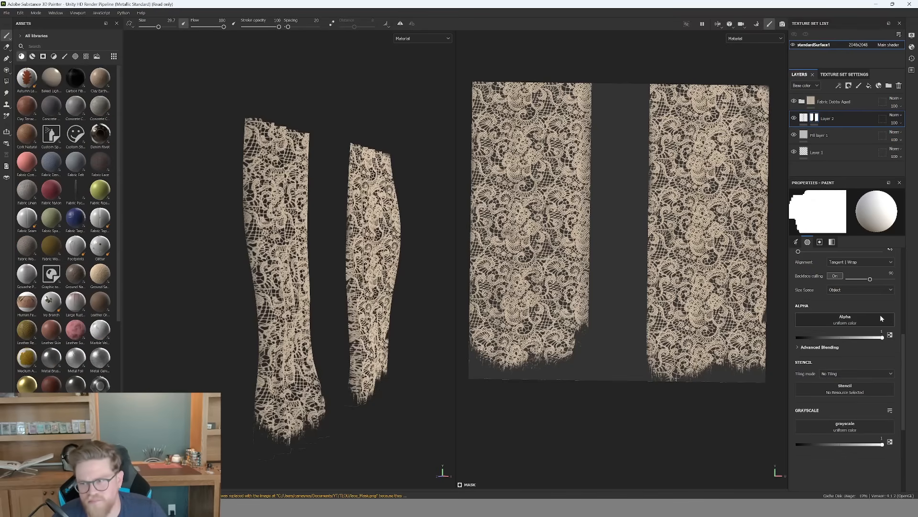
pyautogui.click(870, 319)
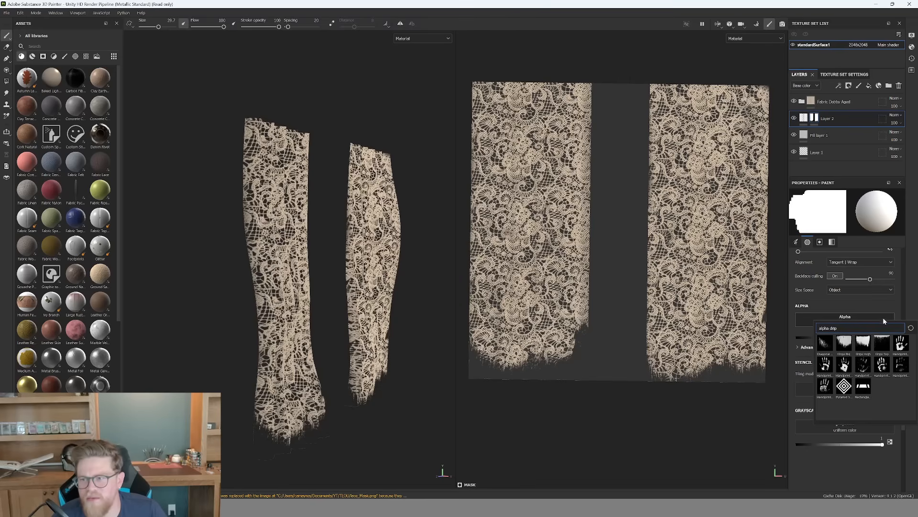
pyautogui.click(858, 104)
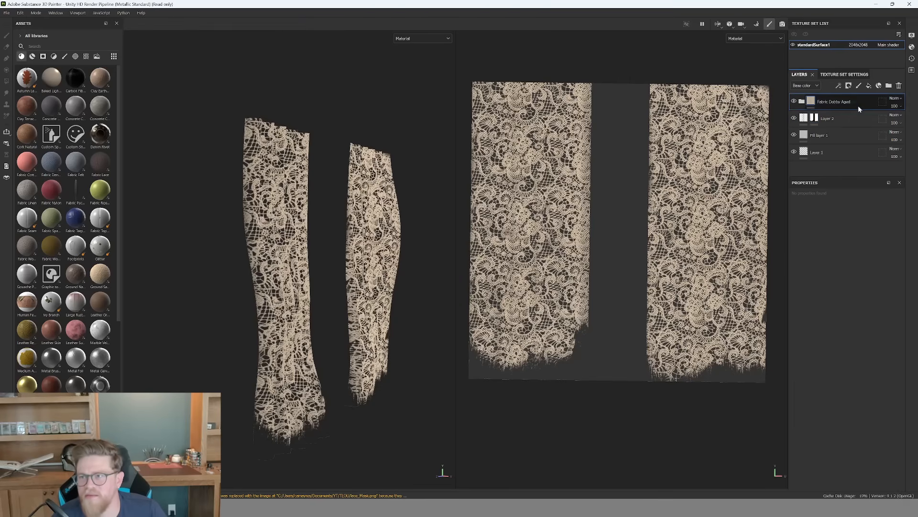
pyautogui.click(889, 85)
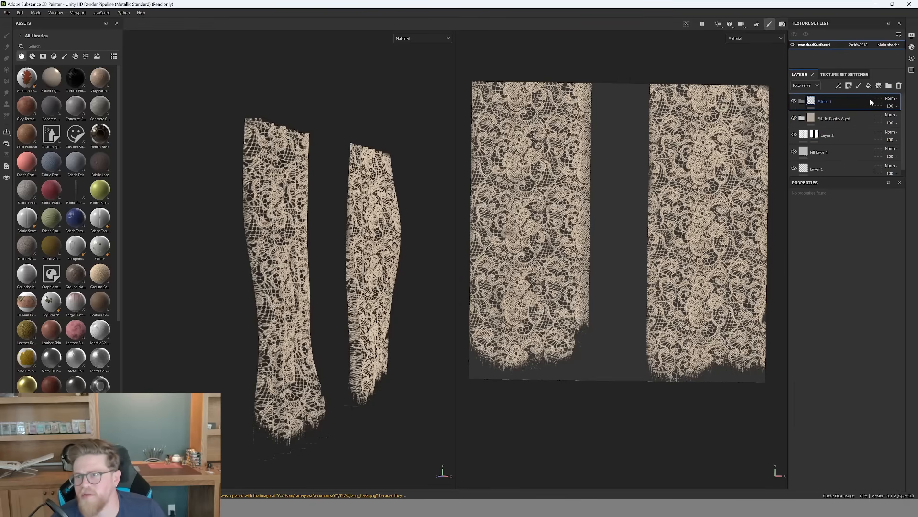
pyautogui.press('Delete')
pyautogui.click(859, 86)
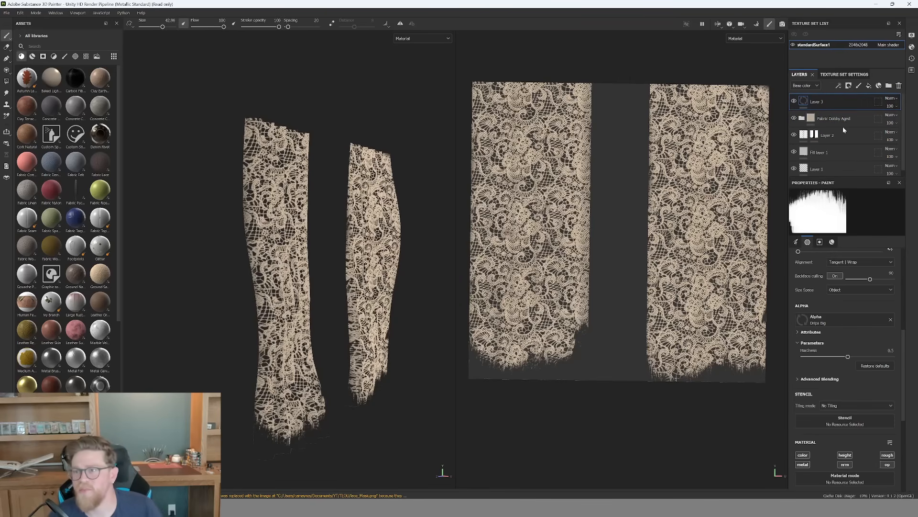
# Set the brush alpha for Layer 3 to the speckled Kyle Brush Presets alpha 98.
pyautogui.click(873, 316)
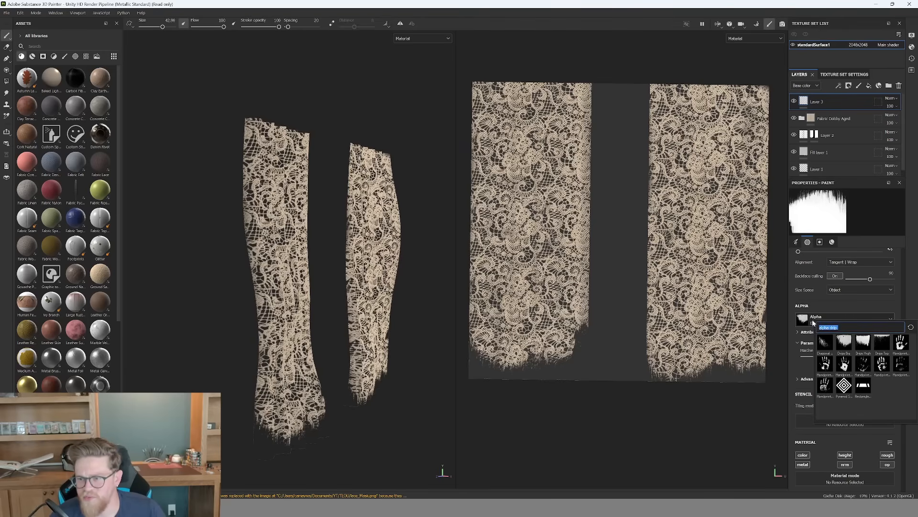
pyautogui.press('BackSpace')
pyautogui.write('st')
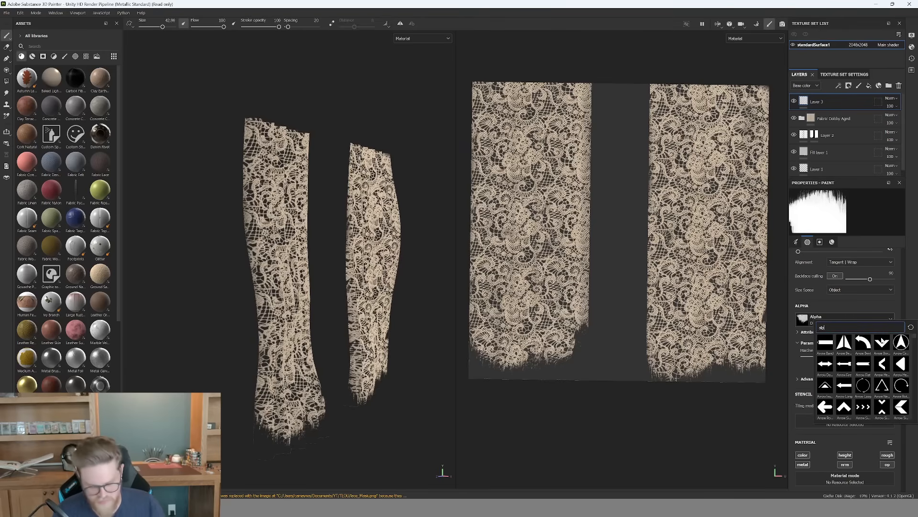
pyautogui.scroll(-10, 882, 363)
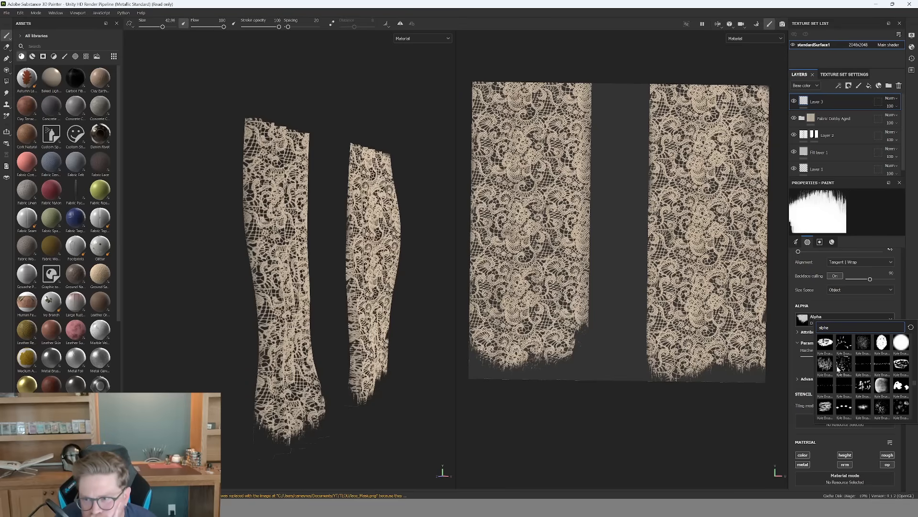
pyautogui.click(882, 409)
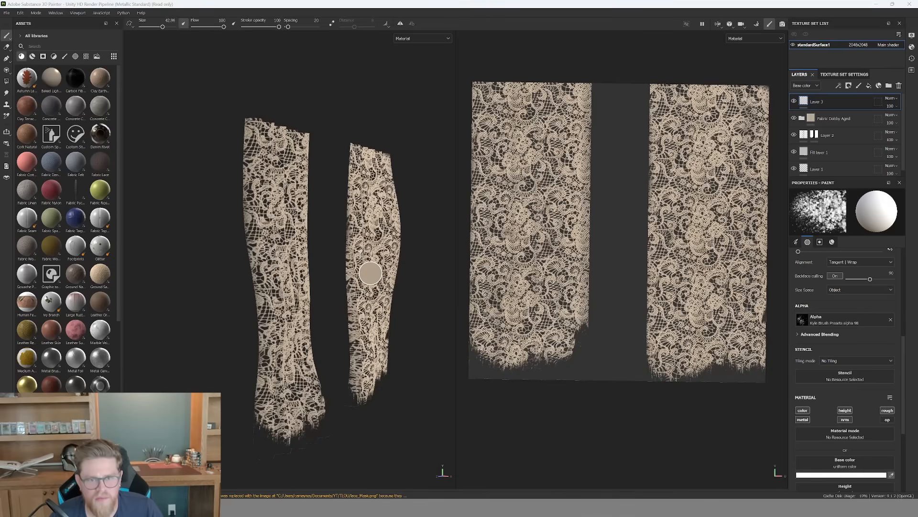
# Sample the lace's beige as the brush base color and shift it to a muted yellow-green.
pyautogui.click(356, 253)
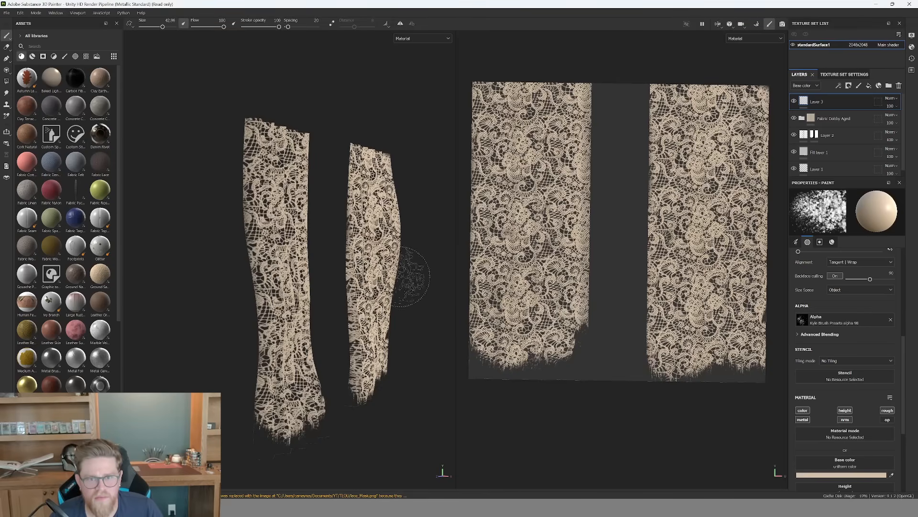
pyautogui.click(865, 475)
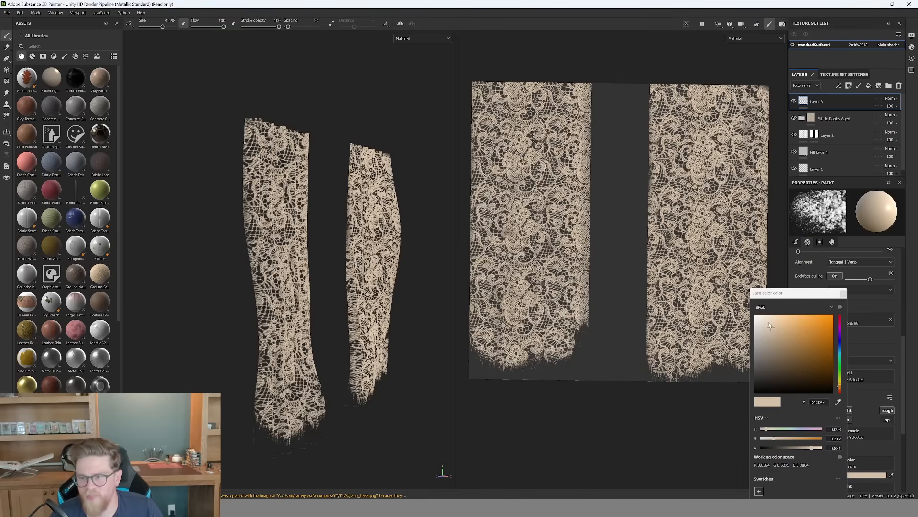
pyautogui.click(775, 335)
pyautogui.click(840, 380)
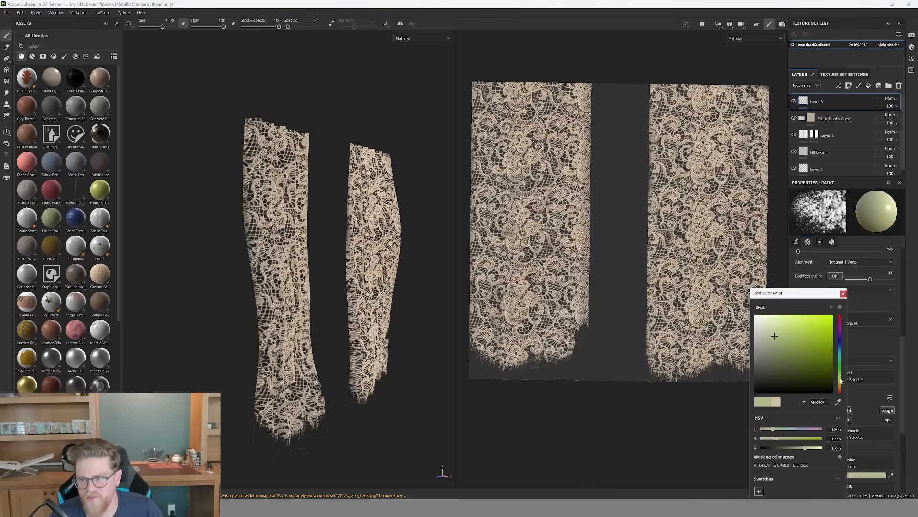
pyautogui.click(843, 294)
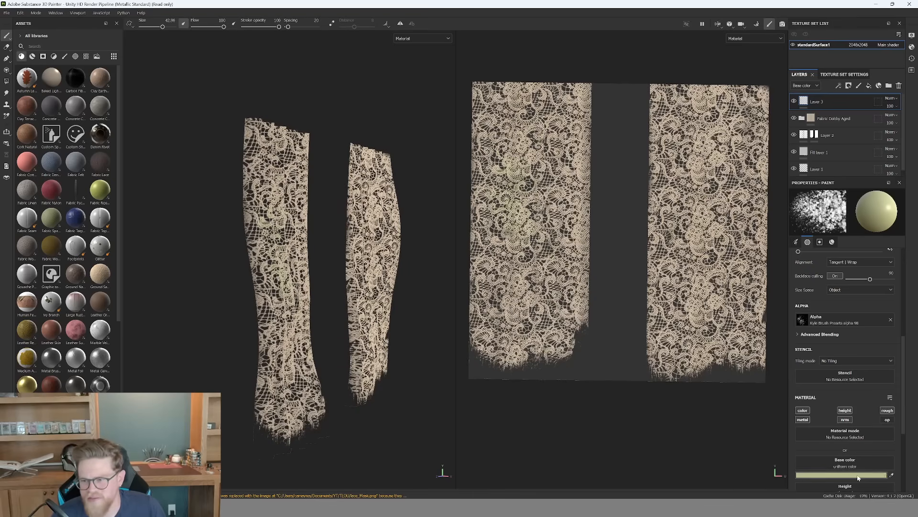
# Change the brush base color to a darker, muted tan-brown.
pyautogui.click(843, 475)
pyautogui.moveTo(834, 377); pyautogui.dragTo(839, 387)
pyautogui.moveTo(797, 363); pyautogui.dragTo(779, 346)
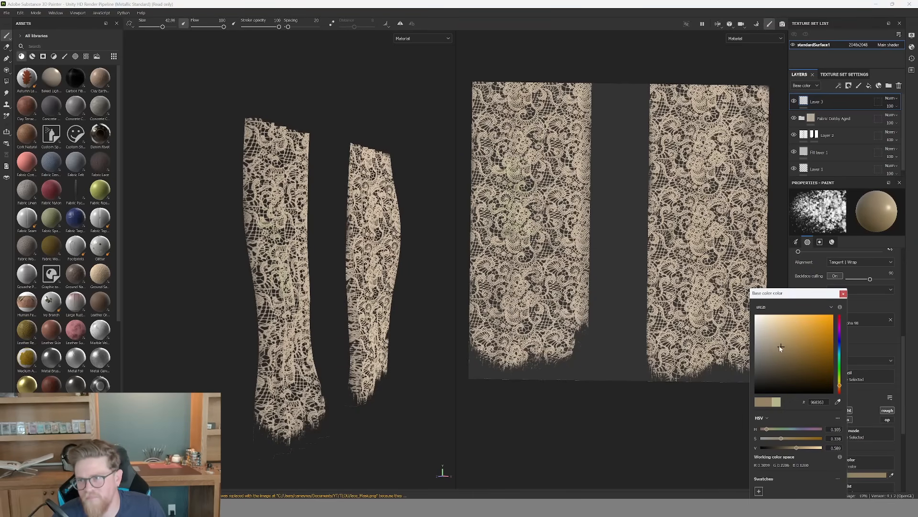
pyautogui.click(844, 293)
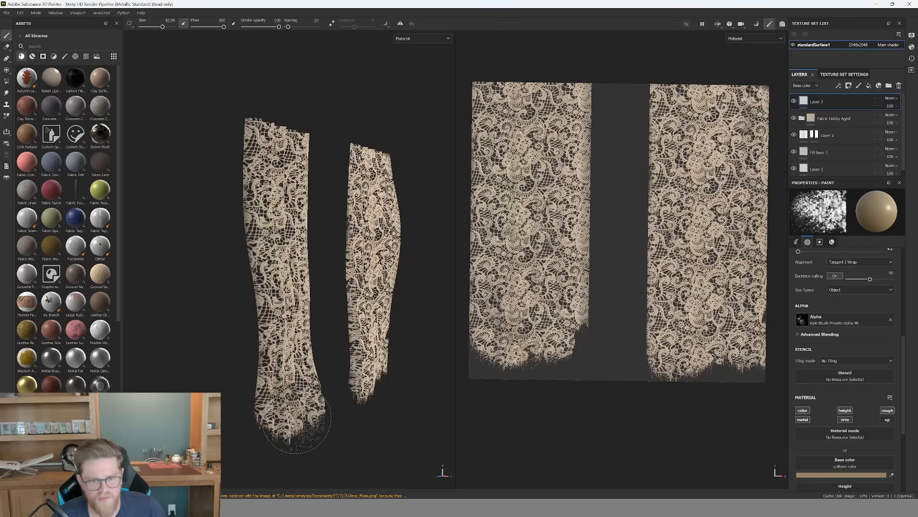
# Paint speckled tan-brown staining over both lace panels, working from the hems up toward the tops.
pyautogui.moveTo(281, 382)
pyautogui.mouseDown()
pyautogui.moveTo(259, 368)
pyautogui.moveTo(288, 342)
pyautogui.mouseUp()
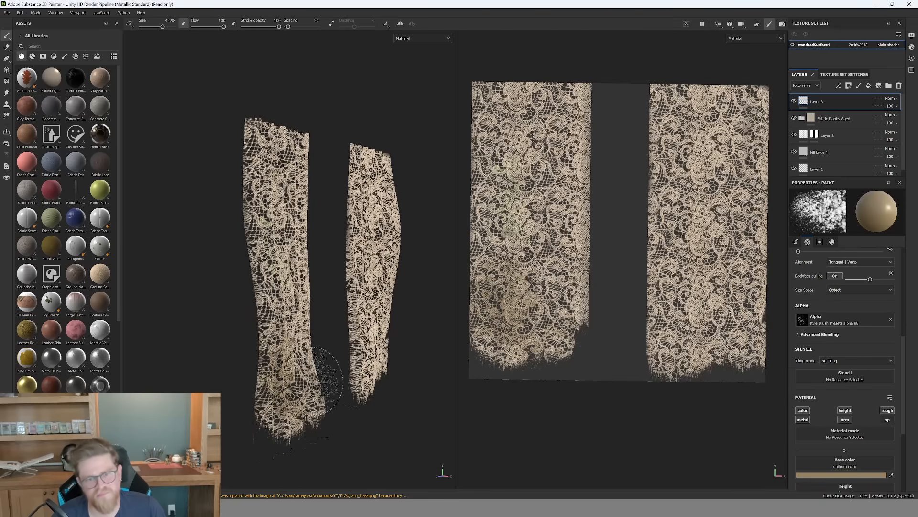
pyautogui.moveTo(675, 342)
pyautogui.mouseDown()
pyautogui.moveTo(698, 329)
pyautogui.moveTo(674, 290)
pyautogui.moveTo(721, 205)
pyautogui.moveTo(705, 148)
pyautogui.moveTo(682, 244)
pyautogui.mouseUp()
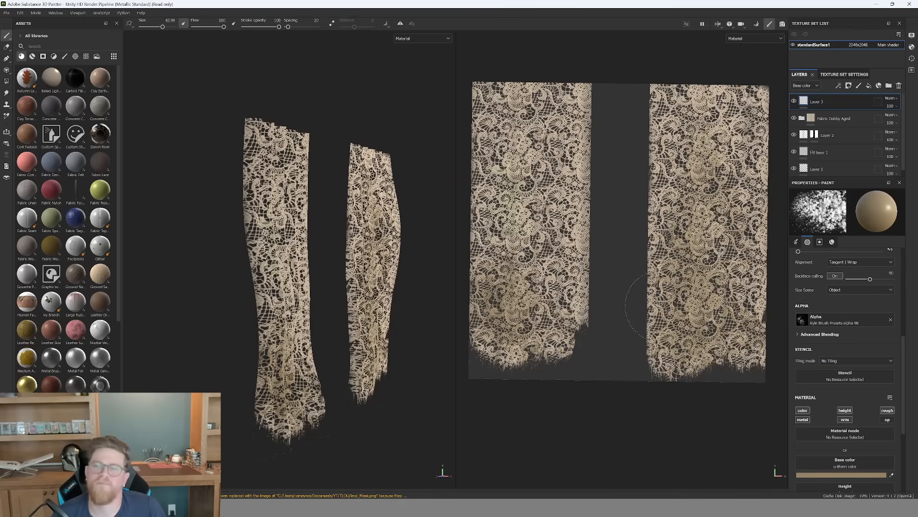
pyautogui.moveTo(641, 306); pyautogui.dragTo(638, 86)
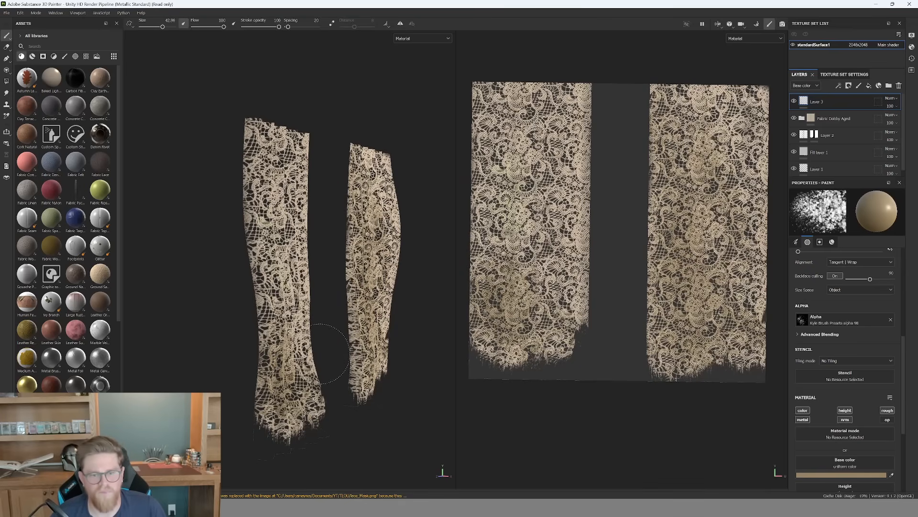
pyautogui.moveTo(320, 354)
pyautogui.mouseDown()
pyautogui.moveTo(296, 292)
pyautogui.moveTo(299, 378)
pyautogui.moveTo(269, 204)
pyautogui.mouseUp()
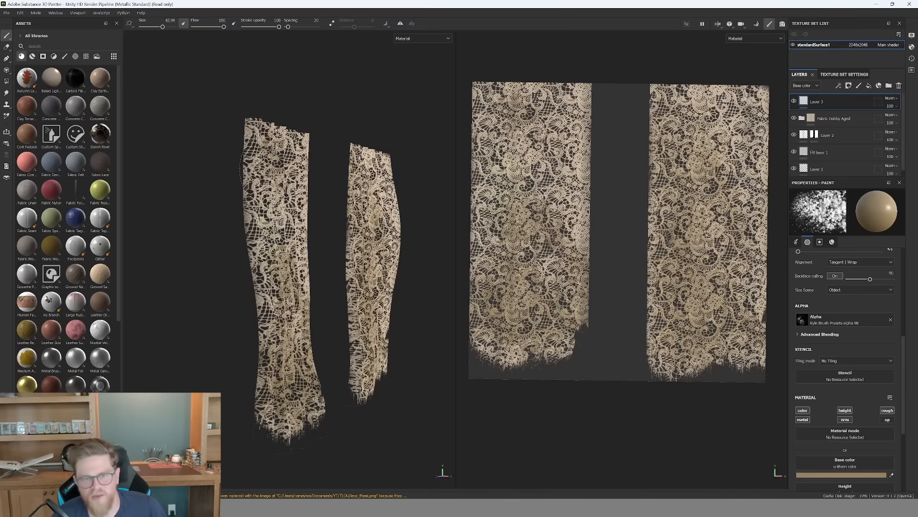
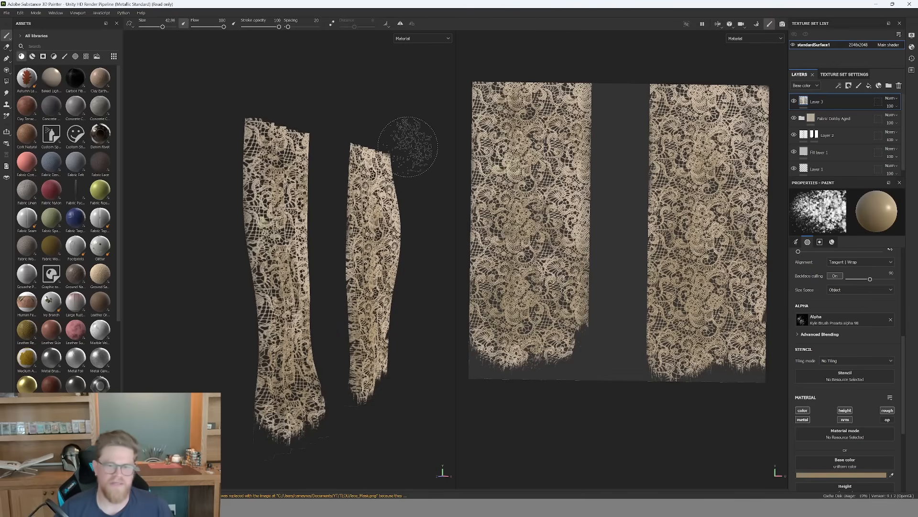
# Select Layer 2's mask, set the brush alpha to Dirt Brushed and lower its grayscale value to 0.
pyautogui.keyDown('alt'); pyautogui.moveTo(389, 321); pyautogui.dragTo(417, 353, button='right'); pyautogui.keyUp('alt')
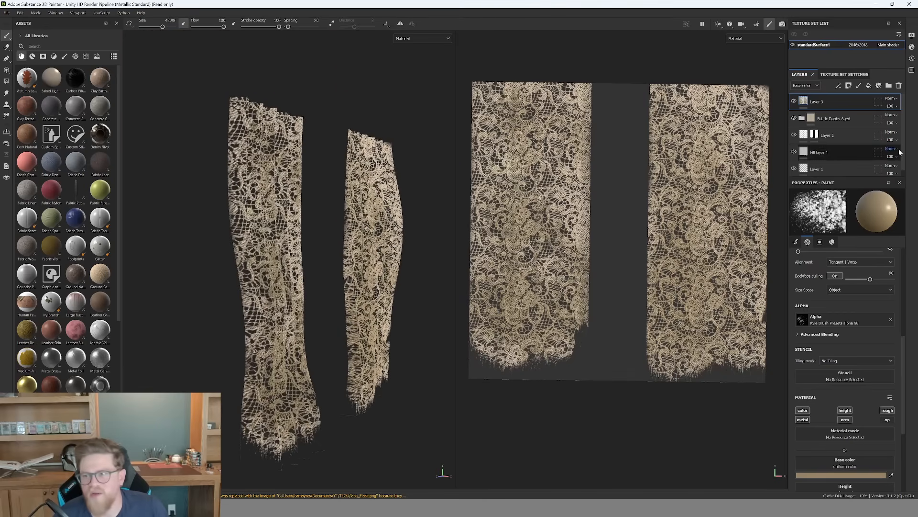
pyautogui.click(829, 135)
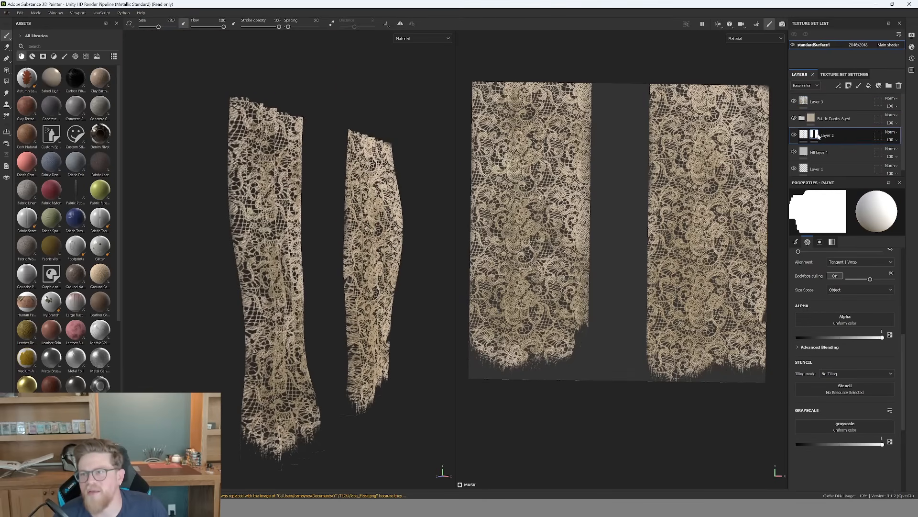
pyautogui.click(850, 324)
pyautogui.scroll(-5, 870, 385)
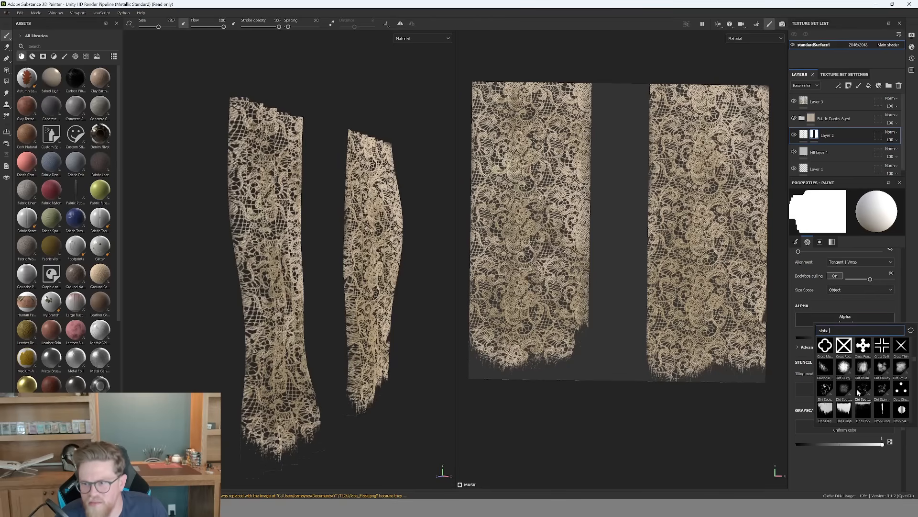
pyautogui.click(864, 368)
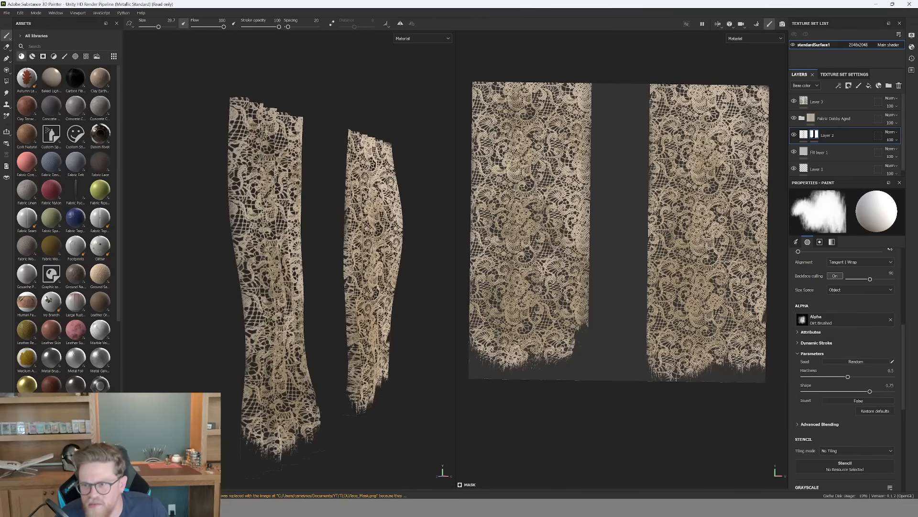
pyautogui.scroll(-3, 855, 446)
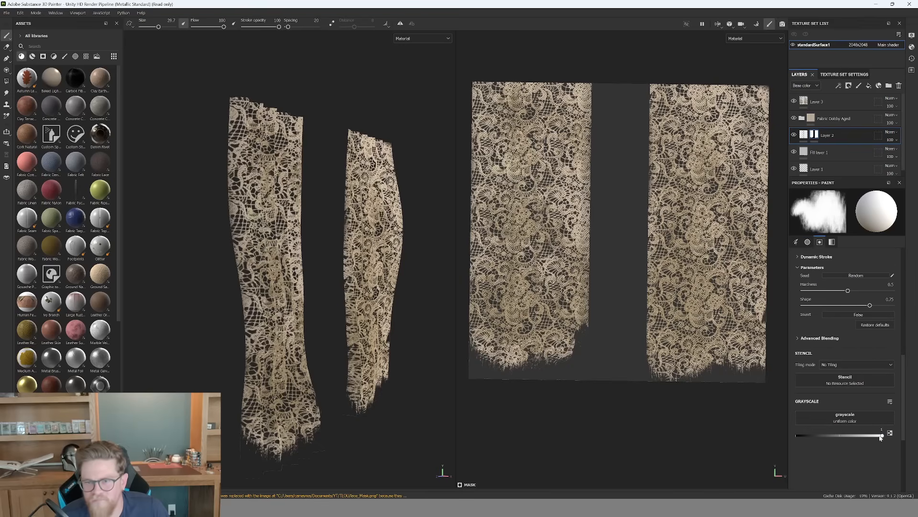
pyautogui.moveTo(880, 436); pyautogui.dragTo(796, 435)
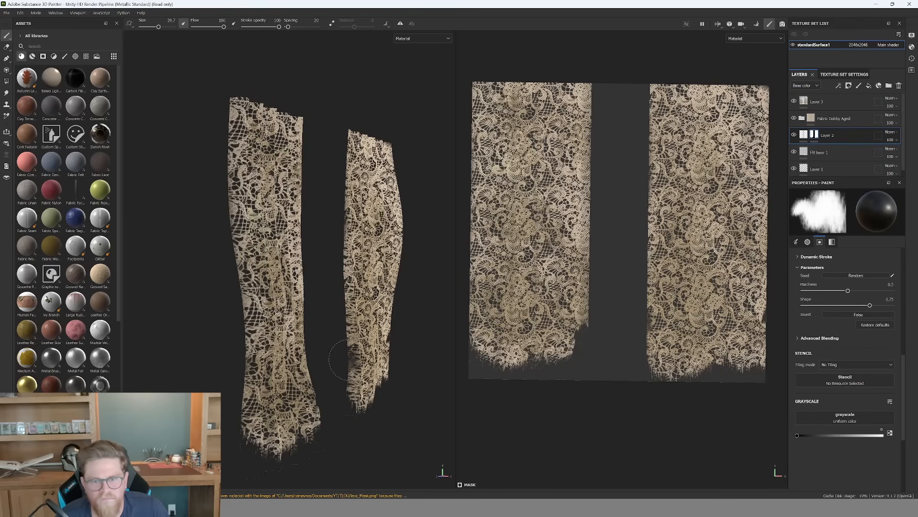
# Erase a ragged edge down the right curtain panel's inner side with a smaller brush.
pyautogui.moveTo(343, 359); pyautogui.dragTo(346, 371)
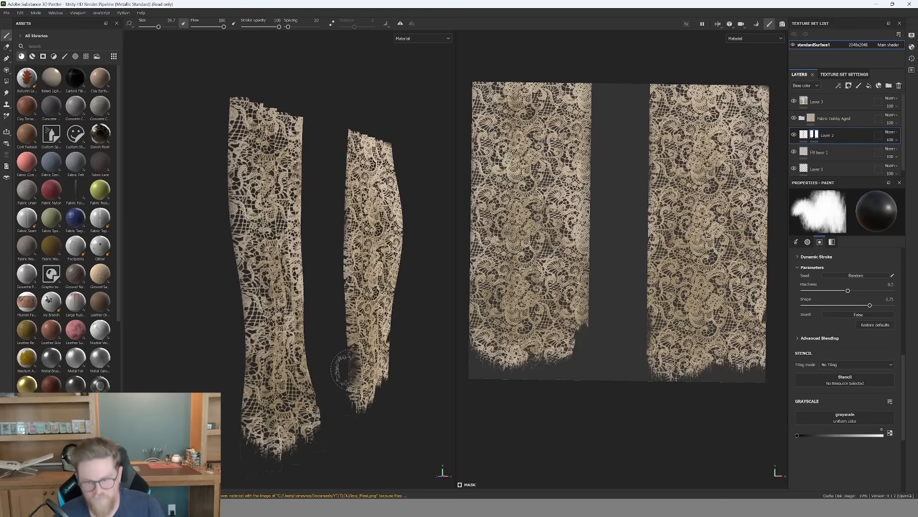
pyautogui.keyDown('ctrl'); pyautogui.moveTo(346, 383); pyautogui.dragTo(341, 385, button='right'); pyautogui.keyUp('ctrl')
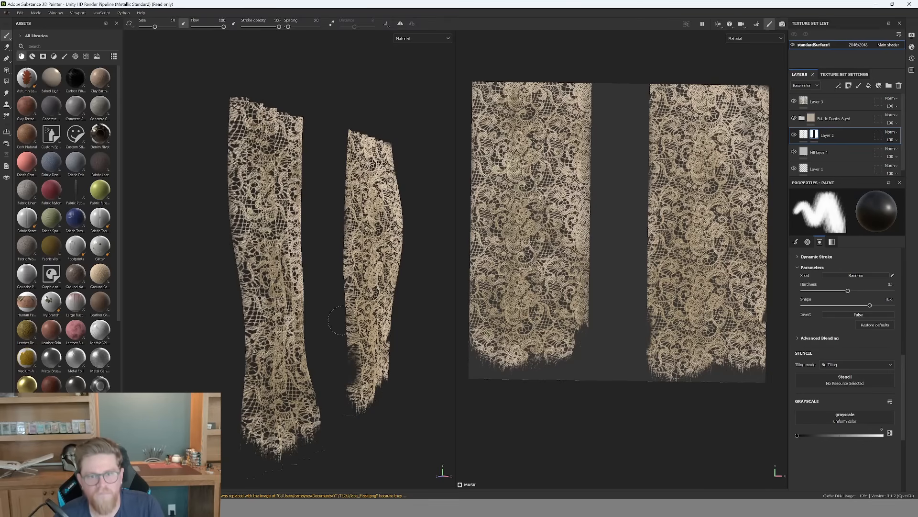
pyautogui.moveTo(346, 341); pyautogui.dragTo(344, 224)
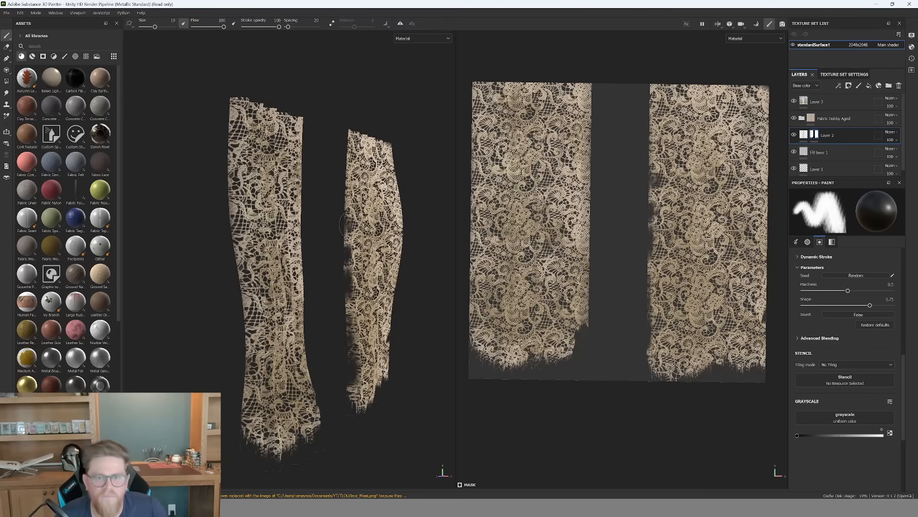
pyautogui.moveTo(345, 271)
pyautogui.mouseDown()
pyautogui.moveTo(348, 396)
pyautogui.moveTo(344, 340)
pyautogui.mouseUp()
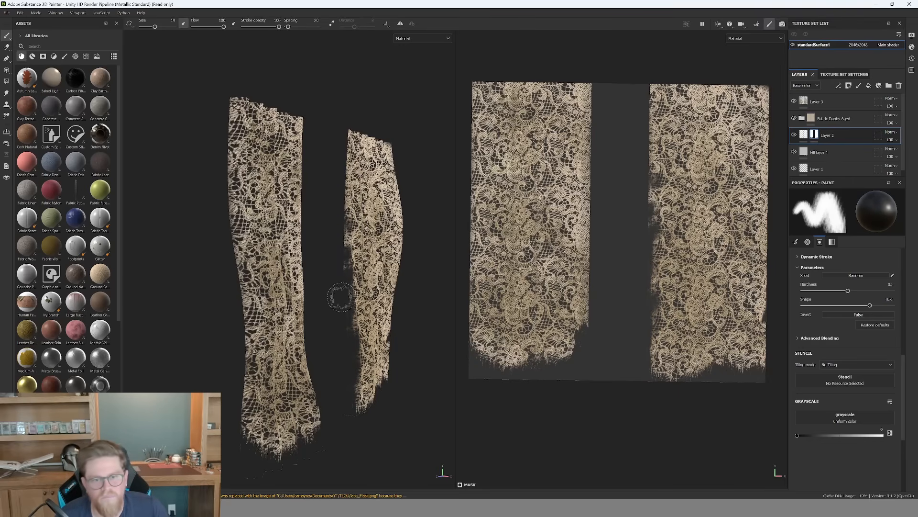
pyautogui.moveTo(341, 295)
pyautogui.mouseDown()
pyautogui.moveTo(342, 264)
pyautogui.moveTo(345, 324)
pyautogui.mouseUp()
pyautogui.moveTo(343, 248); pyautogui.dragTo(342, 230)
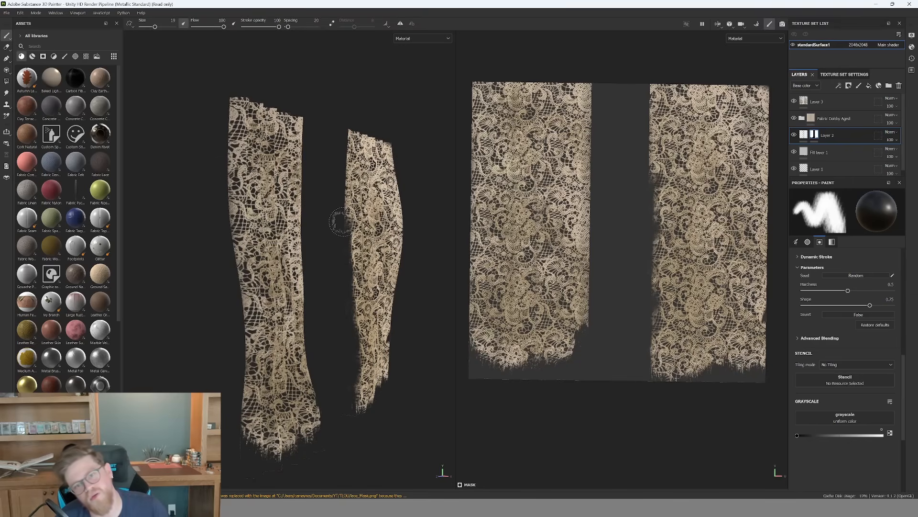
pyautogui.moveTo(340, 222)
pyautogui.mouseDown()
pyautogui.moveTo(349, 222)
pyautogui.moveTo(341, 189)
pyautogui.mouseUp()
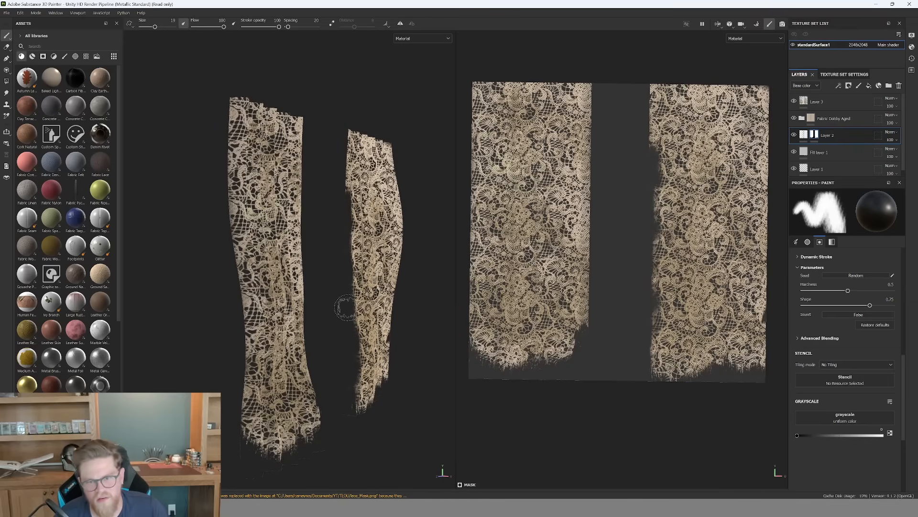
# Set the mask brush's grayscale to 1 and switch its alpha to Drips High.
pyautogui.click(883, 436)
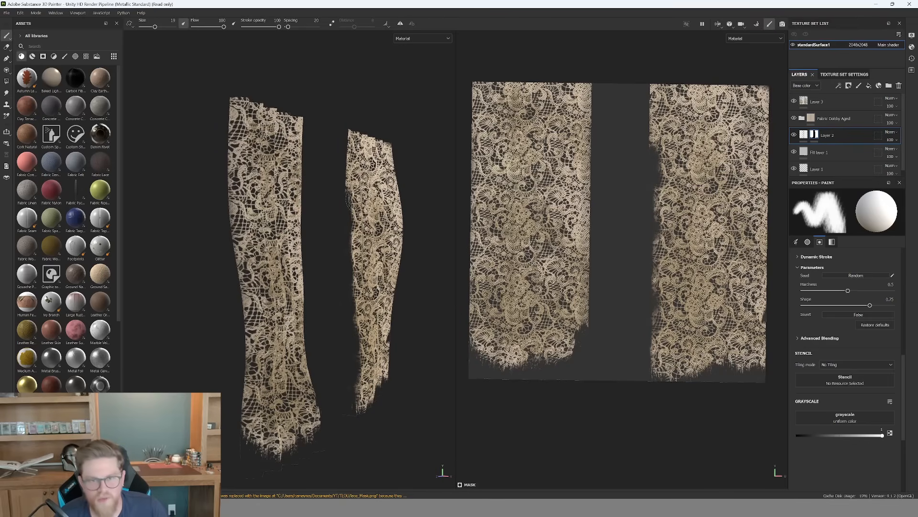
pyautogui.keyDown('alt'); pyautogui.moveTo(365, 239); pyautogui.dragTo(456, 316, button='right'); pyautogui.keyUp('alt')
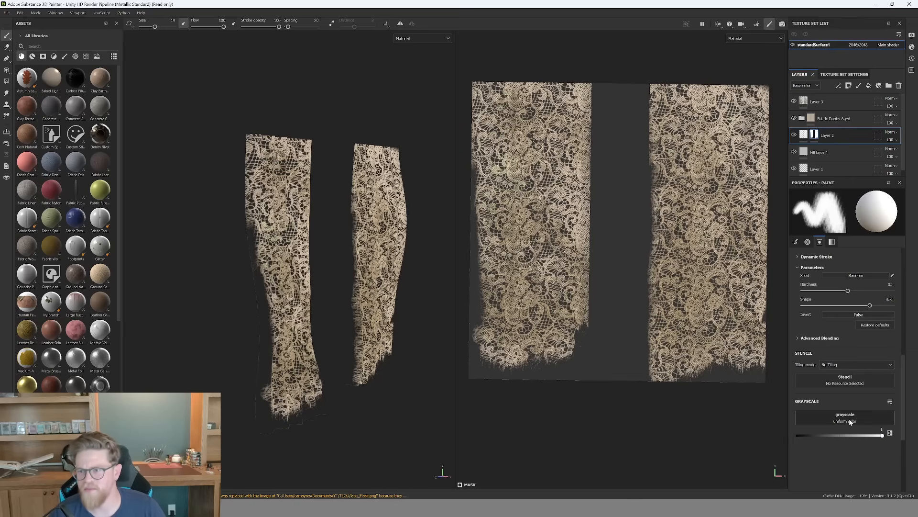
pyautogui.scroll(1, 849, 404)
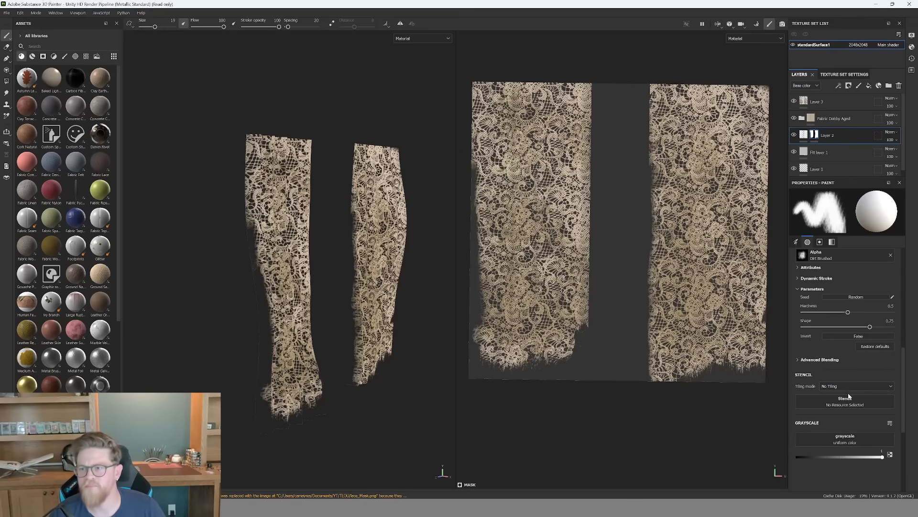
pyautogui.click(836, 254)
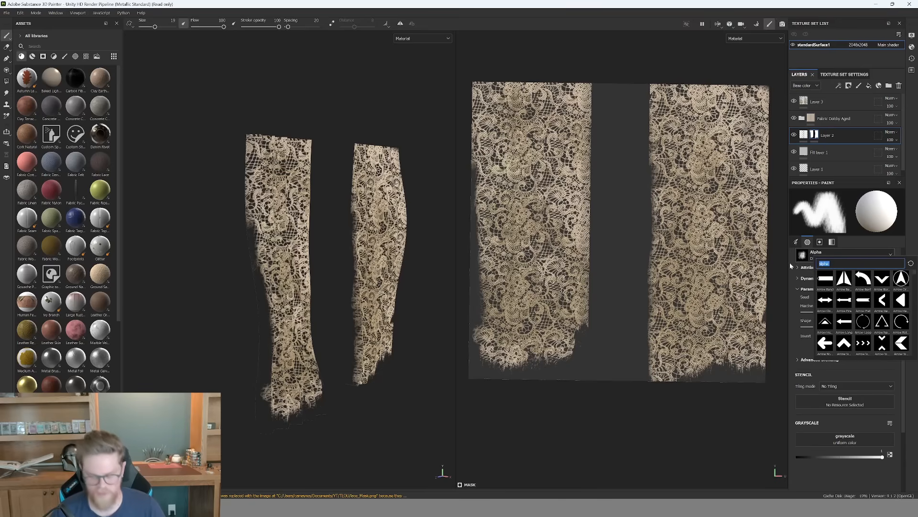
pyautogui.write('drip')
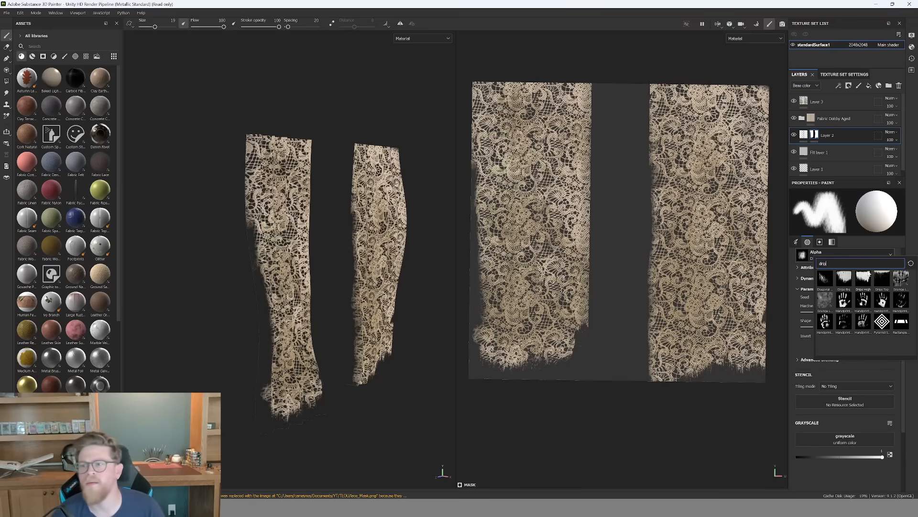
pyautogui.click(863, 281)
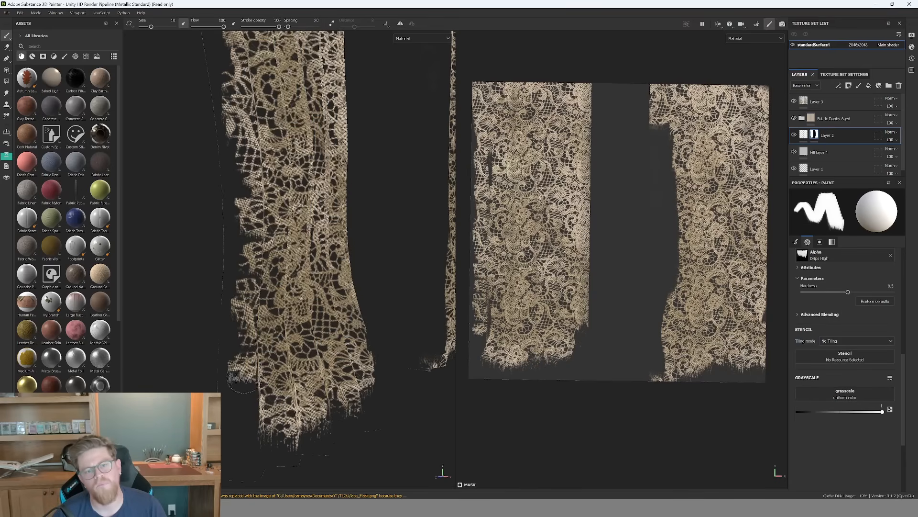
# Paint frayed lace back in at the left panel's lower outer corner, rotating the brush angle to slant the drips.
pyautogui.moveTo(245, 379); pyautogui.dragTo(250, 389)
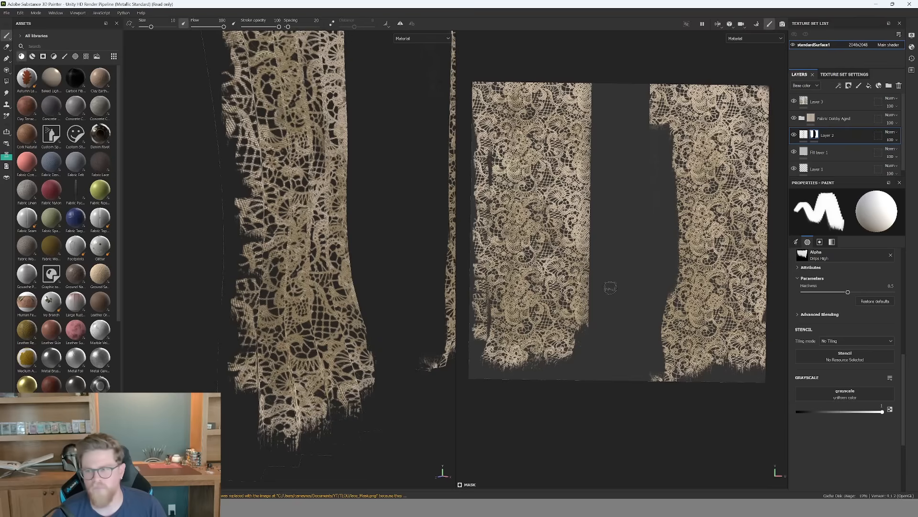
pyautogui.scroll(5, 822, 301)
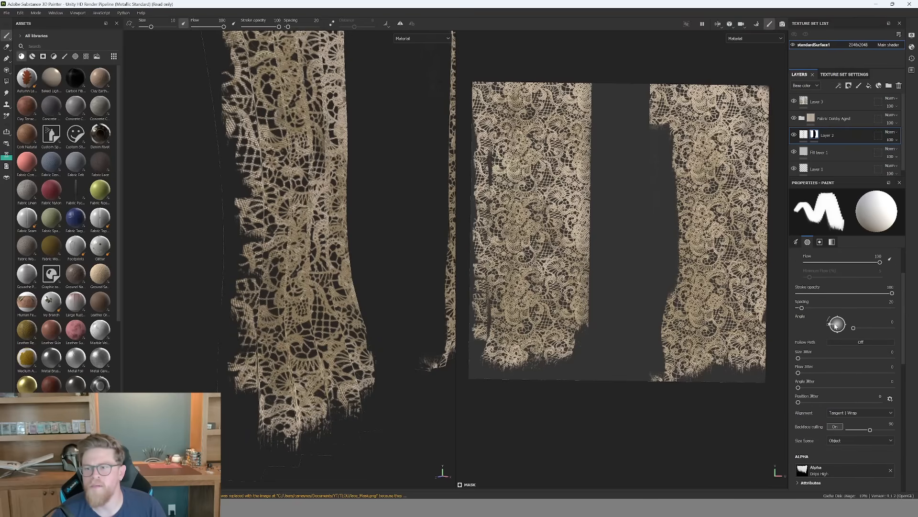
pyautogui.moveTo(836, 325); pyautogui.dragTo(832, 318)
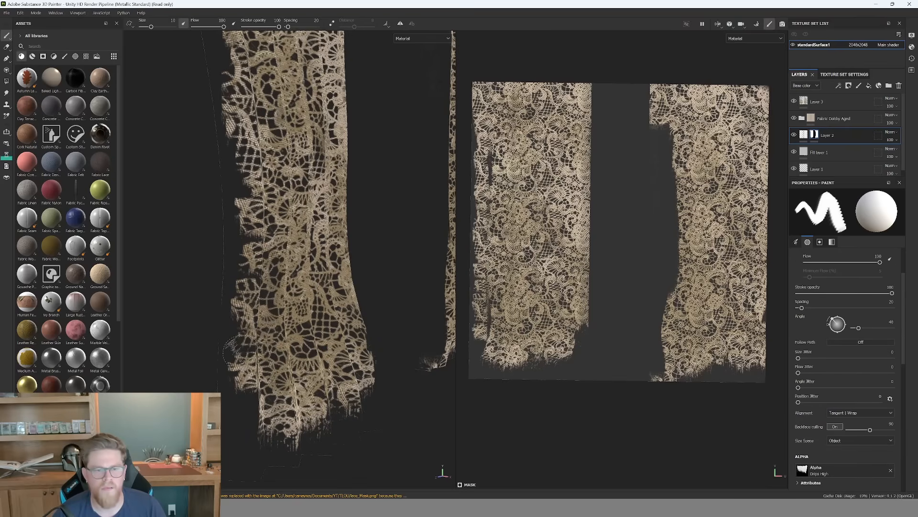
pyautogui.moveTo(233, 348)
pyautogui.mouseDown()
pyautogui.moveTo(256, 447)
pyautogui.moveTo(310, 431)
pyautogui.mouseUp()
pyautogui.moveTo(261, 456)
pyautogui.mouseDown()
pyautogui.moveTo(259, 468)
pyautogui.moveTo(275, 455)
pyautogui.mouseUp()
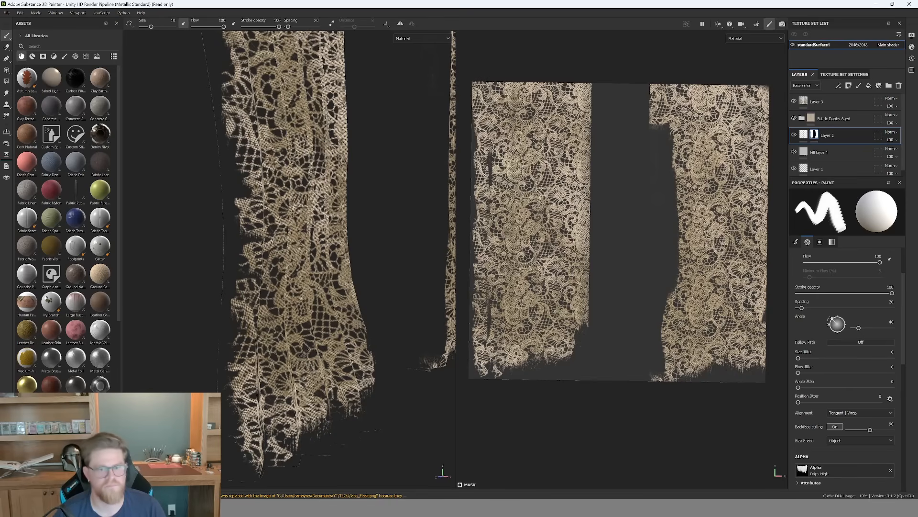
# Undo the last hem stroke and paint frayed lace up the left panel's outer edge.
pyautogui.hotkey('ctrl', 'z')
pyautogui.moveTo(238, 324)
pyautogui.mouseDown()
pyautogui.moveTo(255, 242)
pyautogui.moveTo(252, 203)
pyautogui.mouseUp()
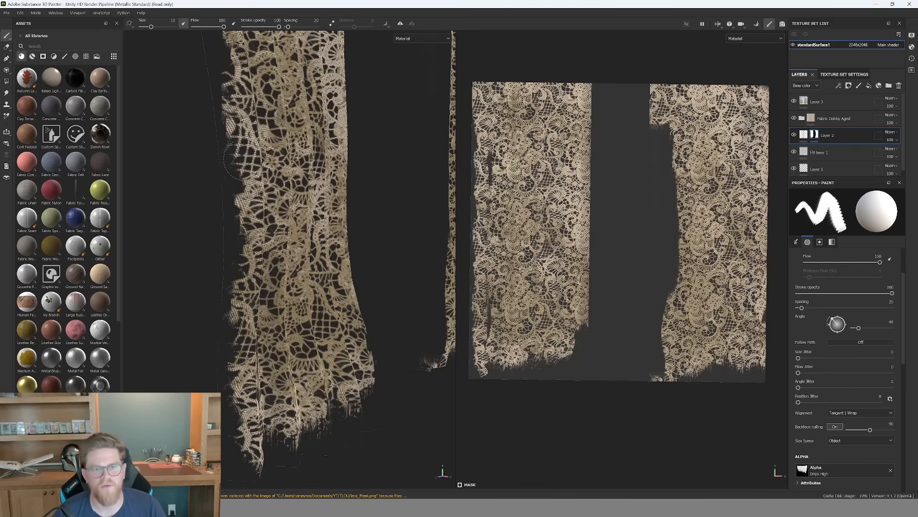
pyautogui.scroll(4, 323, 260)
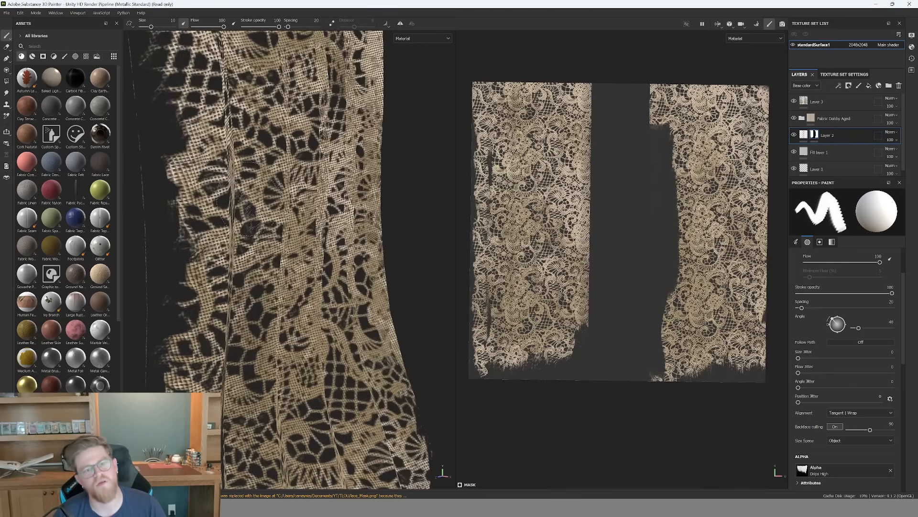
# Paint frayed lace back in along the upper inner edge of the right curtain panel to fill the large missing strip.
pyautogui.keyDown('alt'); pyautogui.moveTo(269, 167); pyautogui.dragTo(361, 392, button='middle'); pyautogui.keyUp('alt')
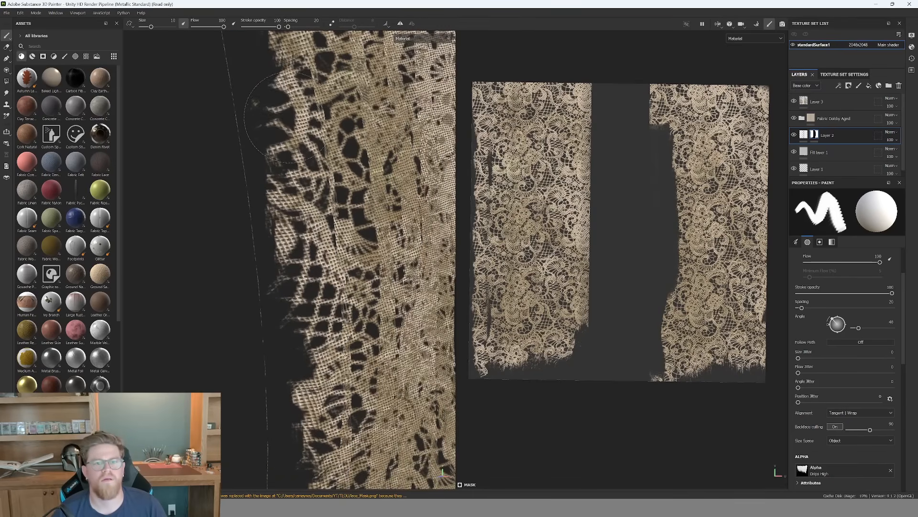
pyautogui.scroll(-3, 351, 216)
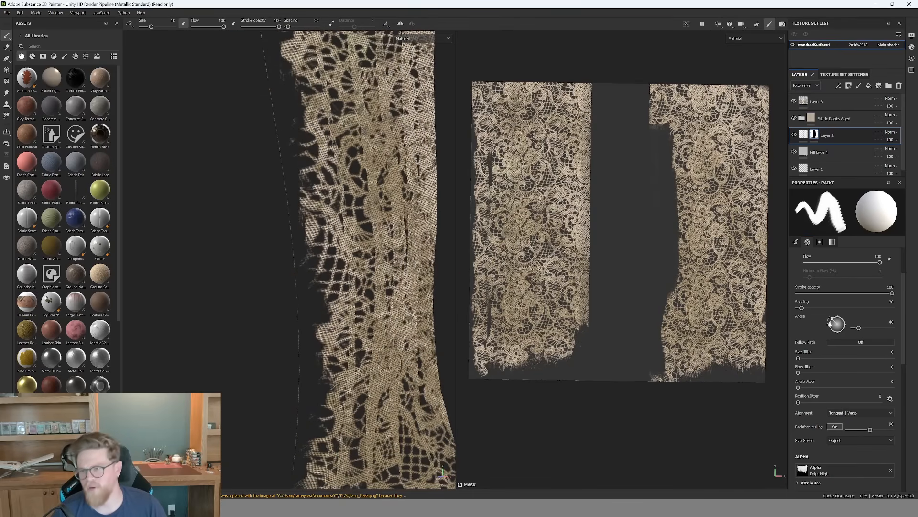
pyautogui.keyDown('alt'); pyautogui.moveTo(381, 196); pyautogui.dragTo(320, 294); pyautogui.keyUp('alt')
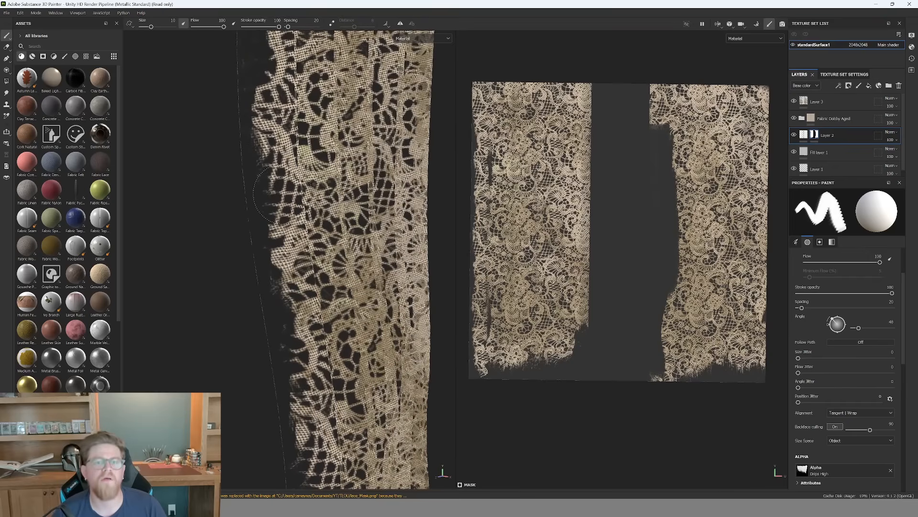
pyautogui.keyDown('alt'); pyautogui.moveTo(286, 122); pyautogui.dragTo(282, 263, button='middle'); pyautogui.keyUp('alt')
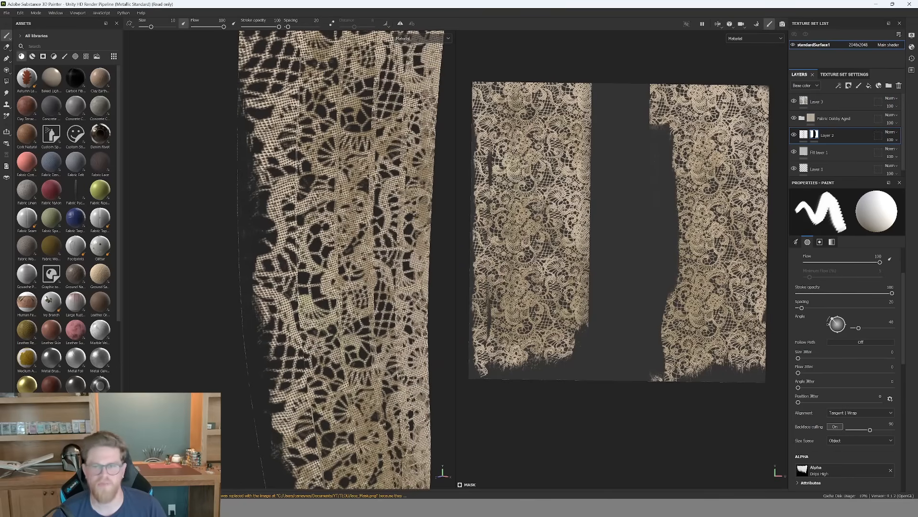
pyautogui.keyDown('alt'); pyautogui.moveTo(300, 355); pyautogui.dragTo(261, 345, button='right'); pyautogui.keyUp('alt')
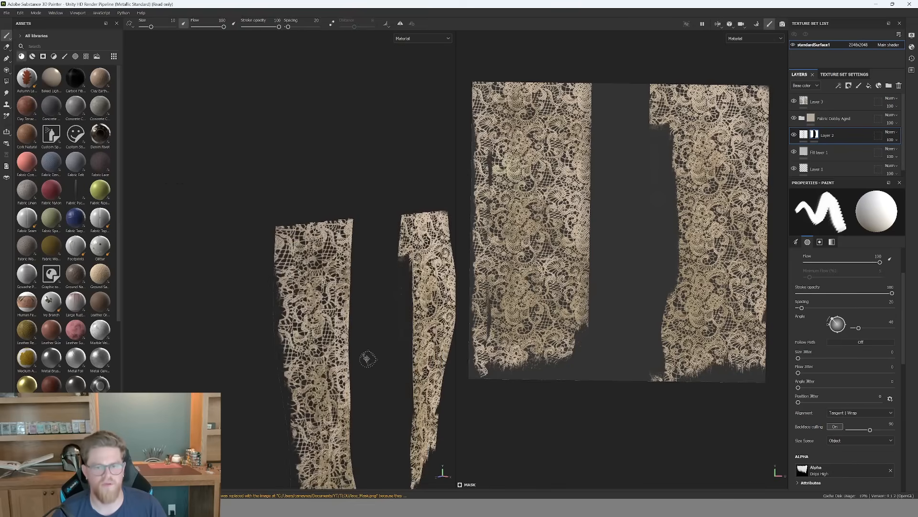
pyautogui.keyDown('alt'); pyautogui.moveTo(369, 357); pyautogui.dragTo(240, 310, button='middle'); pyautogui.keyUp('alt')
pyautogui.scroll(3, 345, 234)
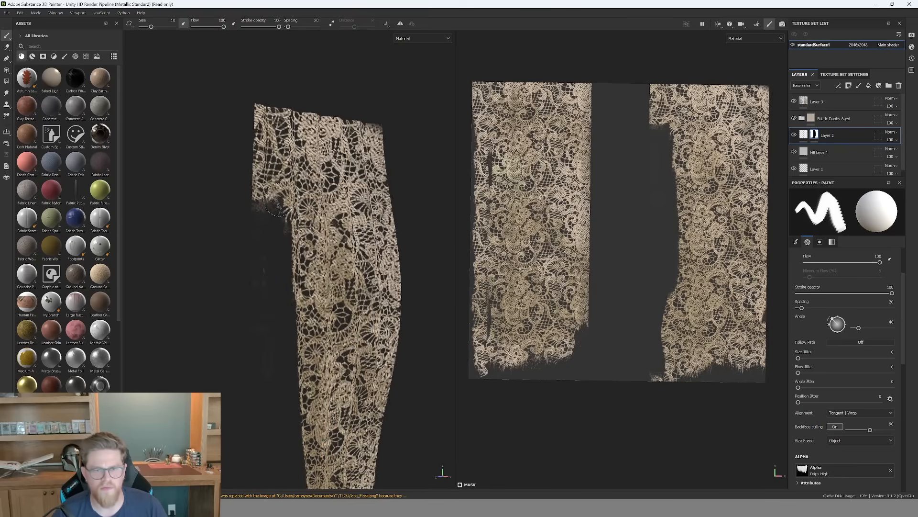
pyautogui.moveTo(276, 217)
pyautogui.mouseDown()
pyautogui.moveTo(268, 289)
pyautogui.moveTo(263, 260)
pyautogui.mouseUp()
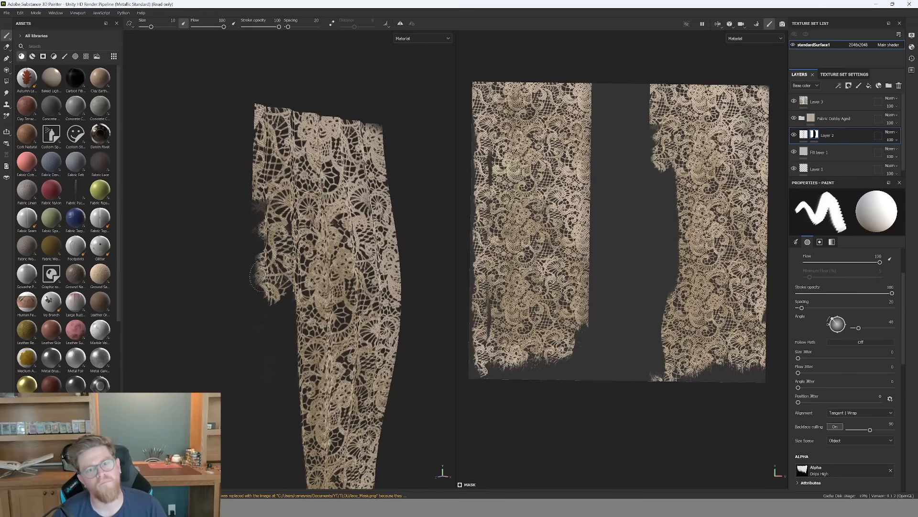
pyautogui.moveTo(279, 302)
pyautogui.mouseDown()
pyautogui.moveTo(269, 381)
pyautogui.moveTo(291, 364)
pyautogui.moveTo(268, 411)
pyautogui.moveTo(275, 436)
pyautogui.mouseUp()
# Enlarge the mask brush to 22.64 and paint frayed lace down the right panel's lower inner edge to its hem corner.
pyautogui.press(']')
pyautogui.press(']')
pyautogui.press(']')
pyautogui.press(']')
pyautogui.press(']')
pyautogui.press(']')
pyautogui.press(']')
pyautogui.press(']')
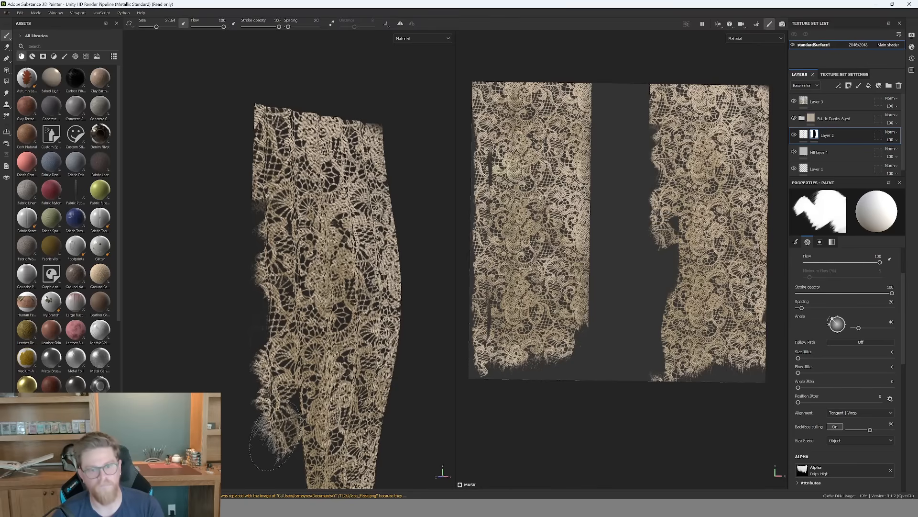
pyautogui.scroll(-3, 316, 450)
pyautogui.keyDown('alt'); pyautogui.moveTo(320, 451); pyautogui.dragTo(314, 317, button='middle'); pyautogui.keyUp('alt')
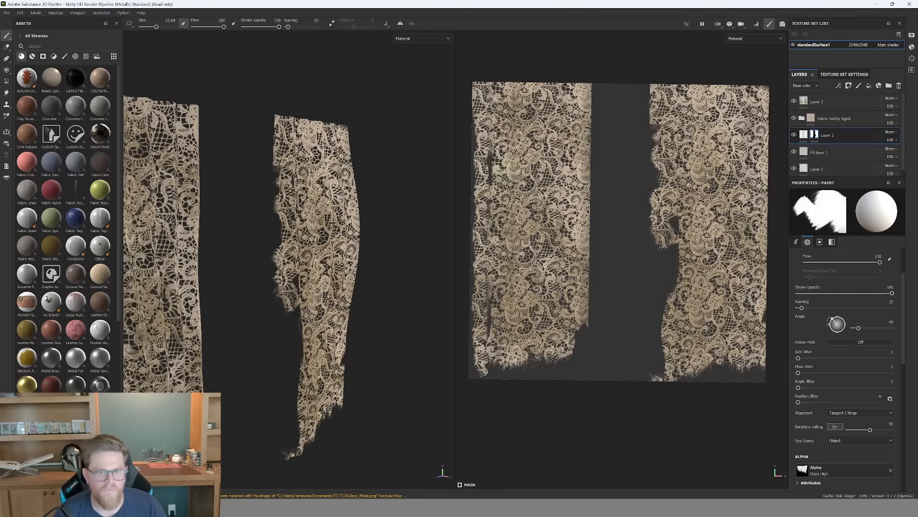
pyautogui.moveTo(293, 313)
pyautogui.mouseDown()
pyautogui.moveTo(287, 308)
pyautogui.moveTo(290, 449)
pyautogui.mouseUp()
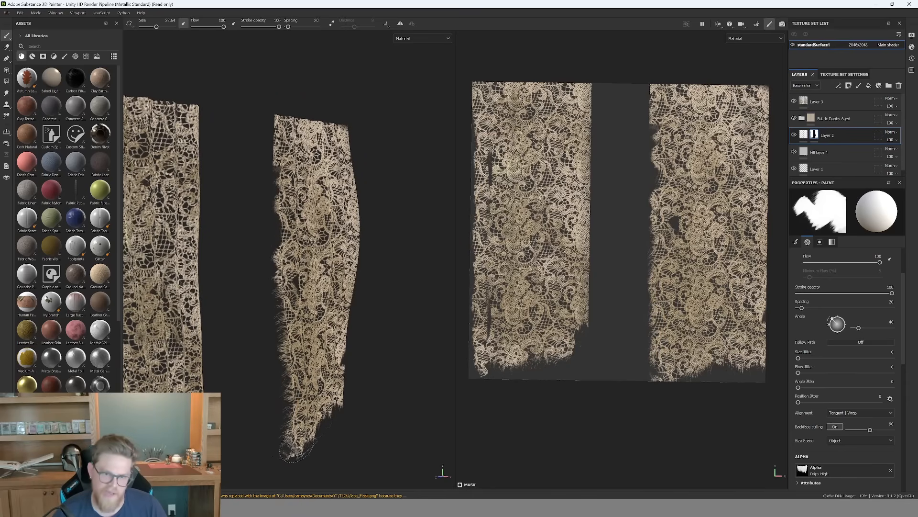
pyautogui.click(300, 454)
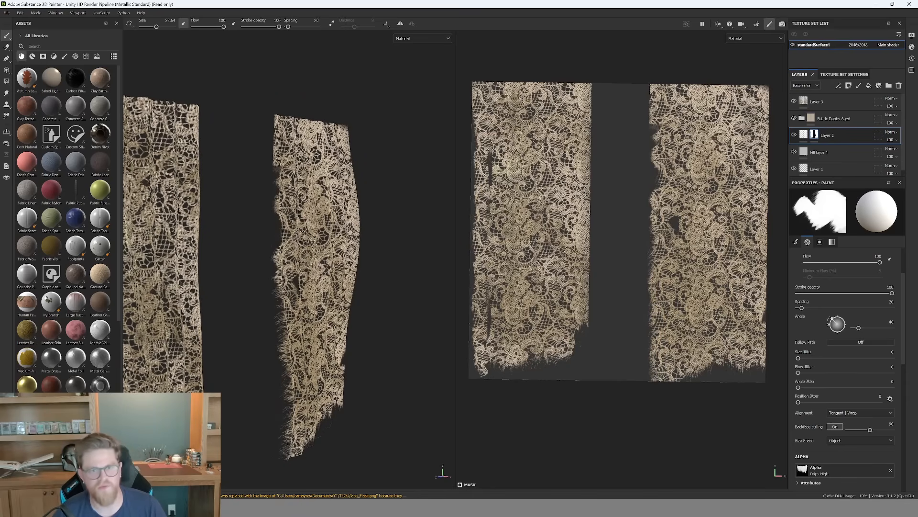
# Add a new paint layer directly above Layer 3 and dismiss the calendar notification.
pyautogui.moveTo(275, 231); pyautogui.dragTo(276, 254, button='middle')
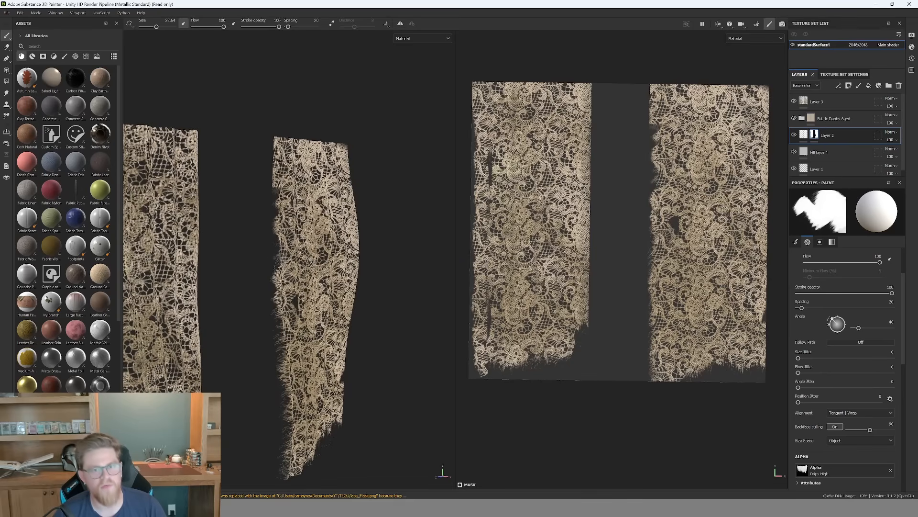
pyautogui.keyDown('alt'); pyautogui.moveTo(348, 318); pyautogui.dragTo(291, 359); pyautogui.keyUp('alt')
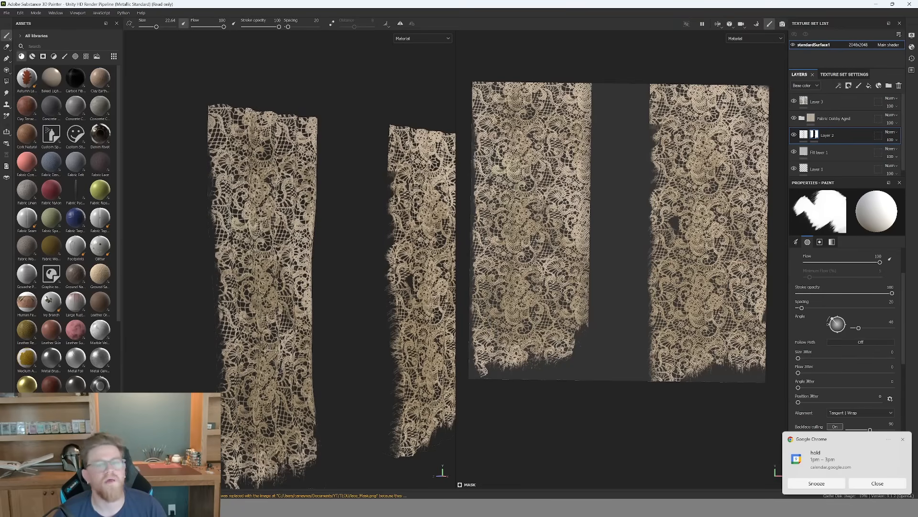
pyautogui.scroll(-3, 378, 316)
pyautogui.keyDown('alt'); pyautogui.moveTo(382, 311); pyautogui.dragTo(337, 297, button='middle'); pyautogui.keyUp('alt')
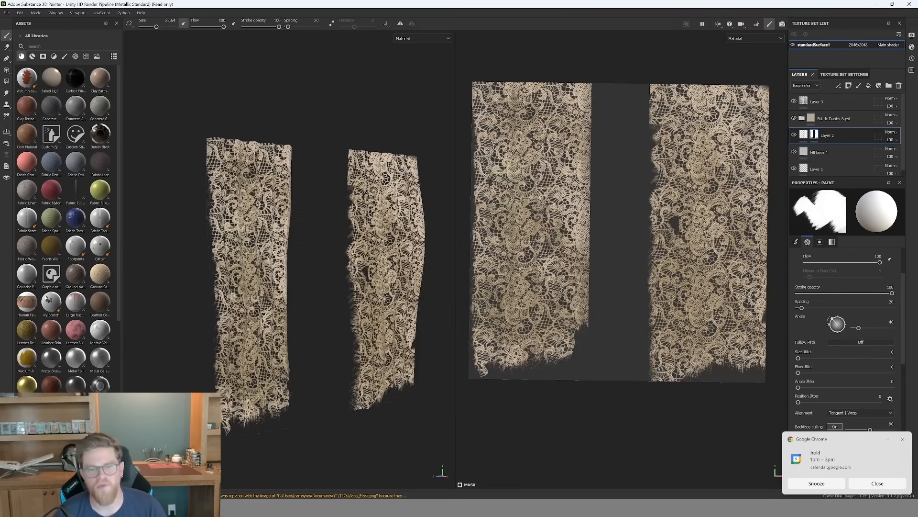
pyautogui.click(842, 106)
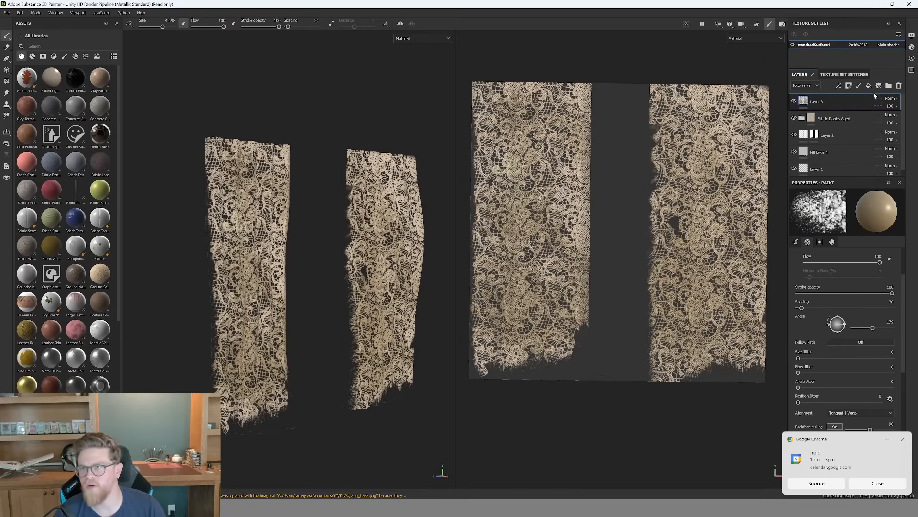
pyautogui.click(859, 87)
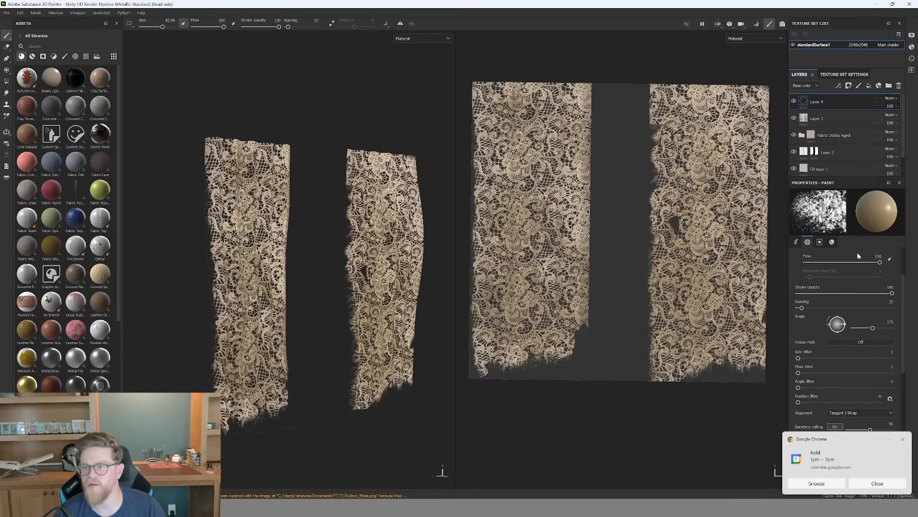
pyautogui.click(877, 483)
# Switch the new layer's brush alpha to Drop Splatter.
pyautogui.scroll(-3, 839, 421)
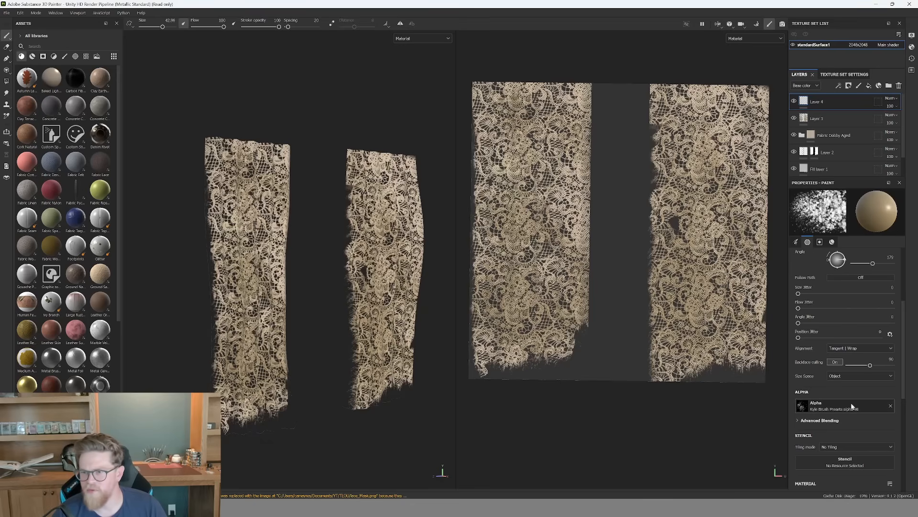
pyautogui.click(860, 407)
pyautogui.write('drip')
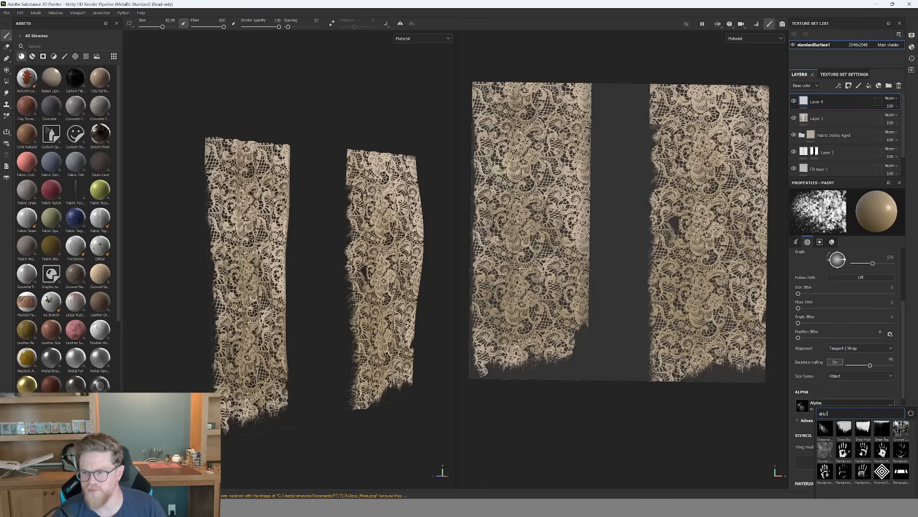
pyautogui.press('BackSpace')
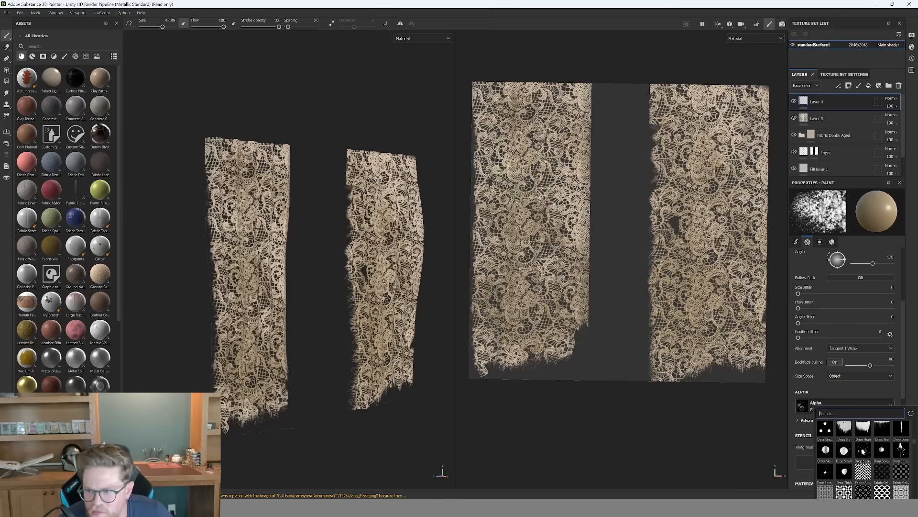
pyautogui.click(863, 451)
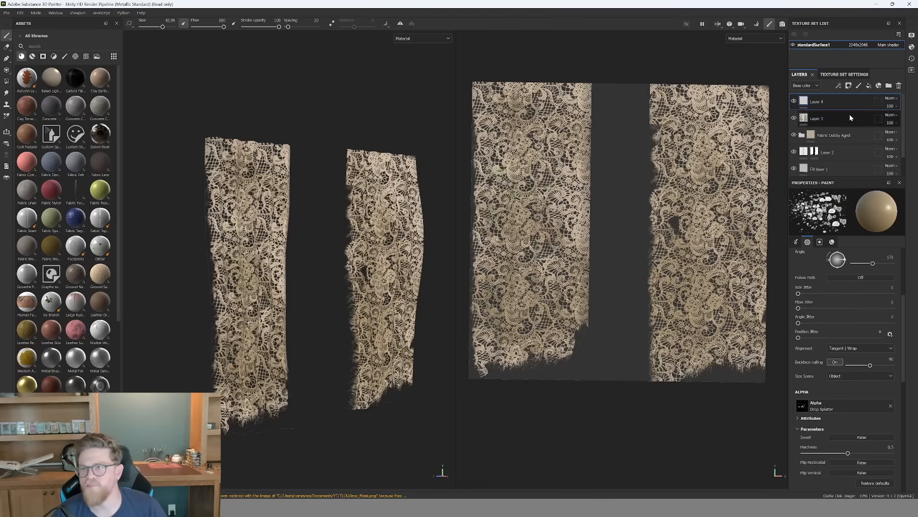
# Set the brush material's base color to a dark brown.
pyautogui.scroll(-5, 845, 358)
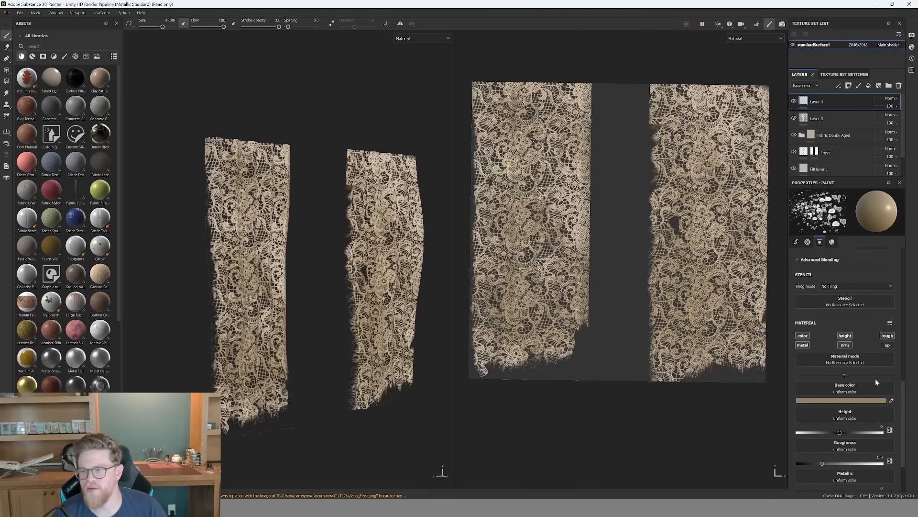
pyautogui.scroll(-1, 877, 382)
pyautogui.click(858, 379)
pyautogui.moveTo(794, 378); pyautogui.dragTo(785, 375)
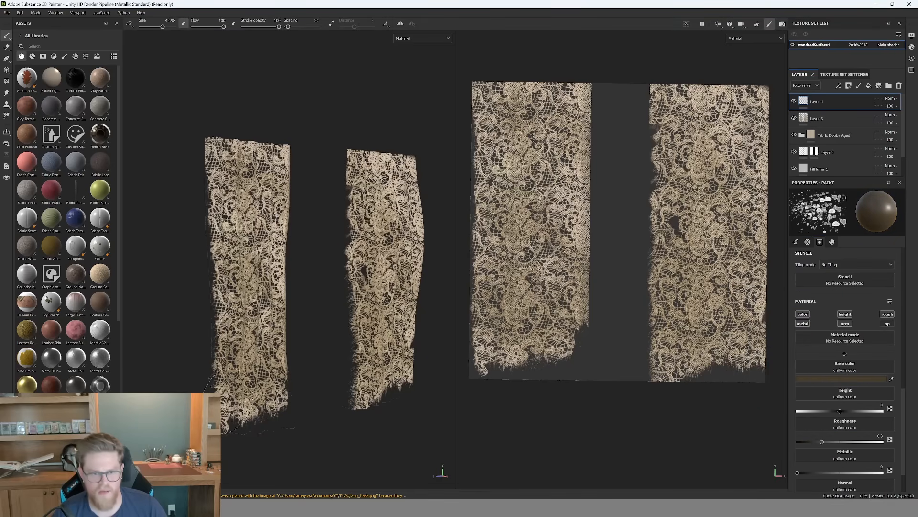
# Paint dark splattered stains along both panels' hems and up the lower part of the right panel.
pyautogui.moveTo(234, 408)
pyautogui.mouseDown()
pyautogui.moveTo(258, 414)
pyautogui.moveTo(230, 378)
pyautogui.moveTo(270, 404)
pyautogui.mouseUp()
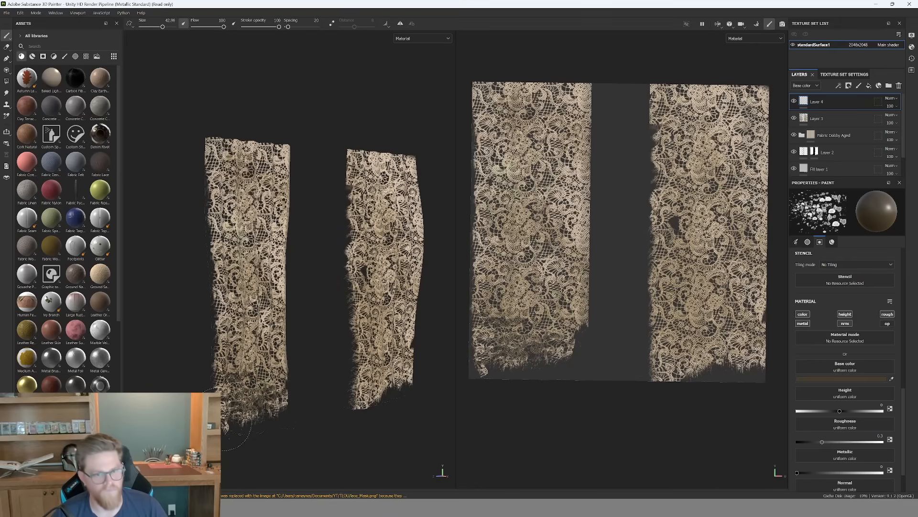
pyautogui.moveTo(380, 420)
pyautogui.mouseDown()
pyautogui.moveTo(366, 385)
pyautogui.moveTo(405, 377)
pyautogui.mouseUp()
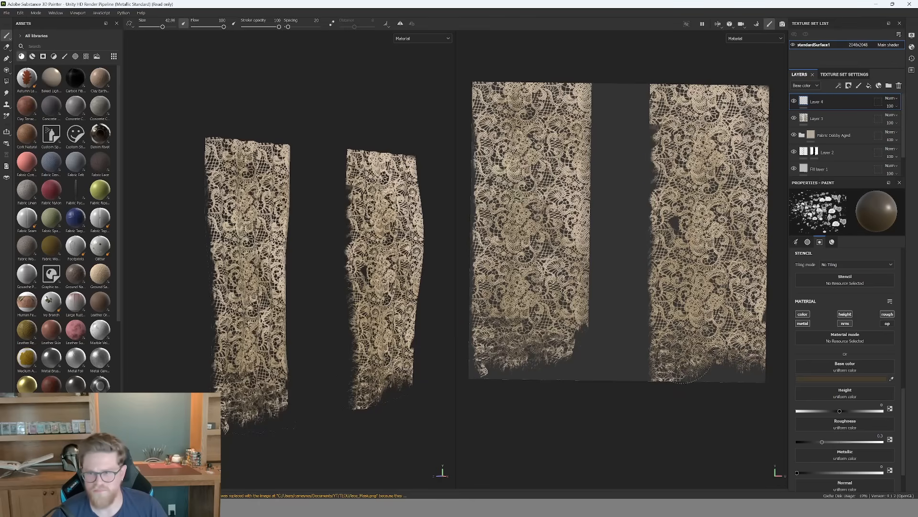
pyautogui.moveTo(644, 333)
pyautogui.mouseDown()
pyautogui.moveTo(667, 330)
pyautogui.moveTo(698, 346)
pyautogui.moveTo(739, 342)
pyautogui.moveTo(766, 313)
pyautogui.mouseUp()
pyautogui.moveTo(648, 311)
pyautogui.mouseDown()
pyautogui.moveTo(632, 313)
pyautogui.moveTo(651, 320)
pyautogui.mouseUp()
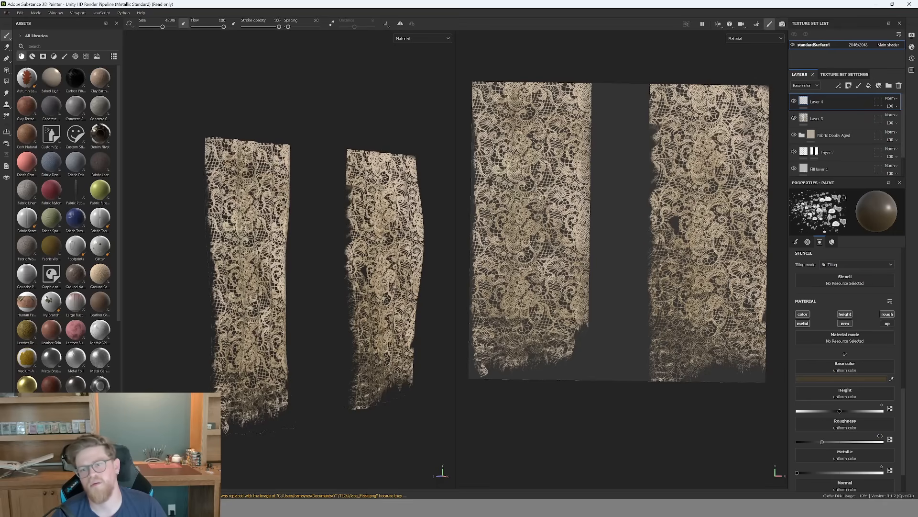
# Extend the dark splatter stains up the lower half of the left panel, out to its side edges.
pyautogui.moveTo(540, 304)
pyautogui.mouseDown()
pyautogui.moveTo(575, 285)
pyautogui.moveTo(568, 272)
pyautogui.mouseUp()
pyautogui.moveTo(550, 330)
pyautogui.mouseDown()
pyautogui.moveTo(558, 297)
pyautogui.moveTo(566, 345)
pyautogui.moveTo(519, 330)
pyautogui.moveTo(493, 280)
pyautogui.moveTo(502, 282)
pyautogui.mouseUp()
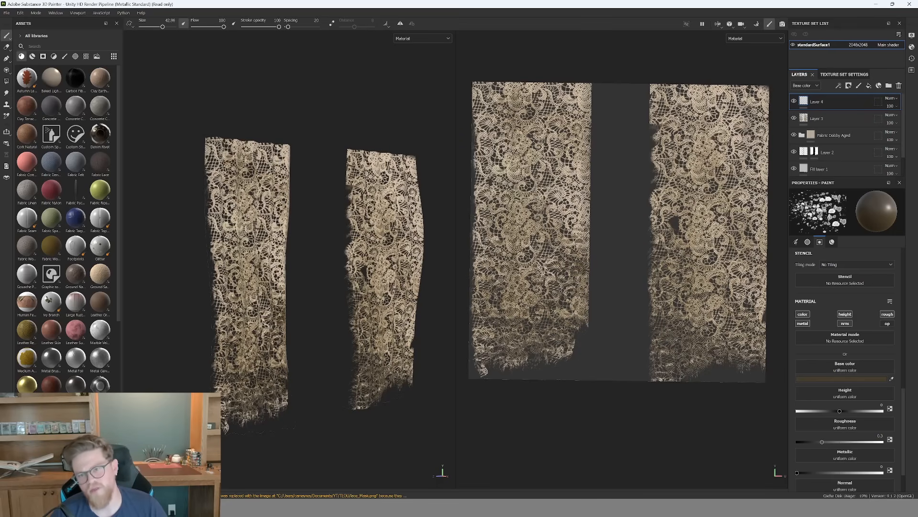
pyautogui.scroll(-2, 622, 247)
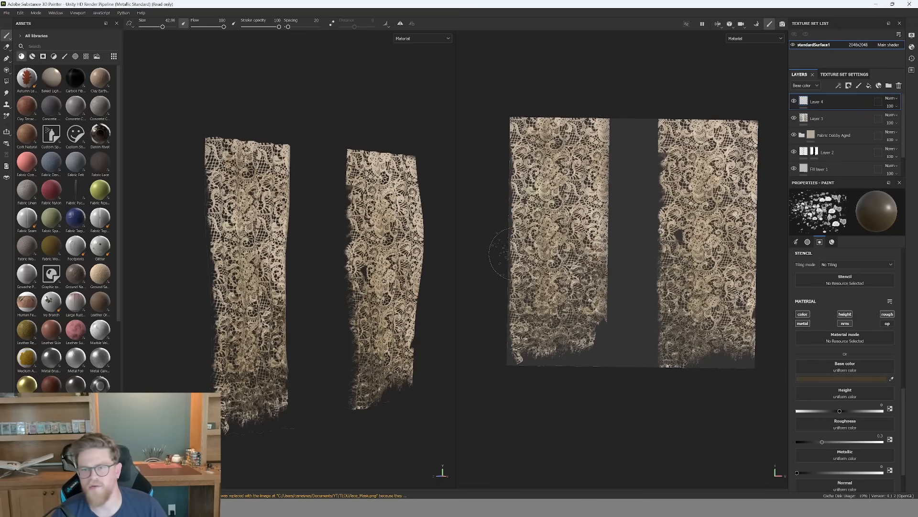
pyautogui.click(505, 290)
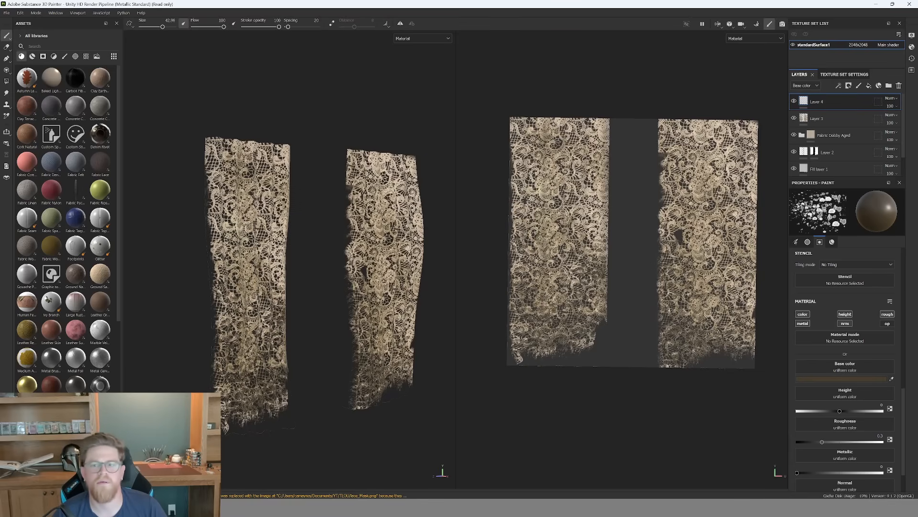
pyautogui.click(553, 276)
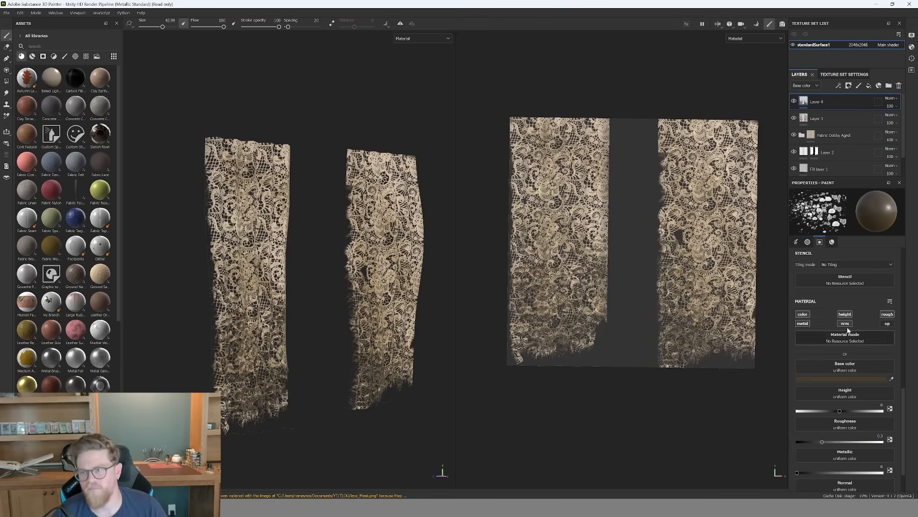
# Add a white mask to Layer 3, undoing the black mask tried first.
pyautogui.click(818, 122)
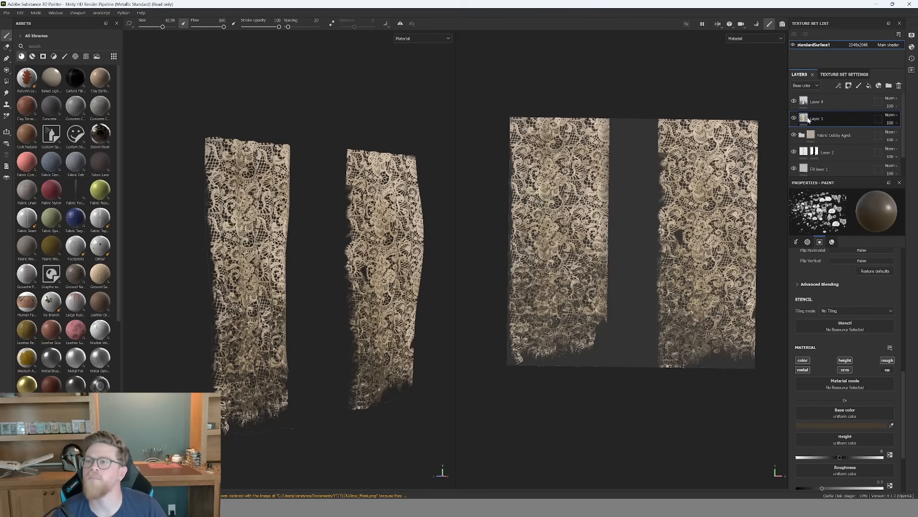
pyautogui.rightClick(821, 123)
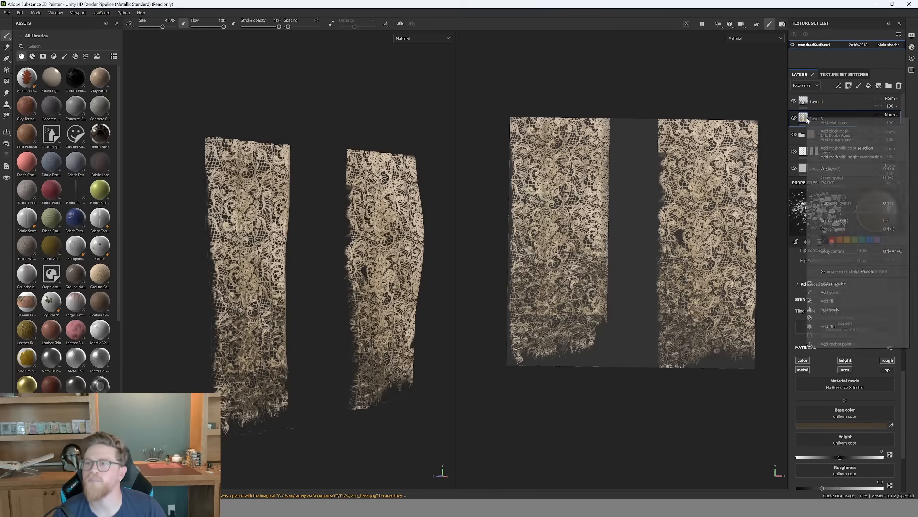
pyautogui.click(845, 132)
pyautogui.hotkey('ctrl', 'z')
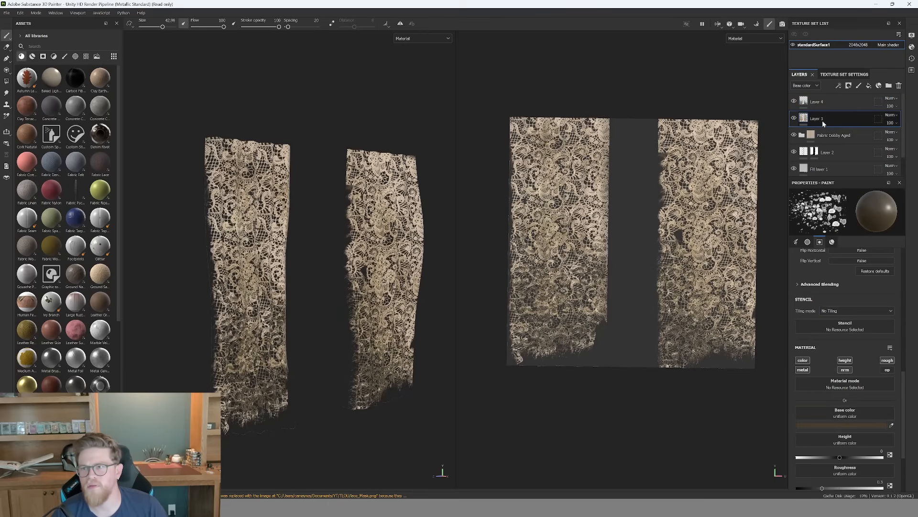
pyautogui.rightClick(822, 122)
pyautogui.click(838, 125)
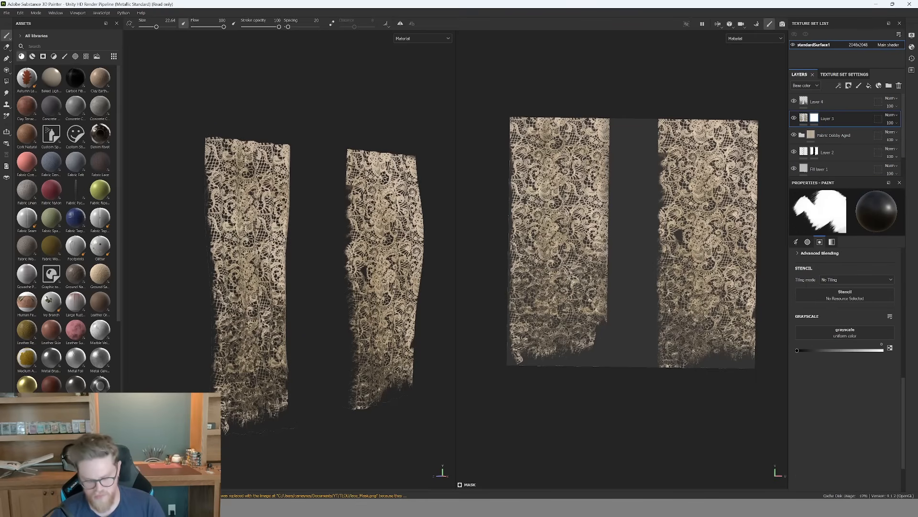
# Enlarge the brush and mask out Layer 3's aged color with black along the inner edges of both panels.
pyautogui.press(']')
pyautogui.press(']')
pyautogui.press(']')
pyautogui.press(']')
pyautogui.press(']')
pyautogui.moveTo(613, 218); pyautogui.dragTo(618, 328)
pyautogui.moveTo(616, 234); pyautogui.dragTo(618, 339)
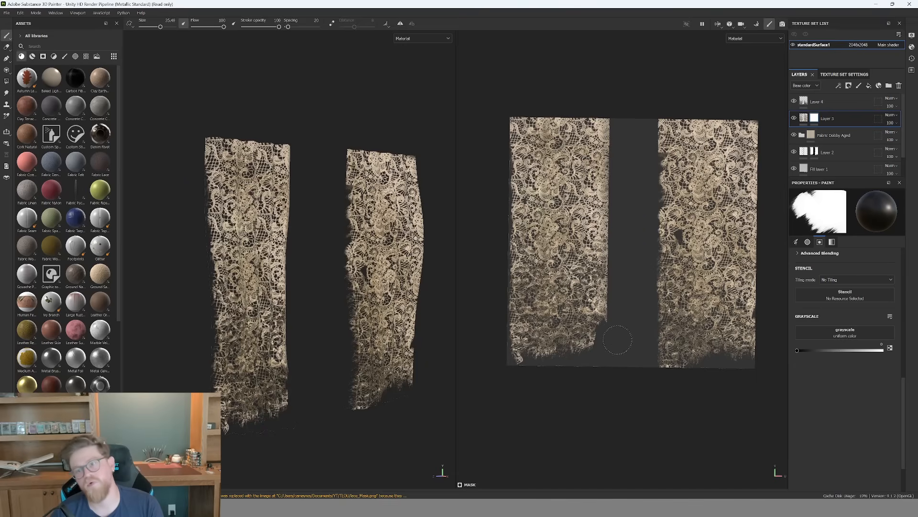
pyautogui.moveTo(660, 182); pyautogui.dragTo(662, 257)
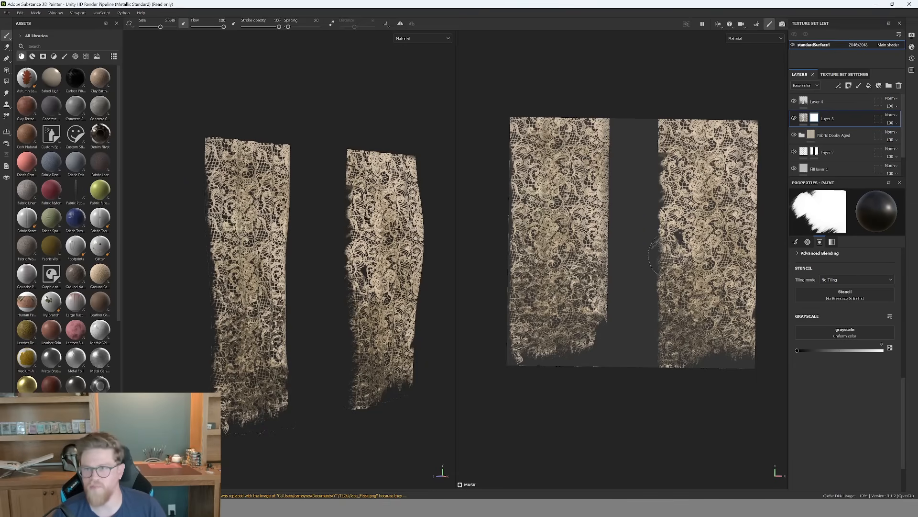
# Undo the black strokes on Layer 3's mask and the addition of the white mask itself.
pyautogui.moveTo(652, 189); pyautogui.dragTo(653, 299)
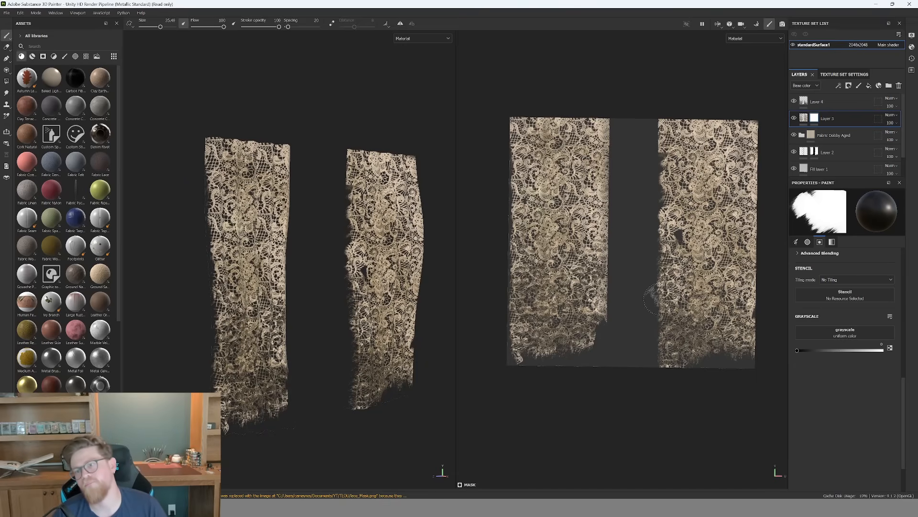
pyautogui.moveTo(681, 236); pyautogui.dragTo(684, 246)
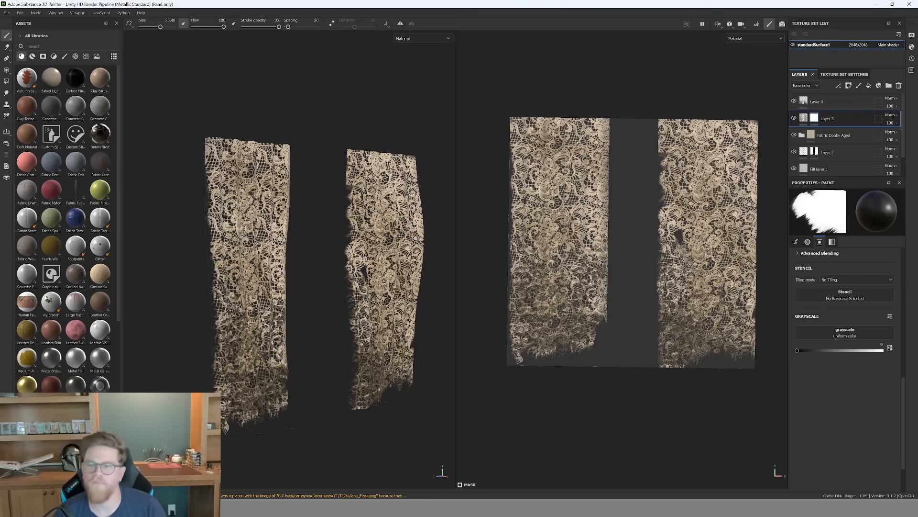
pyautogui.hotkey('ctrl', 'z')
pyautogui.hotkey('ctrl', 'z')
pyautogui.hotkey('ctrl', 'z')
pyautogui.hotkey('ctrl', 'z')
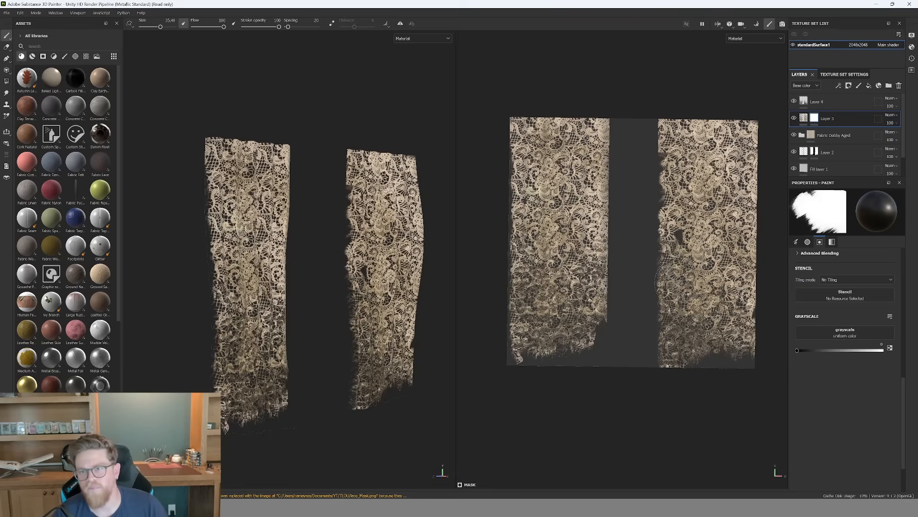
pyautogui.hotkey('ctrl', 'z')
pyautogui.hotkey('ctrl', 'z')
pyautogui.hotkey('ctrl', 'z')
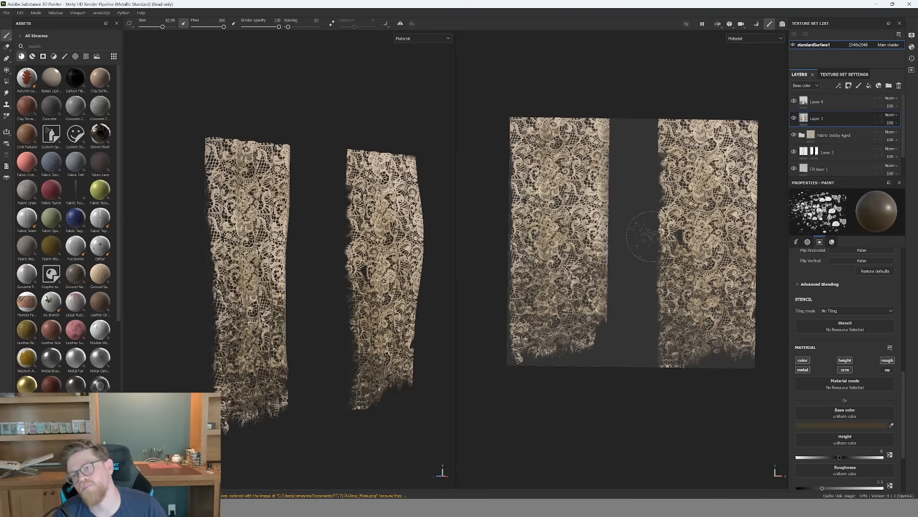
pyautogui.keyDown('alt'); pyautogui.moveTo(341, 321); pyautogui.dragTo(326, 307, button='right'); pyautogui.keyUp('alt')
pyautogui.keyDown('alt'); pyautogui.moveTo(326, 306); pyautogui.dragTo(339, 301); pyautogui.keyUp('alt')
pyautogui.keyDown('alt'); pyautogui.moveTo(318, 287); pyautogui.dragTo(327, 271, button='right'); pyautogui.keyUp('alt')
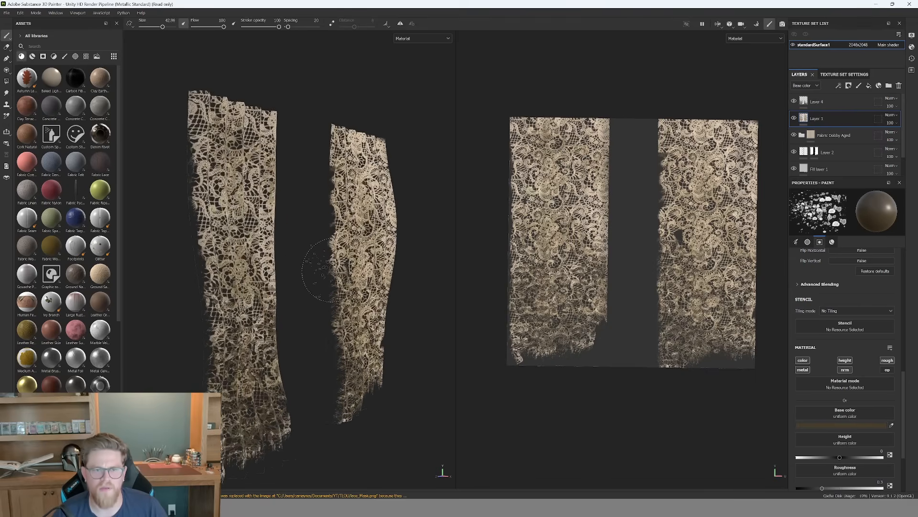
# Start a texture export and review the Unity HD Render Pipeline (Metallic Standard) output maps and the list of files.
pyautogui.click(7, 13)
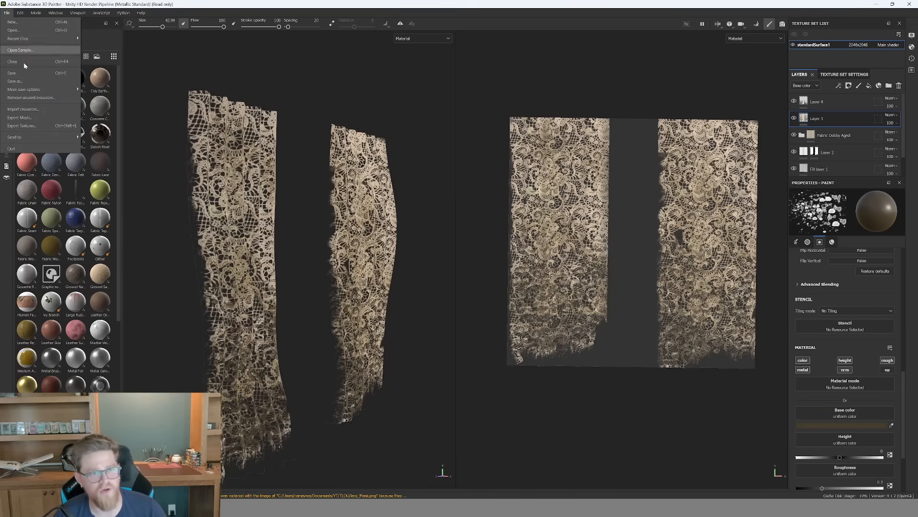
pyautogui.click(40, 125)
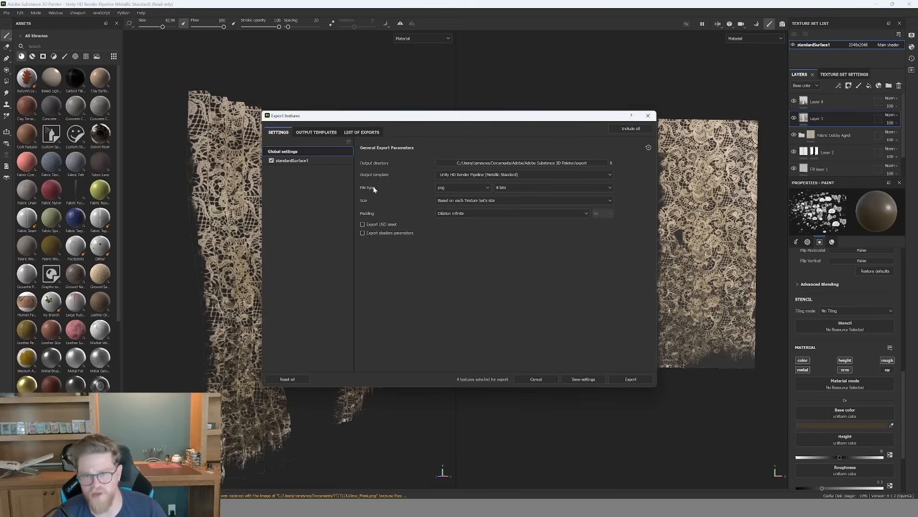
pyautogui.click(315, 134)
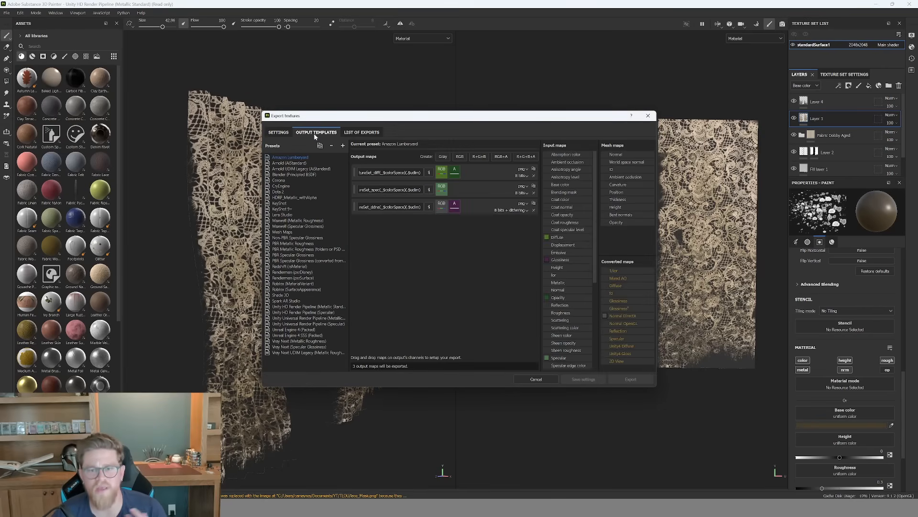
pyautogui.click(309, 308)
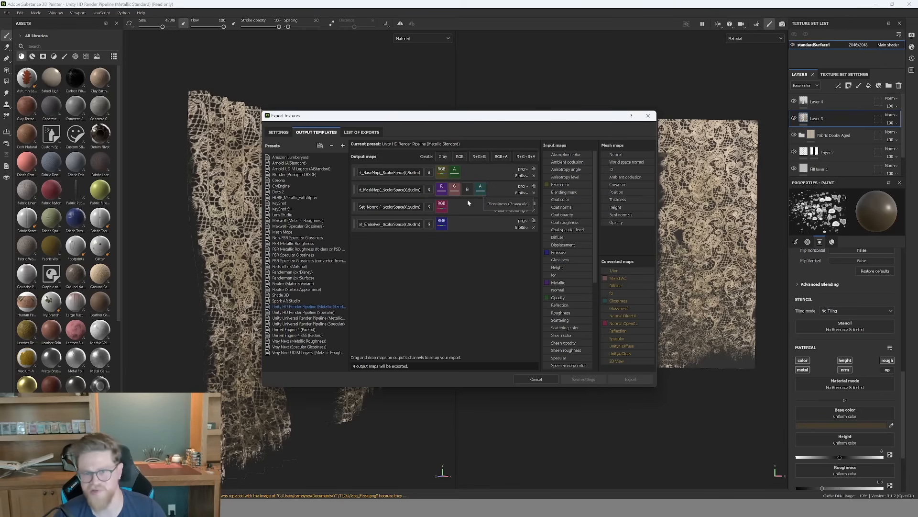
pyautogui.click(362, 133)
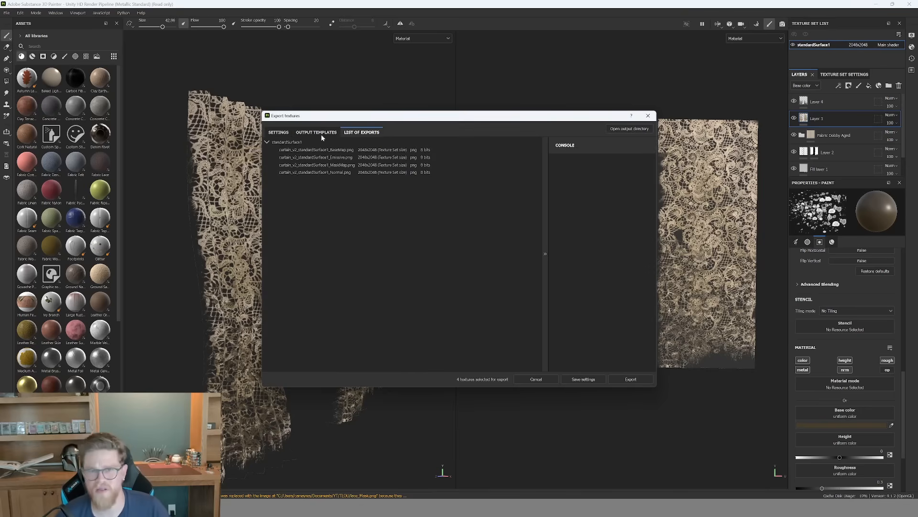
# Start changing the export's output directory and browse to the Documents/YT/TLOU folder.
pyautogui.click(279, 132)
pyautogui.click(572, 163)
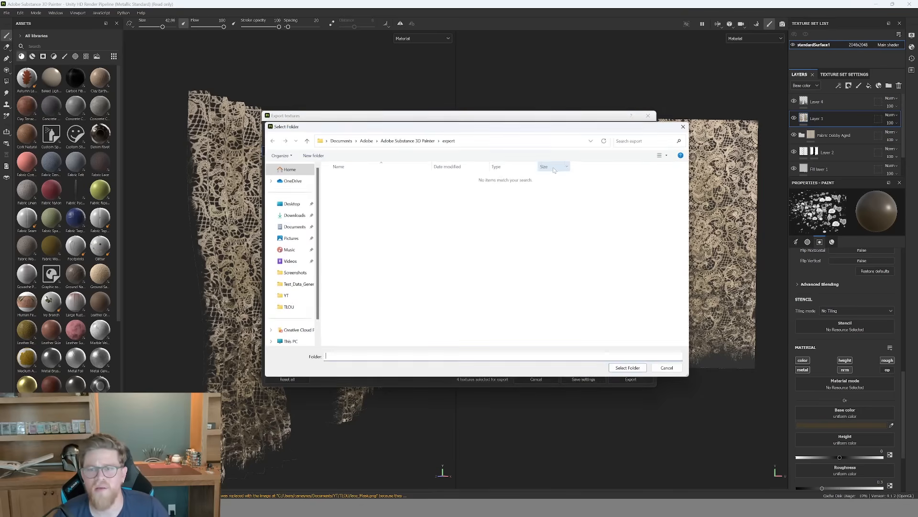
pyautogui.click(293, 226)
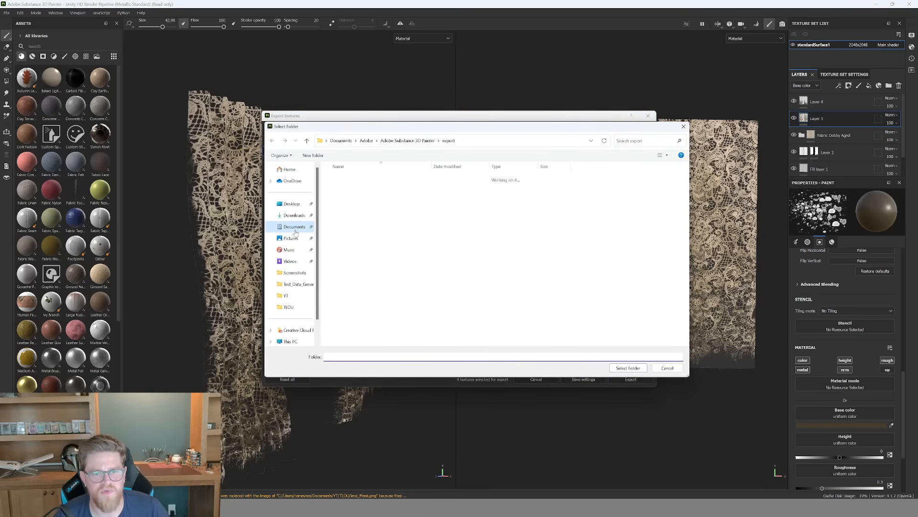
pyautogui.scroll(-2, 355, 324)
pyautogui.doubleClick(354, 329)
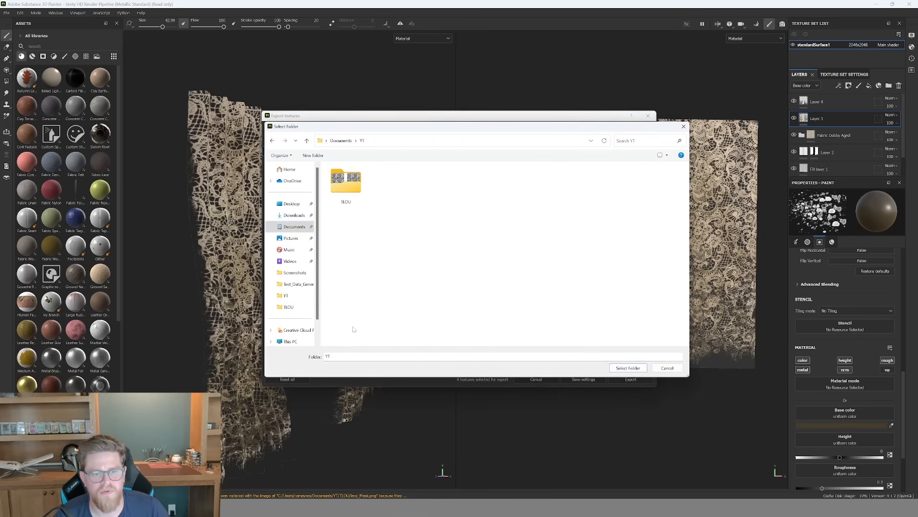
pyautogui.doubleClick(357, 186)
# Try to use a folder named TLOUtextures as the output directory.
pyautogui.click(435, 356)
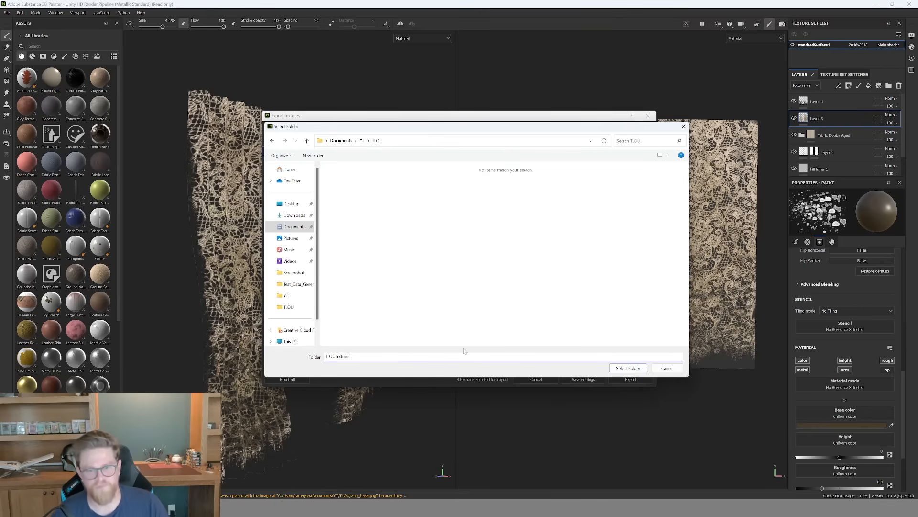
pyautogui.click(628, 367)
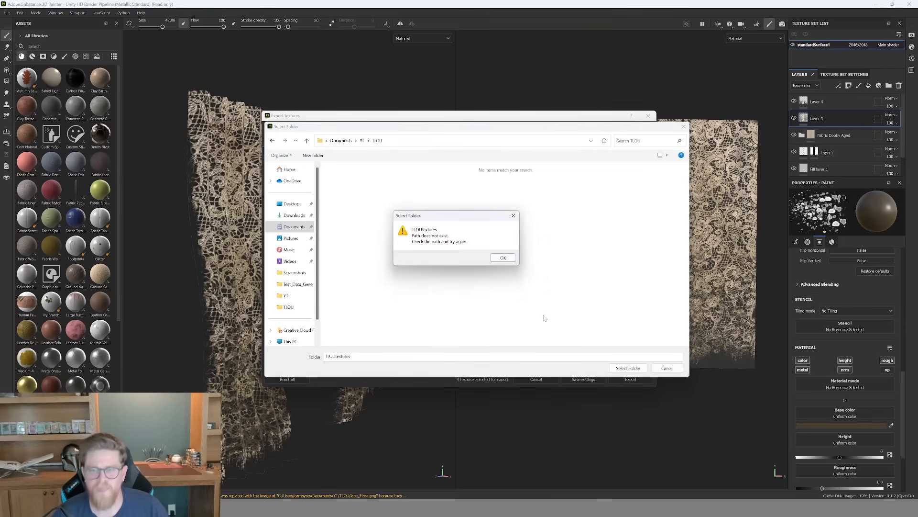
pyautogui.click(504, 258)
# Set the TLOU folder as the output directory and export the curtain textures.
pyautogui.click(376, 140)
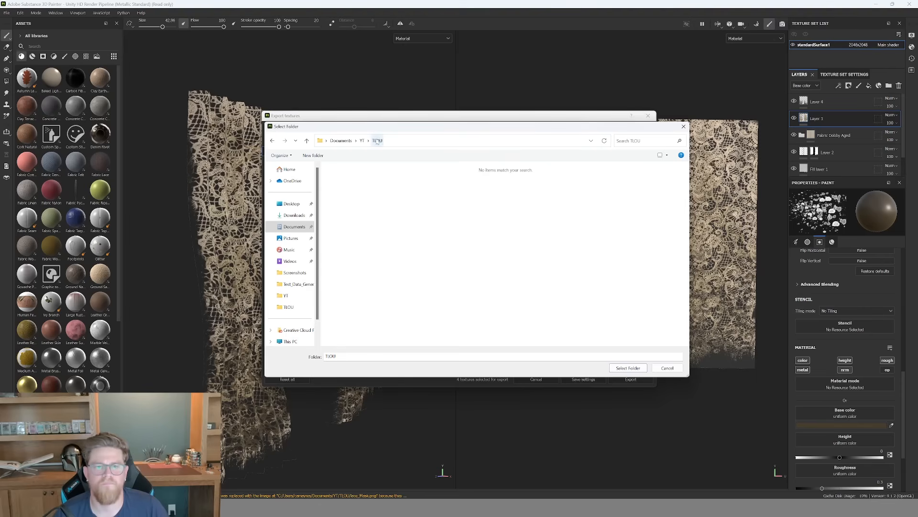
pyautogui.click(642, 369)
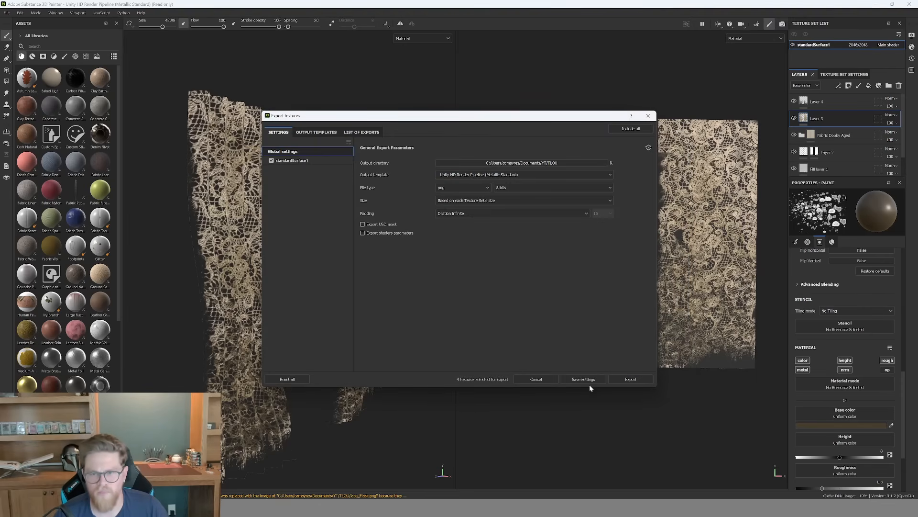
pyautogui.click(631, 379)
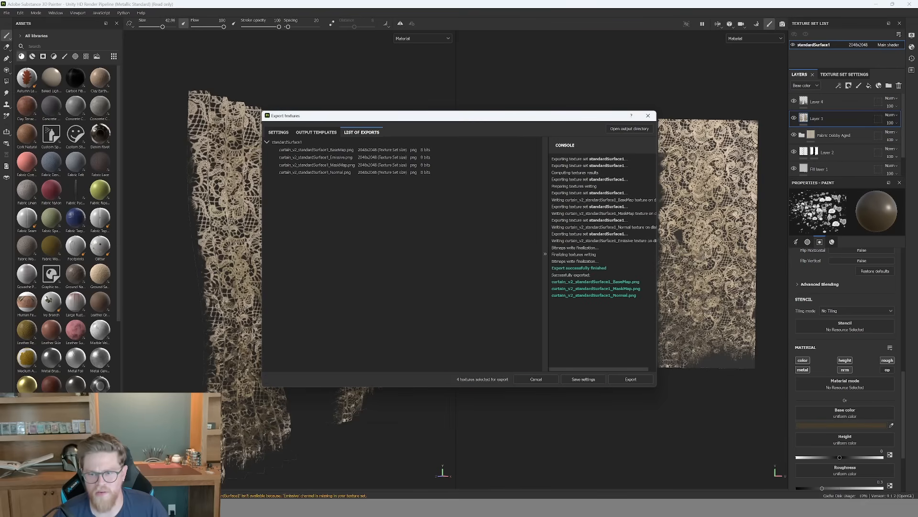
# Switch to Unity Hub and open the HDRP project.
pyautogui.moveTo(626, 507)
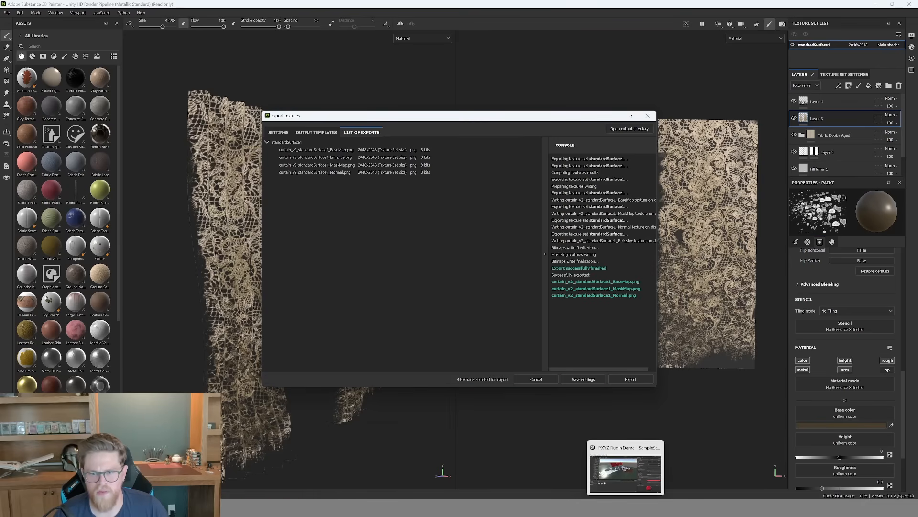
pyautogui.click(461, 471)
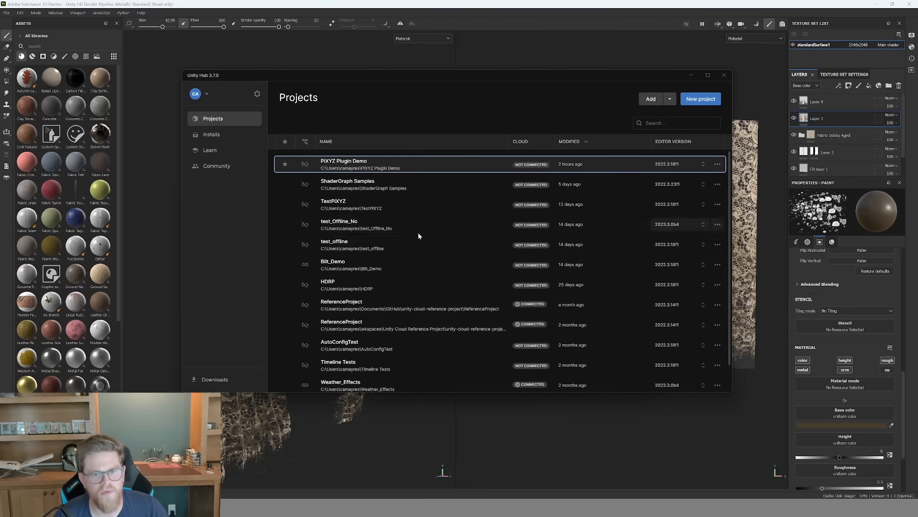
pyautogui.scroll(-1, 418, 236)
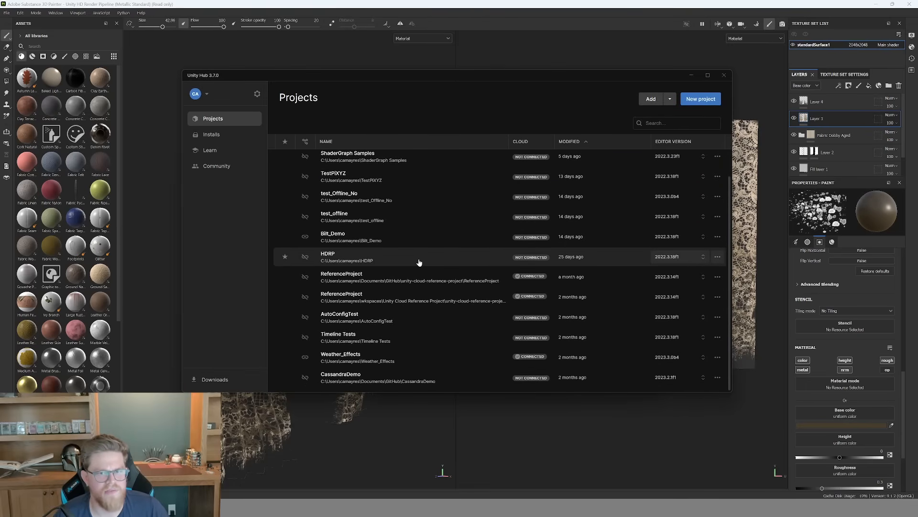
pyautogui.click(419, 262)
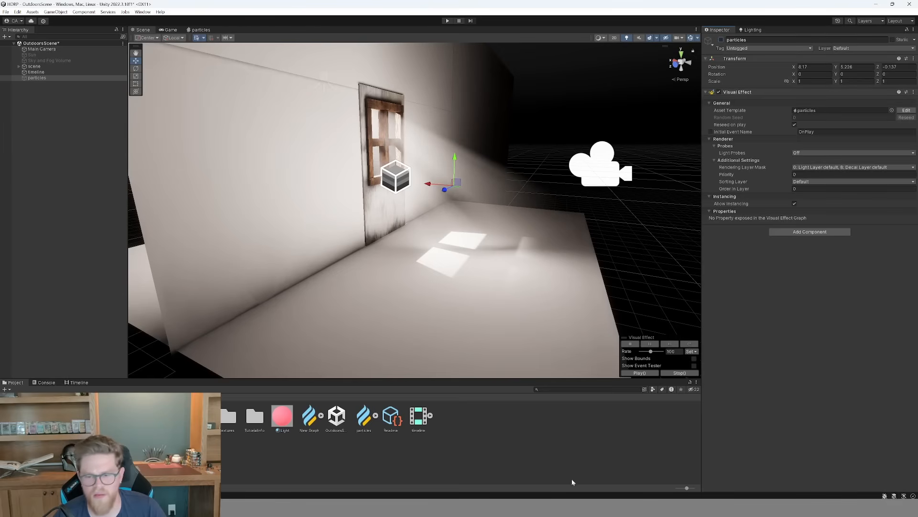
# Import curtain_v2.fbx from the TLOU folder into the Unity project's assets and move it into a subfolder.
pyautogui.moveTo(459, 198)
pyautogui.keyDown('alt'); pyautogui.mouseDown()
pyautogui.moveTo(429, 191)
pyautogui.moveTo(449, 183)
pyautogui.mouseUp(); pyautogui.keyUp('alt')
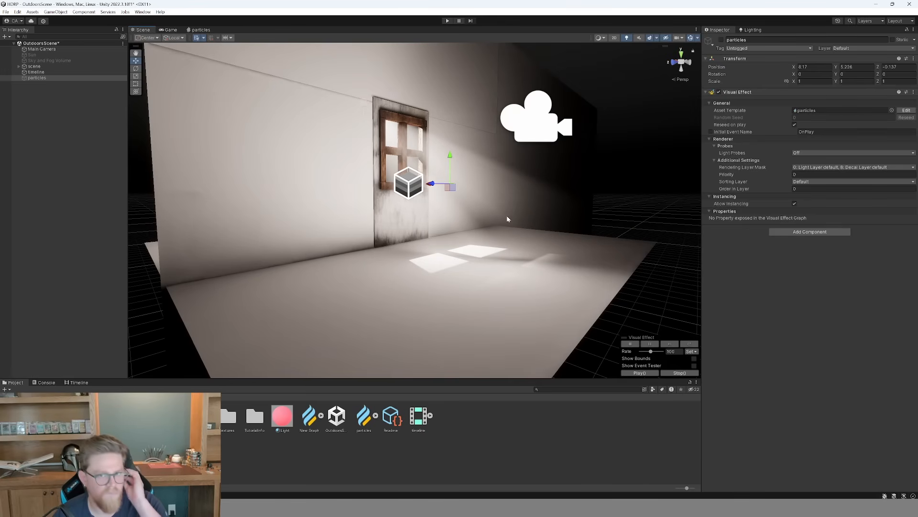
pyautogui.click(459, 507)
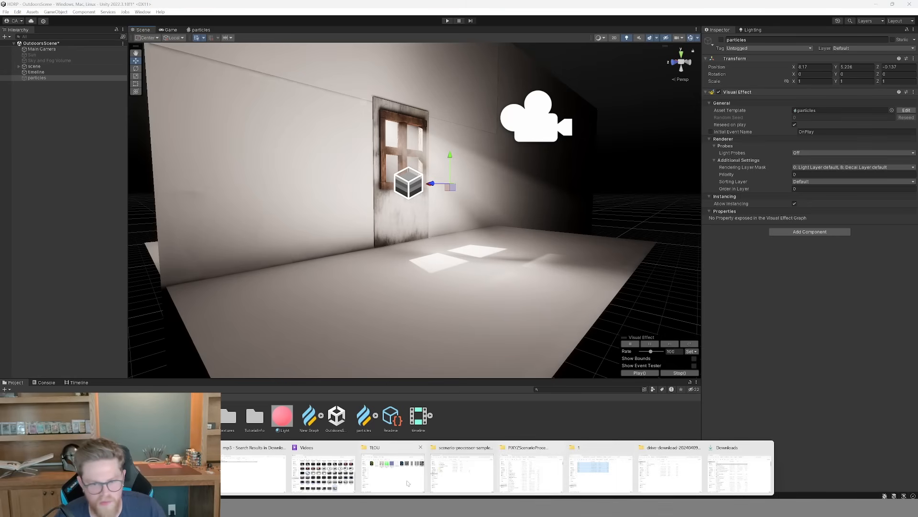
pyautogui.click(408, 483)
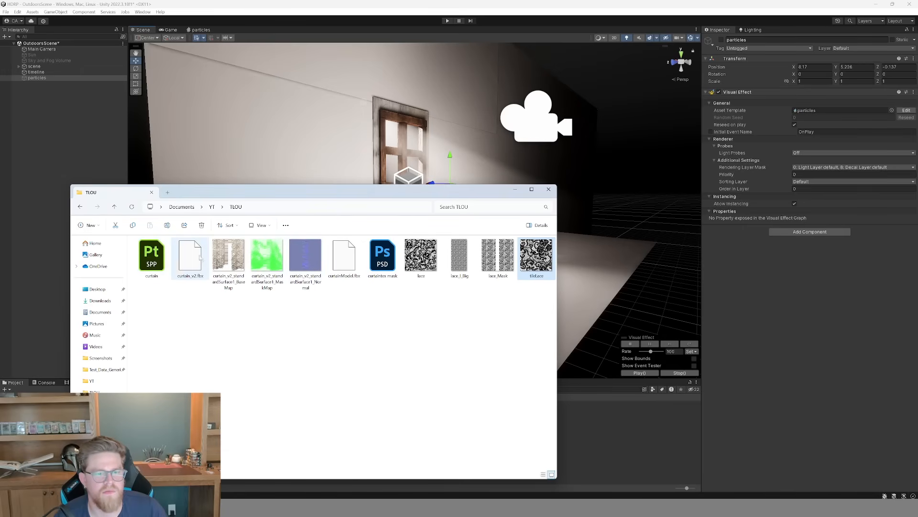
pyautogui.moveTo(190, 259); pyautogui.dragTo(608, 440)
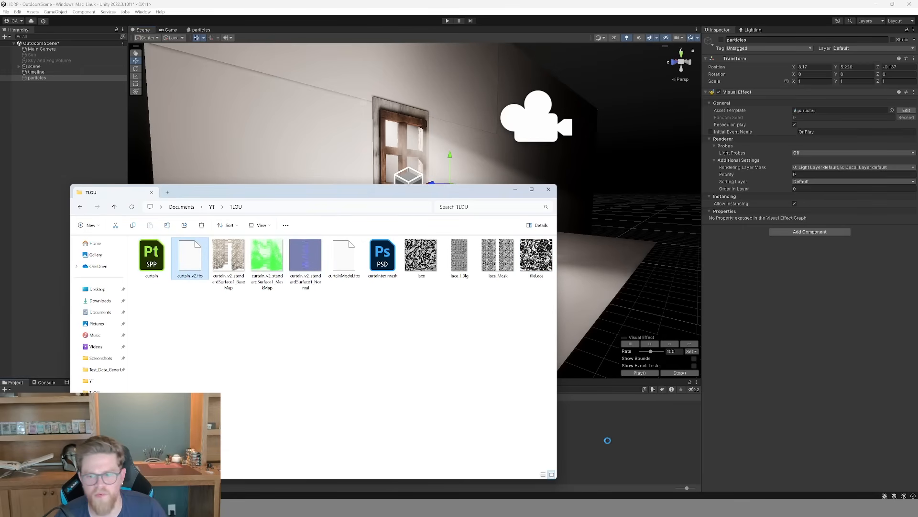
pyautogui.moveTo(347, 196); pyautogui.dragTo(347, 66)
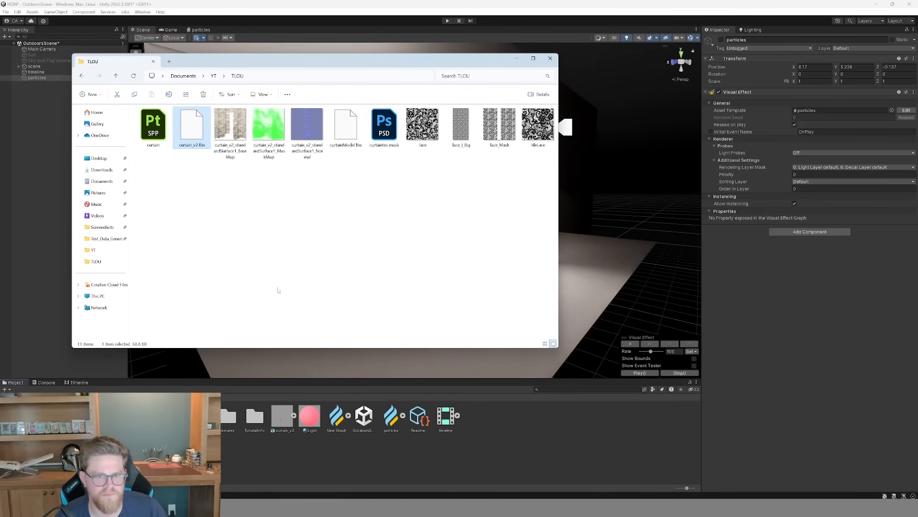
pyautogui.moveTo(278, 417); pyautogui.dragTo(199, 419)
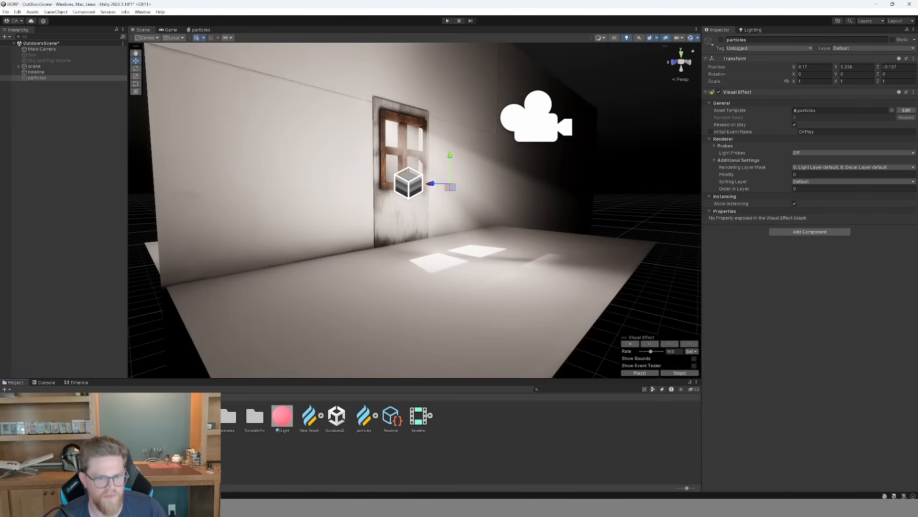
# Import the curtain_v2 base map, mask map and normal textures from the TLOU folder into the project's Textures folder.
pyautogui.doubleClick(229, 419)
pyautogui.hotkey('alt', 'Tab')
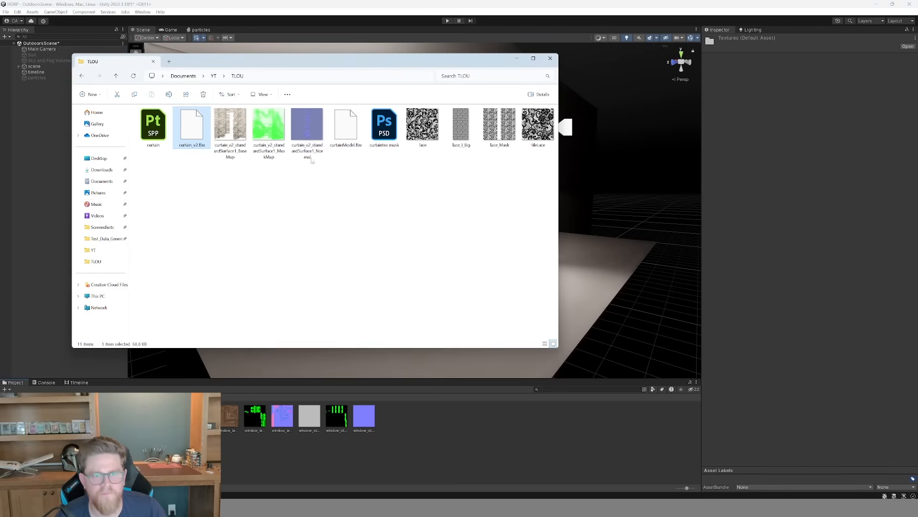
pyautogui.click(234, 121)
pyautogui.keyDown('shift'); pyautogui.click(307, 125); pyautogui.keyUp('shift')
pyautogui.moveTo(269, 126); pyautogui.dragTo(426, 440)
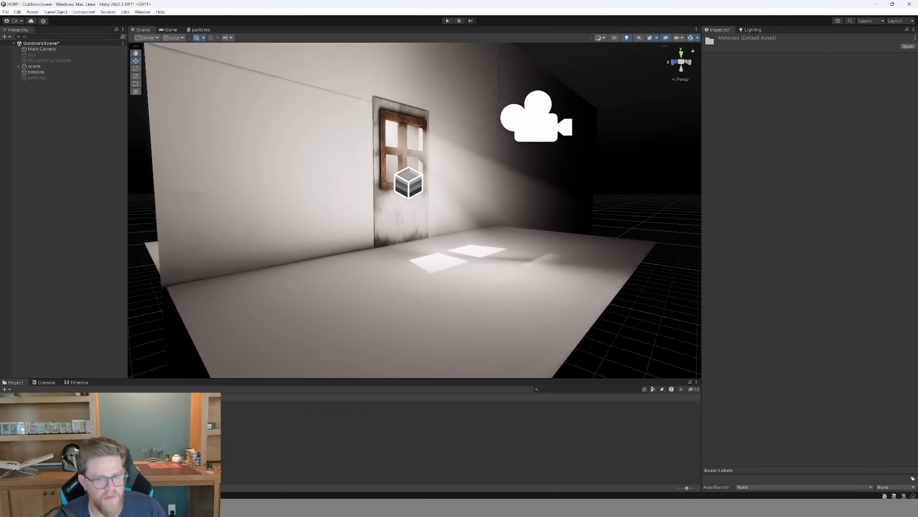
# Create a new material named curtain in the Materials folder.
pyautogui.rightClick(250, 449)
pyautogui.moveTo(325, 248)
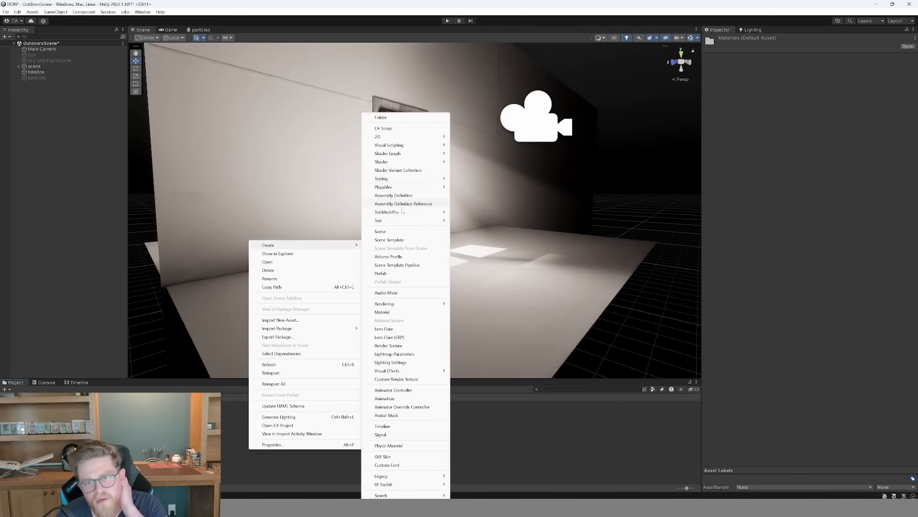
pyautogui.click(405, 312)
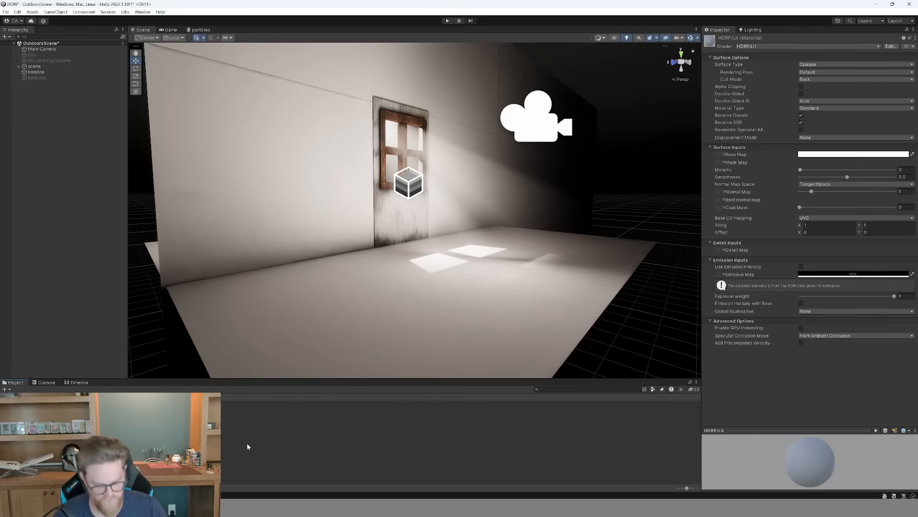
pyautogui.press('Return')
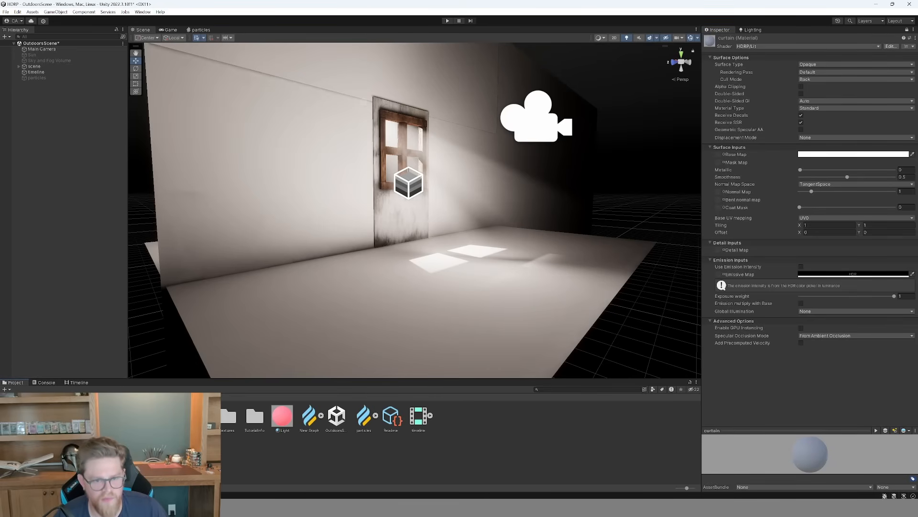
# Assign the curtain_v2 base, mask and normal textures to the matching map slots of the curtain material.
pyautogui.doubleClick(228, 416)
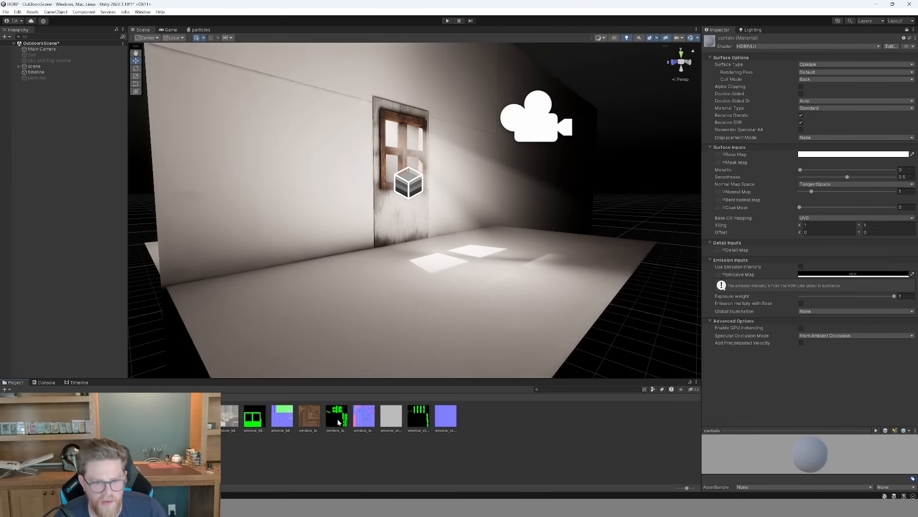
pyautogui.moveTo(267, 345); pyautogui.dragTo(718, 155)
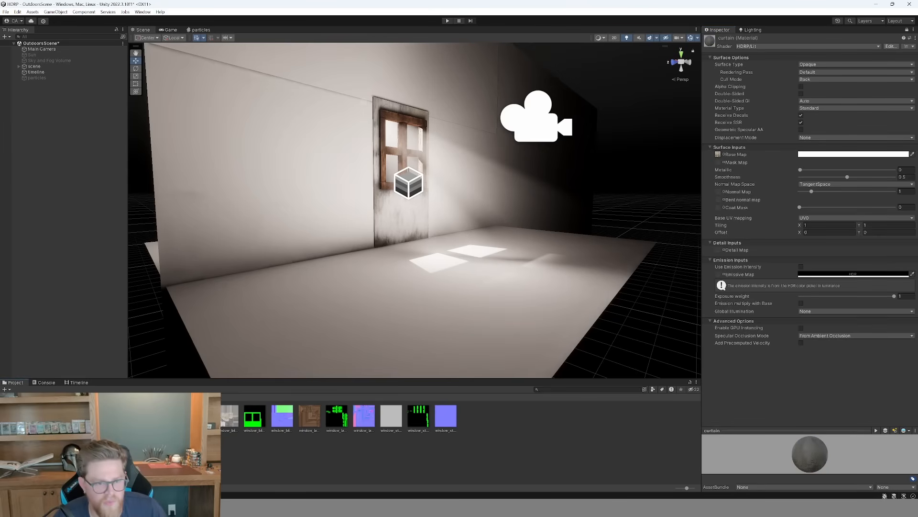
pyautogui.moveTo(603, 263); pyautogui.dragTo(718, 162)
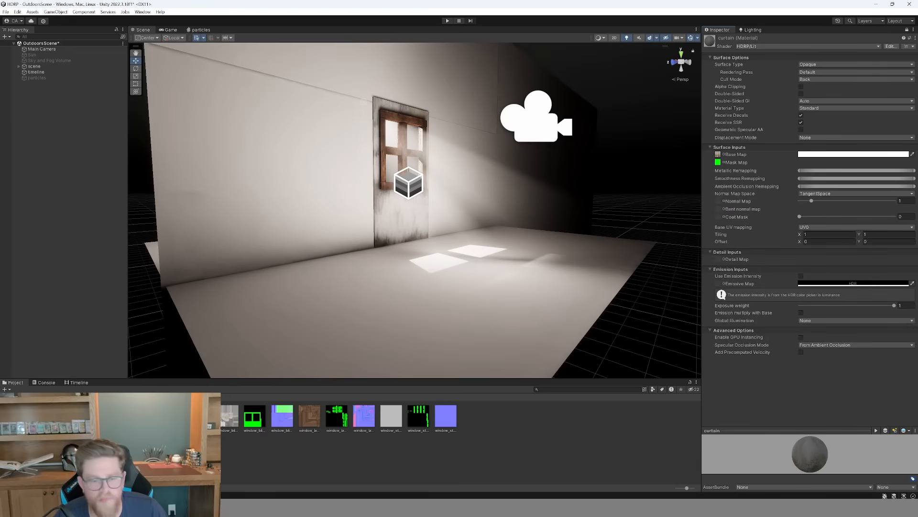
pyautogui.moveTo(282, 416); pyautogui.dragTo(722, 201)
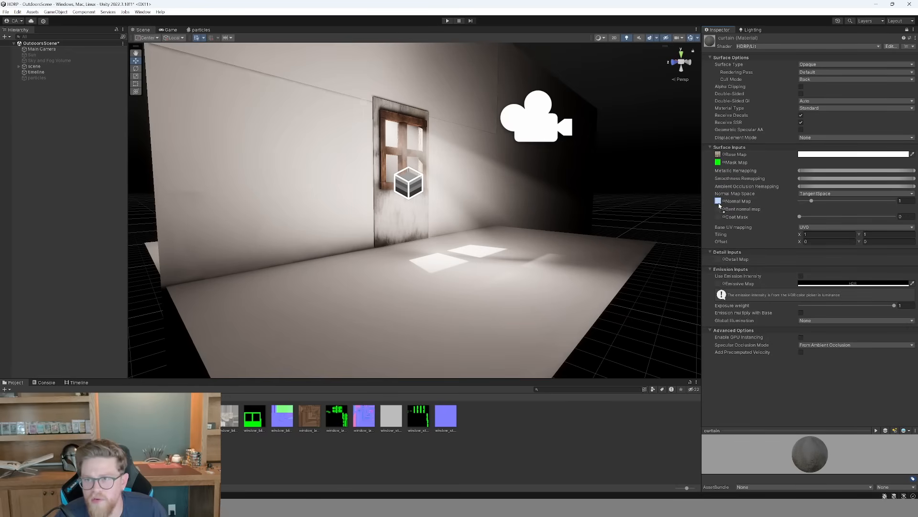
# Change the curtain_v2 normal texture's import type to Normal map.
pyautogui.click(907, 30)
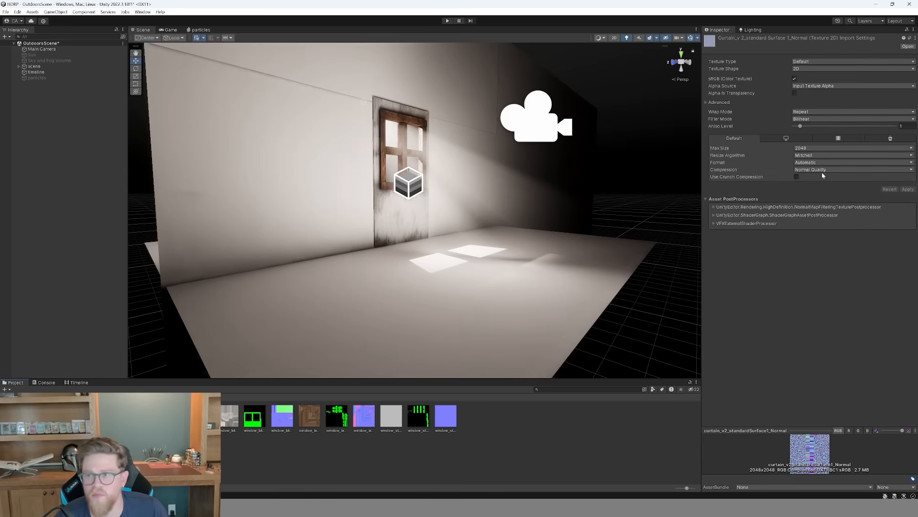
pyautogui.click(823, 62)
pyautogui.click(816, 79)
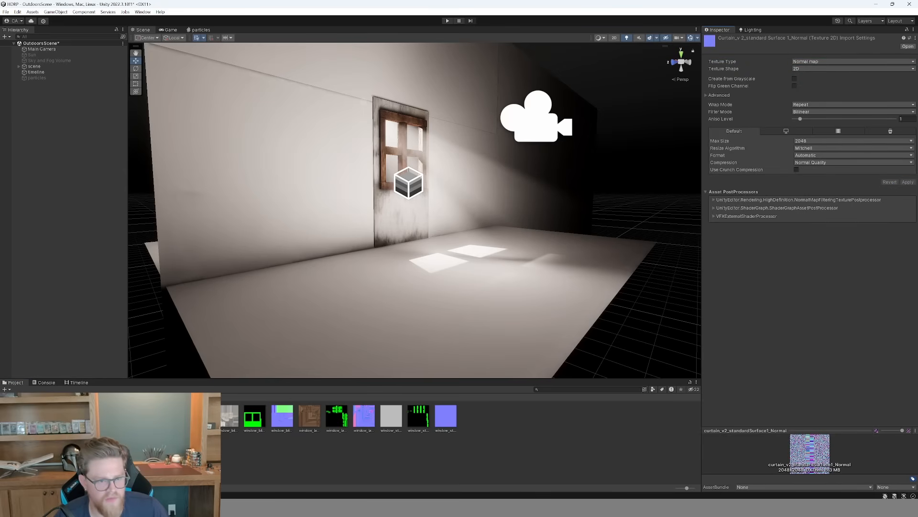
# Add the curtain_v2 model from the project assets to the OutdoorsScene hierarchy.
pyautogui.click(65, 397)
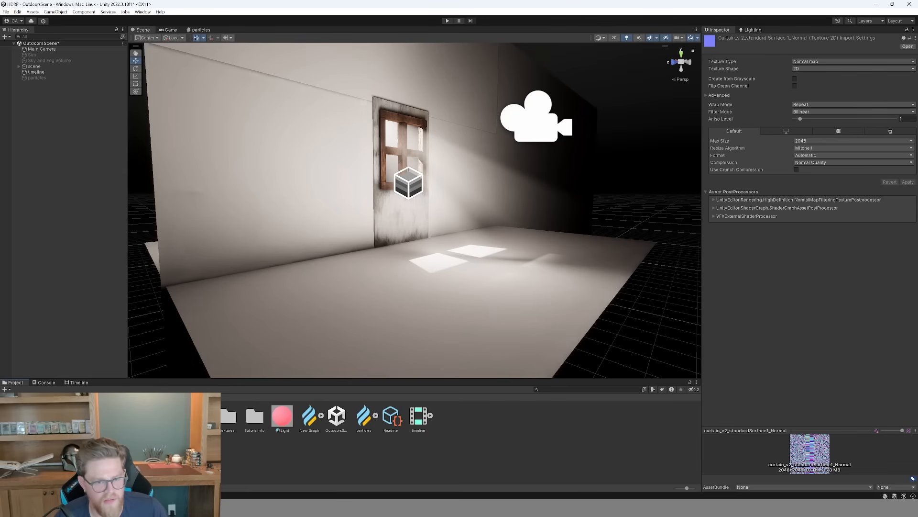
pyautogui.click(91, 417)
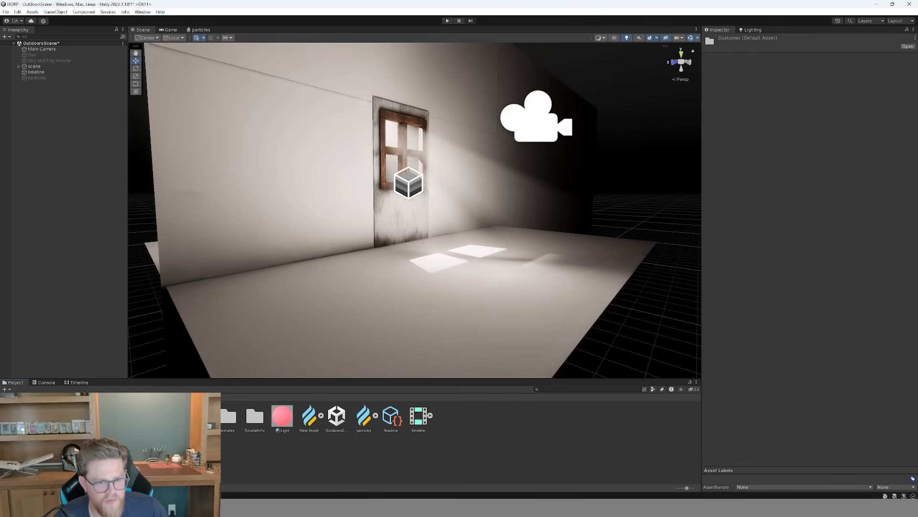
pyautogui.doubleClick(174, 416)
pyautogui.moveTo(125, 416); pyautogui.dragTo(90, 188)
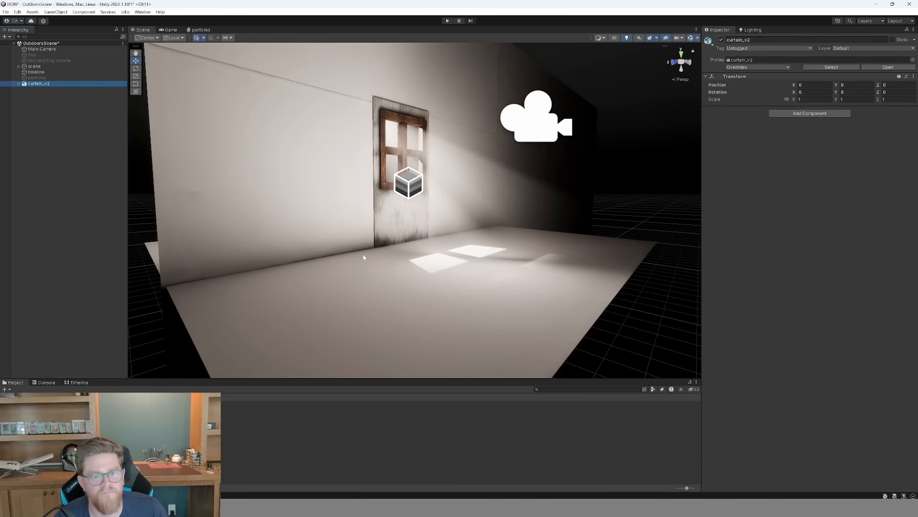
# Move curtain_v2 into the room and scale it up uniformly near the window wall.
pyautogui.keyDown('alt'); pyautogui.moveTo(364, 257); pyautogui.dragTo(197, 209, button='right'); pyautogui.keyUp('alt')
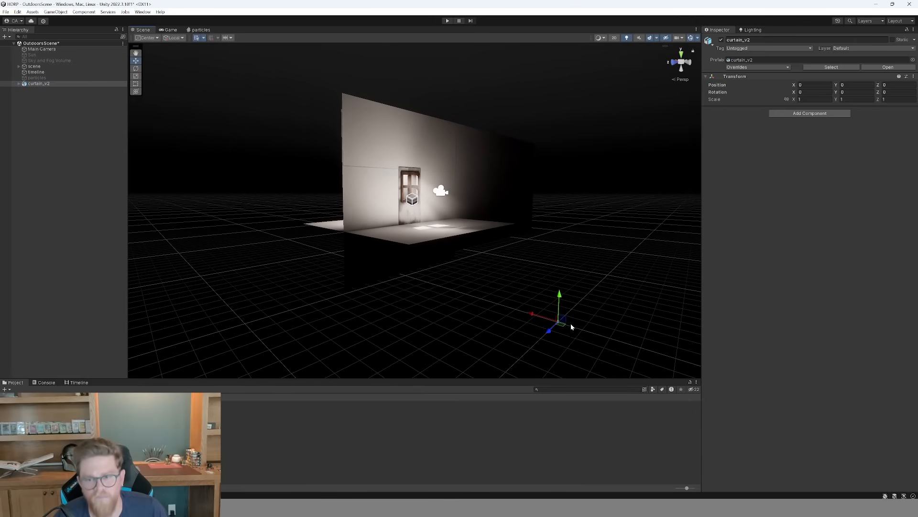
pyautogui.moveTo(560, 298); pyautogui.dragTo(302, 228)
pyautogui.press('r')
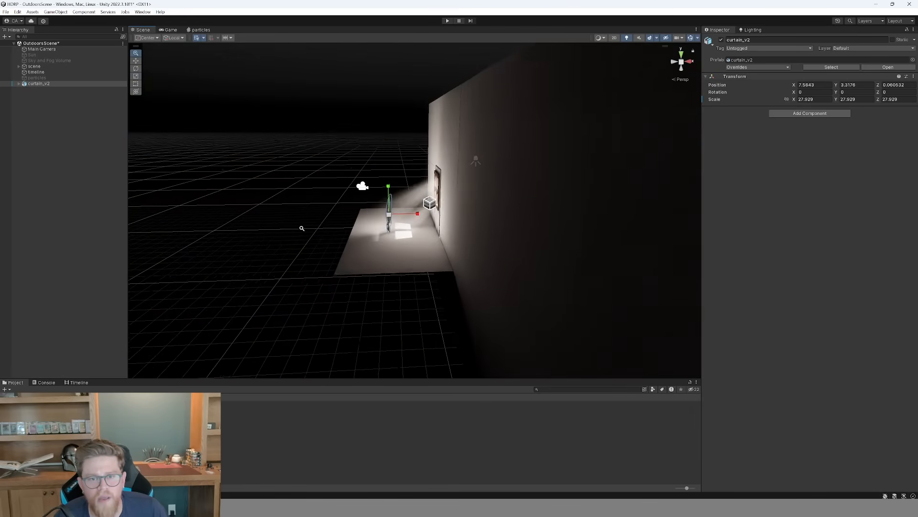
pyautogui.keyDown('alt'); pyautogui.moveTo(301, 228); pyautogui.dragTo(490, 305, button='right'); pyautogui.keyUp('alt')
pyautogui.keyDown('alt'); pyautogui.moveTo(489, 305); pyautogui.dragTo(811, 324); pyautogui.keyUp('alt')
# Fit the pPlane3 curtain mesh around the window, scaling it to about 1.27, 1.27 and 0.97.
pyautogui.moveTo(510, 237); pyautogui.dragTo(383, 135)
pyautogui.moveTo(409, 114); pyautogui.dragTo(244, 150)
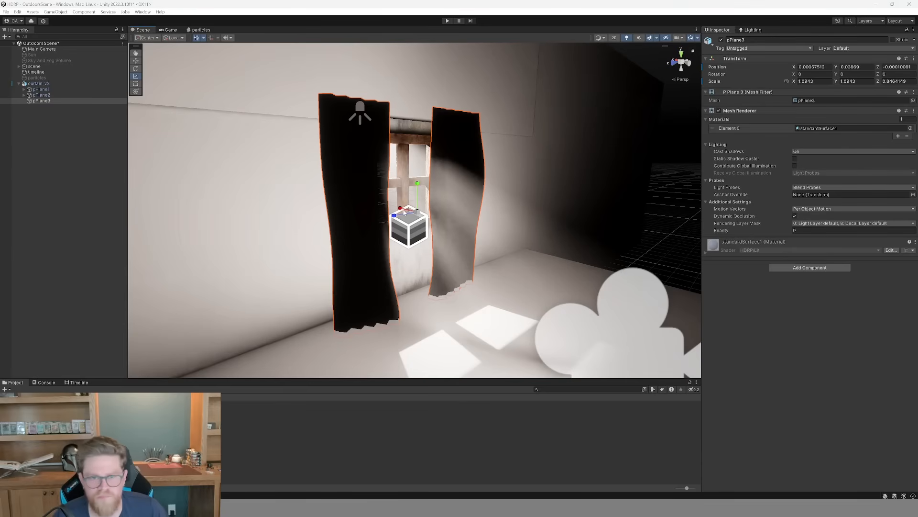
pyautogui.moveTo(404, 212); pyautogui.dragTo(413, 158)
pyautogui.press('w')
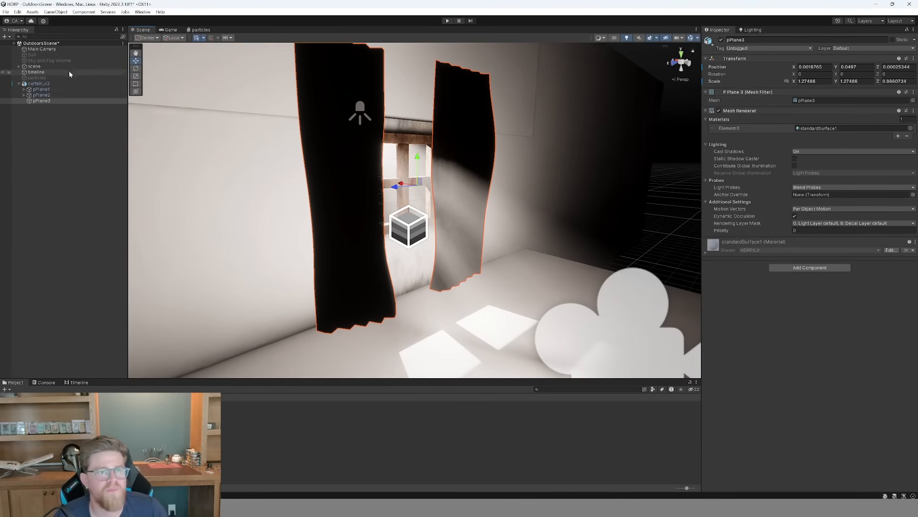
# Check the curtains through the main camera and compare them with The Last of Us menu image in the browser.
pyautogui.click(96, 51)
pyautogui.click(170, 29)
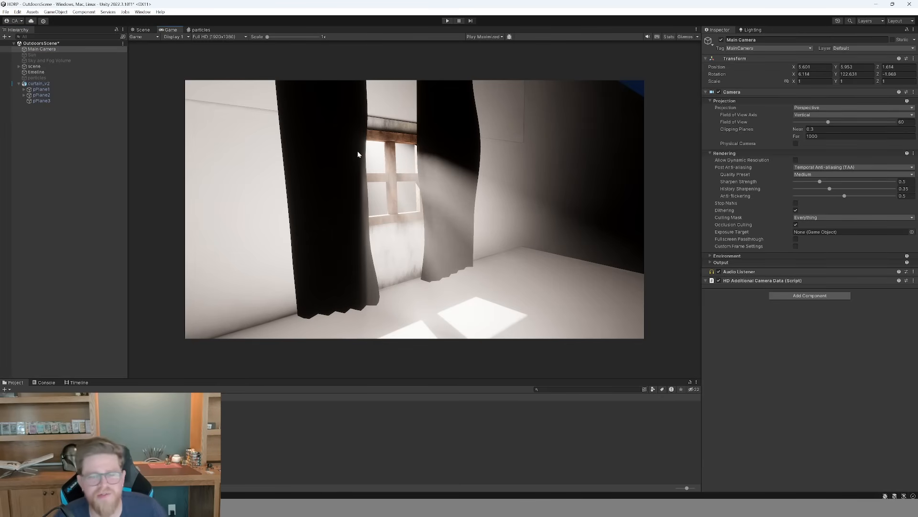
pyautogui.hotkey('alt', 'Tab')
pyautogui.click(654, 153)
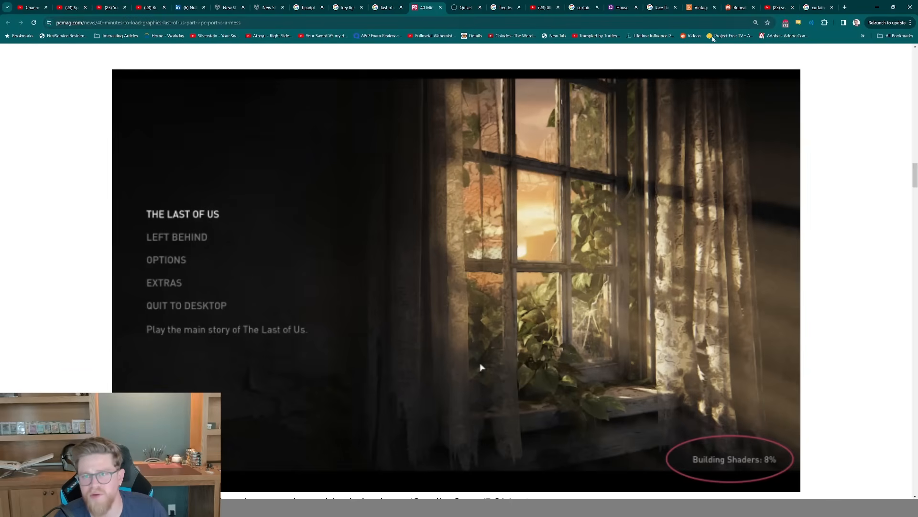
pyautogui.click(875, 8)
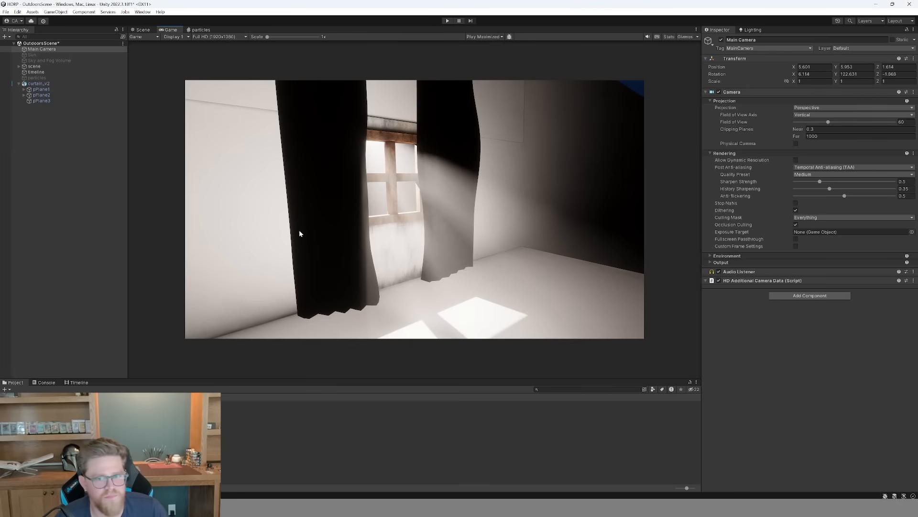
# Remap the curtain_v2 model's standardSurface1 material to the curtain material and apply the import settings.
pyautogui.doubleClick(172, 416)
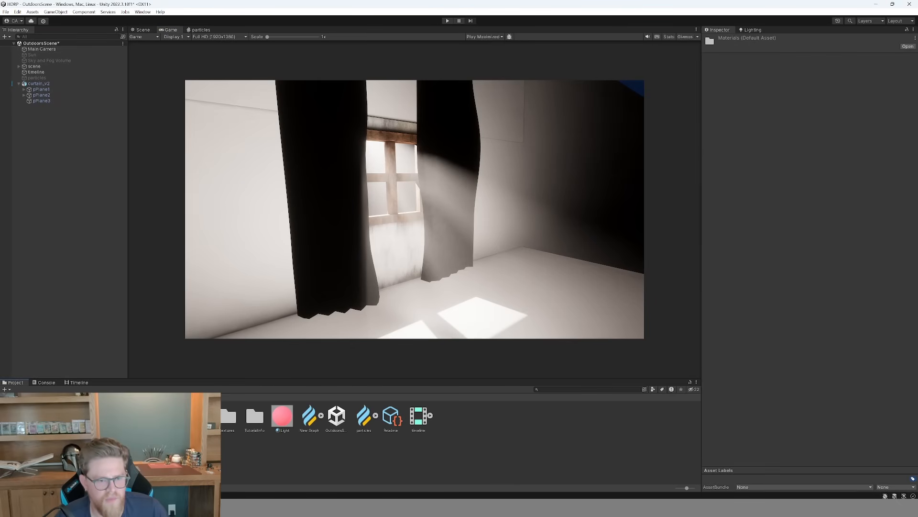
pyautogui.moveTo(149, 379); pyautogui.dragTo(110, 412)
pyautogui.click(59, 83)
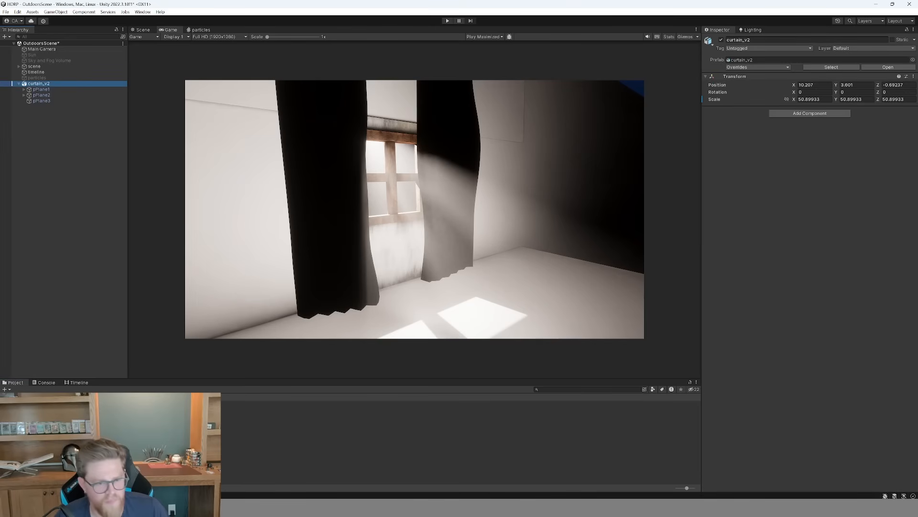
pyautogui.click(48, 424)
pyautogui.doubleClick(145, 416)
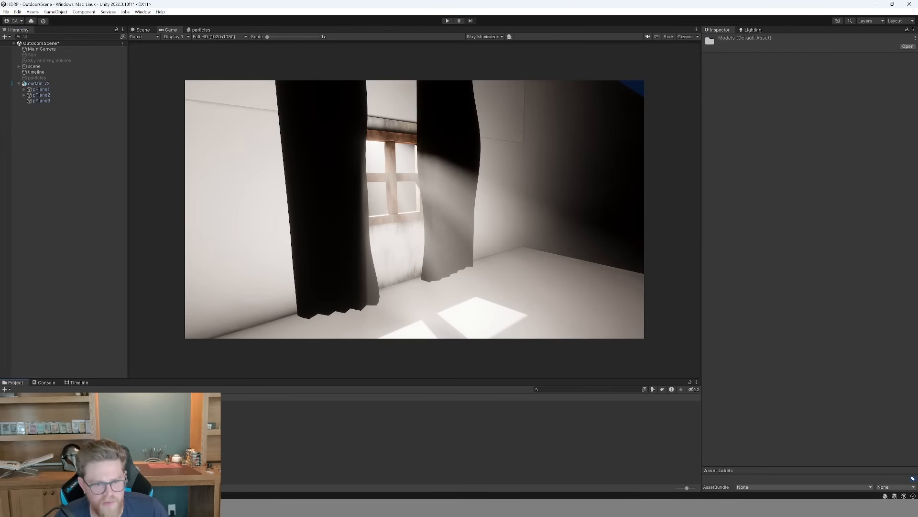
pyautogui.click(145, 419)
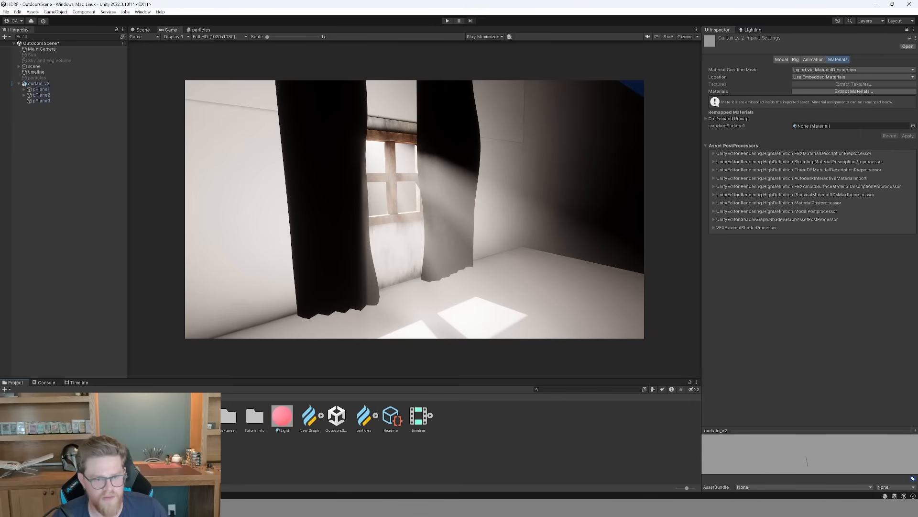
pyautogui.moveTo(143, 423); pyautogui.dragTo(863, 127)
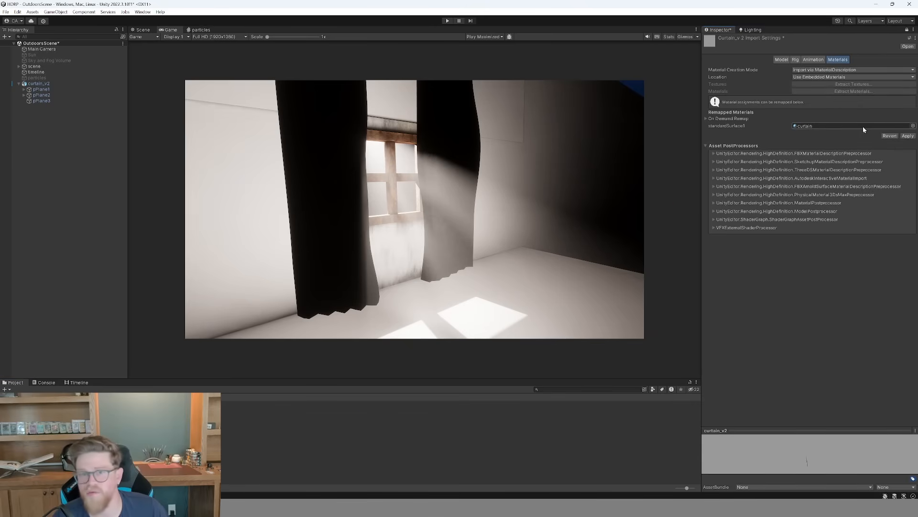
pyautogui.click(907, 137)
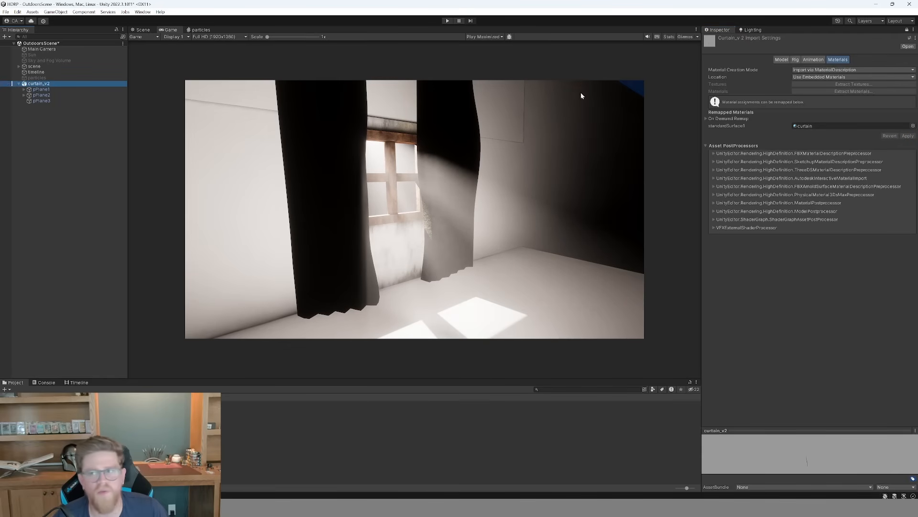
# Mark curtain_v2 and all its child objects as static.
pyautogui.click(906, 30)
pyautogui.click(892, 40)
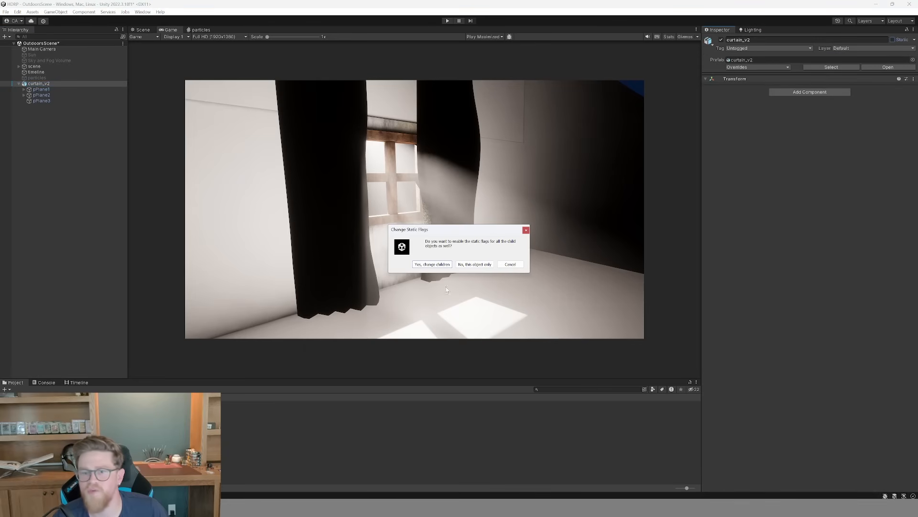
pyautogui.click(432, 265)
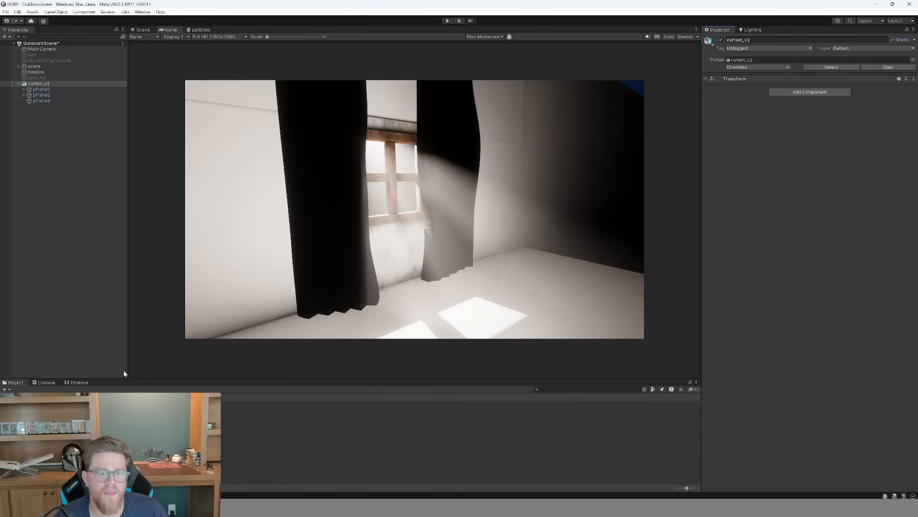
# Make the curtain material double-sided and set its surface type to Transparent.
pyautogui.click(143, 426)
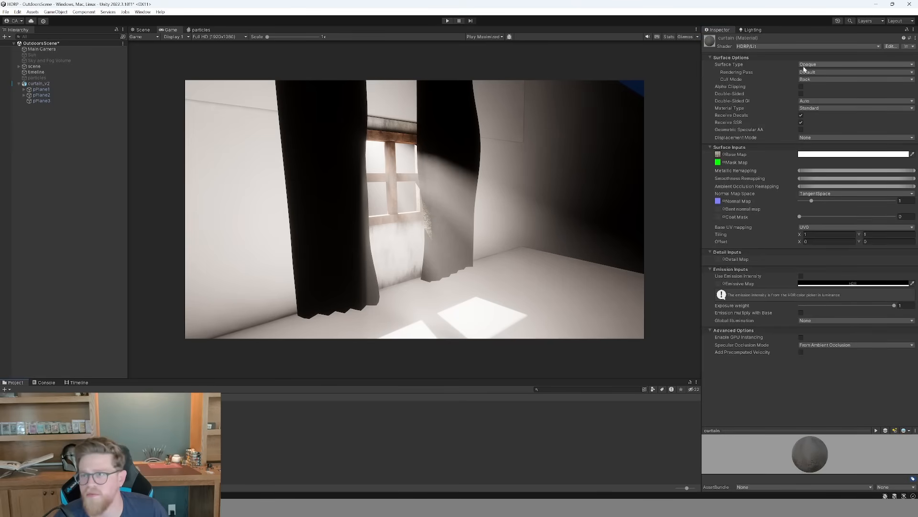
pyautogui.click(801, 93)
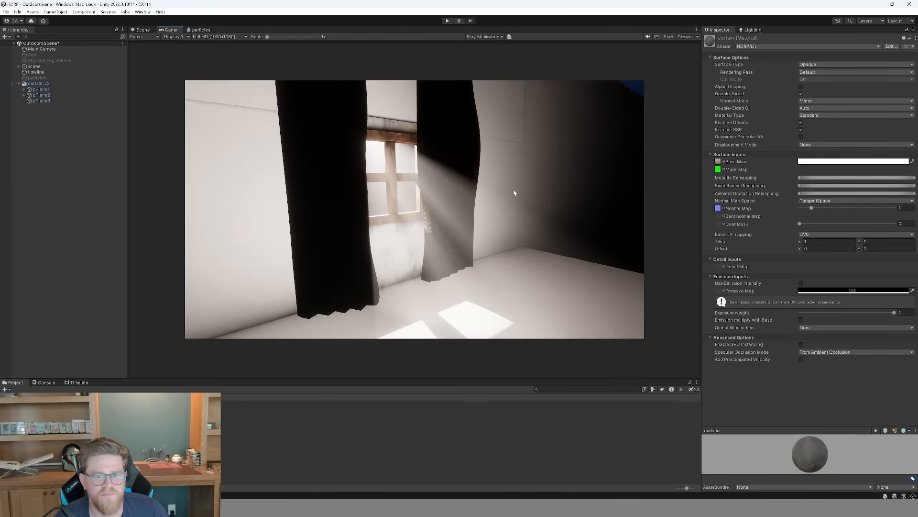
pyautogui.click(142, 29)
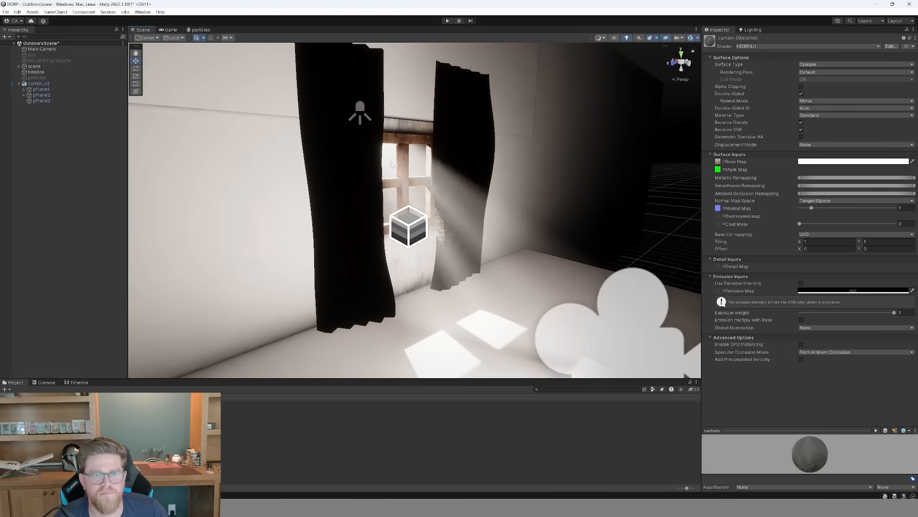
pyautogui.scroll(5, 555, 253)
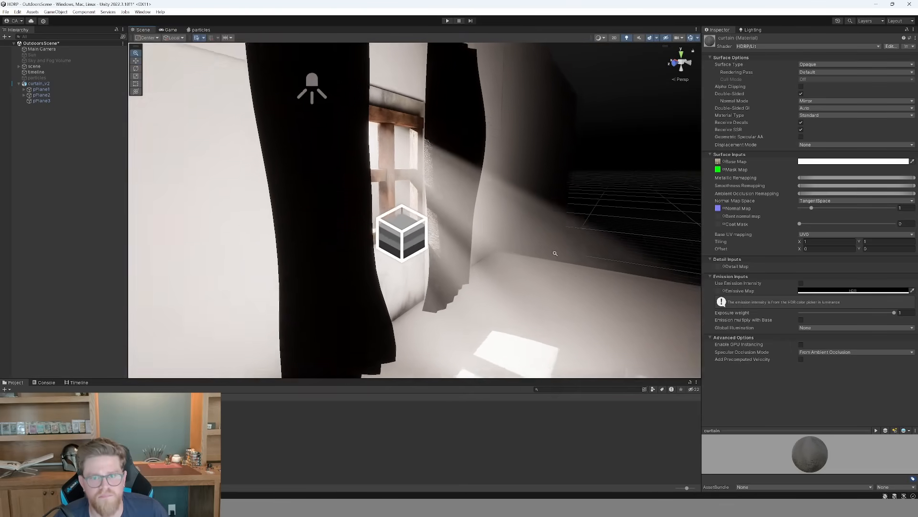
pyautogui.keyDown('alt'); pyautogui.moveTo(554, 253); pyautogui.dragTo(722, 345, button='right'); pyautogui.keyUp('alt')
pyautogui.keyDown('alt'); pyautogui.moveTo(528, 259); pyautogui.dragTo(413, 223); pyautogui.keyUp('alt')
pyautogui.click(820, 65)
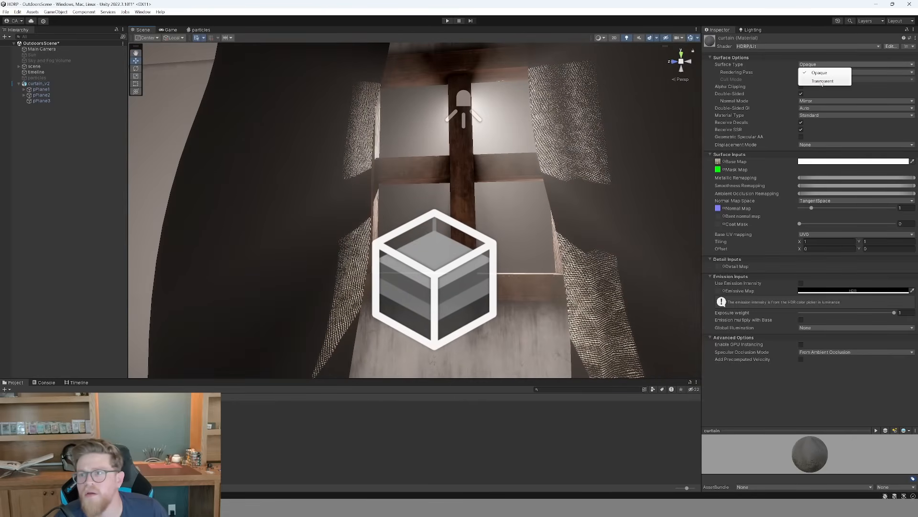
pyautogui.click(819, 82)
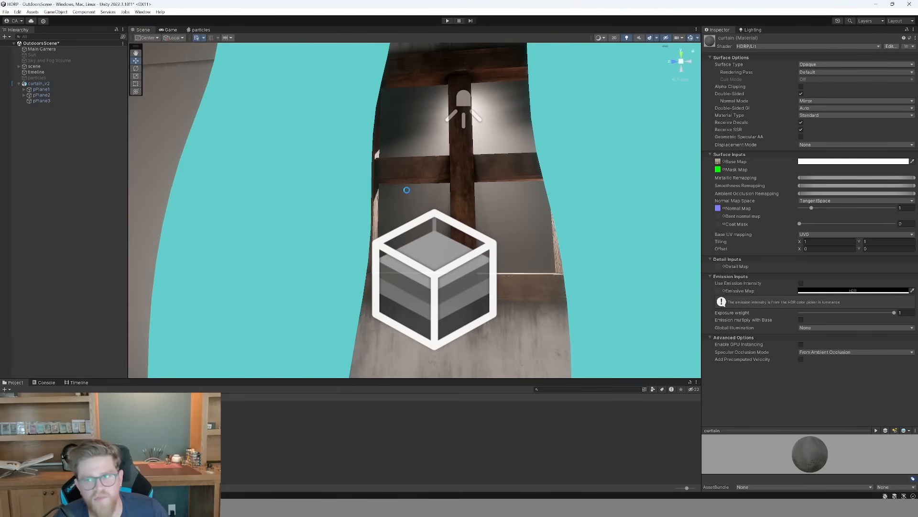
# Scale curtain_v2 down uniformly to about 44.6 and reposition it at about 10.17, 3.66, -0.71.
pyautogui.keyDown('alt'); pyautogui.moveTo(423, 196); pyautogui.dragTo(486, 201); pyautogui.keyUp('alt')
pyautogui.keyDown('alt'); pyautogui.moveTo(486, 200); pyautogui.dragTo(288, 163, button='right'); pyautogui.keyUp('alt')
pyautogui.keyDown('alt'); pyautogui.moveTo(288, 163); pyautogui.dragTo(370, 201); pyautogui.keyUp('alt')
pyautogui.keyDown('alt'); pyautogui.moveTo(370, 202); pyautogui.dragTo(330, 189, button='right'); pyautogui.keyUp('alt')
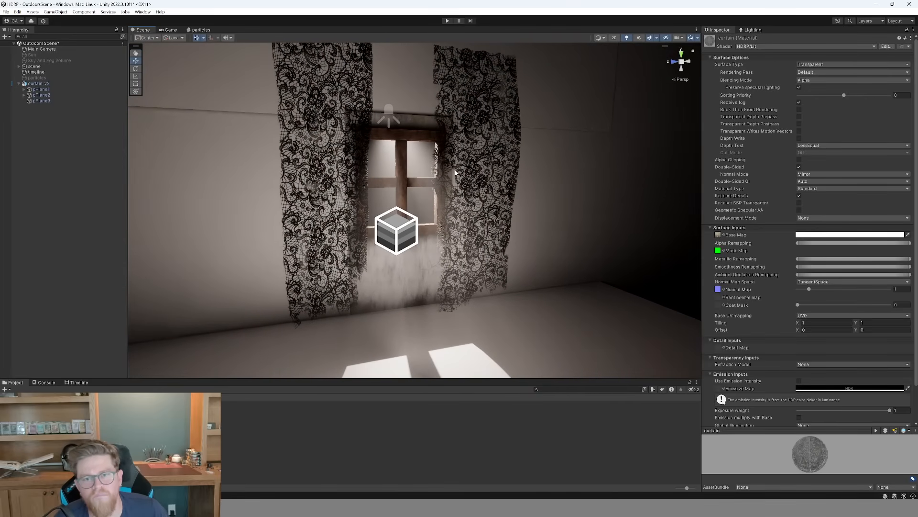
pyautogui.click(38, 83)
pyautogui.press('r')
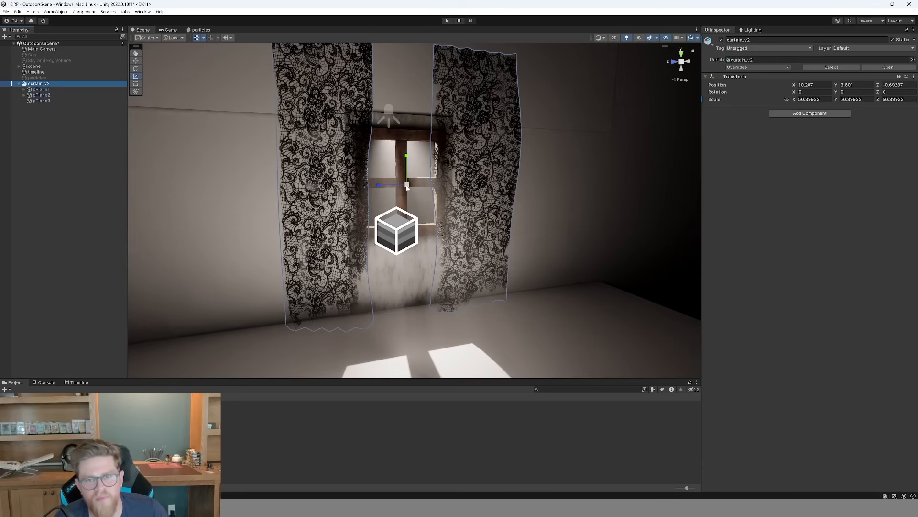
pyautogui.moveTo(407, 187)
pyautogui.mouseDown()
pyautogui.moveTo(400, 181)
pyautogui.moveTo(410, 174)
pyautogui.mouseUp()
pyautogui.press('w')
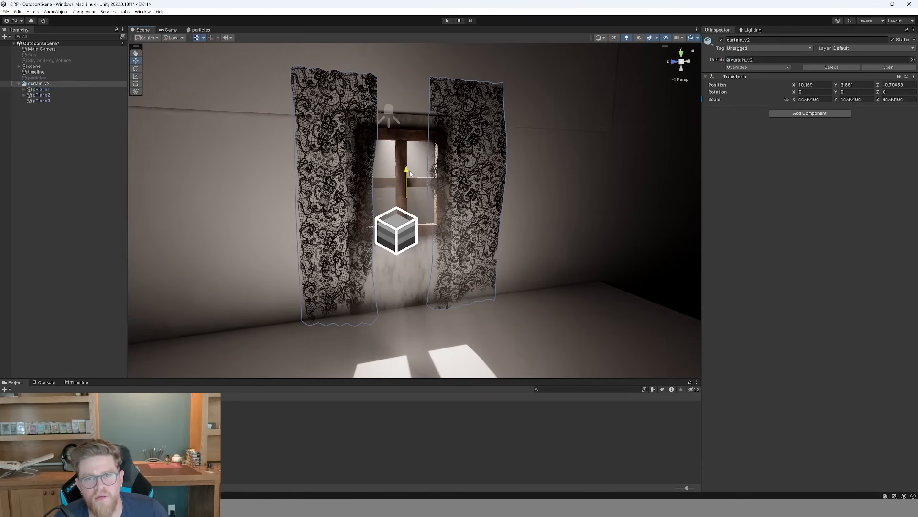
# Narrow the lace curtains along their width so they sit closer around the window.
pyautogui.keyDown('alt'); pyautogui.moveTo(447, 199); pyautogui.dragTo(506, 206); pyautogui.keyUp('alt')
pyautogui.click(595, 199)
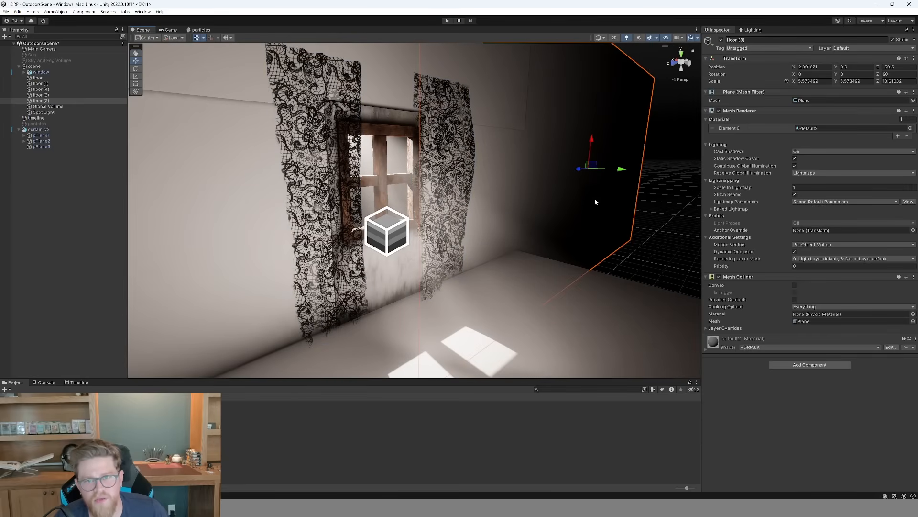
pyautogui.click(475, 197)
pyautogui.press('f')
pyautogui.moveTo(379, 199); pyautogui.dragTo(408, 202)
pyautogui.click(684, 276)
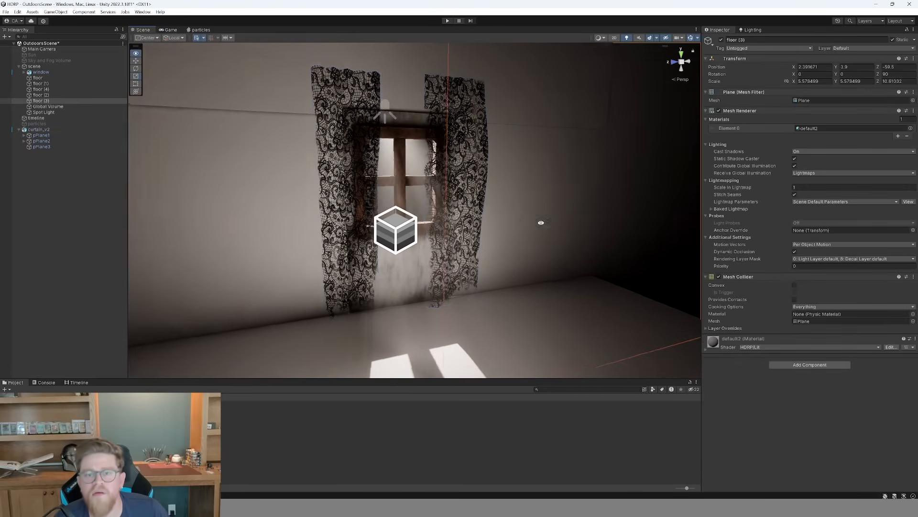
# Inspect the lace curtains around the window and generate baked lighting for the scene.
pyautogui.keyDown('alt'); pyautogui.moveTo(541, 221); pyautogui.dragTo(604, 228); pyautogui.keyUp('alt')
pyautogui.keyDown('alt'); pyautogui.moveTo(427, 200); pyautogui.dragTo(616, 263, button='right'); pyautogui.keyUp('alt')
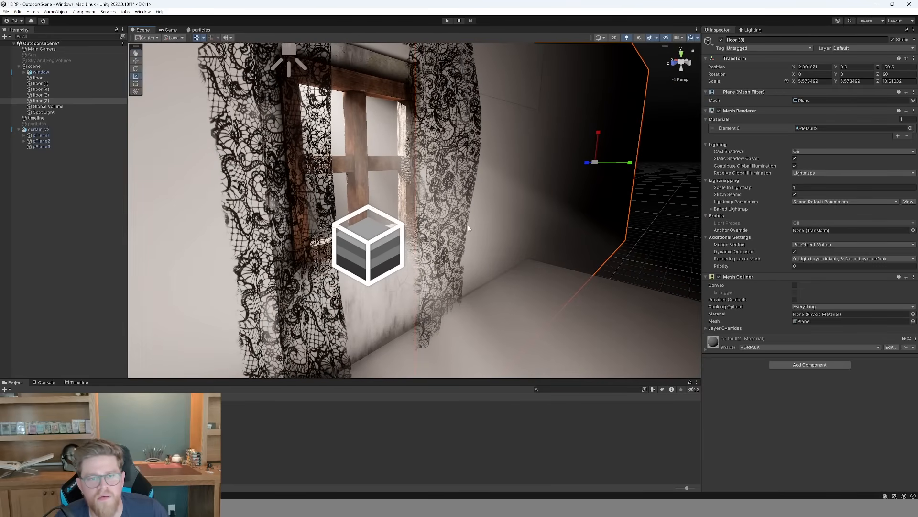
pyautogui.keyDown('alt'); pyautogui.moveTo(468, 228); pyautogui.dragTo(543, 213); pyautogui.keyUp('alt')
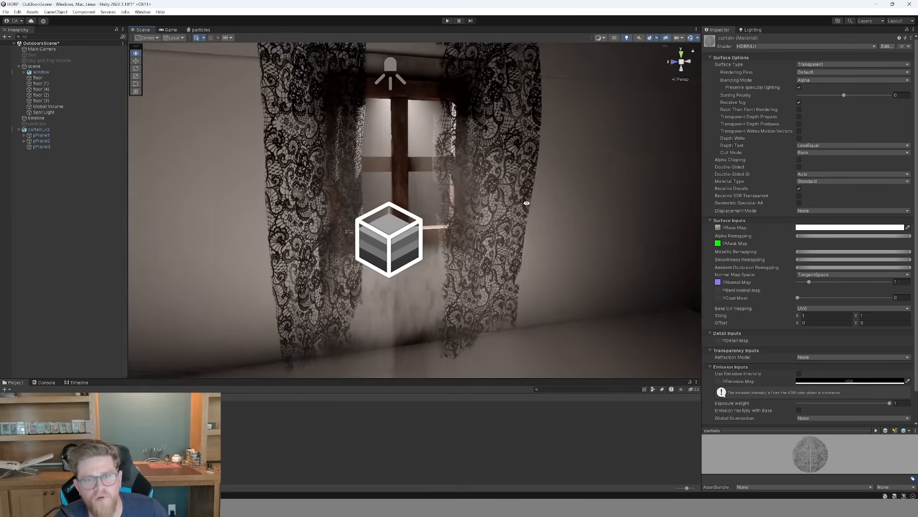
pyautogui.keyDown('alt'); pyautogui.moveTo(527, 203); pyautogui.dragTo(564, 217); pyautogui.keyUp('alt')
pyautogui.keyDown('alt'); pyautogui.moveTo(564, 218); pyautogui.dragTo(696, 318, button='right'); pyautogui.keyUp('alt')
pyautogui.moveTo(474, 155); pyautogui.dragTo(454, 205, button='middle')
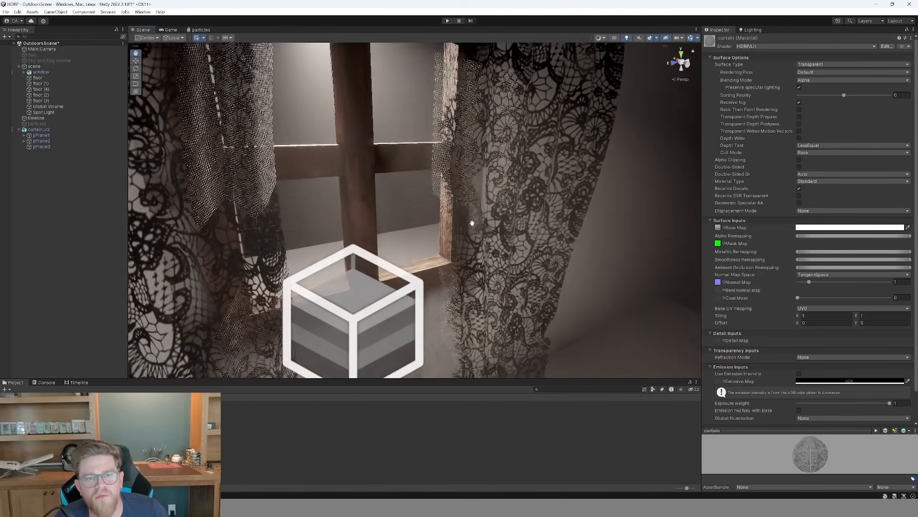
pyautogui.keyDown('alt'); pyautogui.moveTo(455, 205); pyautogui.dragTo(481, 115, button='right'); pyautogui.keyUp('alt')
pyautogui.click(758, 29)
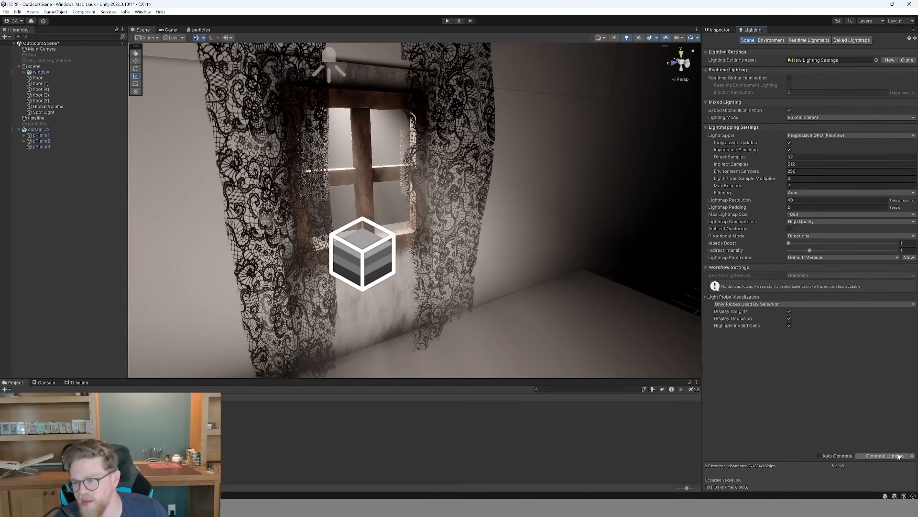
pyautogui.click(874, 456)
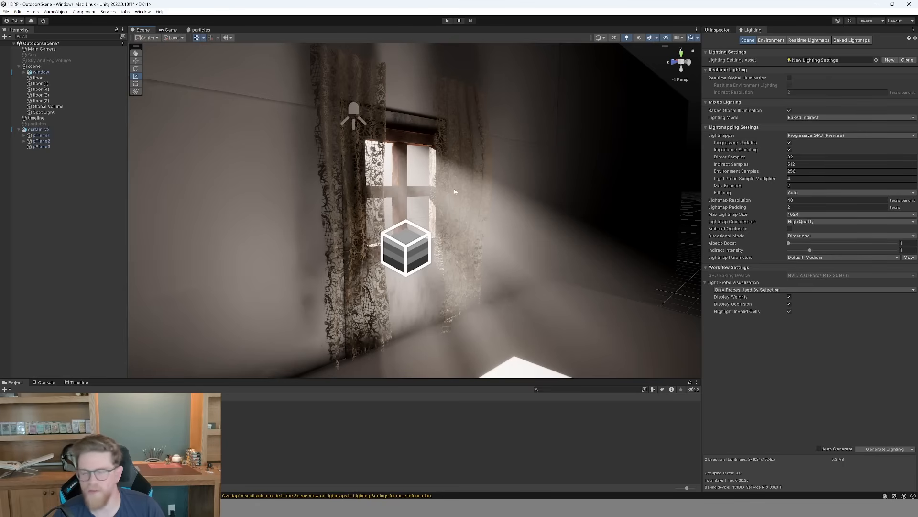
# Check the baked curtains in the Scene and Game views against the reference image in the browser.
pyautogui.keyDown('alt'); pyautogui.moveTo(428, 172); pyautogui.dragTo(541, 265, button='right'); pyautogui.keyUp('alt')
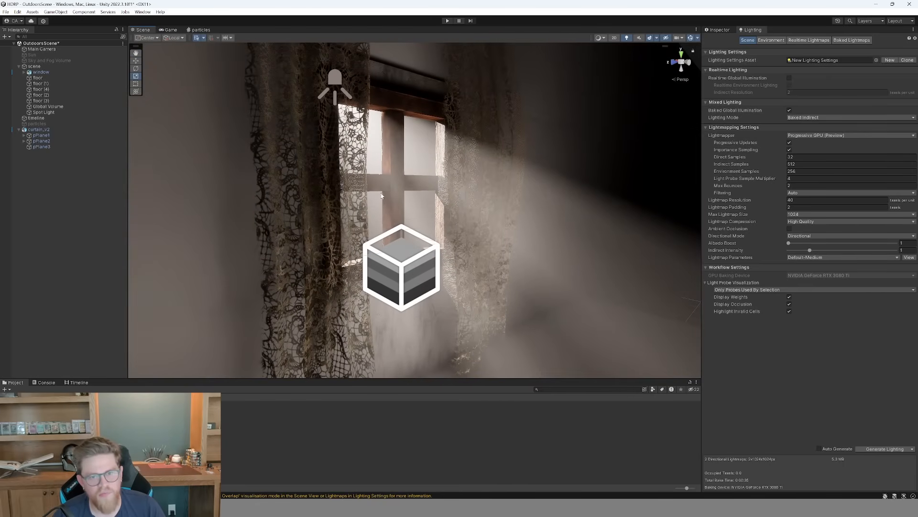
pyautogui.click(169, 30)
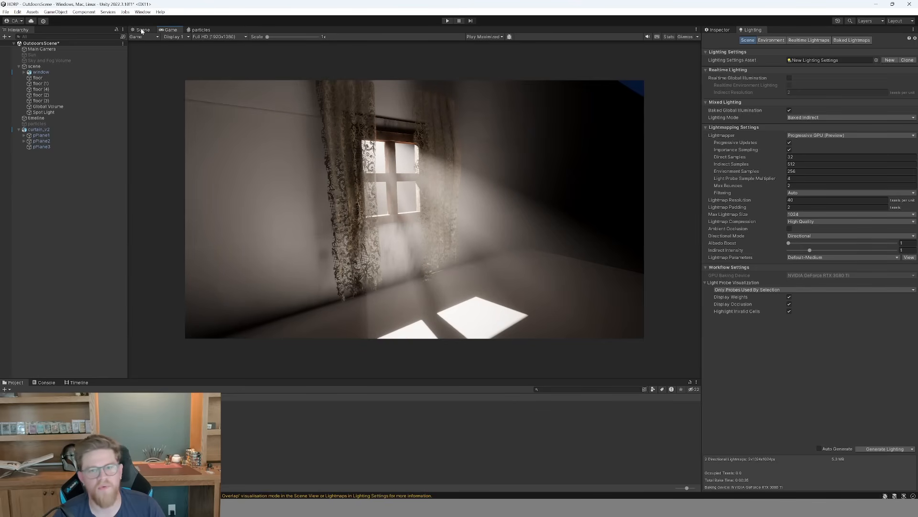
pyautogui.press('super+Tab')
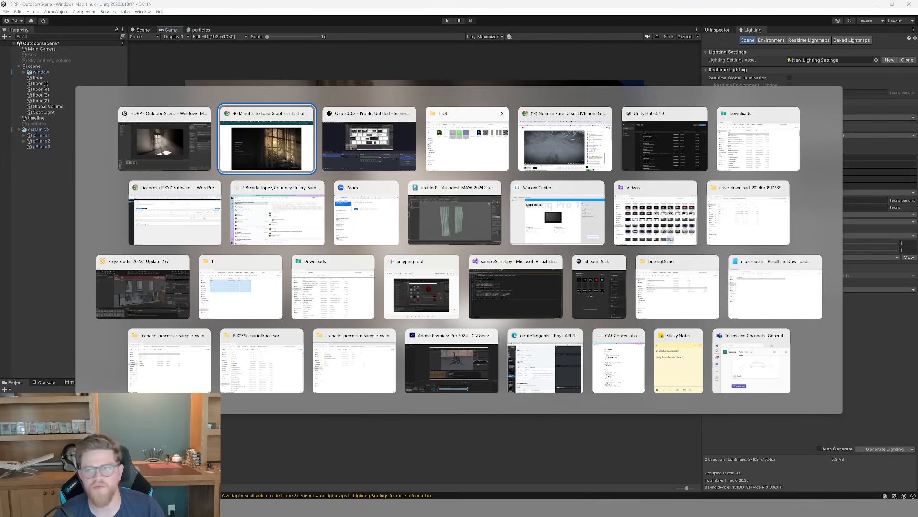
pyautogui.click(262, 137)
pyautogui.hotkey('alt', 'Tab')
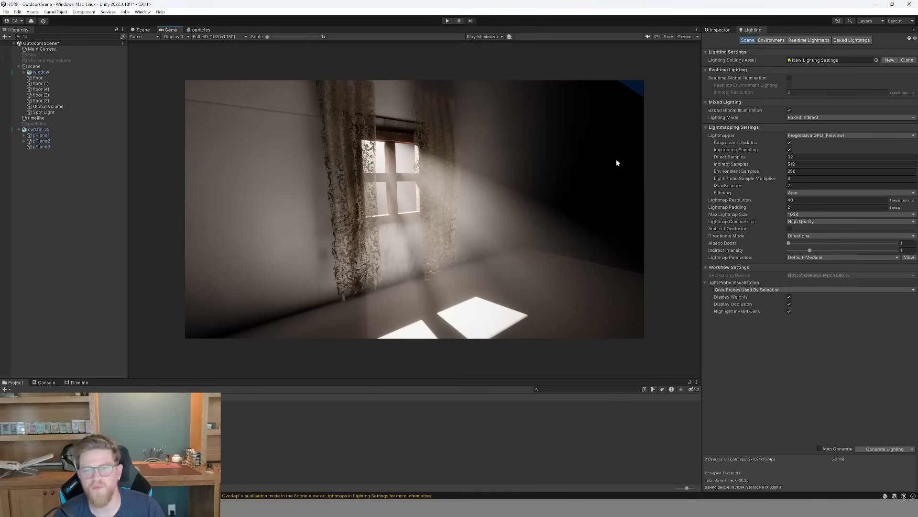
pyautogui.click(141, 29)
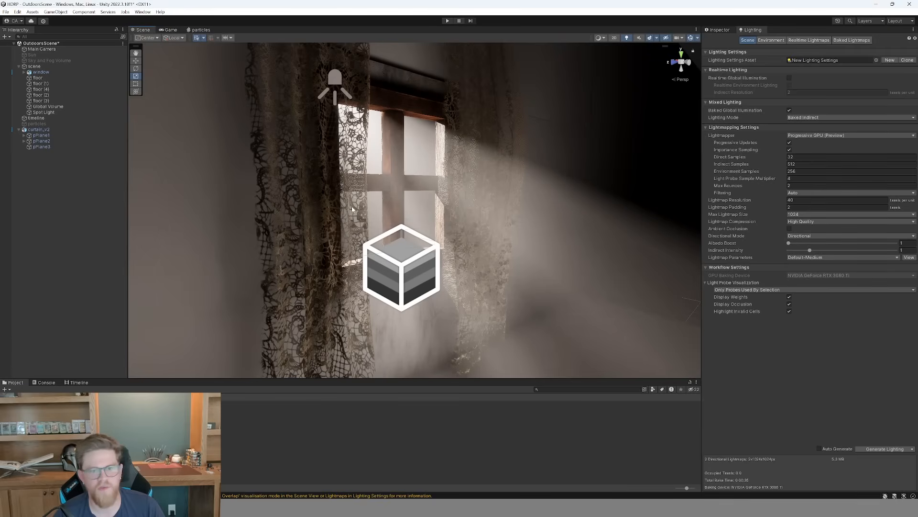
# Move and rotate the Main Camera to frame the window and curtains more closely.
pyautogui.click(42, 50)
pyautogui.scroll(-7, 530, 288)
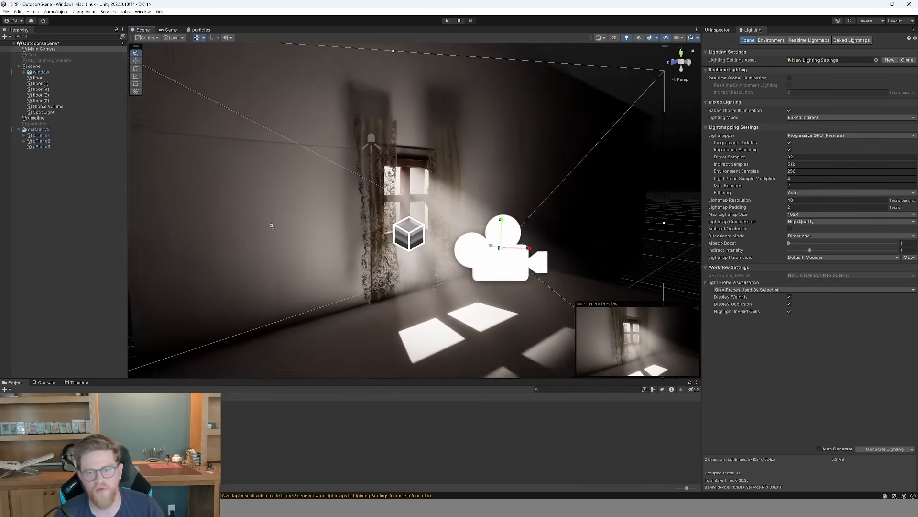
pyautogui.keyDown('alt'); pyautogui.moveTo(271, 225); pyautogui.dragTo(460, 251); pyautogui.keyUp('alt')
pyautogui.press('w')
pyautogui.press('e')
pyautogui.press('w')
# Activate the particles effect and reposition it near the window at about 9.0, 5.2, -0.45.
pyautogui.click(46, 124)
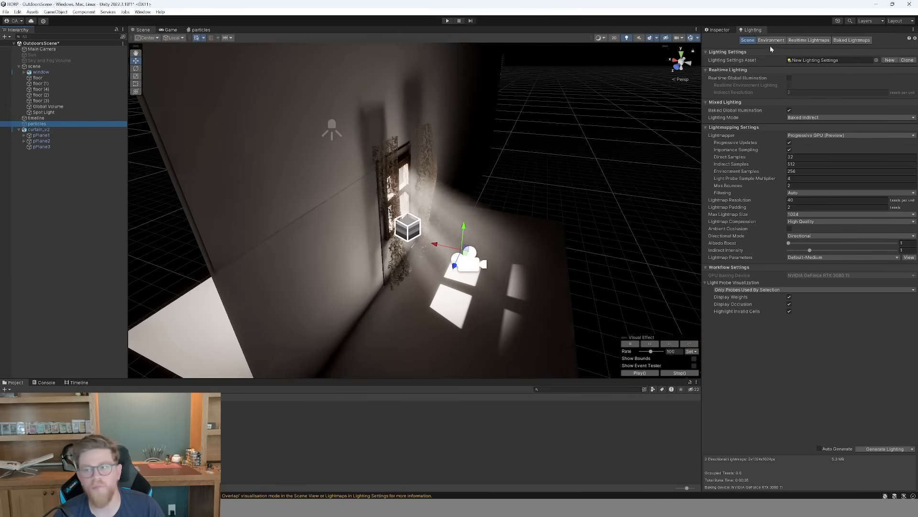
pyautogui.click(719, 31)
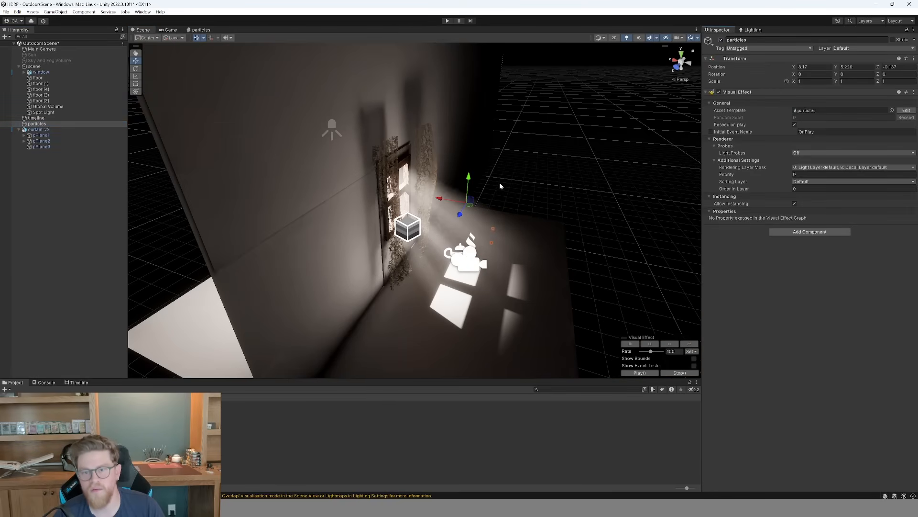
pyautogui.keyDown('alt'); pyautogui.moveTo(501, 187); pyautogui.dragTo(429, 196); pyautogui.keyUp('alt')
pyautogui.moveTo(442, 225); pyautogui.dragTo(426, 214)
pyautogui.keyDown('alt'); pyautogui.moveTo(464, 249); pyautogui.dragTo(414, 284); pyautogui.keyUp('alt')
pyautogui.moveTo(439, 232); pyautogui.dragTo(436, 219)
pyautogui.keyDown('alt'); pyautogui.moveTo(436, 225); pyautogui.dragTo(426, 197); pyautogui.keyUp('alt')
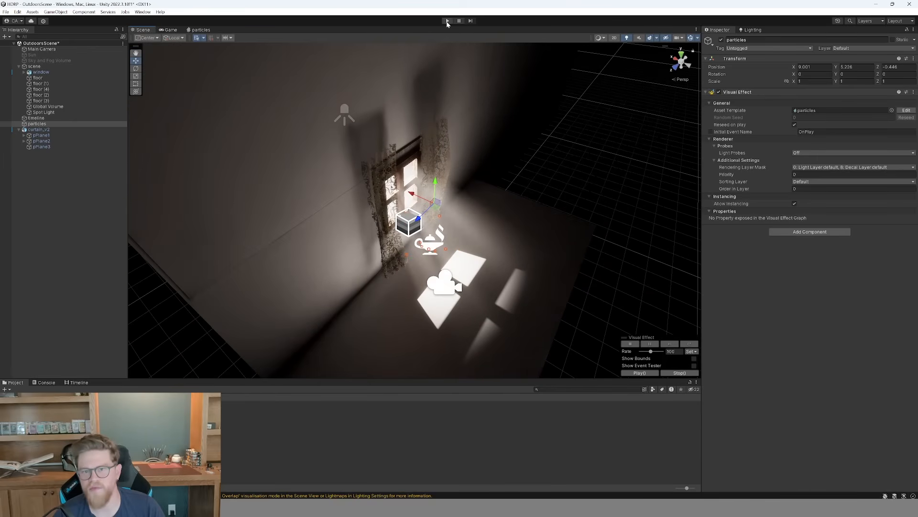
# Preview the camera shot and floating particles in play mode, and stop playback.
pyautogui.click(447, 21)
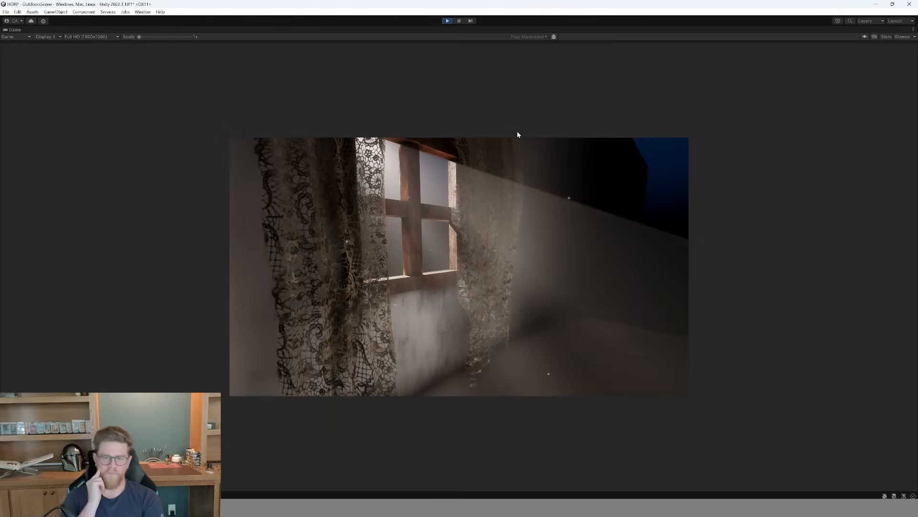
pyautogui.click(448, 20)
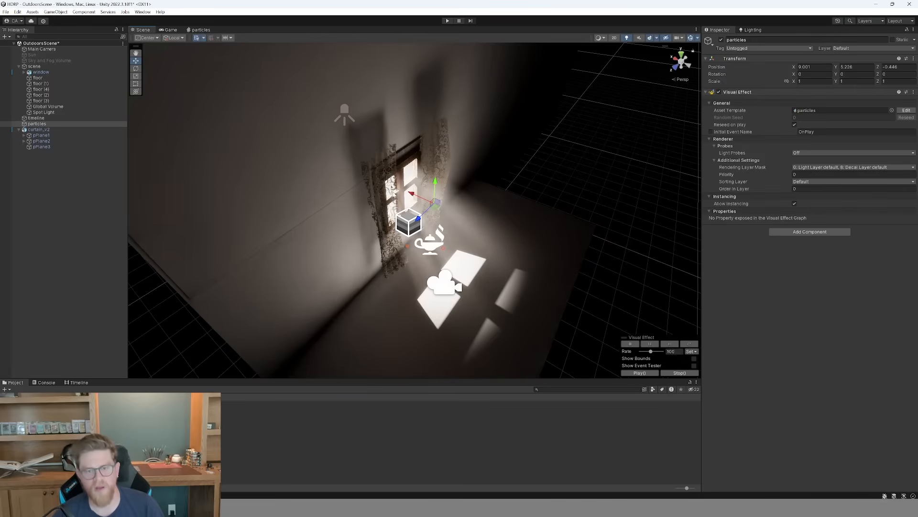
# Scale curtain_v2 down uniformly to about 40.13, 40.13, 31.06 and raise it to about 10.14, 4.37, -0.74.
pyautogui.click(53, 130)
pyautogui.press('r')
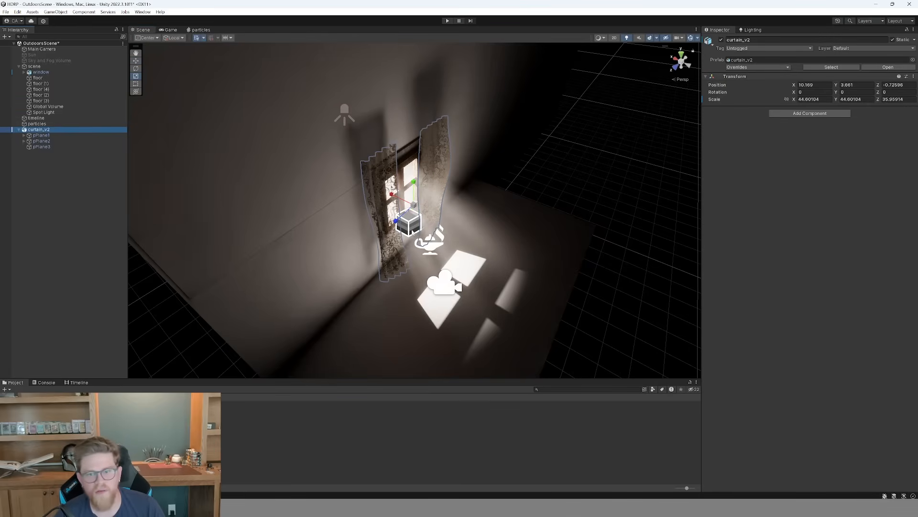
pyautogui.moveTo(409, 222); pyautogui.dragTo(420, 178)
pyautogui.press('w')
pyautogui.hotkey('ctrl', '2')
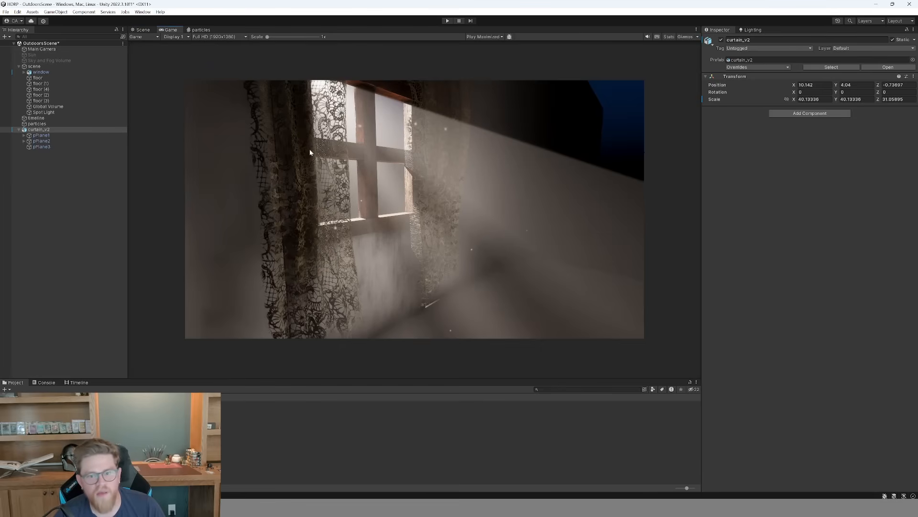
pyautogui.hotkey('ctrl', '1')
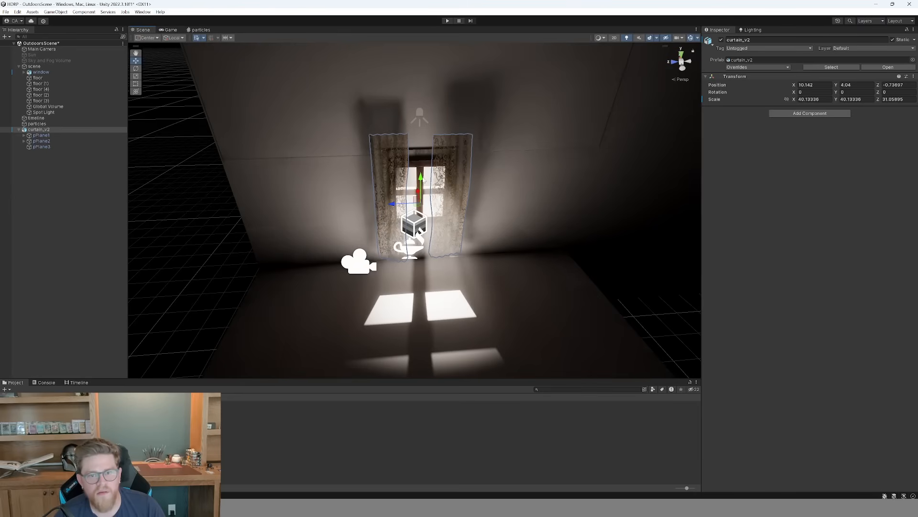
pyautogui.moveTo(423, 180); pyautogui.dragTo(424, 158)
pyautogui.click(170, 29)
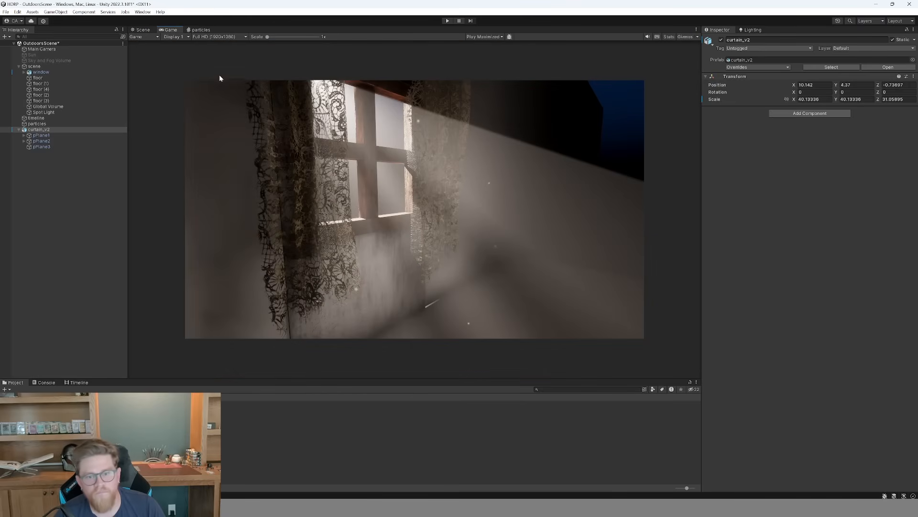
pyautogui.click(142, 31)
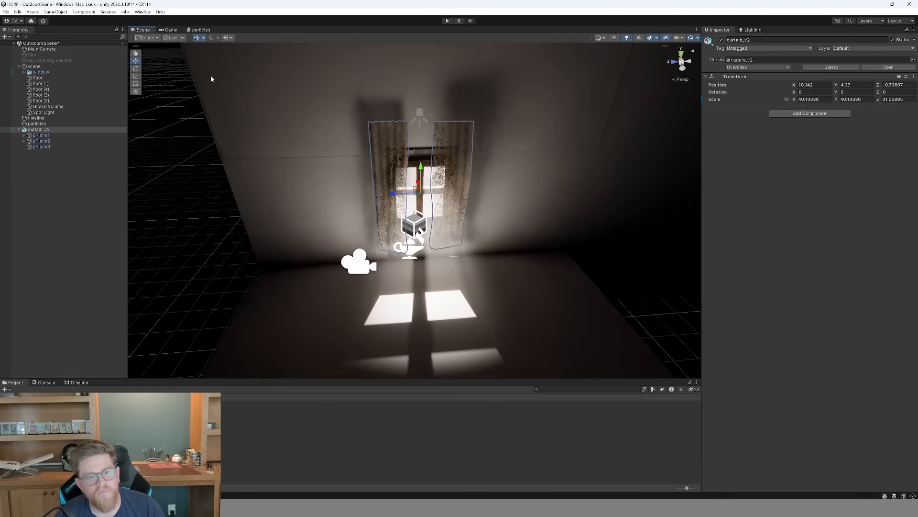
# Examine pPlane1, pPlane2 and pPlane3 under curtain_v2 to see how the curtain geometry is divided.
pyautogui.click(462, 159)
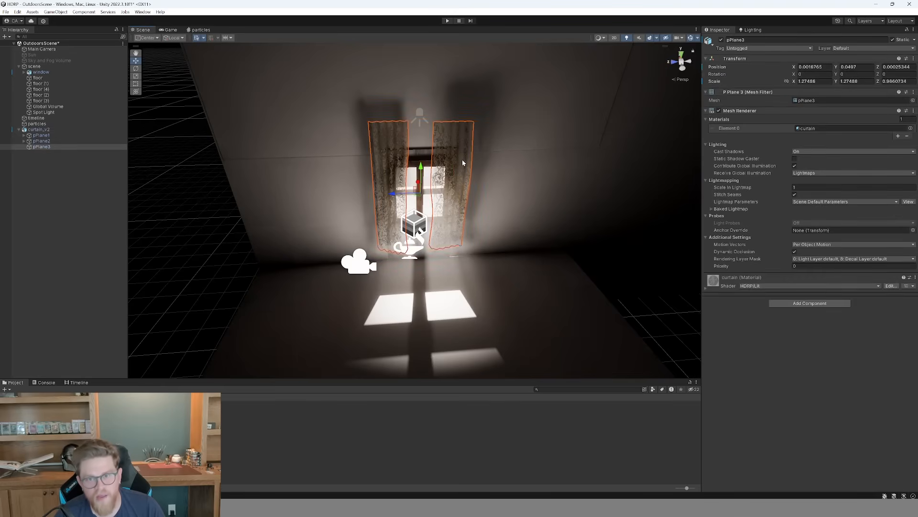
pyautogui.click(41, 141)
pyautogui.click(42, 147)
pyautogui.click(36, 136)
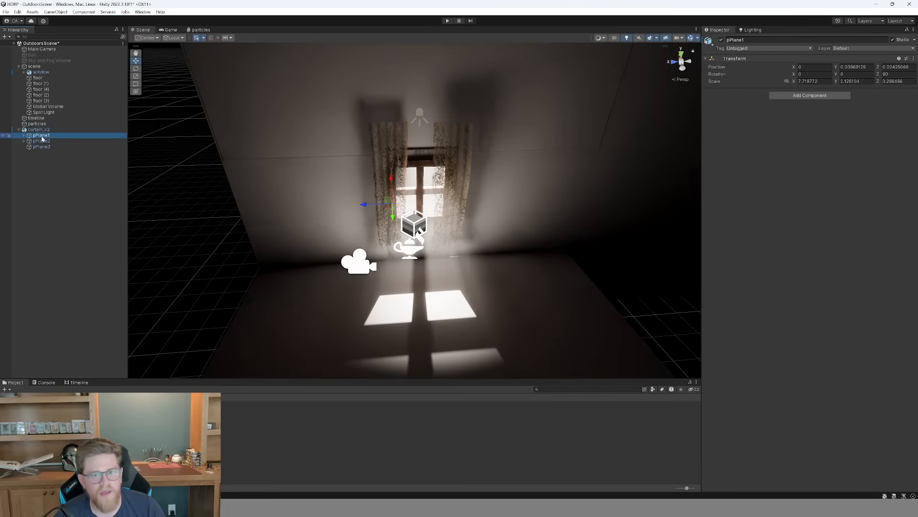
pyautogui.click(44, 141)
pyautogui.click(47, 147)
pyautogui.click(26, 142)
pyautogui.click(25, 141)
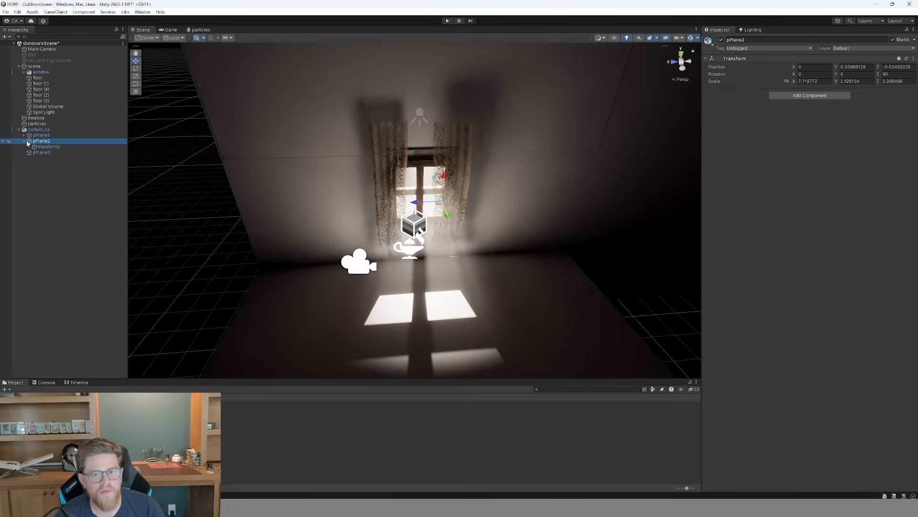
# Lower curtain_v2 slightly to a Y position of about 4.28 and check it in the Game view.
pyautogui.click(65, 131)
pyautogui.press('e')
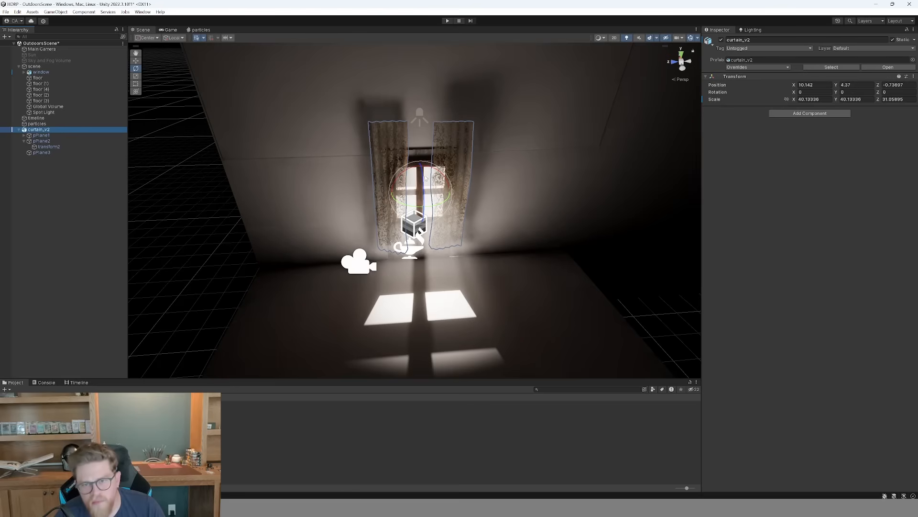
pyautogui.press('w')
pyautogui.moveTo(421, 170); pyautogui.dragTo(420, 174)
pyautogui.click(170, 29)
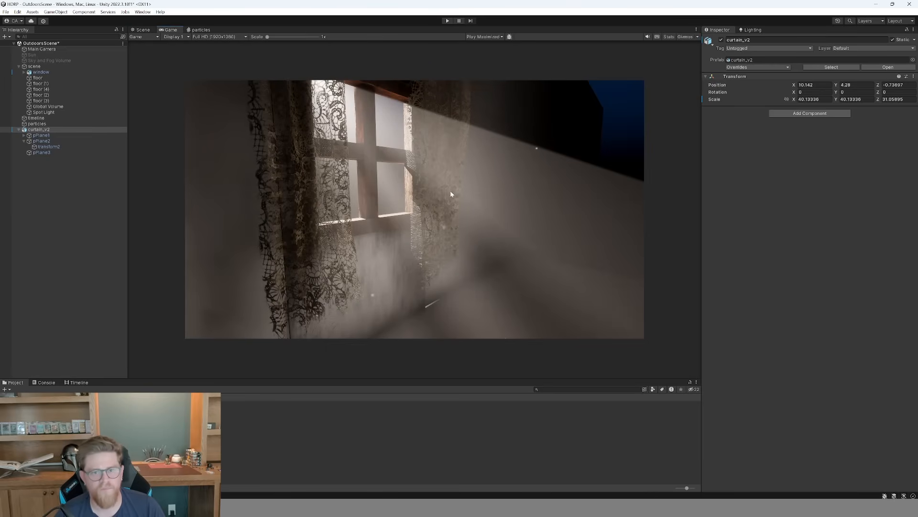
pyautogui.click(143, 30)
pyautogui.click(170, 29)
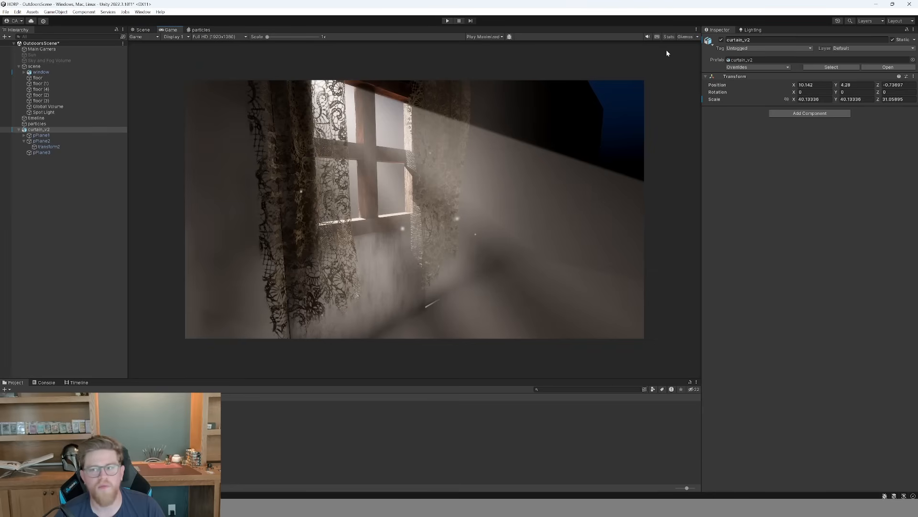
# Regenerate the baked lighting and inspect the lace curtains close up in the Game view.
pyautogui.click(752, 30)
pyautogui.click(885, 447)
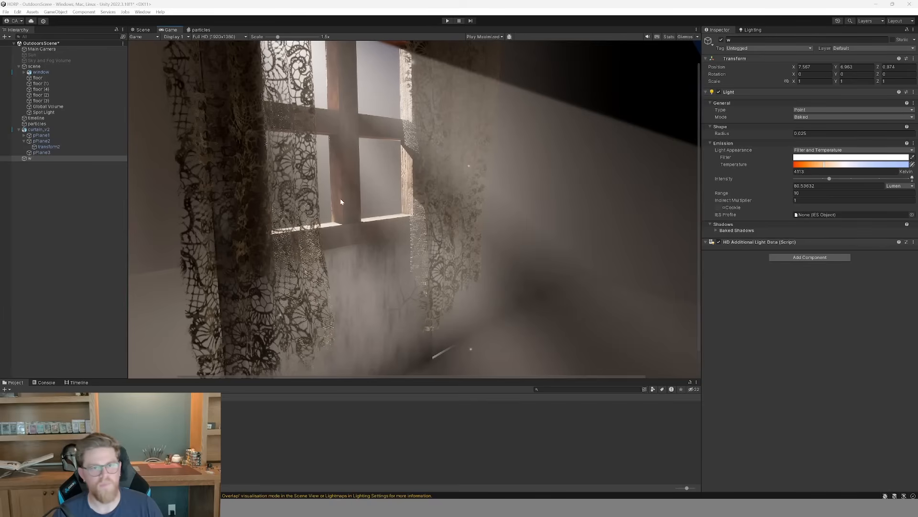
pyautogui.scroll(-3, 340, 198)
pyautogui.scroll(3, 342, 186)
pyautogui.scroll(-2, 345, 171)
pyautogui.scroll(-1, 344, 171)
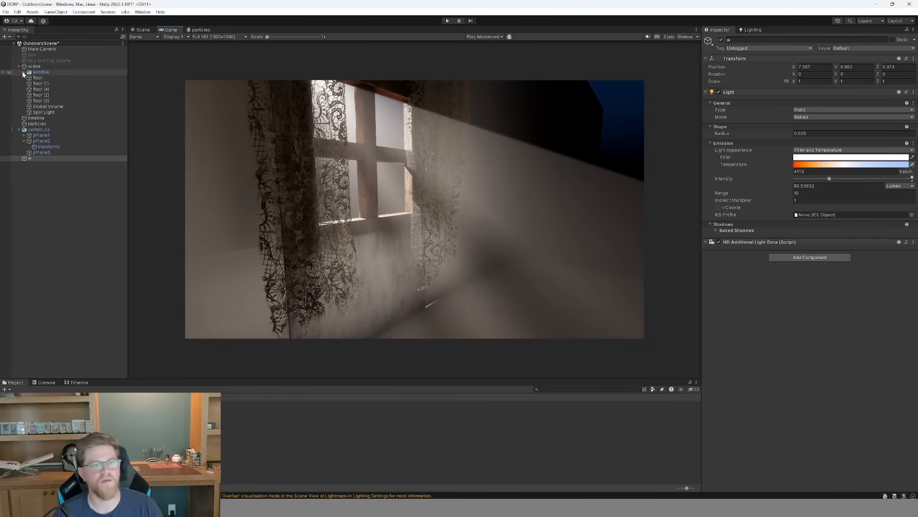
# Set the Main Camera's Temporal Anti-aliasing quality preset to High.
pyautogui.click(49, 49)
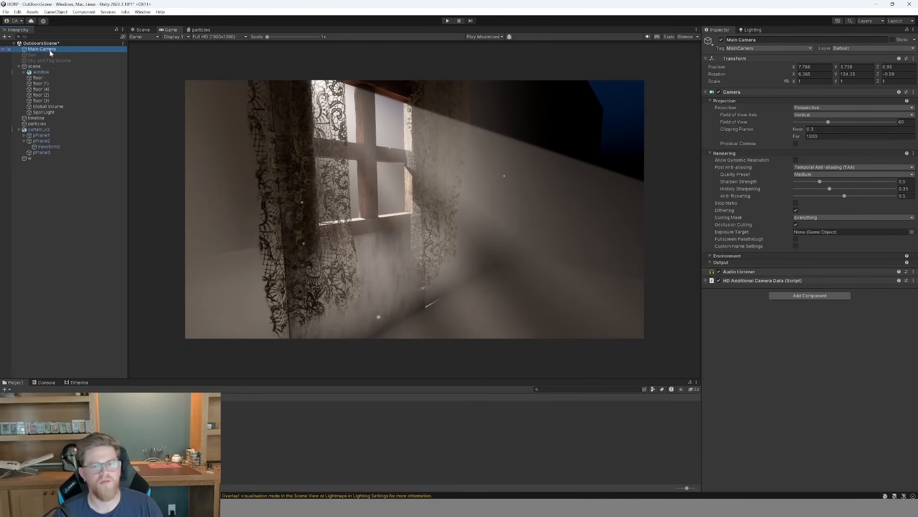
pyautogui.click(841, 167)
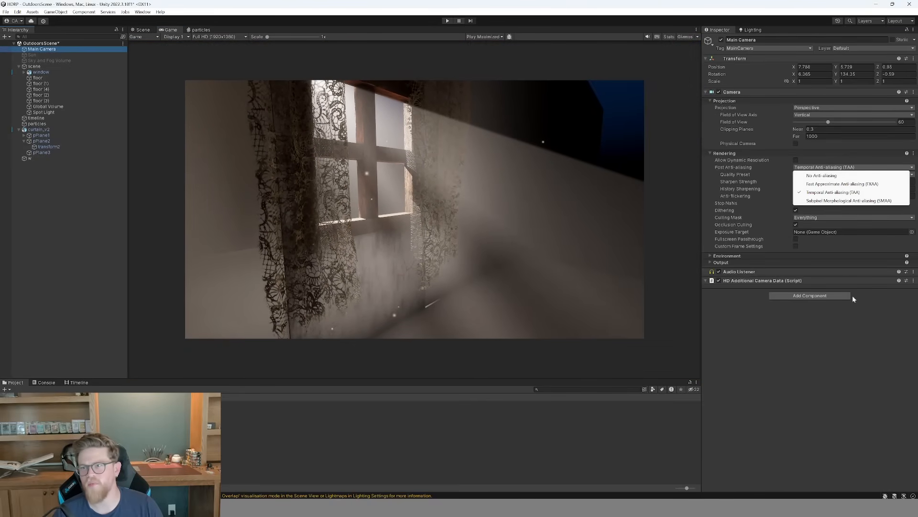
pyautogui.click(833, 192)
pyautogui.click(828, 174)
pyautogui.click(813, 201)
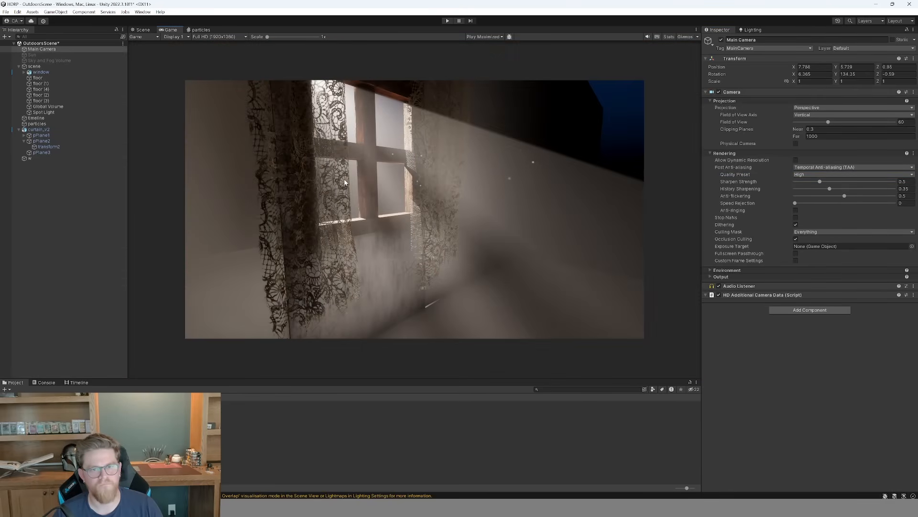
# Raise the Main Camera's anti-flickering to 1 and inspect the lace detail up close.
pyautogui.scroll(3, 351, 188)
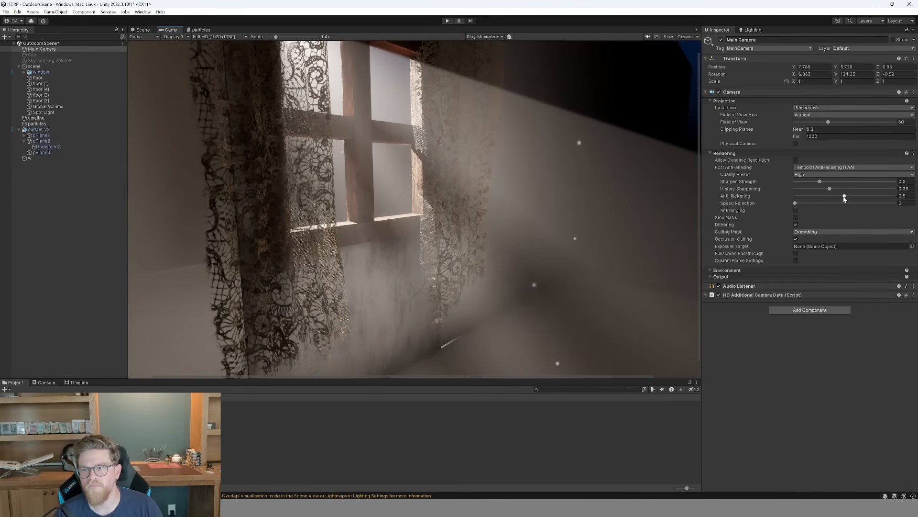
pyautogui.moveTo(844, 197); pyautogui.dragTo(894, 196)
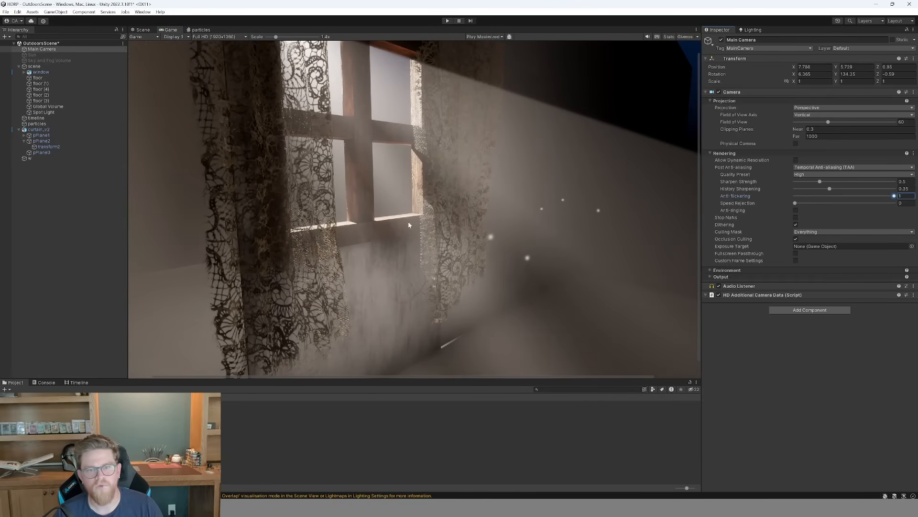
pyautogui.scroll(3, 409, 225)
pyautogui.scroll(-3, 394, 230)
pyautogui.scroll(3, 397, 239)
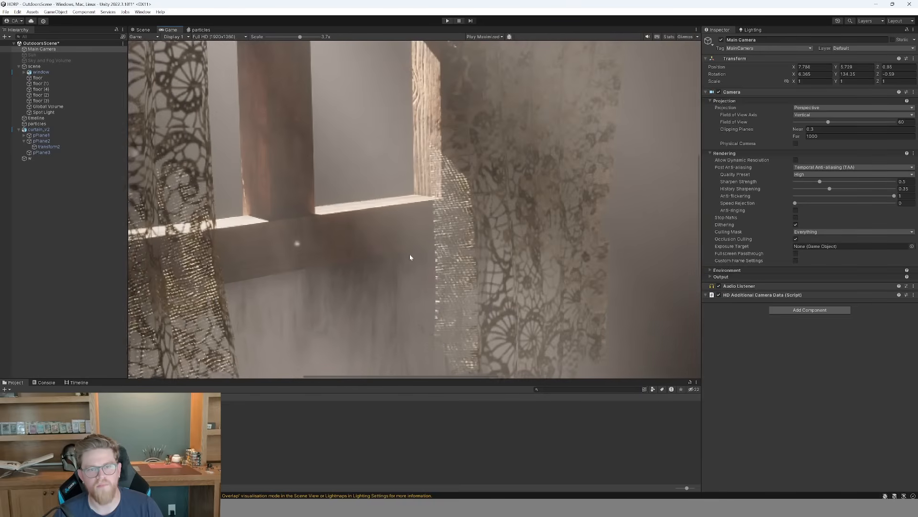
# Save the scene with the full Game view in frame and test it briefly in Play mode.
pyautogui.scroll(-3, 404, 252)
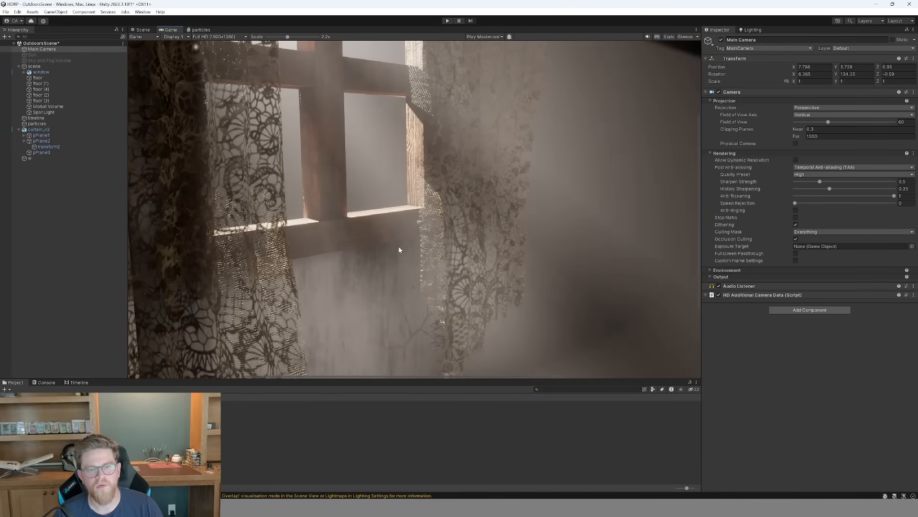
pyautogui.scroll(-4, 399, 249)
pyautogui.scroll(1, 381, 226)
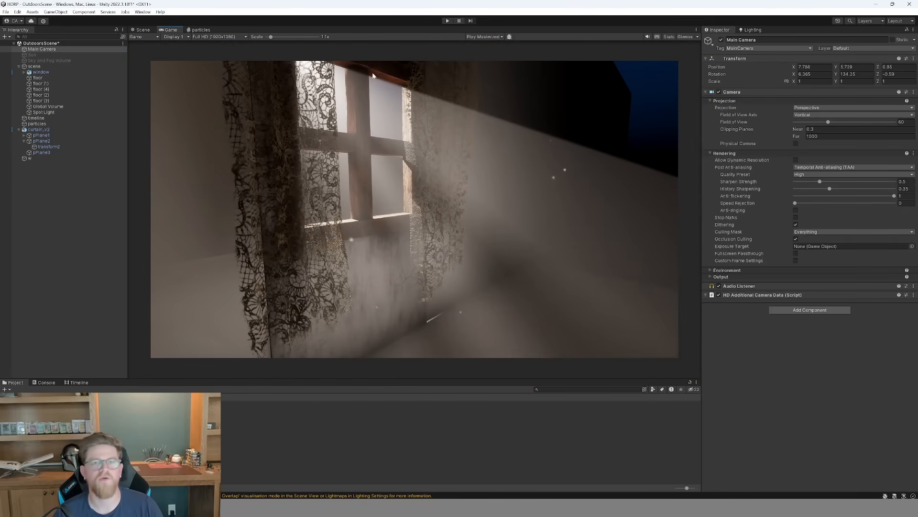
pyautogui.hotkey('ctrl', 's')
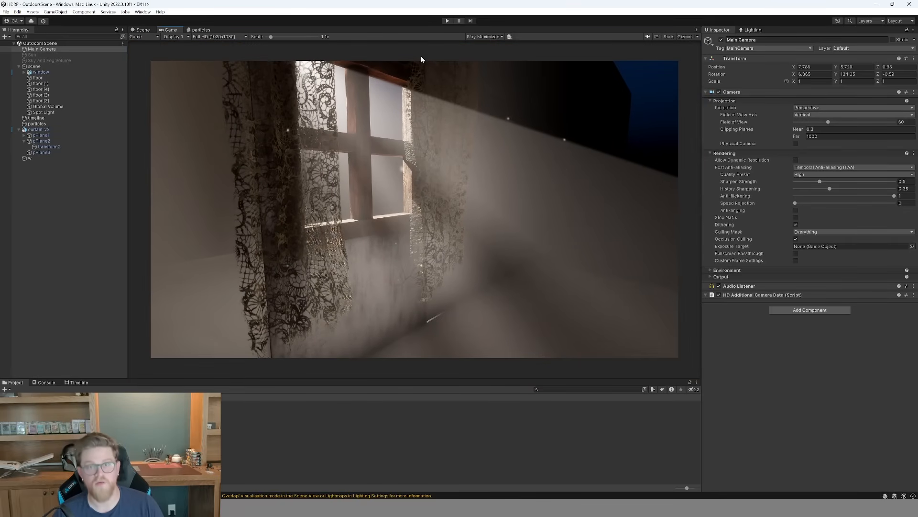
pyautogui.click(447, 21)
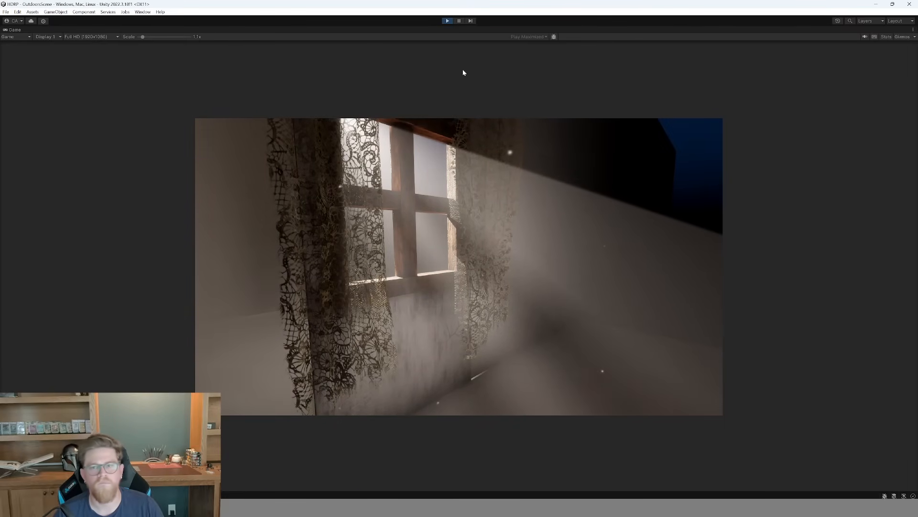
pyautogui.click(450, 21)
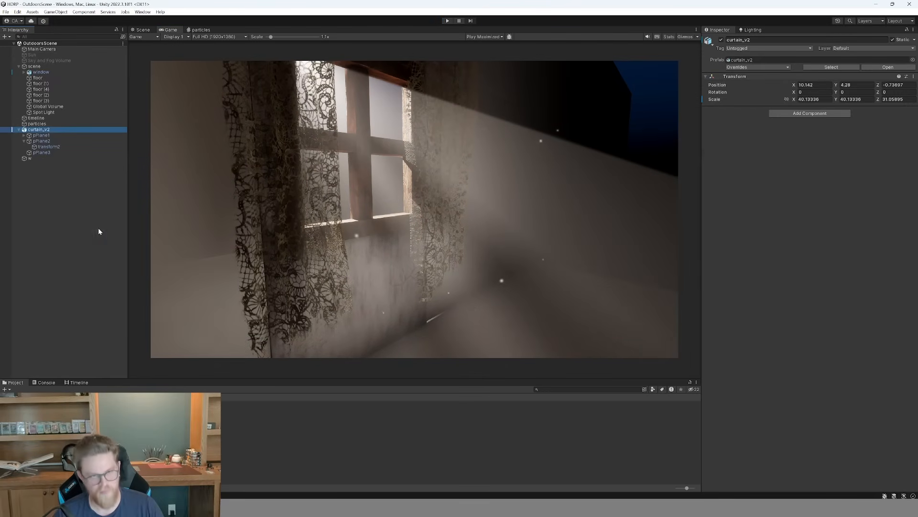
# Duplicate curtain_v2, enlarge the copy to a scale of about 43.9, 43.9, 34, and offset it to about X 10.203, Y 3.967, Z -0.809.
pyautogui.click(144, 30)
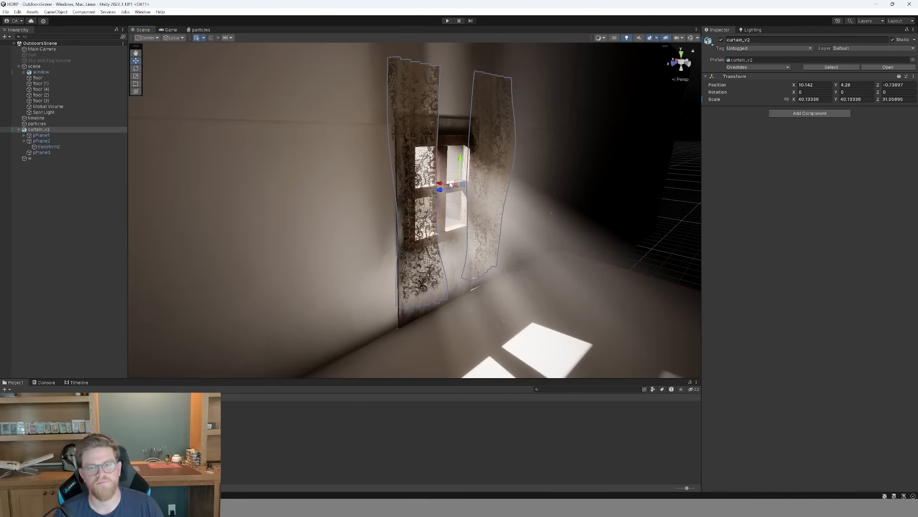
pyautogui.click(59, 130)
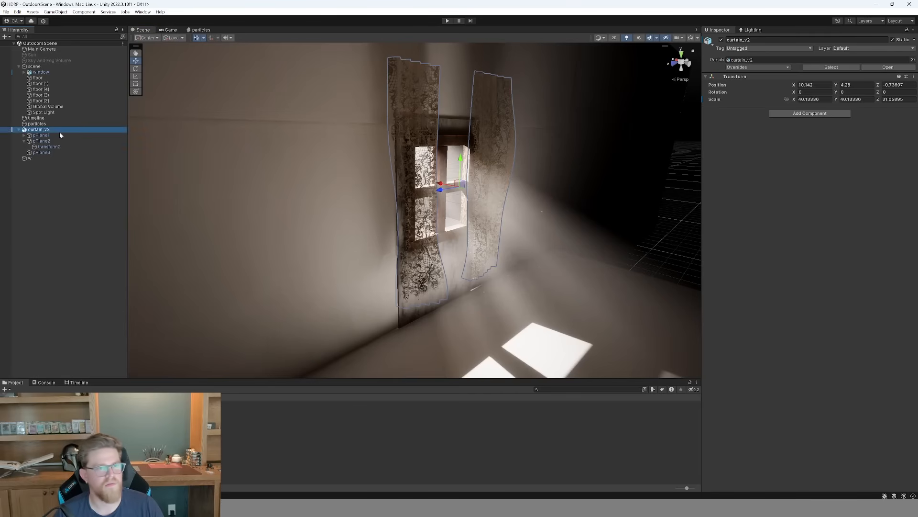
pyautogui.hotkey('ctrl', 'd')
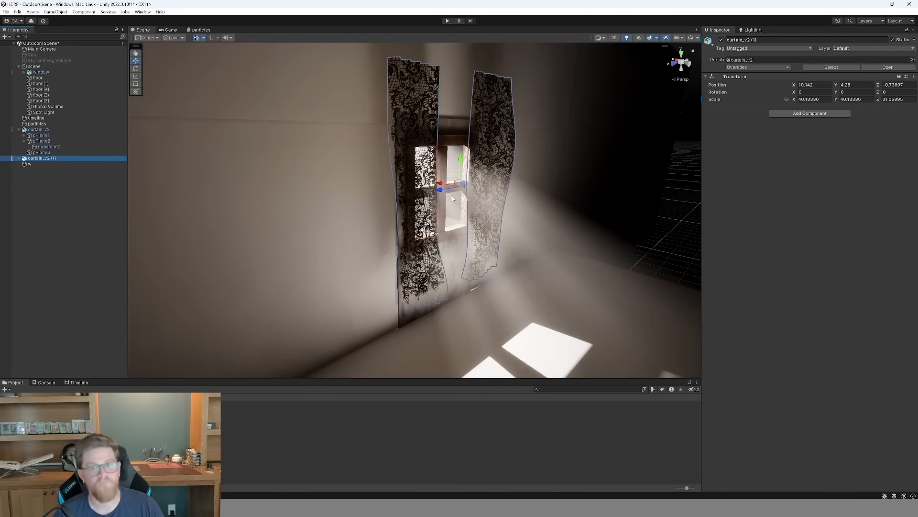
pyautogui.moveTo(441, 185); pyautogui.dragTo(460, 168)
pyautogui.press('r')
pyautogui.press('w')
pyautogui.moveTo(440, 199); pyautogui.dragTo(443, 198)
pyautogui.keyDown('alt'); pyautogui.moveTo(627, 232); pyautogui.dragTo(614, 235); pyautogui.keyUp('alt')
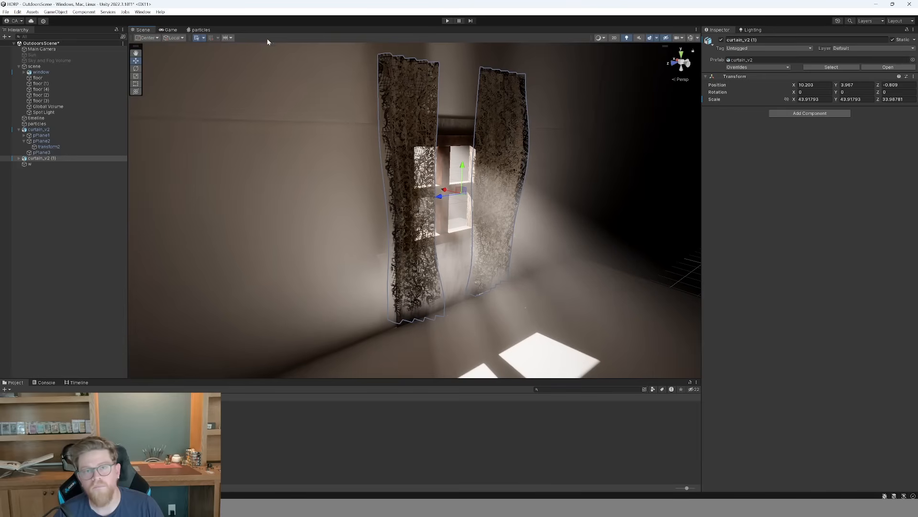
# Fine-tune the duplicated curtain's X position to 10.32 while judging the layered lace in the Game view.
pyautogui.click(170, 30)
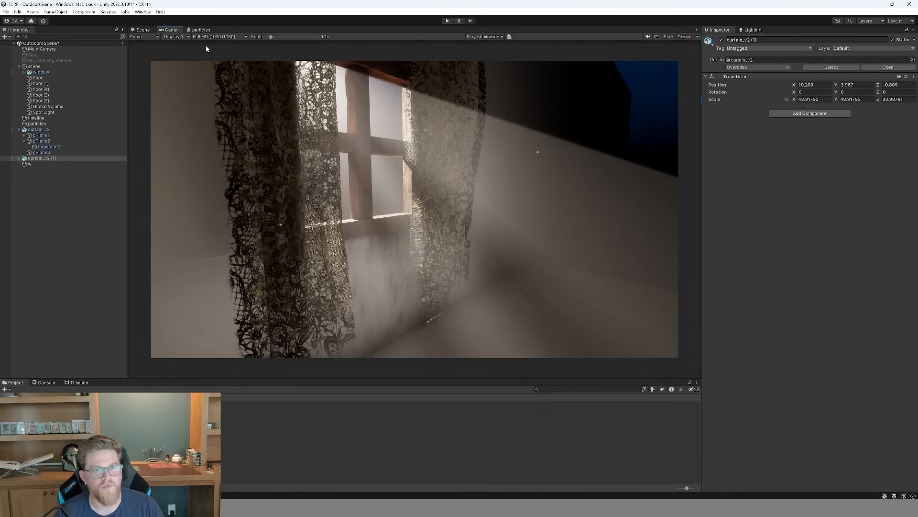
pyautogui.click(796, 86)
pyautogui.write('10.6')
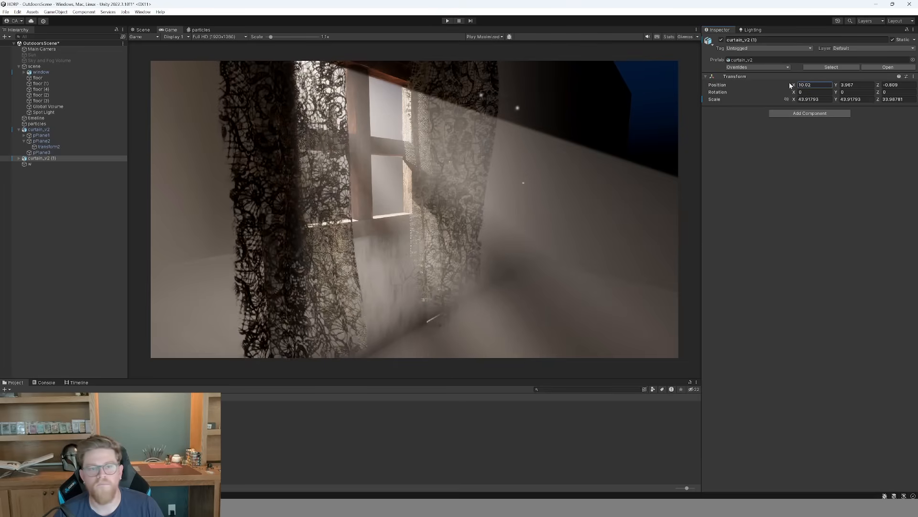
pyautogui.hotkey('ctrl', 'z')
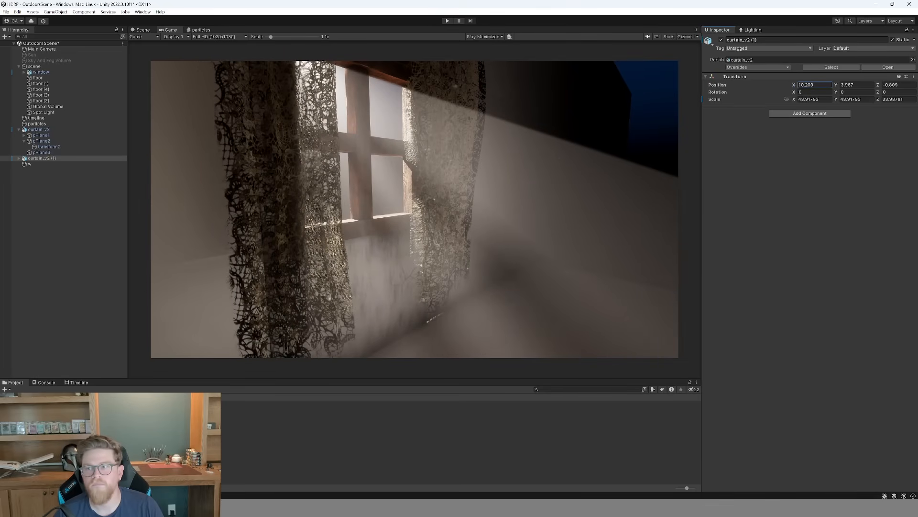
pyautogui.moveTo(795, 86); pyautogui.dragTo(796, 87)
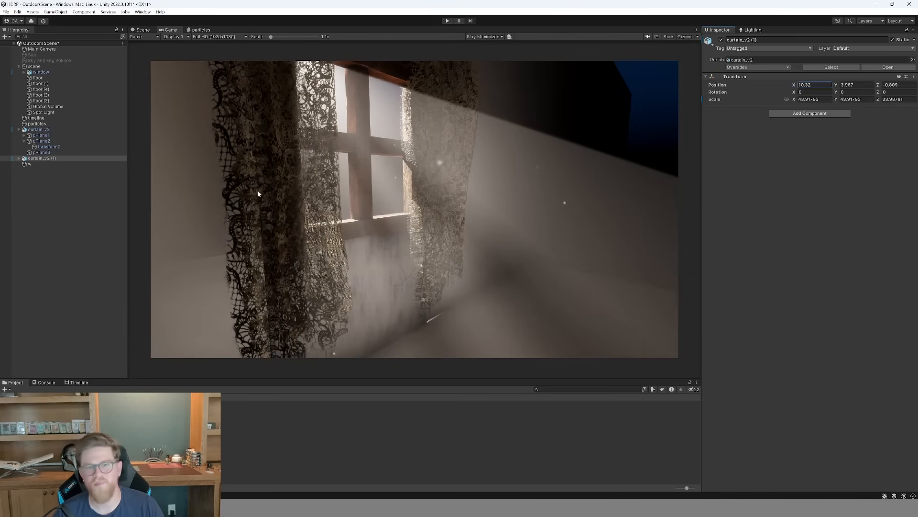
# Regenerate the baked lighting and compare the window with curtain_v2 (1) disabled and re-enabled.
pyautogui.click(750, 29)
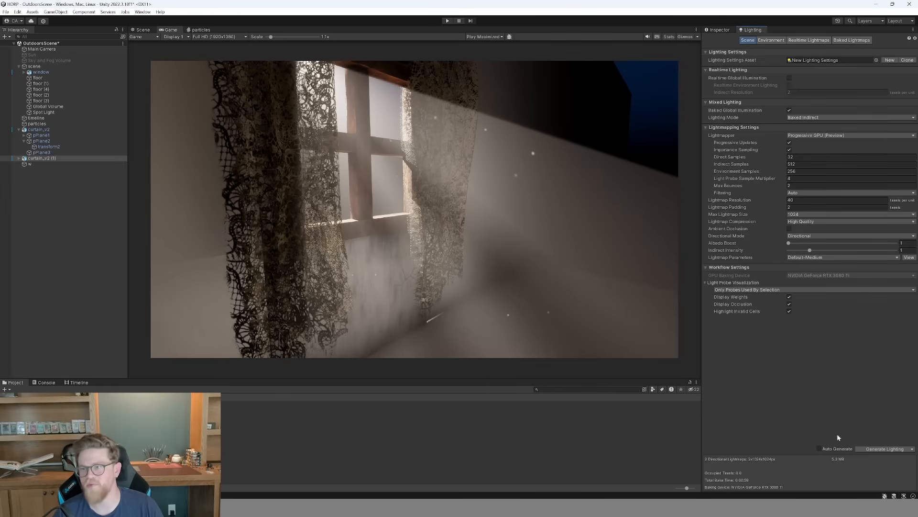
pyautogui.click(880, 452)
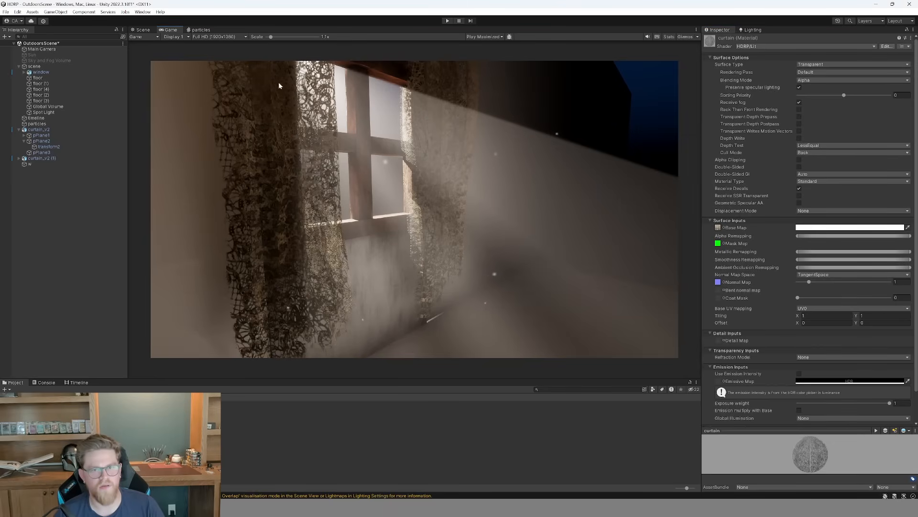
pyautogui.click(46, 158)
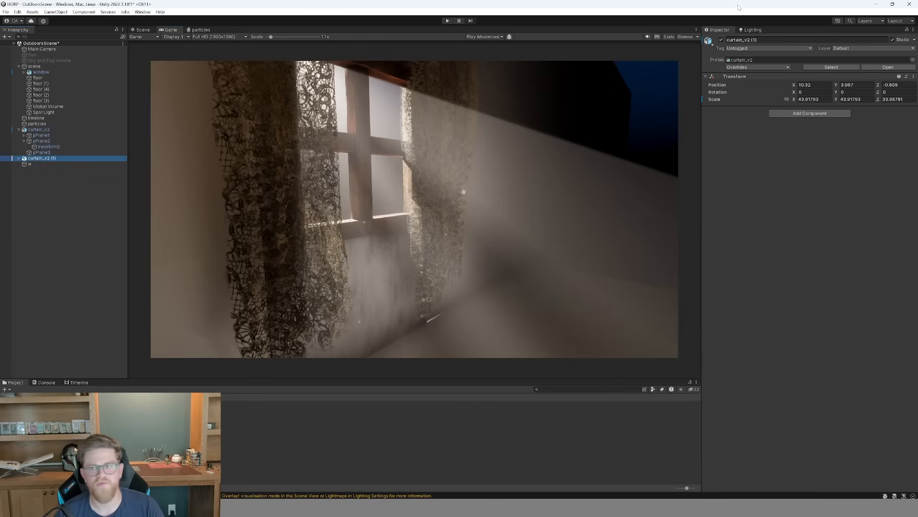
pyautogui.click(722, 40)
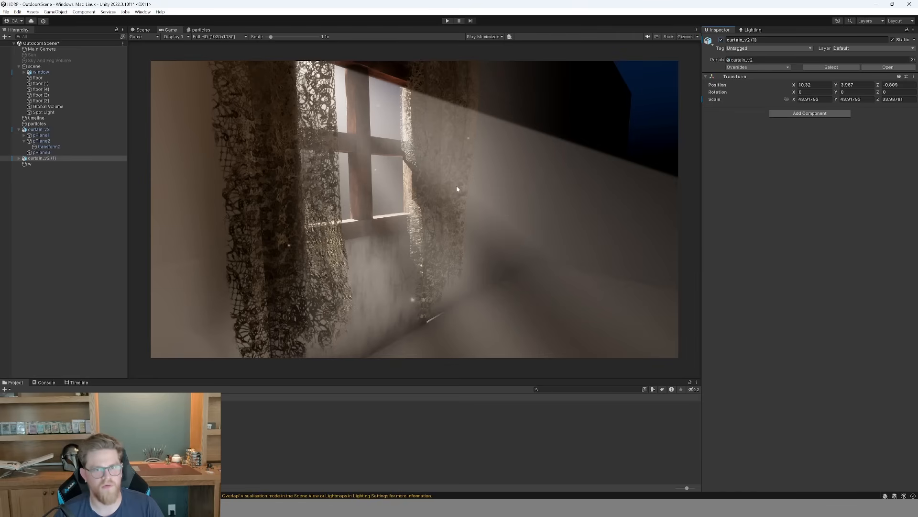
pyautogui.click(721, 40)
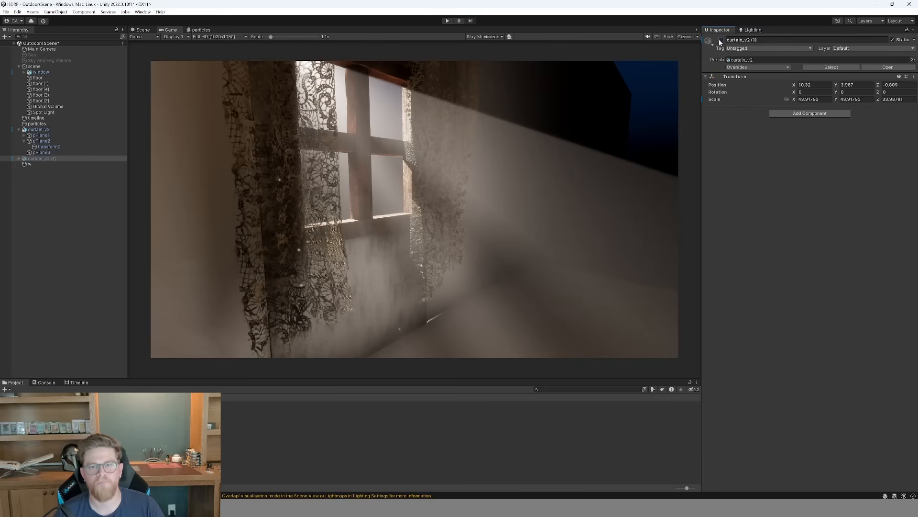
pyautogui.click(721, 41)
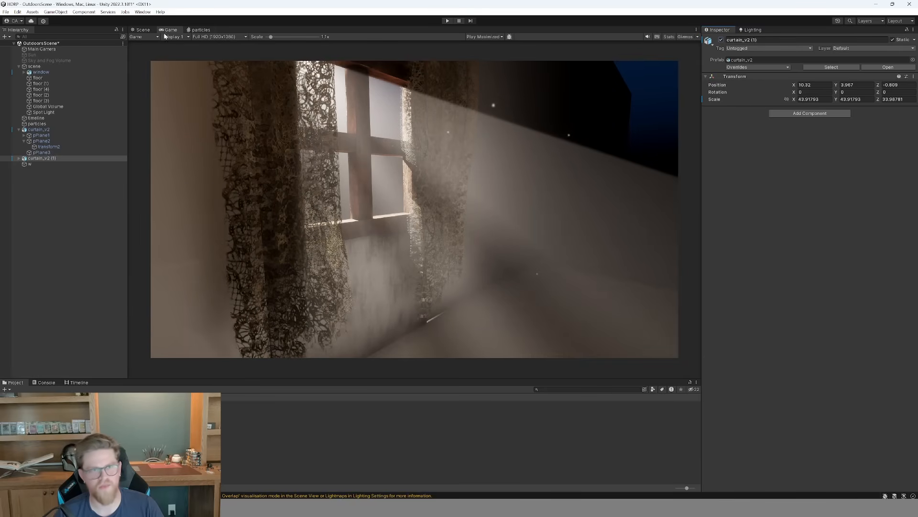
pyautogui.click(141, 30)
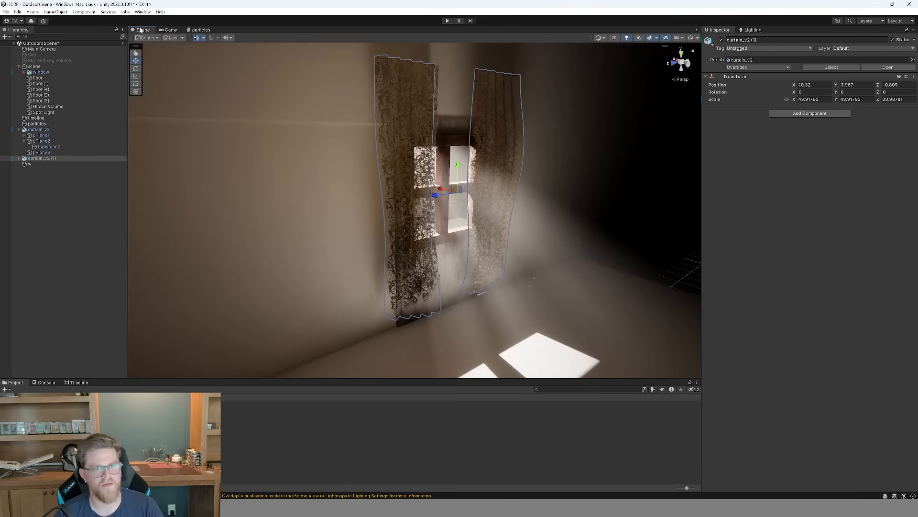
pyautogui.click(169, 30)
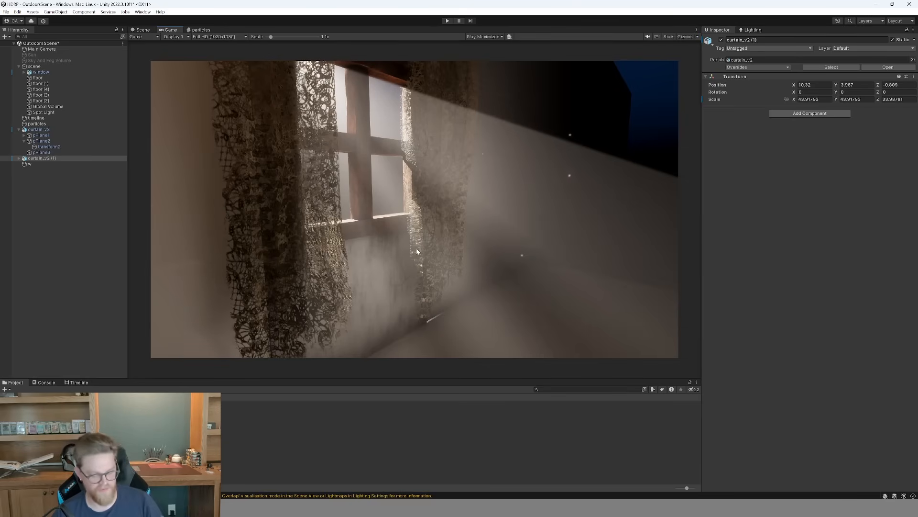
# Switch to the browser to study the curtains in The Last of Us menu reference image, and return to Unity.
pyautogui.hotkey('alt', 'Tab')
pyautogui.click(481, 166)
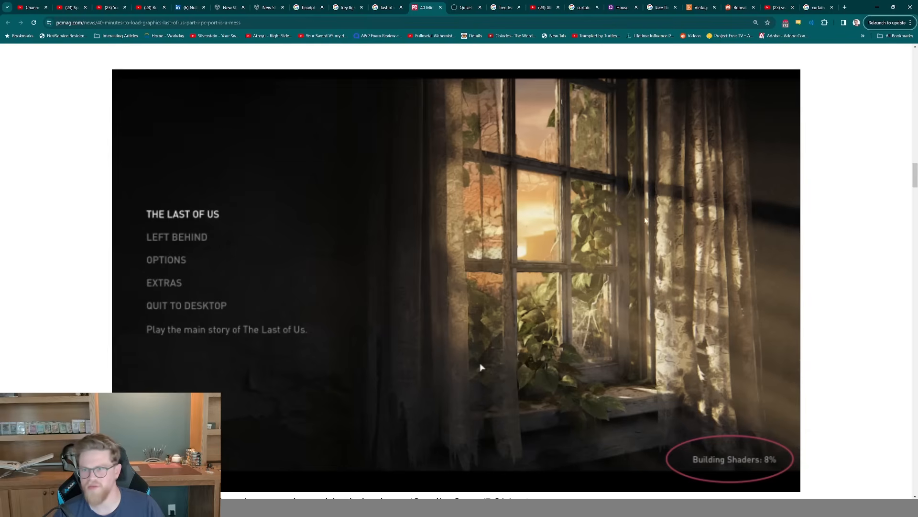
pyautogui.hotkey('alt', 'Tab')
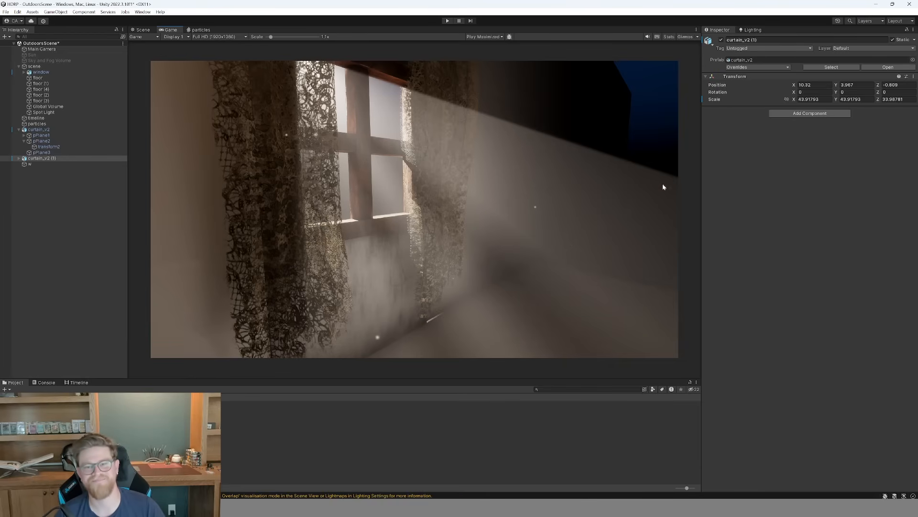
# Run the scene in Play mode and enlarge the Game view to 1.7x to examine the layered curtains.
pyautogui.hotkey('ctrl', 'p')
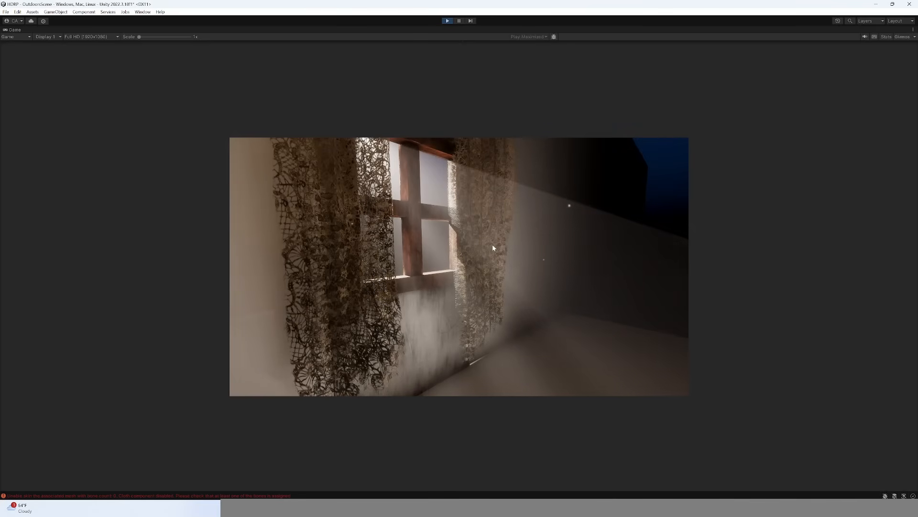
pyautogui.moveTo(141, 37); pyautogui.dragTo(152, 37)
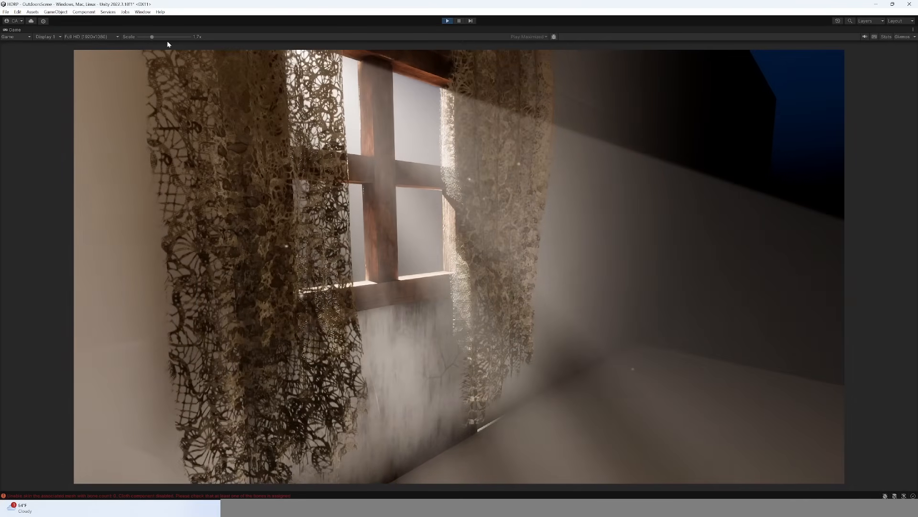